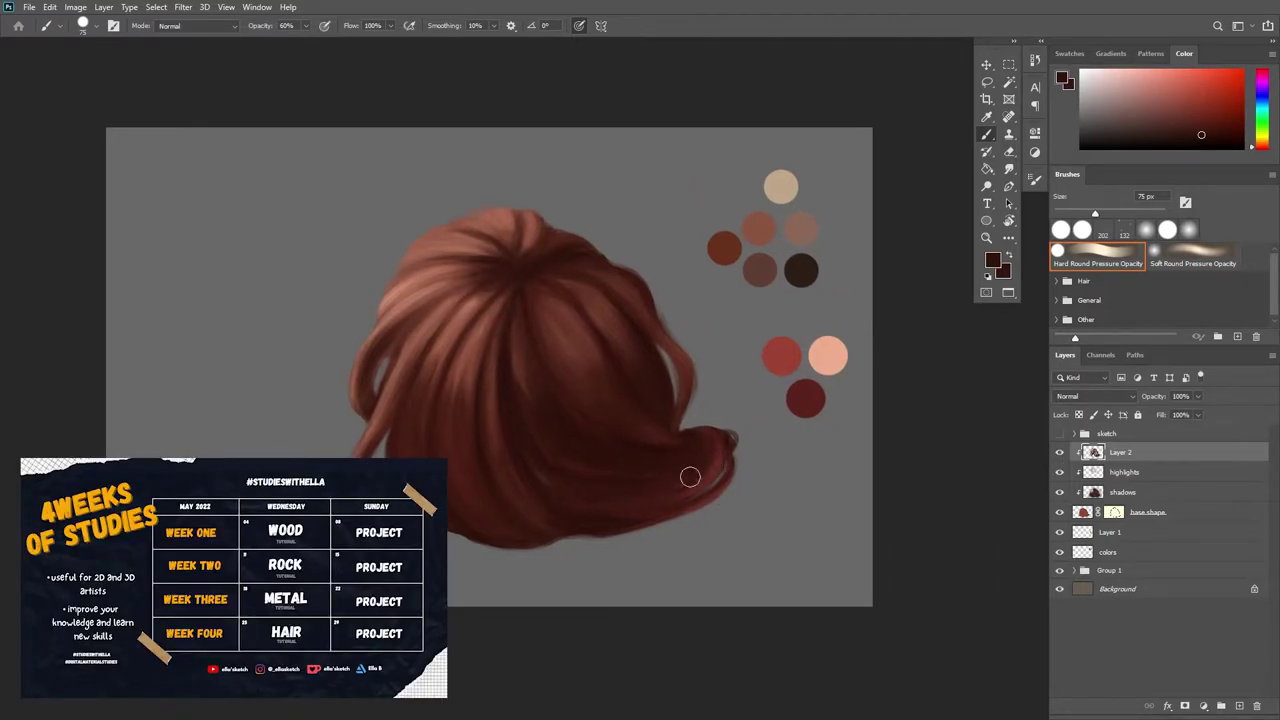
# Paint reddish highlight strokes on the hair's lower-right curl and the right side strand with colours sampled from the painting
pyautogui.keyDown('alt'); pyautogui.click(782, 407); pyautogui.keyUp('alt')
pyautogui.moveTo(716, 470); pyautogui.dragTo(730, 458)
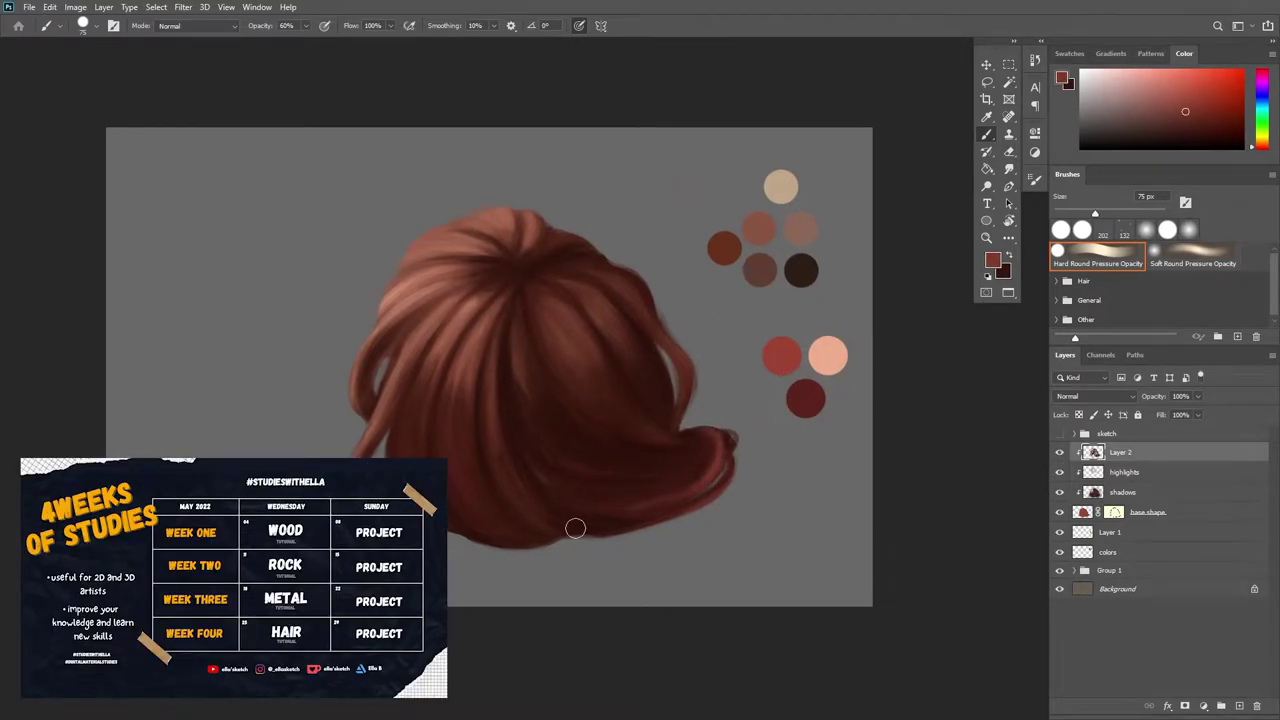
pyautogui.keyDown('alt'); pyautogui.click(684, 357); pyautogui.keyUp('alt')
pyautogui.keyDown('alt'); pyautogui.click(414, 261); pyautogui.keyUp('alt')
pyautogui.moveTo(688, 404); pyautogui.dragTo(684, 352)
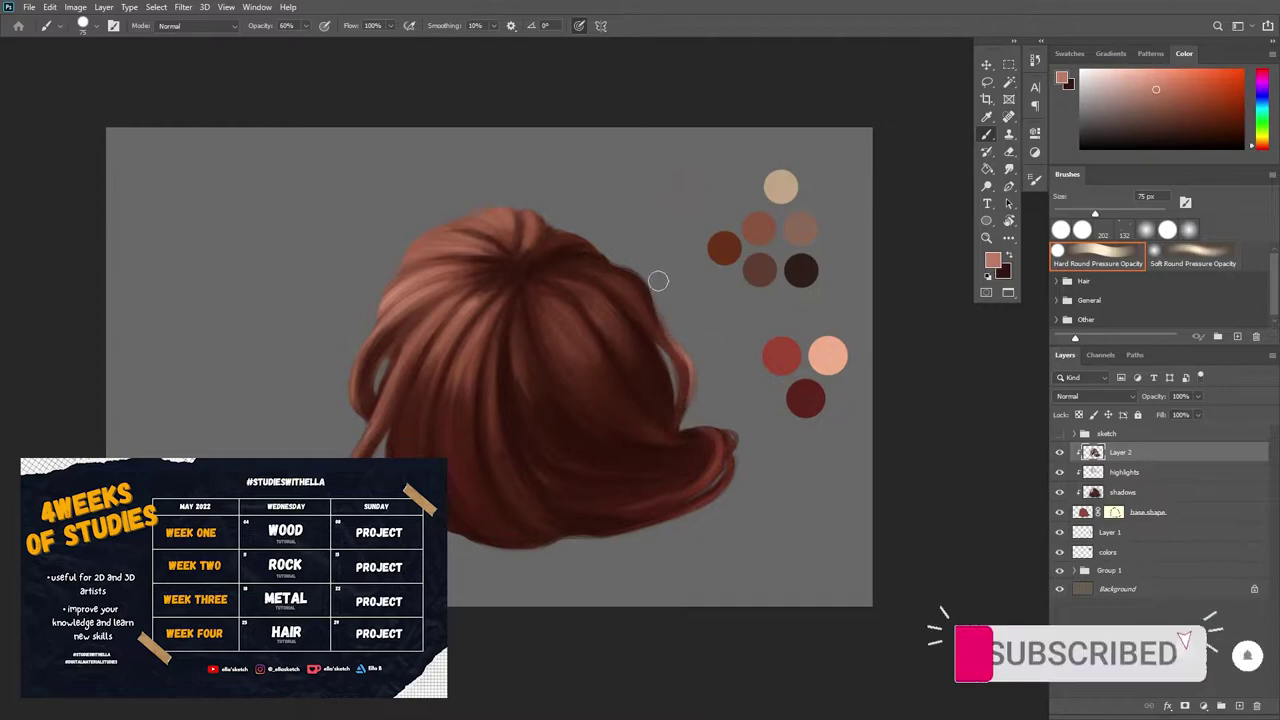
pyautogui.press('z')
pyautogui.press('b')
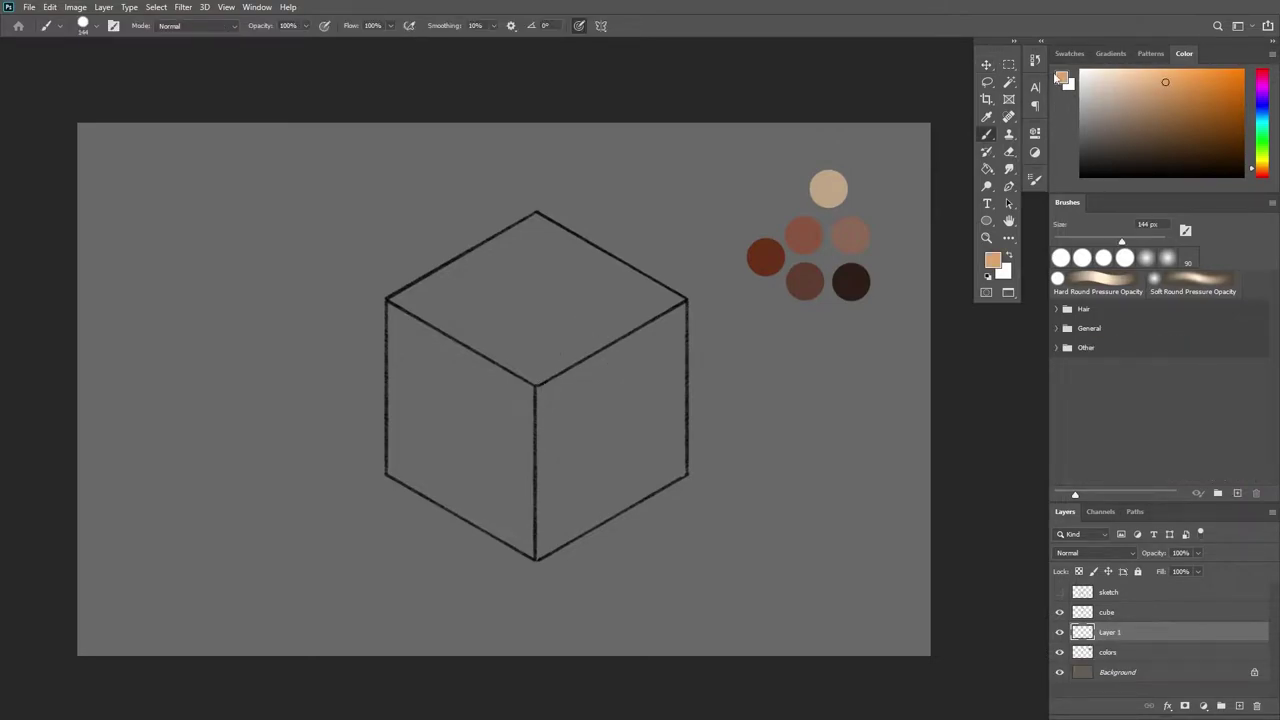
# Paint an orange light-direction arrow aimed at the cube and mark each of its three visible faces with a 48 px brush
pyautogui.moveTo(378, 160)
pyautogui.mouseDown()
pyautogui.moveTo(430, 217)
pyautogui.moveTo(405, 233)
pyautogui.moveTo(449, 244)
pyautogui.mouseUp()
pyautogui.click(1080, 240)
pyautogui.click(493, 286)
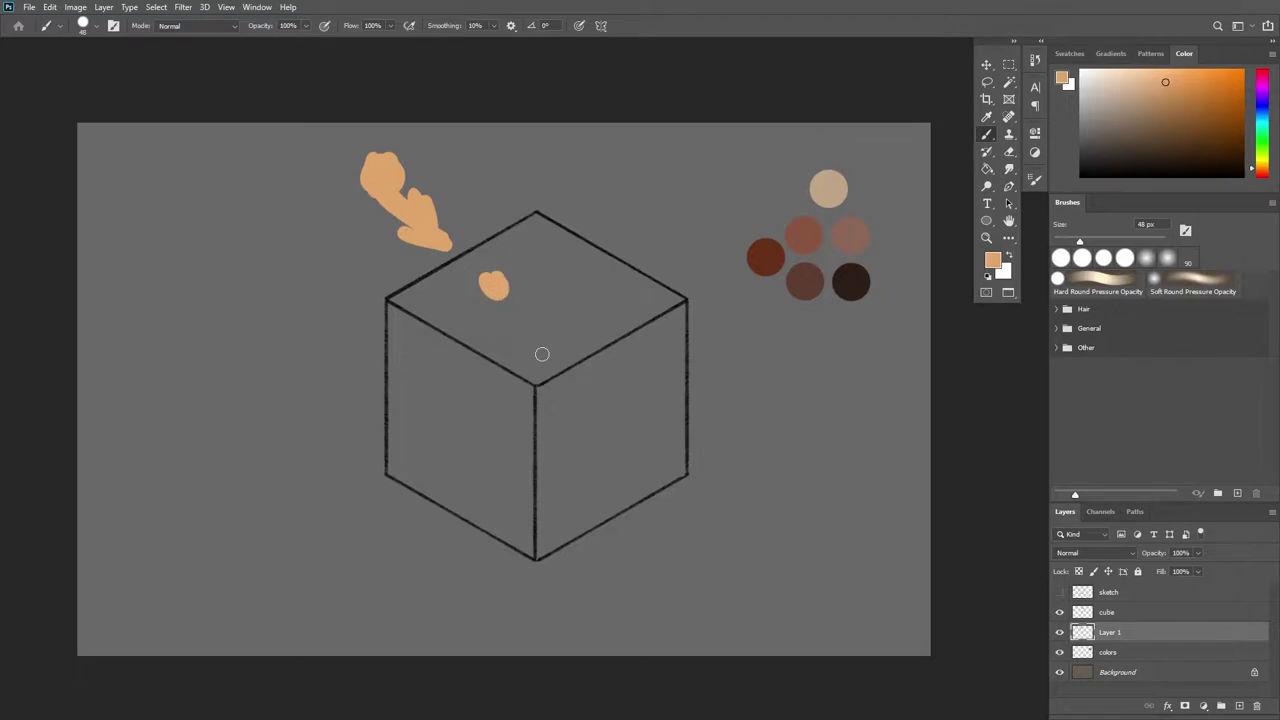
pyautogui.moveTo(432, 404); pyautogui.dragTo(433, 418)
pyautogui.moveTo(618, 416); pyautogui.dragTo(609, 438)
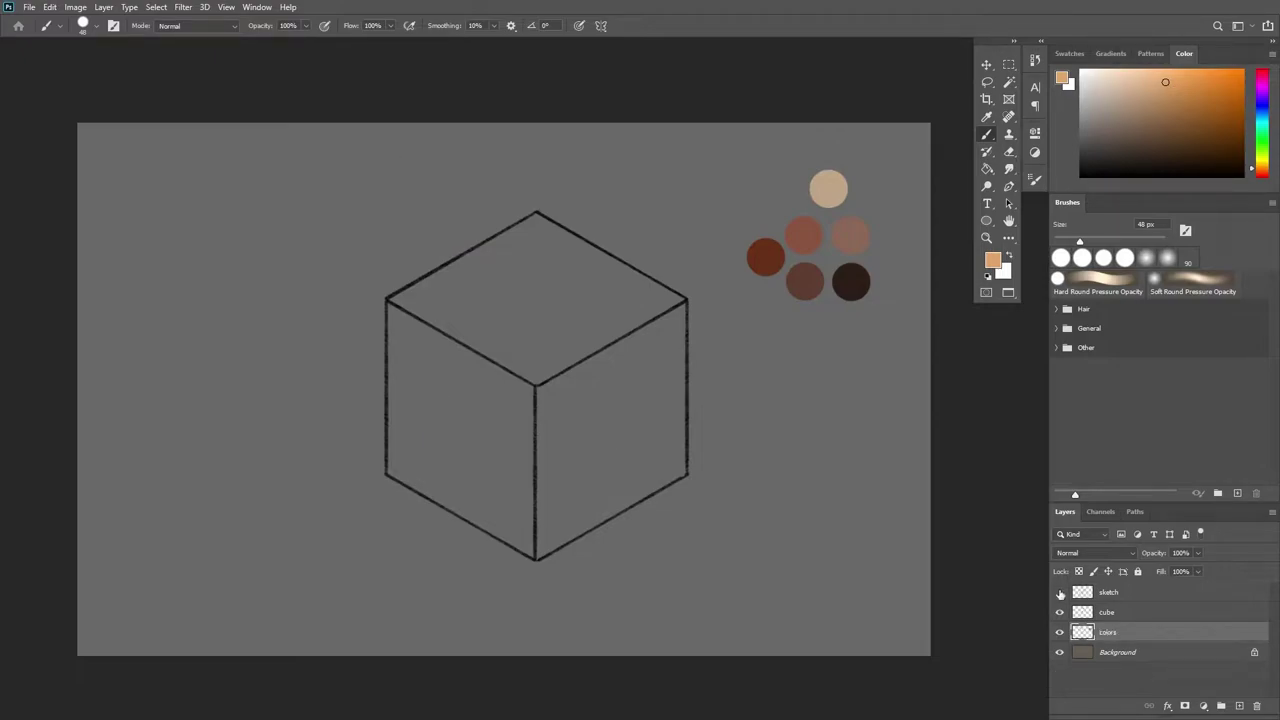
# Show the sketch layer and lower the cube layer's opacity to 15%
pyautogui.click(1144, 609)
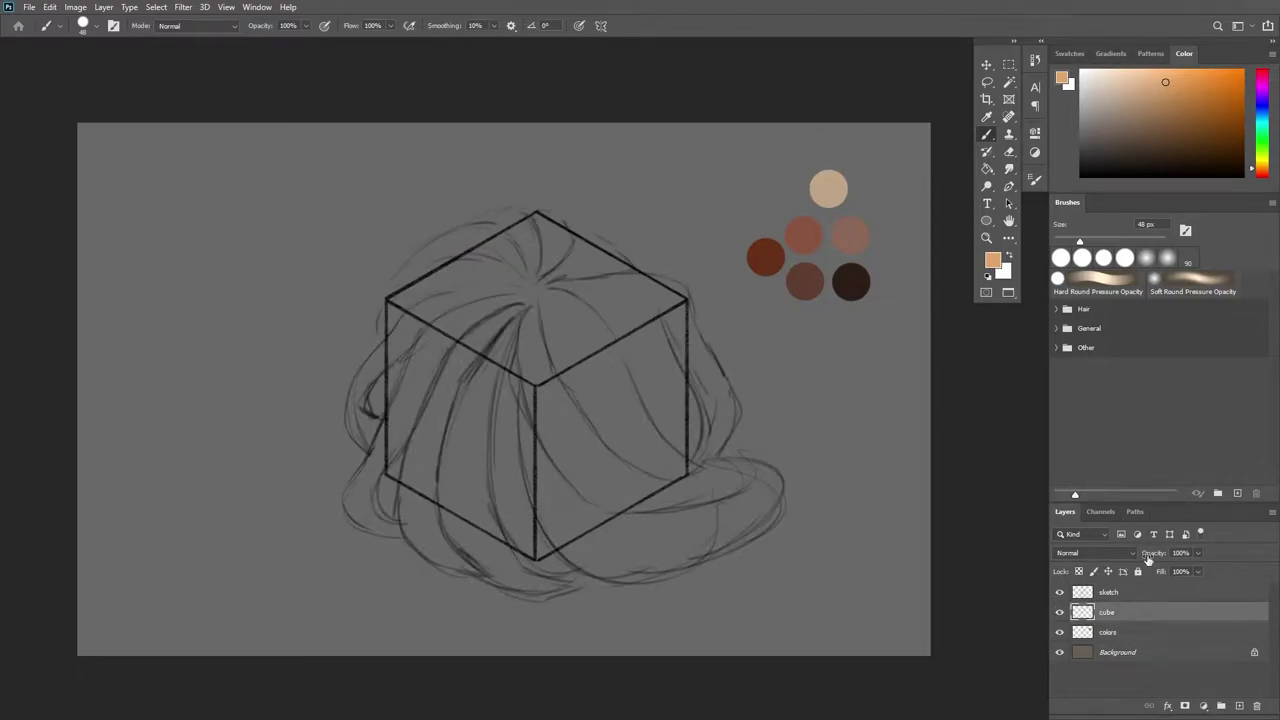
pyautogui.moveTo(1150, 557); pyautogui.dragTo(1145, 558)
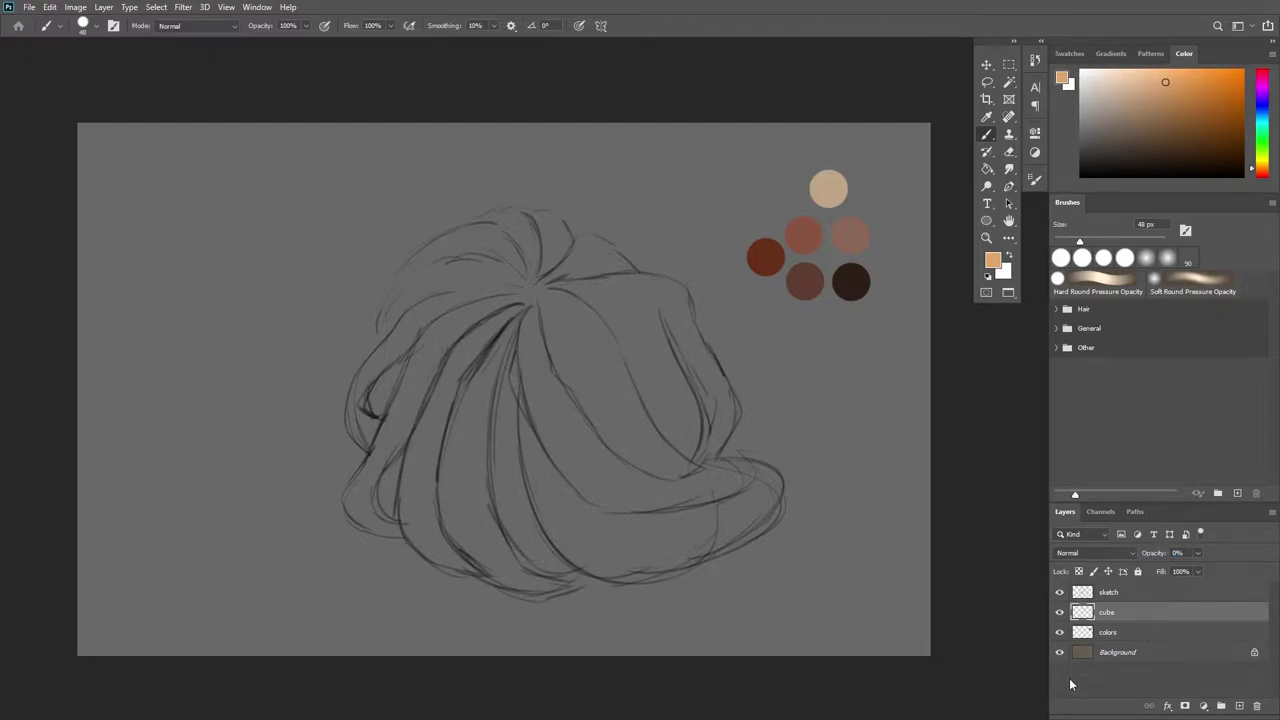
pyautogui.moveTo(1149, 556); pyautogui.dragTo(1159, 556)
# Try the Hard Round and Soft Round Pressure Opacity brushes at different sizes and settle on Hard Round Pressure Opacity
pyautogui.moveTo(1080, 242); pyautogui.dragTo(1090, 242)
pyautogui.click(1099, 283)
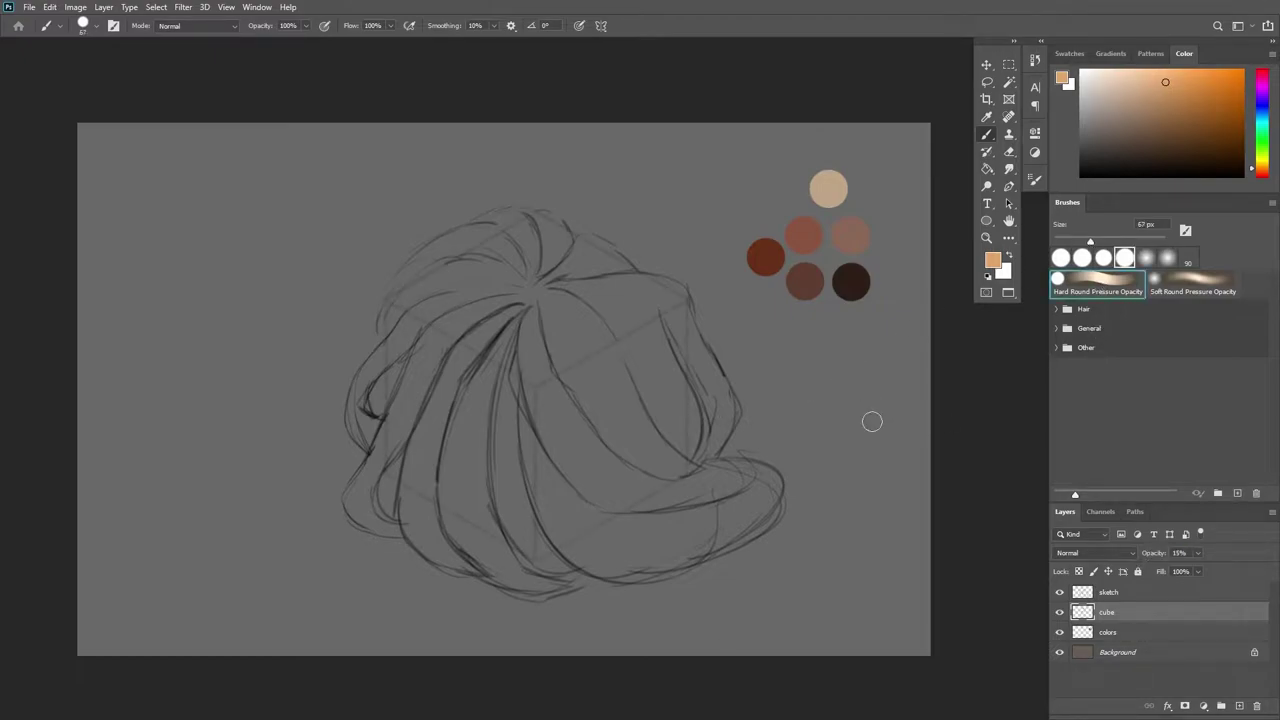
pyautogui.moveTo(1091, 242); pyautogui.dragTo(1120, 242)
pyautogui.click(1184, 292)
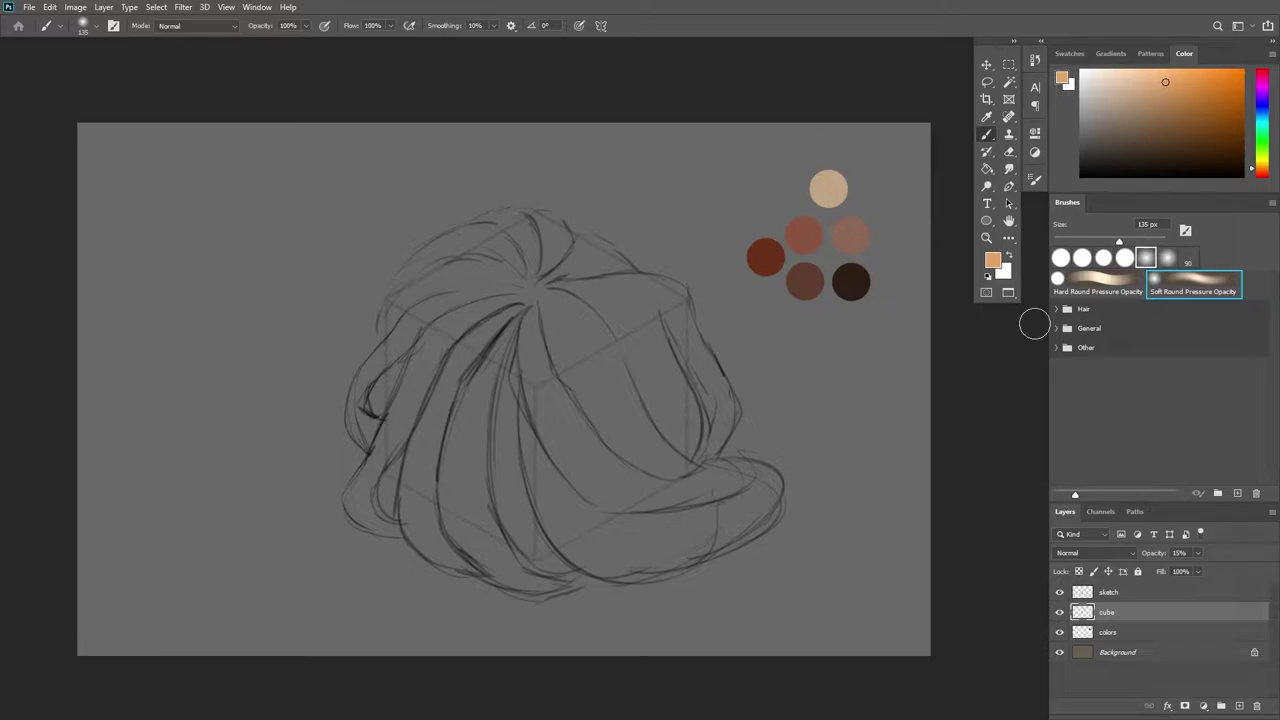
pyautogui.click(1090, 288)
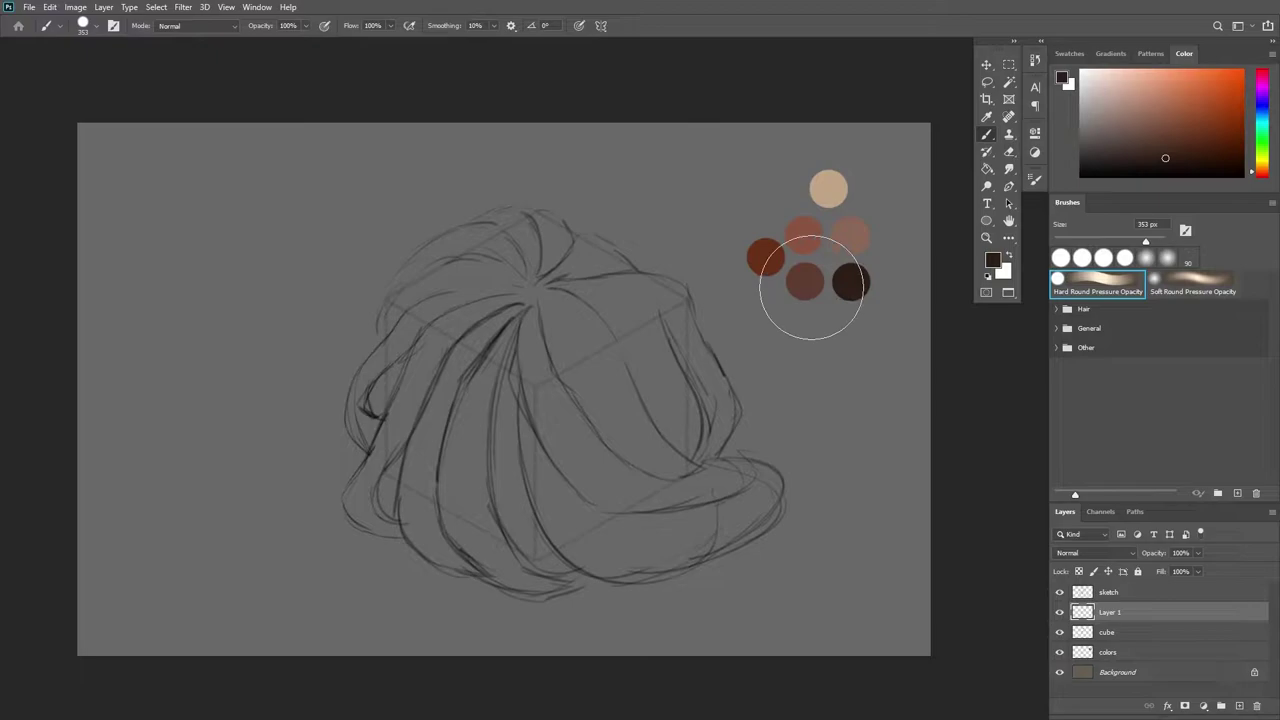
# Sample a brown palette swatch and build up a large test patch of overlapping vertical strokes beside the sketch at 353 px
pyautogui.keyDown('alt'); pyautogui.click(809, 233); pyautogui.keyUp('alt')
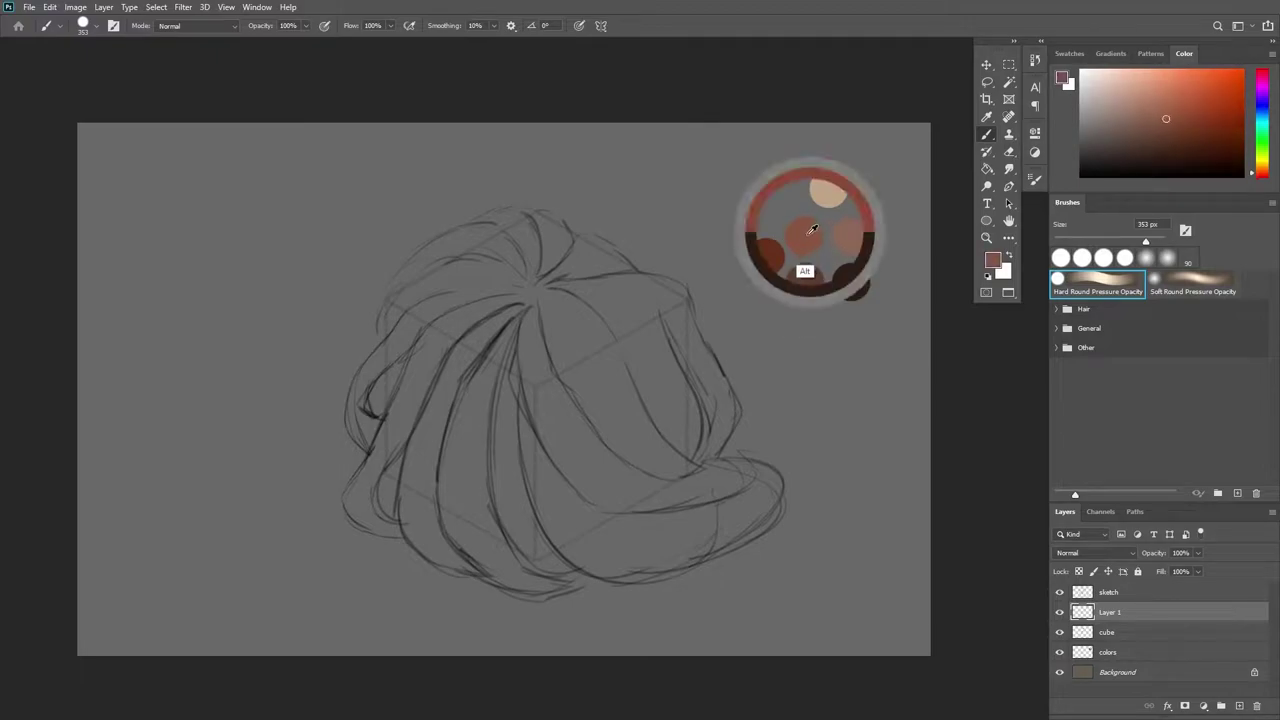
pyautogui.moveTo(174, 237); pyautogui.dragTo(165, 458)
pyautogui.moveTo(223, 201); pyautogui.dragTo(203, 480)
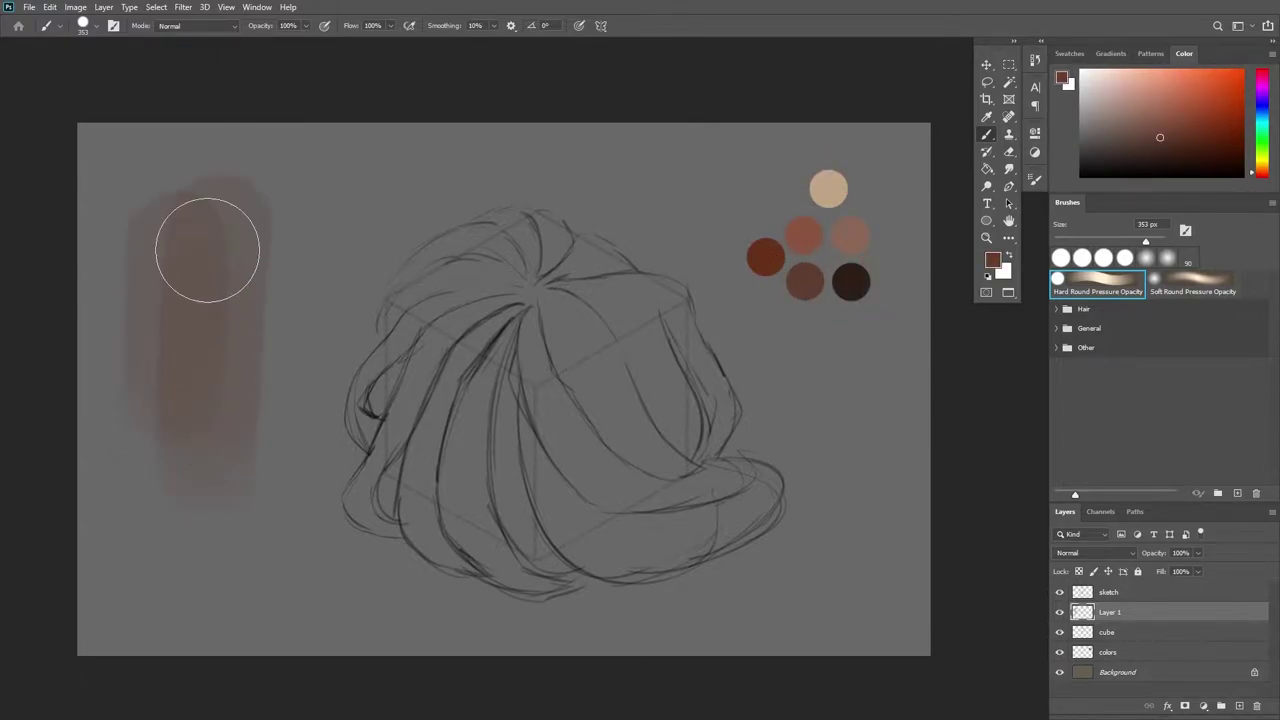
pyautogui.moveTo(207, 250); pyautogui.dragTo(203, 377)
pyautogui.moveTo(160, 222); pyautogui.dragTo(162, 422)
pyautogui.moveTo(247, 224)
pyautogui.mouseDown()
pyautogui.moveTo(240, 458)
pyautogui.moveTo(263, 452)
pyautogui.mouseUp()
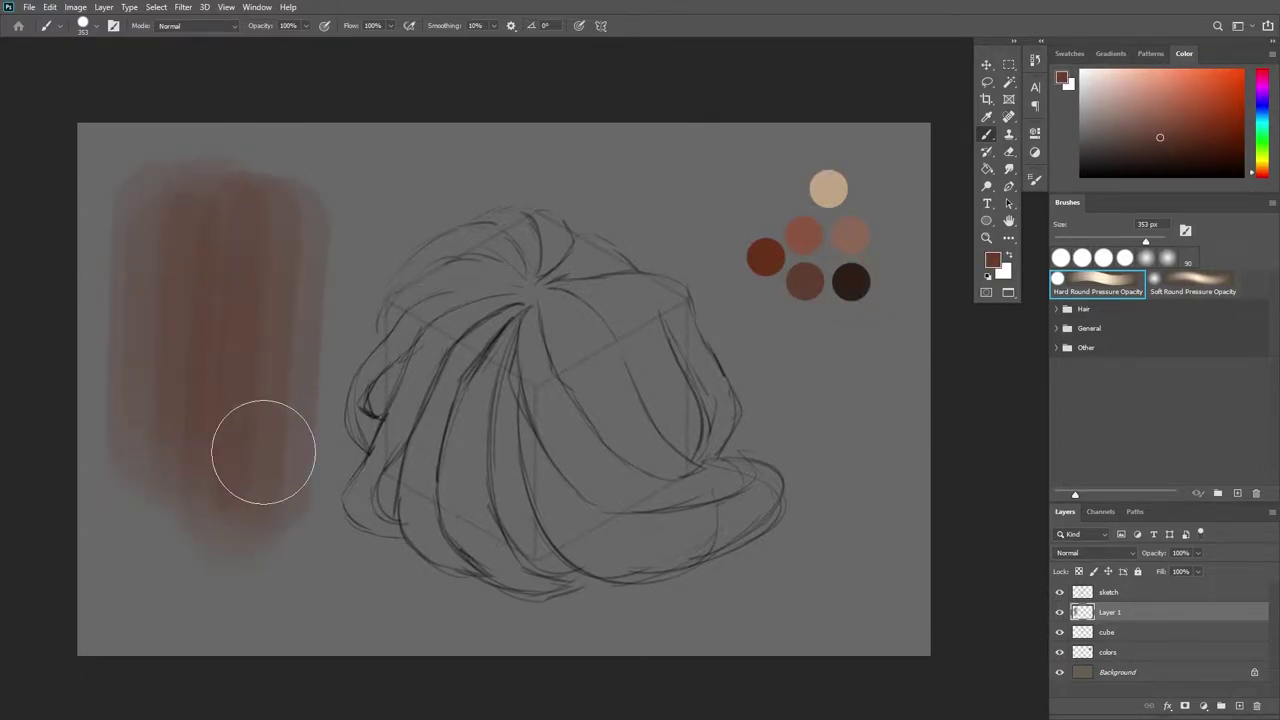
pyautogui.moveTo(289, 217); pyautogui.dragTo(251, 449)
pyautogui.moveTo(240, 213); pyautogui.dragTo(197, 431)
pyautogui.moveTo(179, 245); pyautogui.dragTo(186, 563)
pyautogui.moveTo(314, 181); pyautogui.dragTo(221, 398)
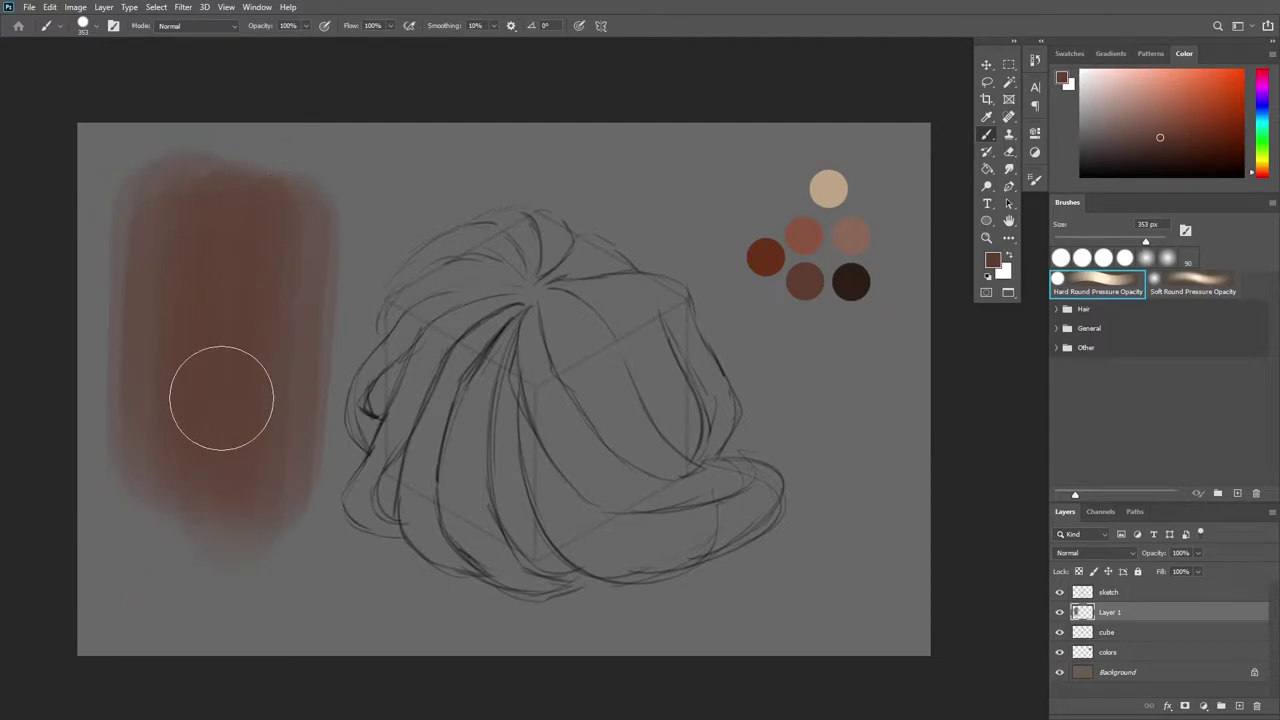
# Delete the layer holding the brown test patch and return to the Brush tool
pyautogui.press('v')
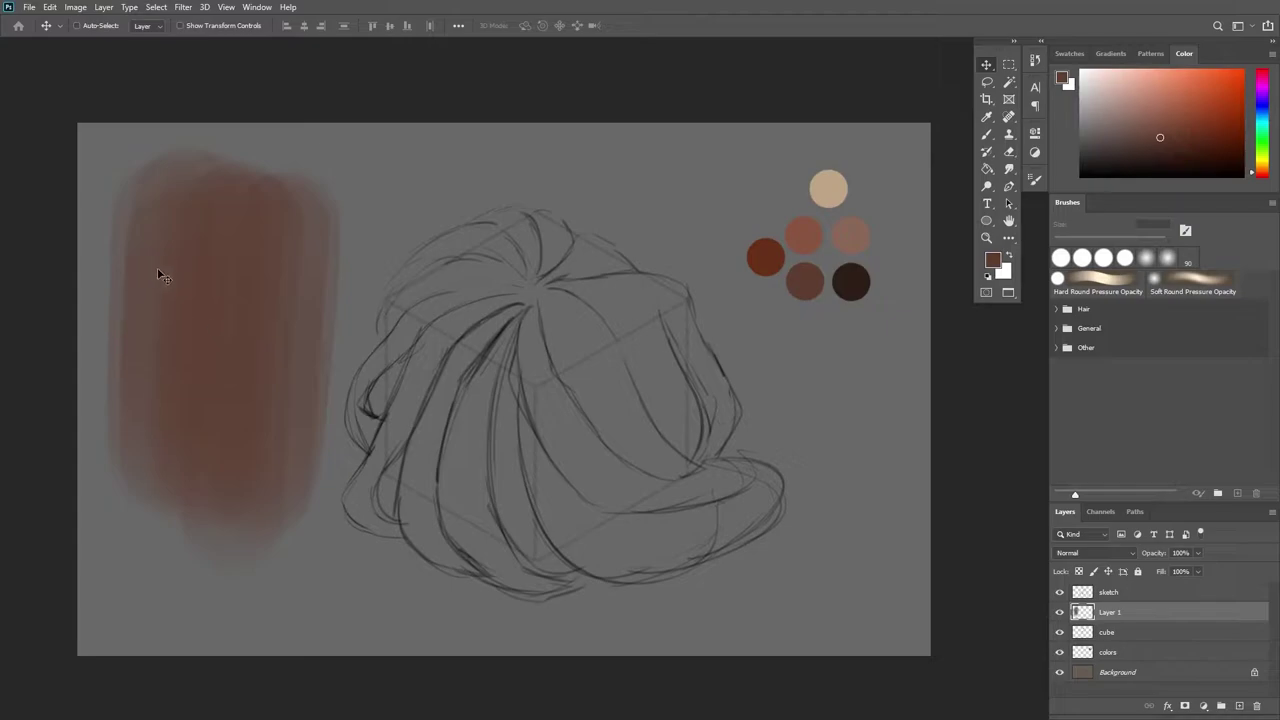
pyautogui.press('Delete')
pyautogui.press('b')
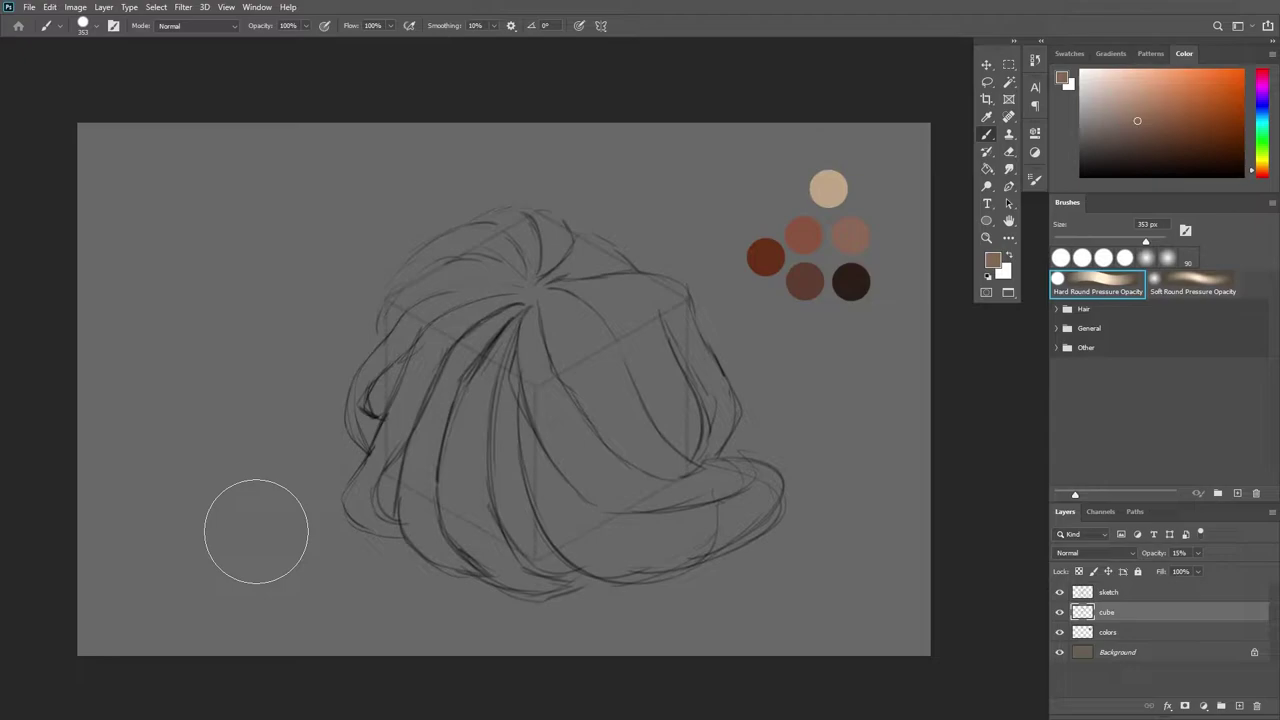
# Open the Hair brush folder and choose the 7 px Paintable.cc hair brush, enlarging it to 100 px
pyautogui.press('v')
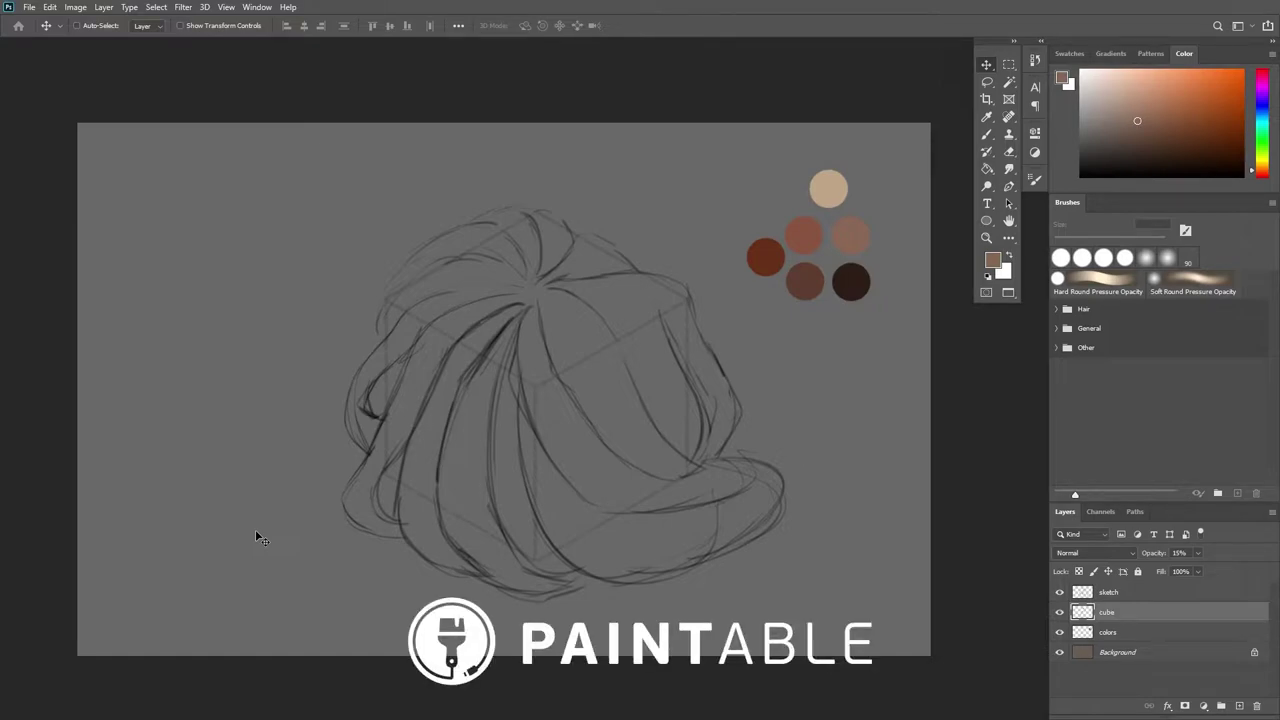
pyautogui.click(1056, 309)
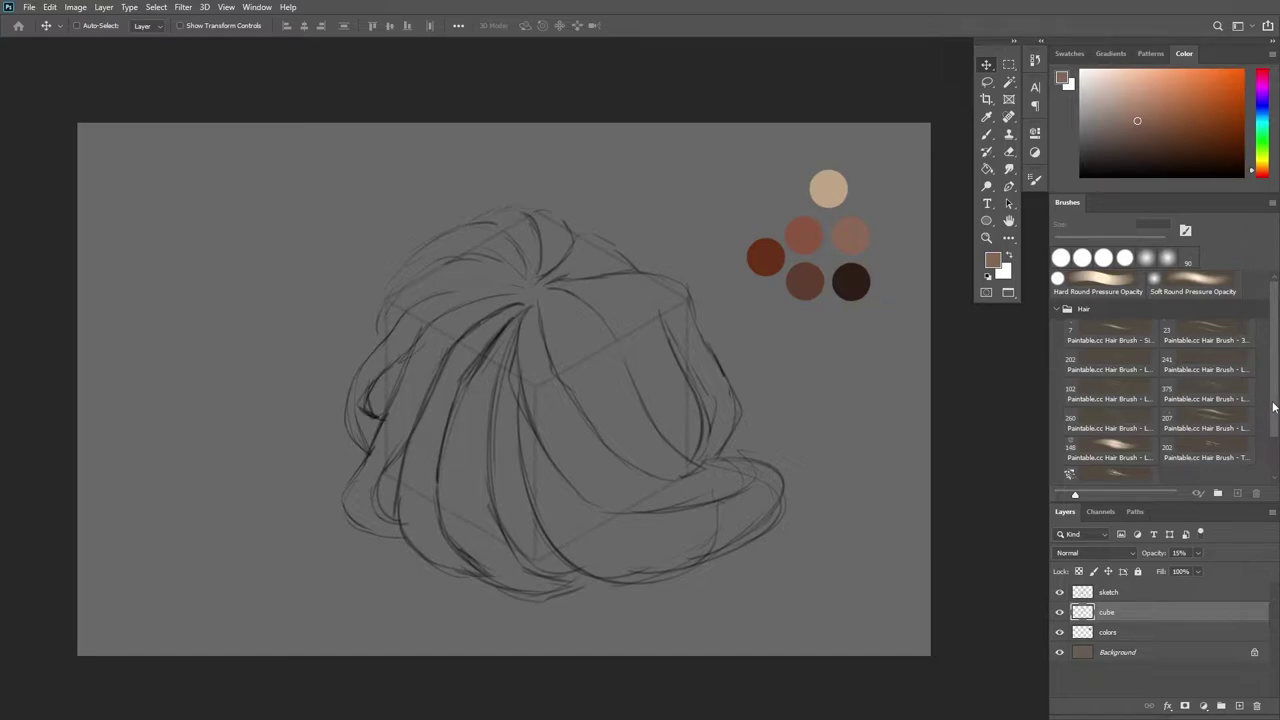
pyautogui.scroll(-1, 1272, 408)
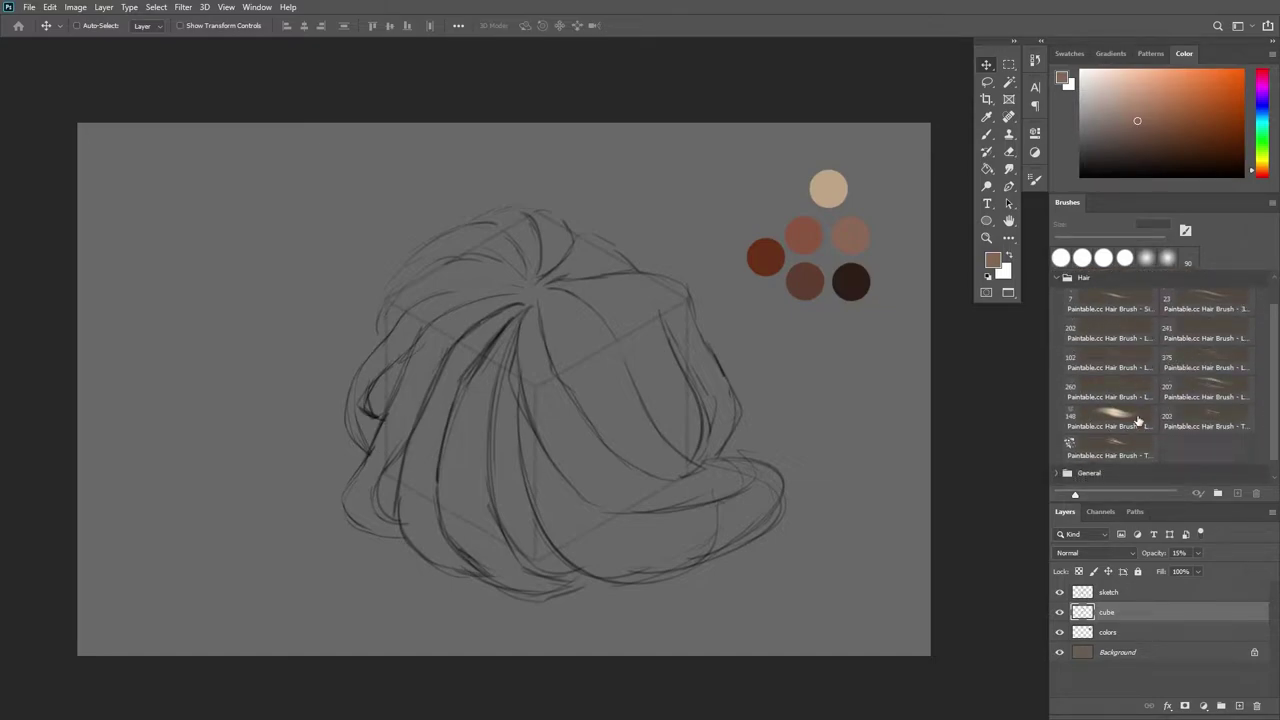
pyautogui.click(1108, 302)
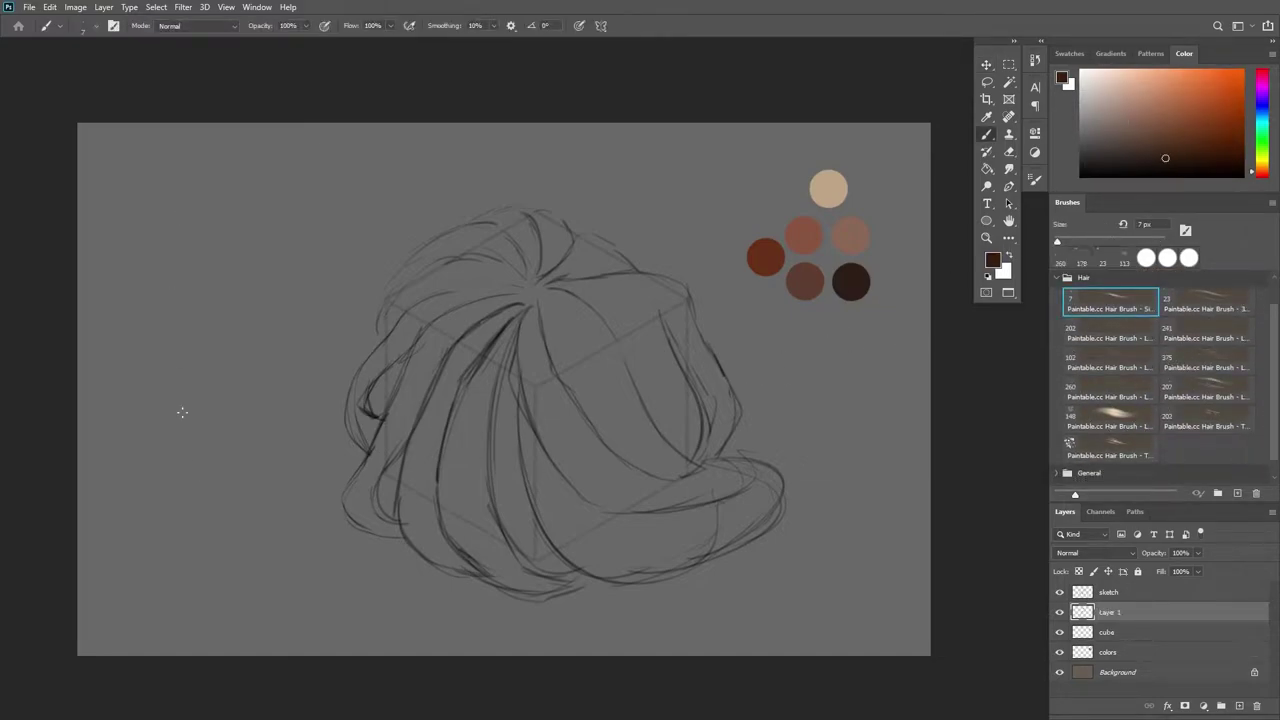
pyautogui.click(1109, 240)
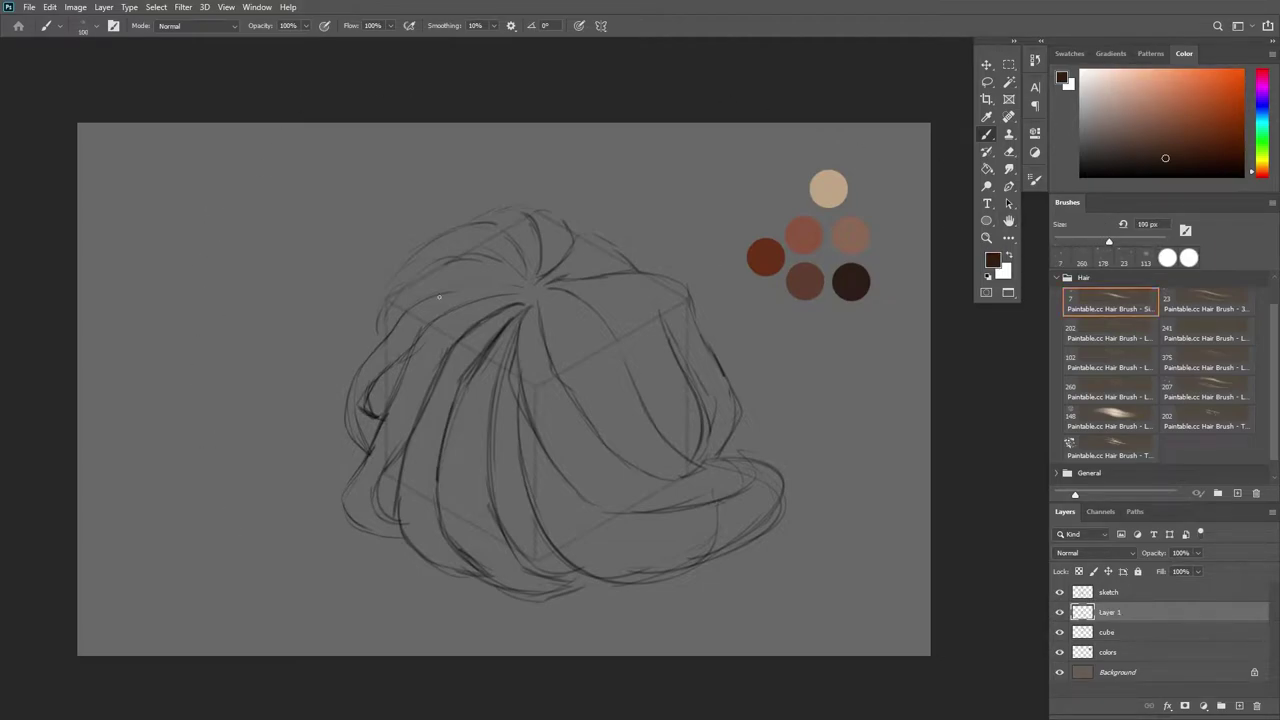
# Paint several thin dark brown test strands to the left of the hair sketch
pyautogui.moveTo(211, 214); pyautogui.dragTo(199, 492)
pyautogui.moveTo(209, 338); pyautogui.dragTo(202, 430)
pyautogui.moveTo(252, 213)
pyautogui.mouseDown()
pyautogui.moveTo(209, 369)
pyautogui.moveTo(207, 446)
pyautogui.mouseUp()
pyautogui.moveTo(232, 318); pyautogui.dragTo(214, 384)
pyautogui.moveTo(263, 256); pyautogui.dragTo(217, 462)
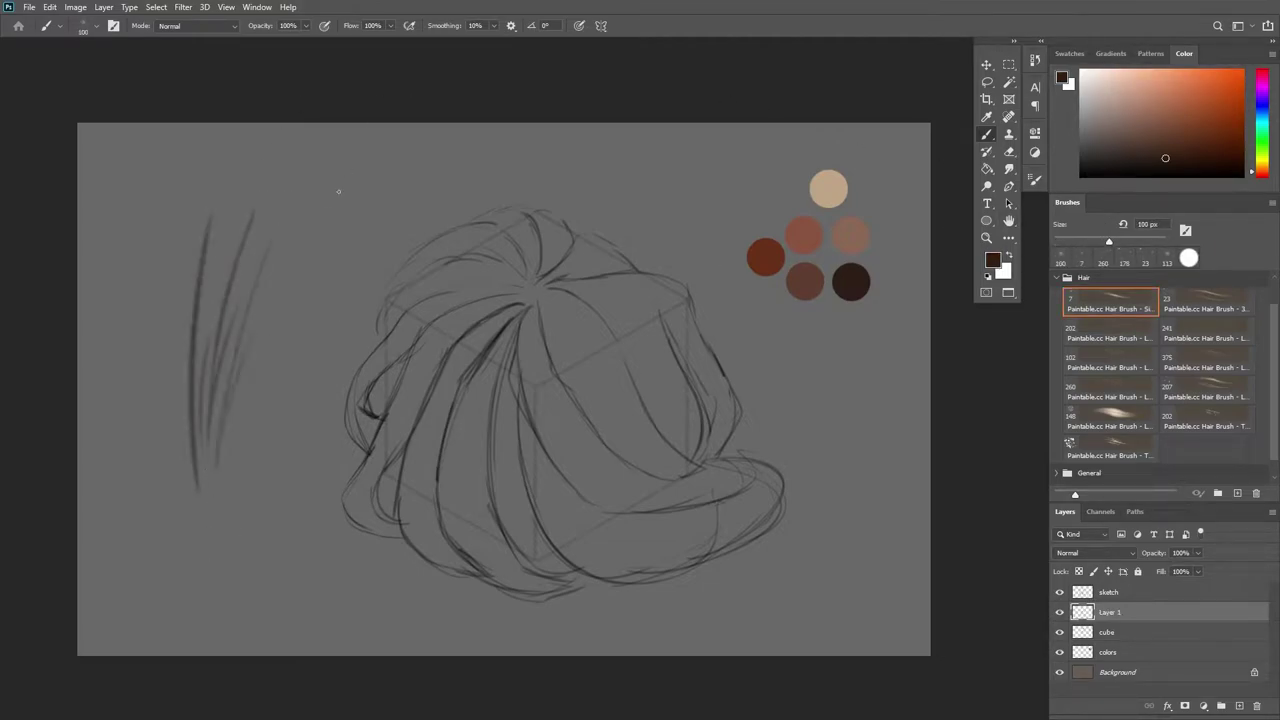
# Test the 23 px, 102 px and 148 px Paintable.cc hair brushes with dark strokes around the test strands
pyautogui.press('.')
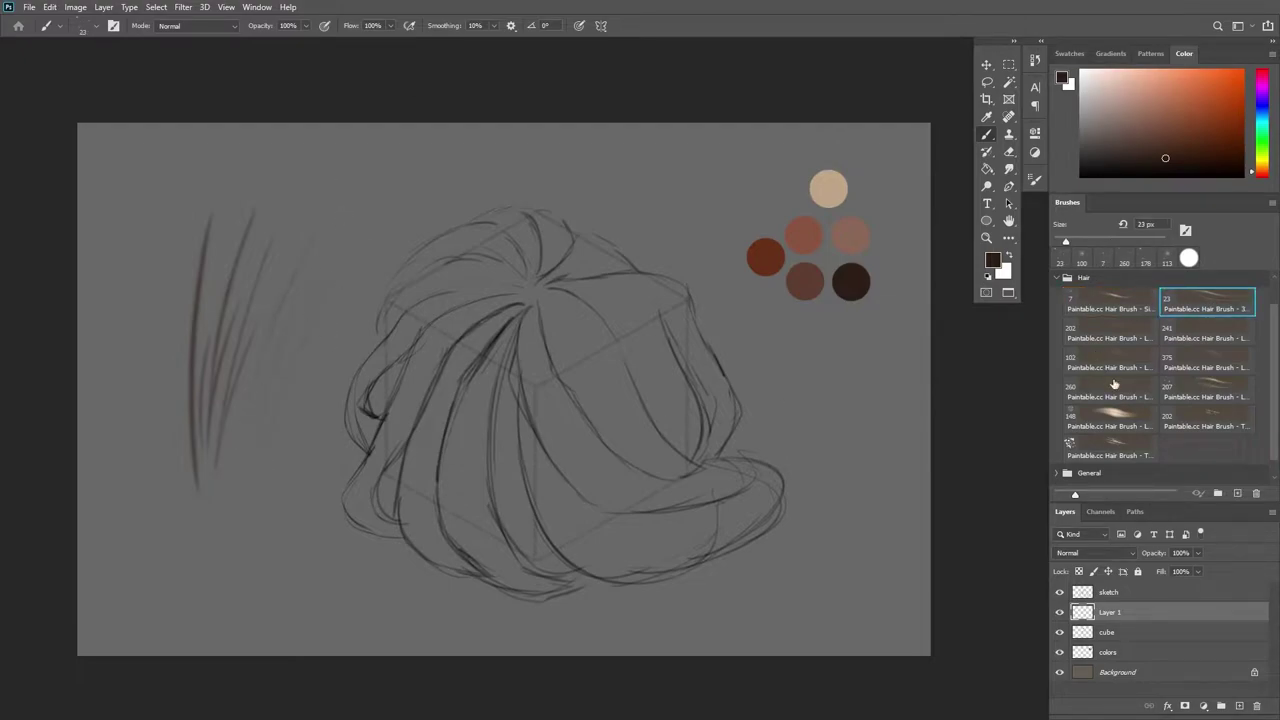
pyautogui.click(1122, 365)
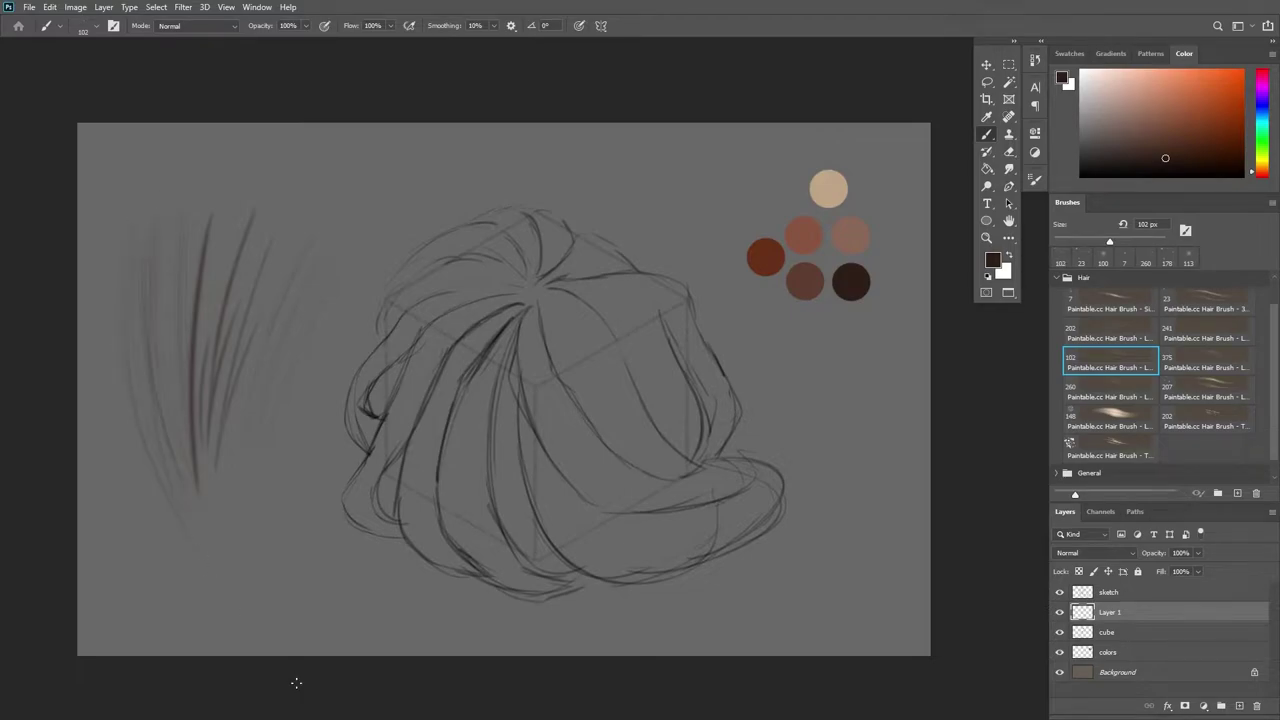
pyautogui.click(1110, 420)
pyautogui.moveTo(177, 206); pyautogui.dragTo(195, 400)
pyautogui.moveTo(212, 222); pyautogui.dragTo(206, 470)
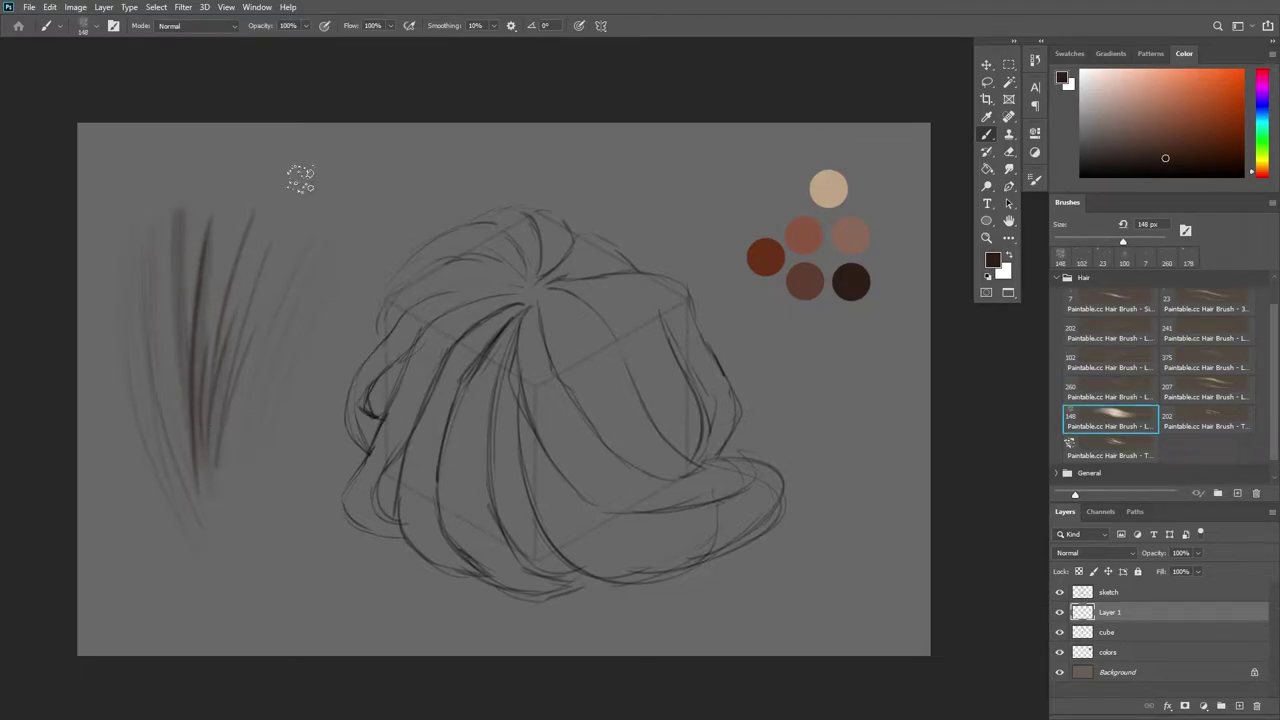
pyautogui.moveTo(277, 222); pyautogui.dragTo(229, 492)
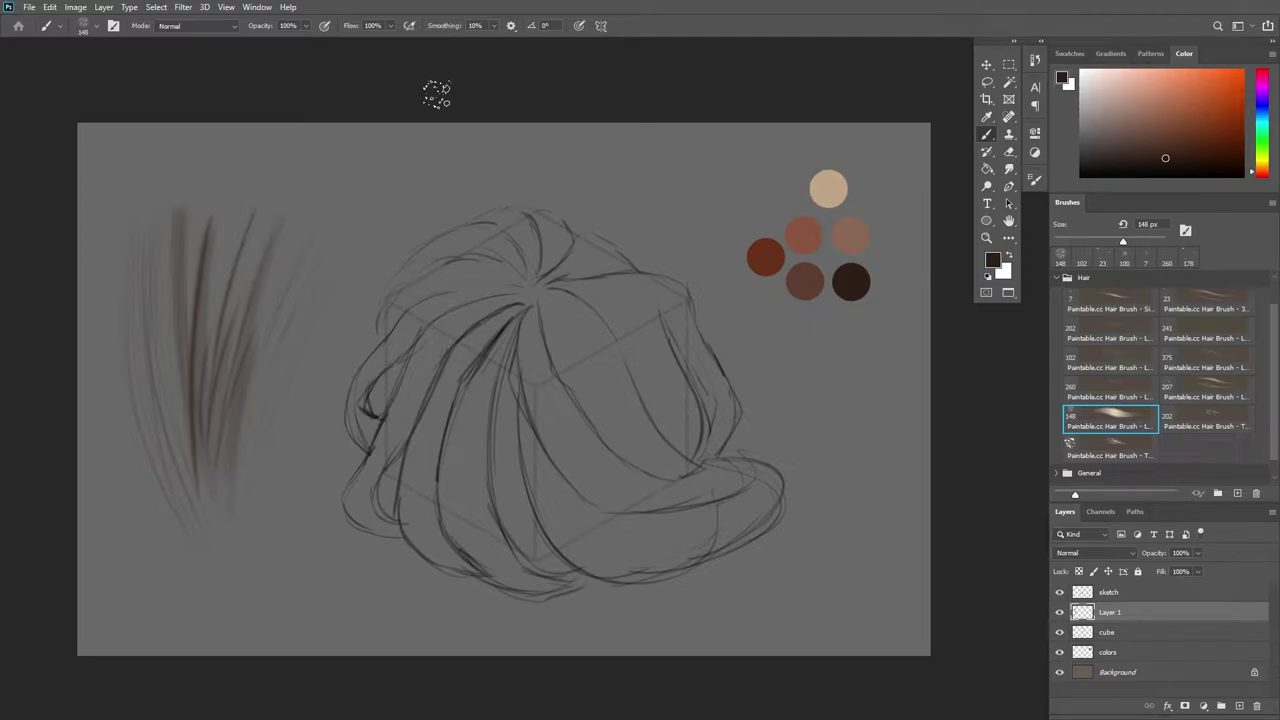
# Delete the layer of test hair strands and switch back to the Hard Round Pressure Opacity brush at 116 px
pyautogui.click(1057, 277)
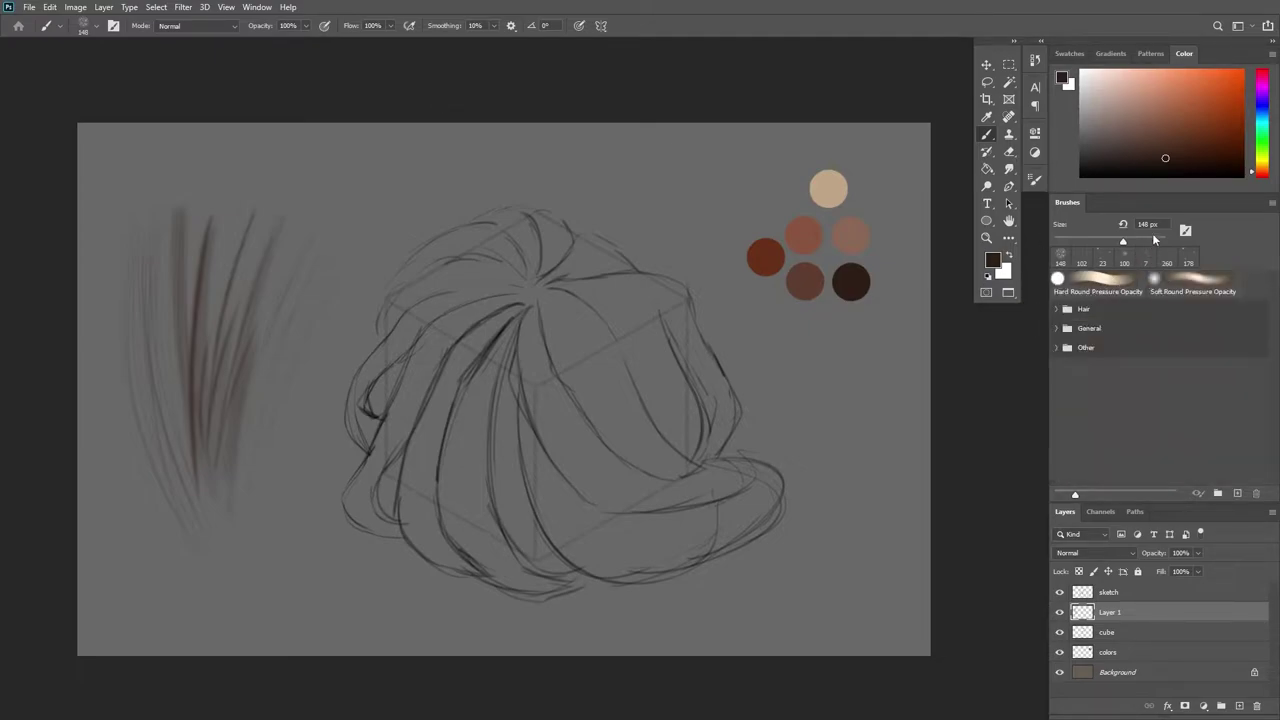
pyautogui.press('Delete')
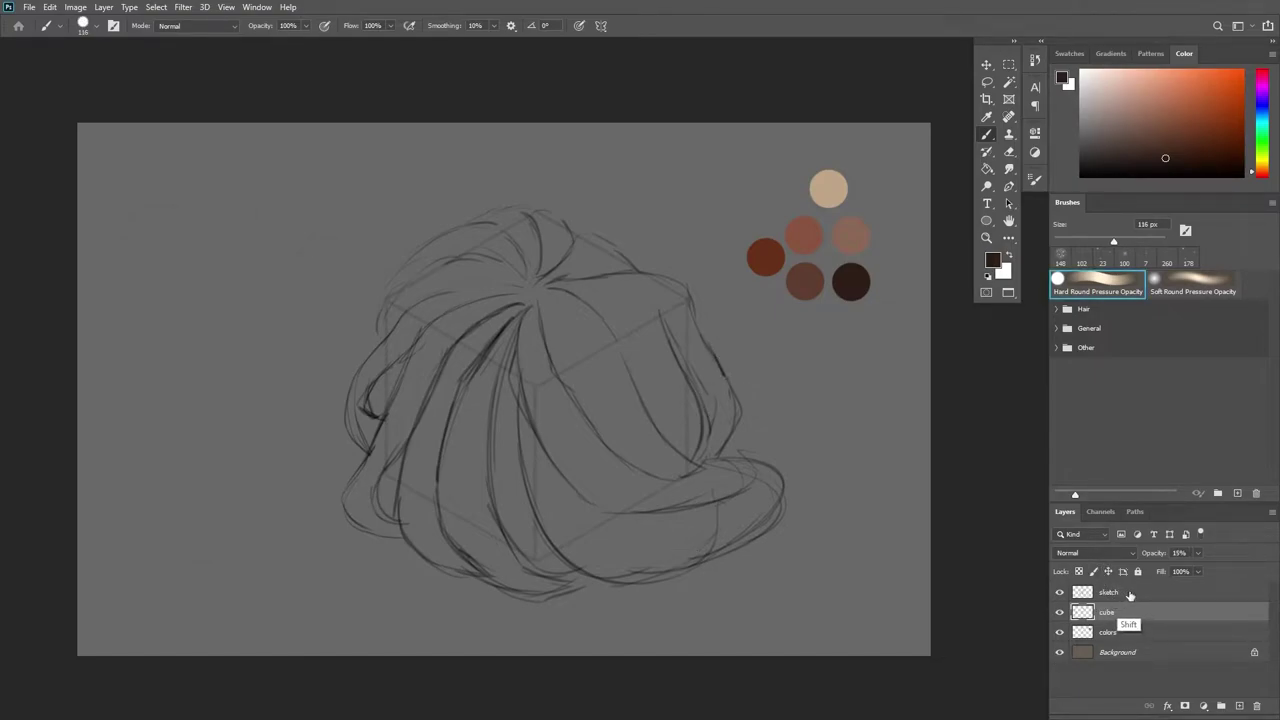
# Group the sketch and cube layers and lower the group's opacity to 32%
pyautogui.keyDown('shift'); pyautogui.click(1131, 595); pyautogui.keyUp('shift')
pyautogui.hotkey('ctrl', 'g')
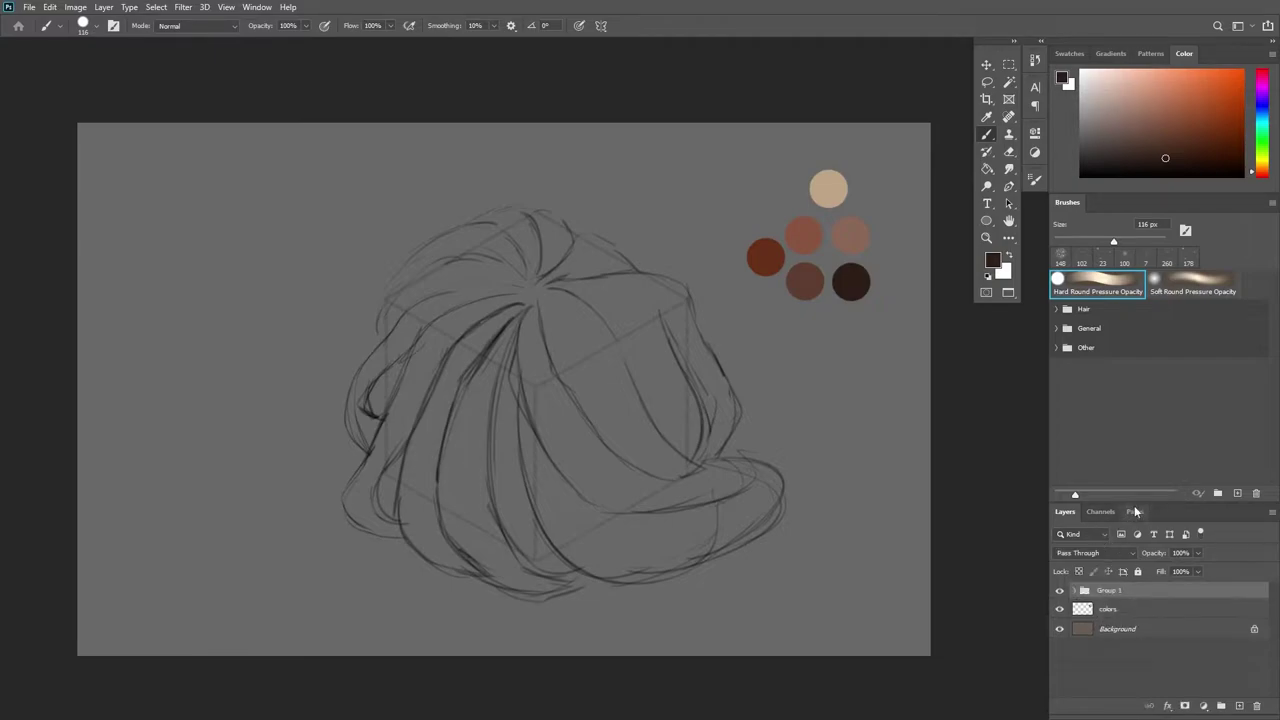
pyautogui.moveTo(1146, 503); pyautogui.dragTo(1163, 332)
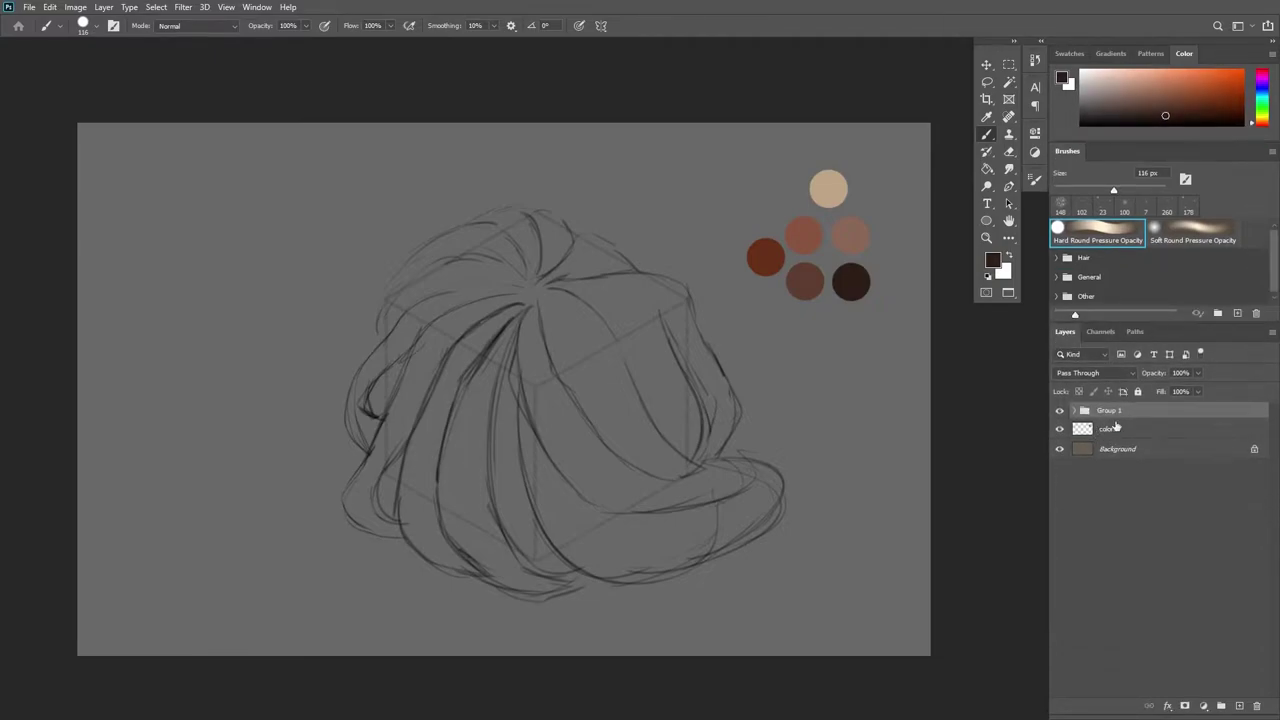
pyautogui.moveTo(1150, 378); pyautogui.dragTo(1150, 378)
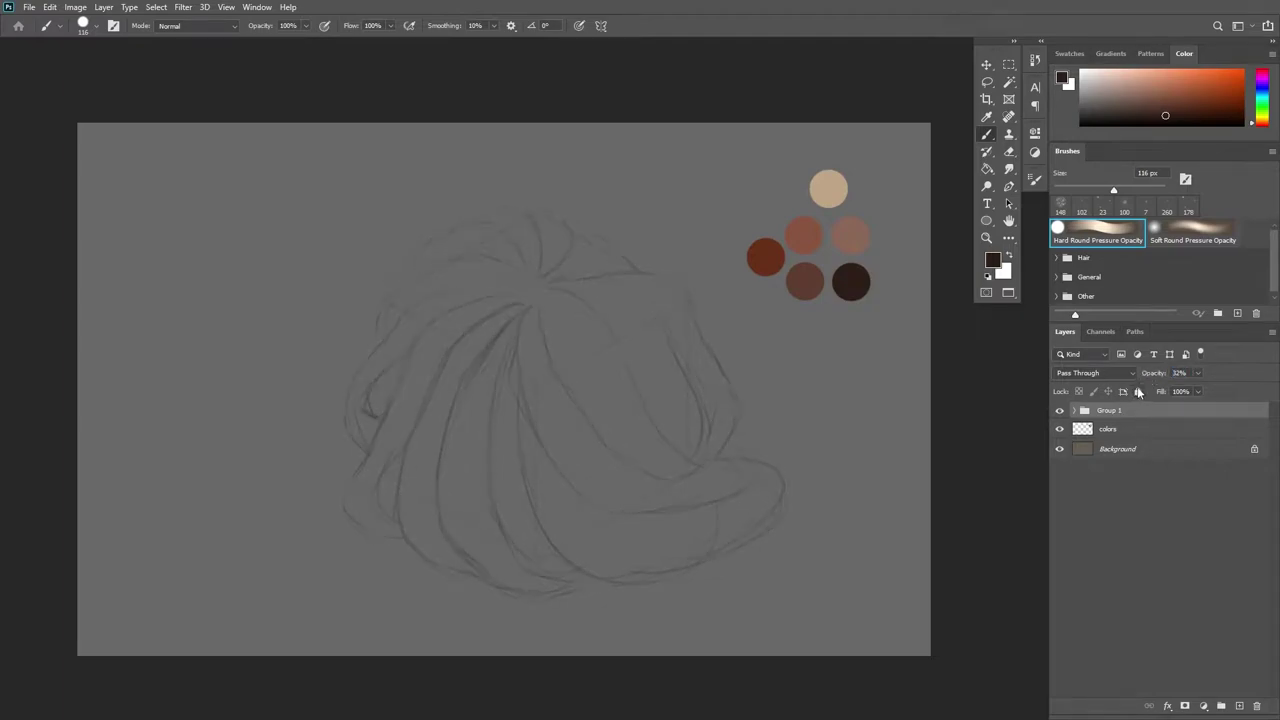
# Add a new layer above the colors layer and rename the layer group sketch, leaving the new layer selected
pyautogui.click(1158, 433)
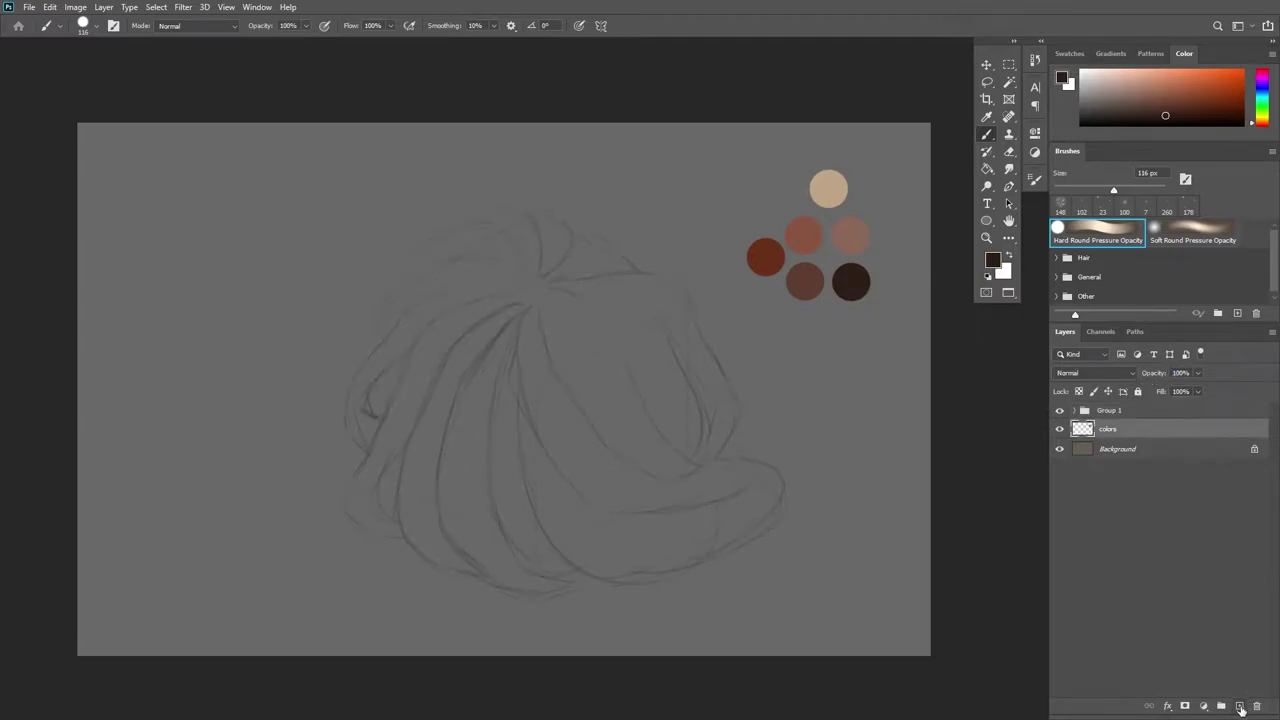
pyautogui.click(1239, 706)
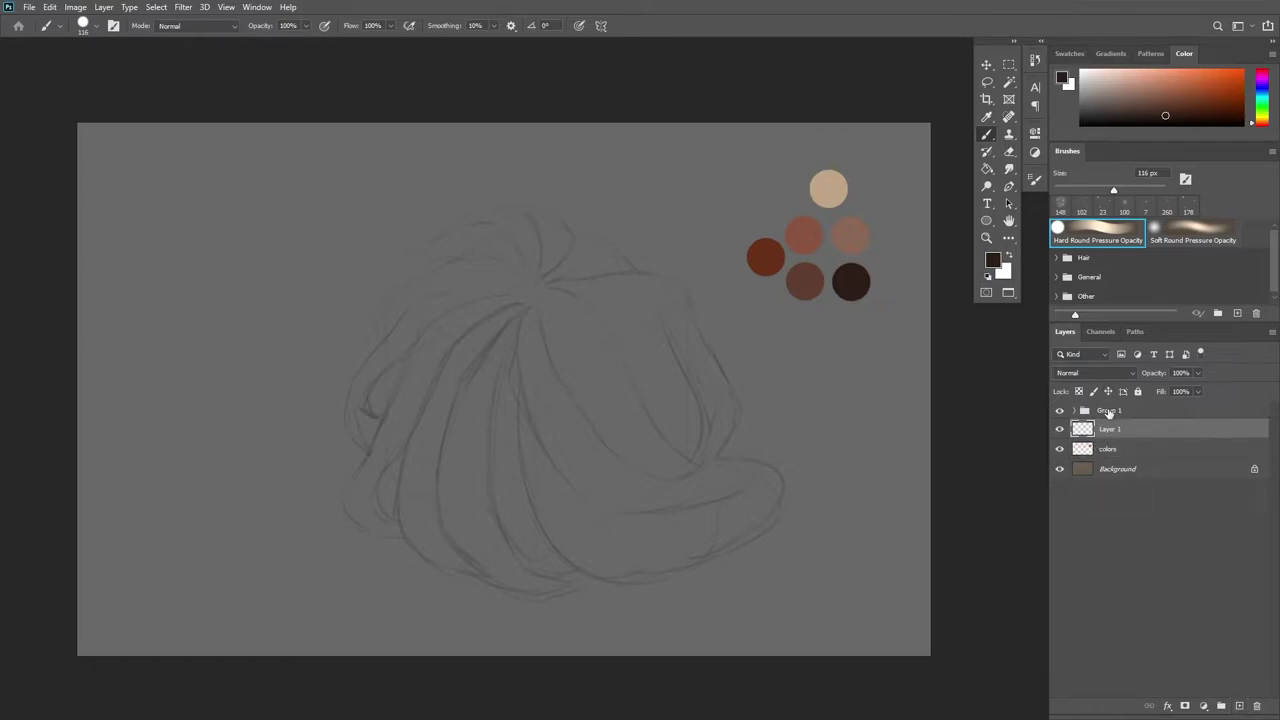
pyautogui.doubleClick(1111, 411)
pyautogui.write('s')
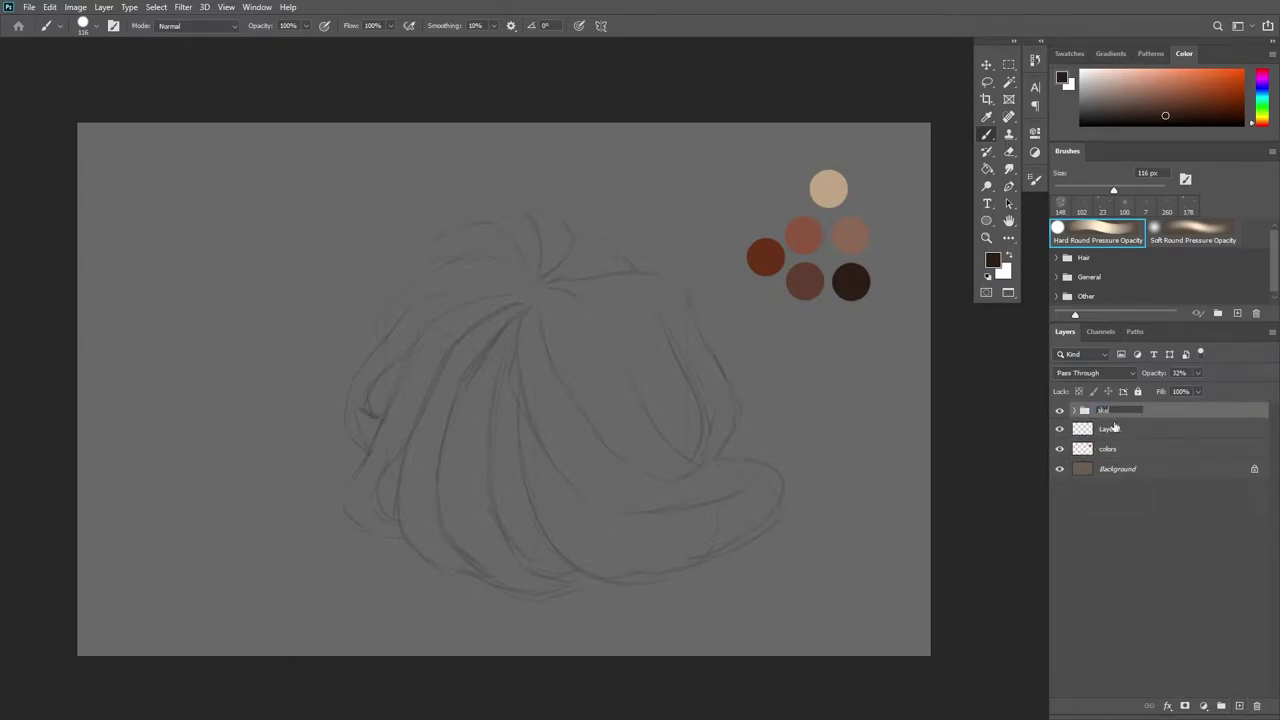
pyautogui.write('ketch')
pyautogui.click(1115, 429)
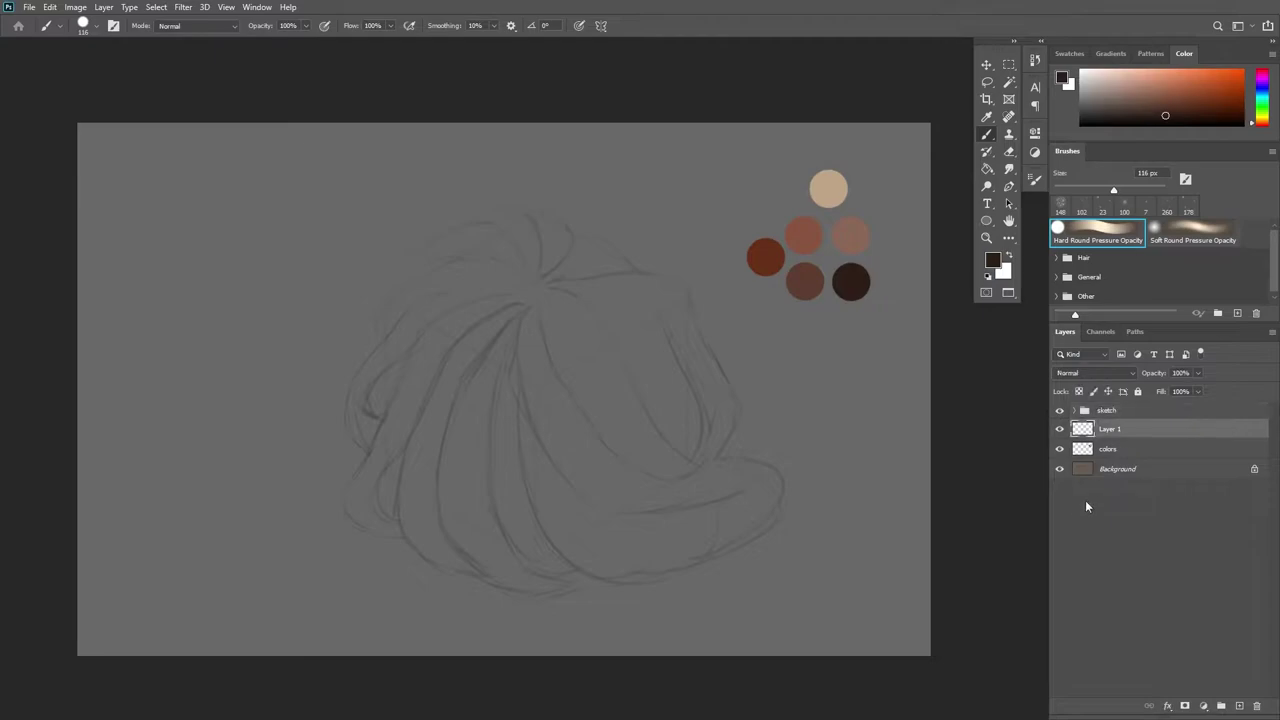
# Select the whole hair silhouette freehand along the sketch outline and fill it with the reddish-brown palette color
pyautogui.press('l')
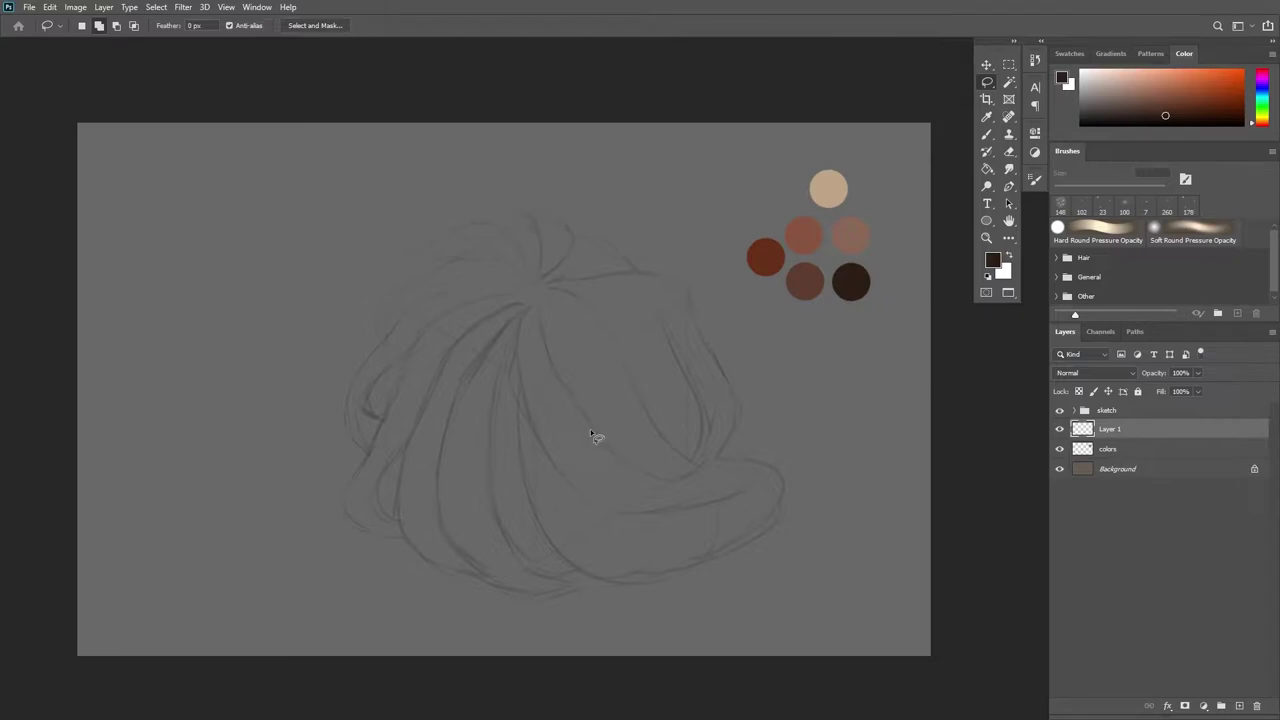
pyautogui.moveTo(517, 209)
pyautogui.mouseDown()
pyautogui.moveTo(463, 229)
pyautogui.moveTo(370, 470)
pyautogui.moveTo(631, 592)
pyautogui.moveTo(535, 290)
pyautogui.mouseUp()
pyautogui.moveTo(716, 457)
pyautogui.mouseDown()
pyautogui.moveTo(776, 475)
pyautogui.moveTo(715, 560)
pyautogui.mouseUp()
pyautogui.moveTo(520, 207); pyautogui.dragTo(633, 265)
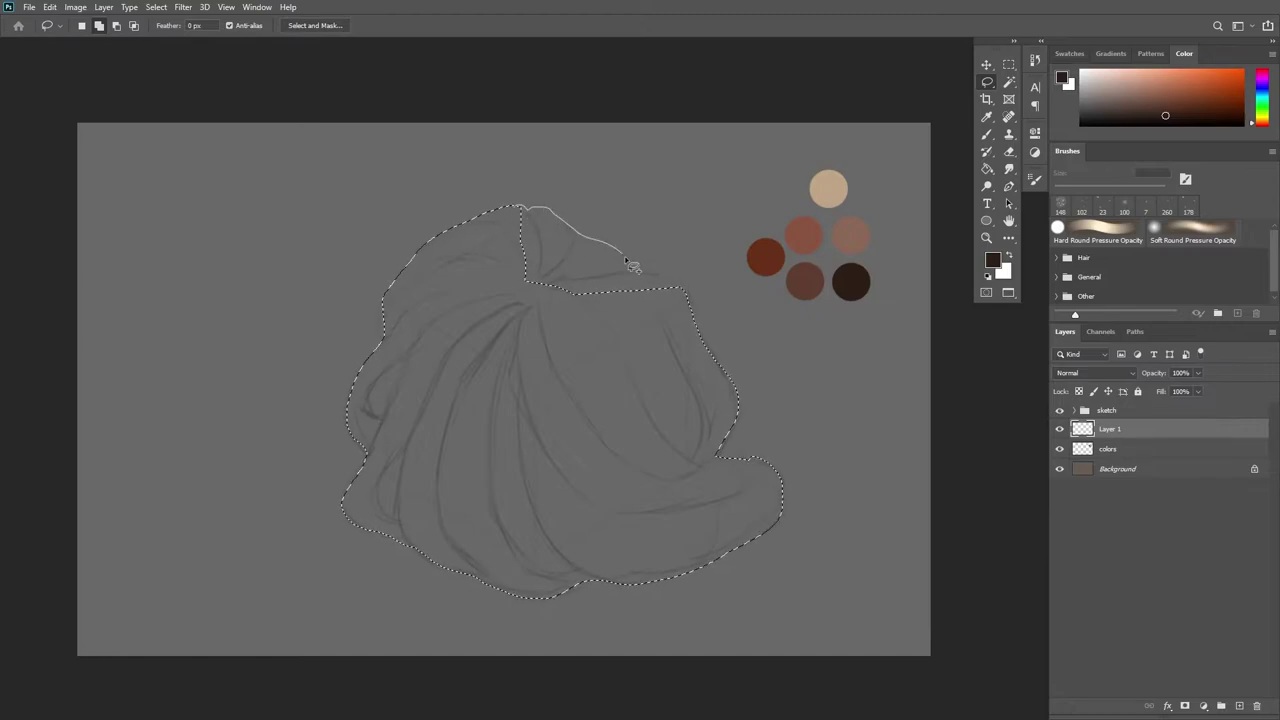
pyautogui.press('g')
pyautogui.keyDown('alt'); pyautogui.click(803, 236); pyautogui.keyUp('alt')
pyautogui.click(634, 424)
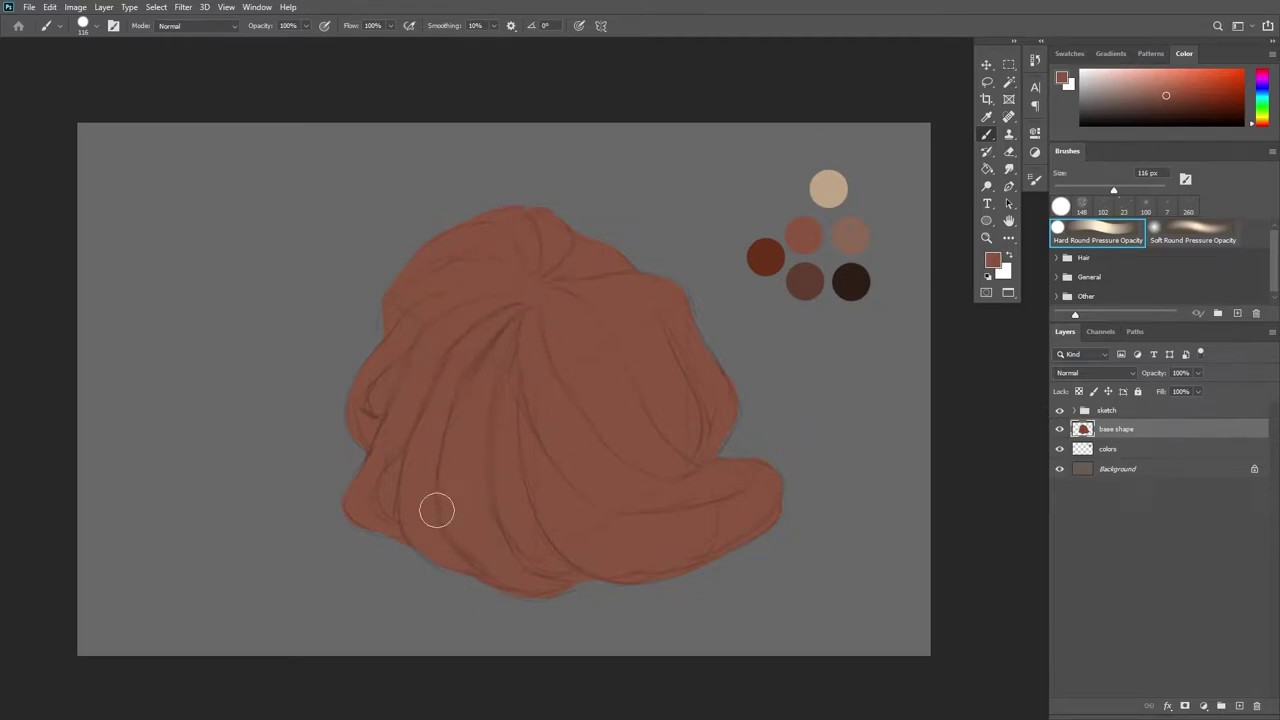
# Add a new layer above the base shape layer and clip it to the base shape
pyautogui.click(1236, 706)
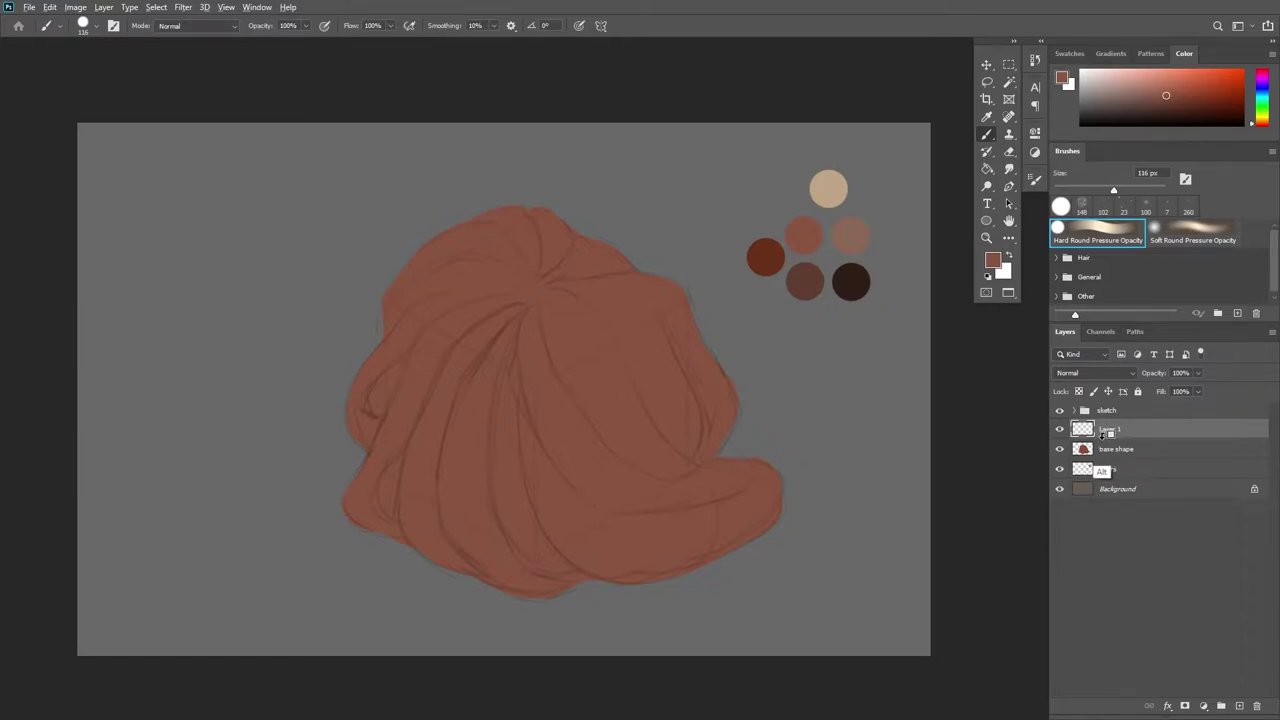
pyautogui.keyDown('alt'); pyautogui.click(1103, 437); pyautogui.keyUp('alt')
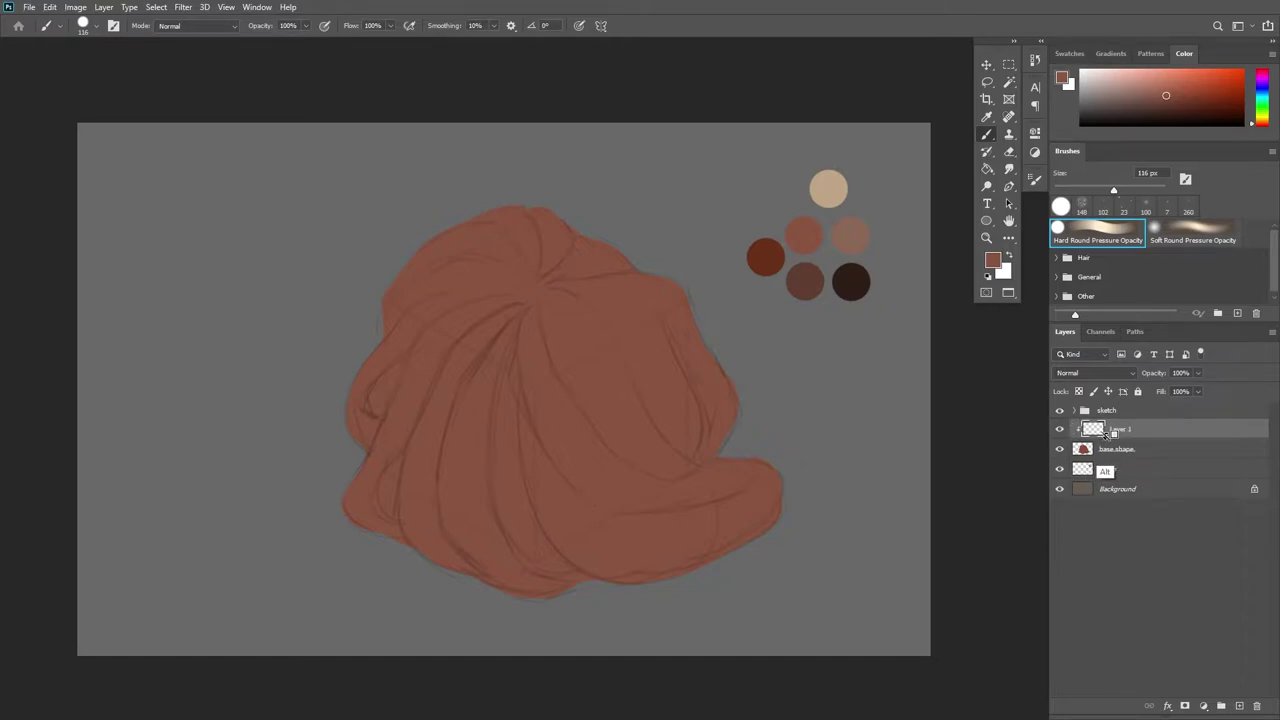
pyautogui.keyDown('alt'); pyautogui.click(851, 283); pyautogui.keyUp('alt')
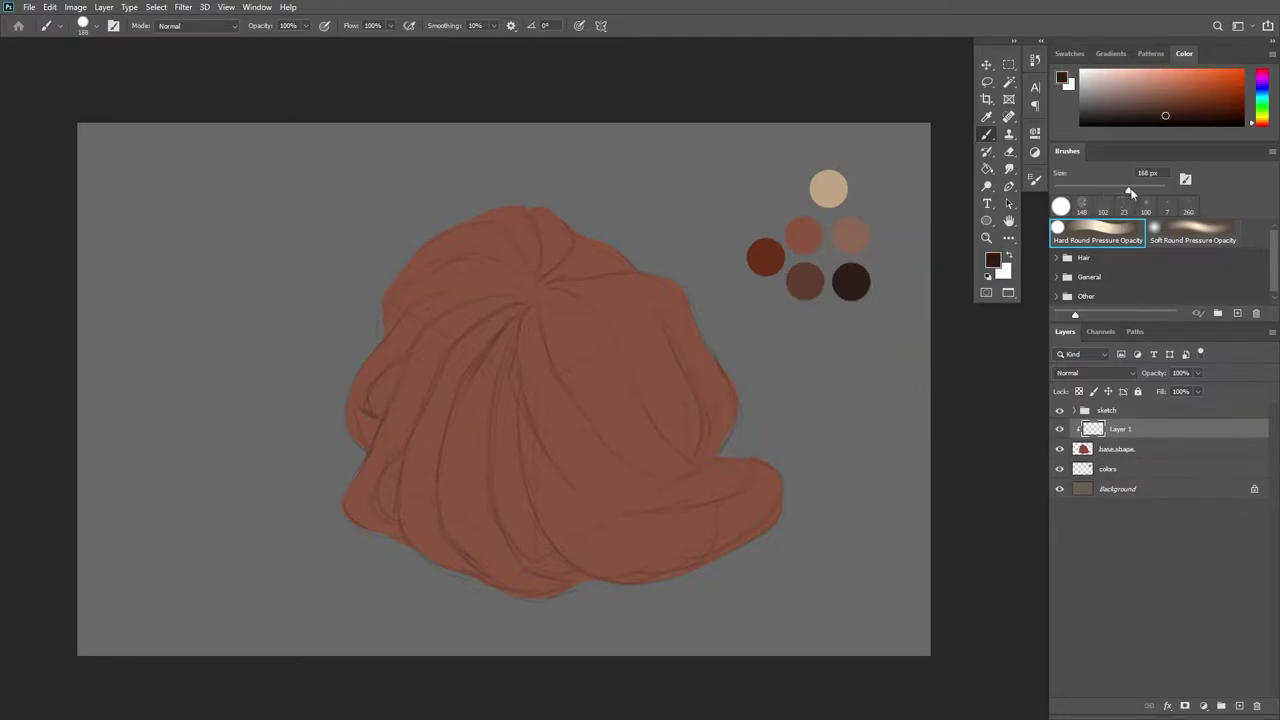
pyautogui.moveTo(1130, 192); pyautogui.dragTo(1134, 190)
pyautogui.moveTo(677, 157)
pyautogui.mouseDown()
pyautogui.moveTo(575, 184)
pyautogui.moveTo(536, 214)
pyautogui.moveTo(389, 180)
pyautogui.moveTo(352, 202)
pyautogui.moveTo(326, 325)
pyautogui.moveTo(343, 423)
pyautogui.moveTo(461, 538)
pyautogui.moveTo(555, 454)
pyautogui.moveTo(603, 466)
pyautogui.moveTo(532, 415)
pyautogui.moveTo(474, 282)
pyautogui.moveTo(512, 331)
pyautogui.moveTo(451, 535)
pyautogui.moveTo(504, 241)
pyautogui.moveTo(419, 492)
pyautogui.moveTo(515, 191)
pyautogui.moveTo(506, 456)
pyautogui.moveTo(531, 425)
pyautogui.moveTo(710, 487)
pyautogui.moveTo(493, 362)
pyautogui.moveTo(598, 592)
pyautogui.moveTo(542, 403)
pyautogui.moveTo(468, 616)
pyautogui.mouseUp()
pyautogui.hotkey('ctrl', 'z')
# Shade the right side and lower-left edge of the hair in medium dark brown with a large Soft Round Pressure Opacity brush
pyautogui.click(1195, 234)
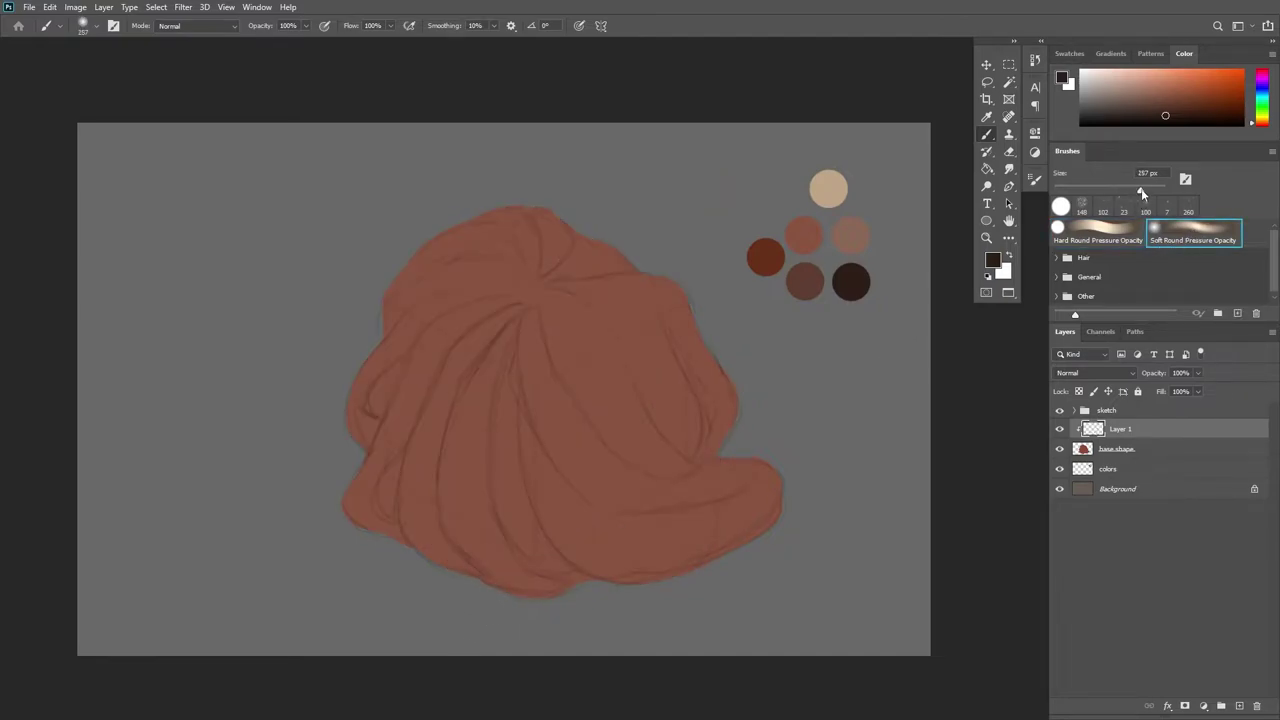
pyautogui.moveTo(1143, 194); pyautogui.dragTo(1154, 194)
pyautogui.keyDown('alt'); pyautogui.click(810, 283); pyautogui.keyUp('alt')
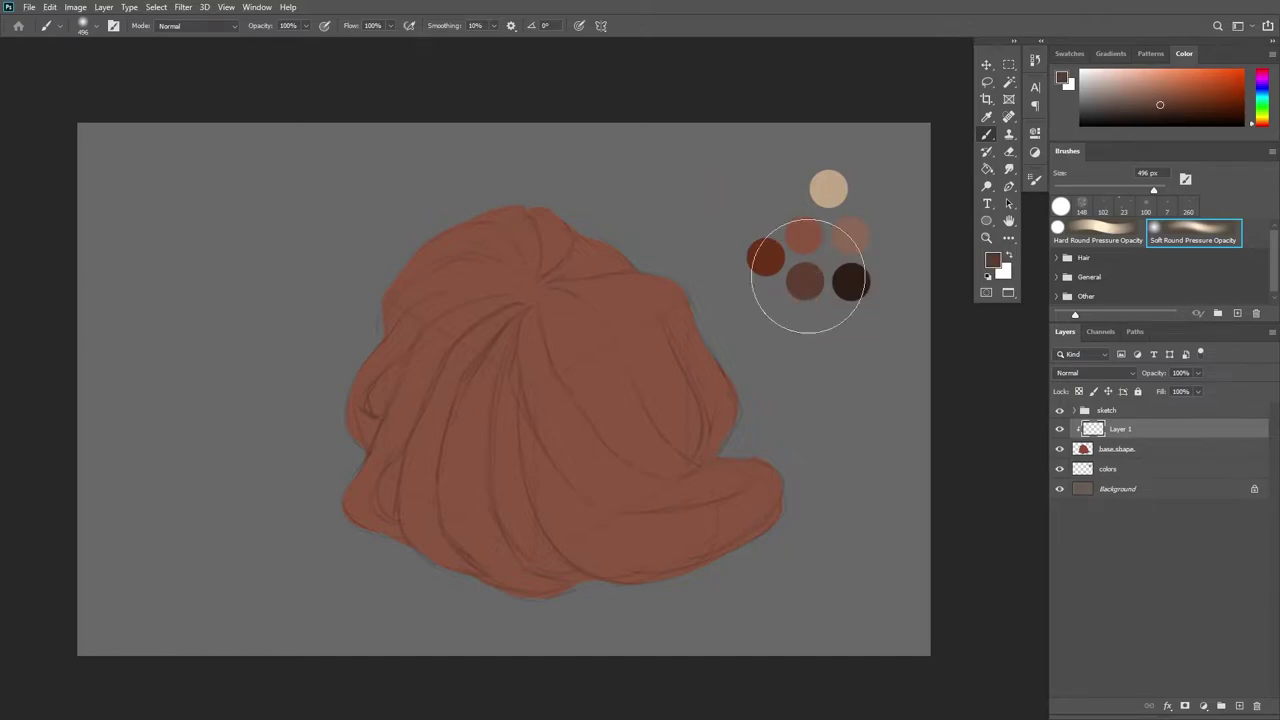
pyautogui.moveTo(1154, 191); pyautogui.dragTo(1155, 191)
pyautogui.moveTo(344, 584); pyautogui.dragTo(403, 537)
pyautogui.moveTo(754, 468)
pyautogui.mouseDown()
pyautogui.moveTo(720, 374)
pyautogui.moveTo(650, 392)
pyautogui.mouseUp()
# Soften the shading around the crown and upper right of the hair with the soft brush at 329 px
pyautogui.moveTo(1155, 190); pyautogui.dragTo(1146, 190)
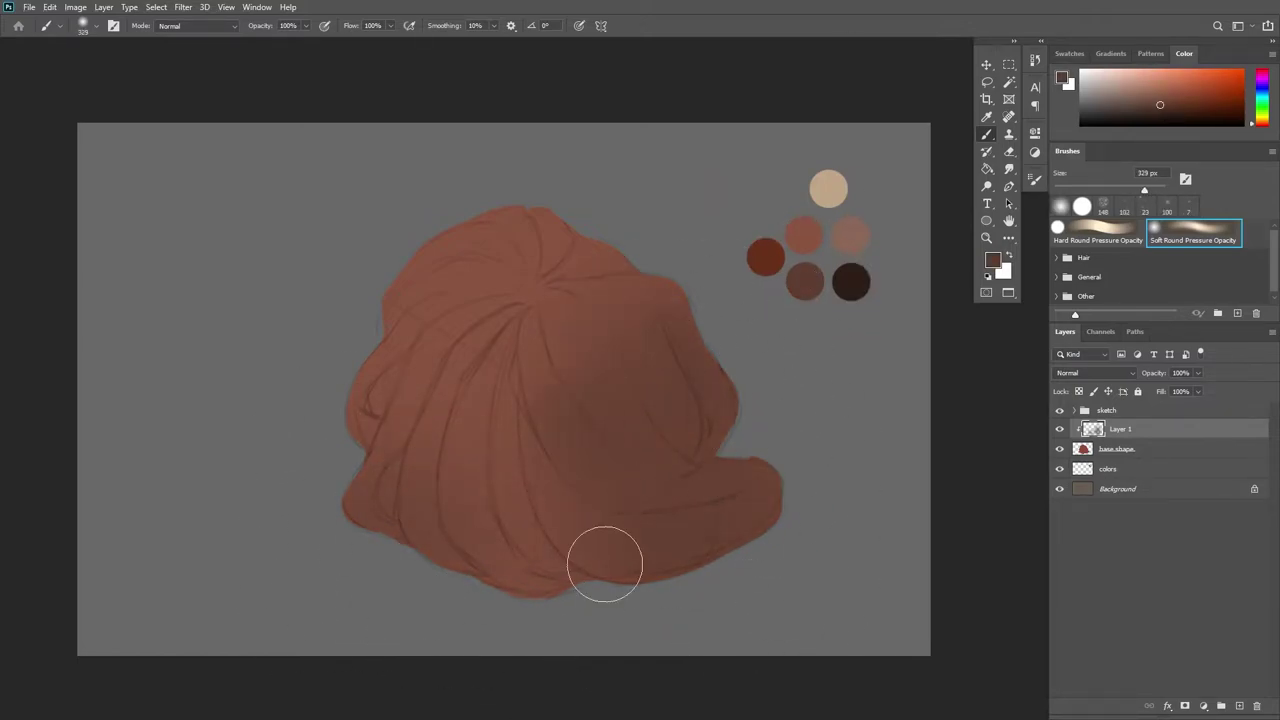
pyautogui.moveTo(604, 263); pyautogui.dragTo(633, 331)
pyautogui.moveTo(548, 284); pyautogui.dragTo(524, 304)
pyautogui.keyDown('alt'); pyautogui.click(769, 263); pyautogui.keyUp('alt')
pyautogui.press('z')
pyautogui.press('b')
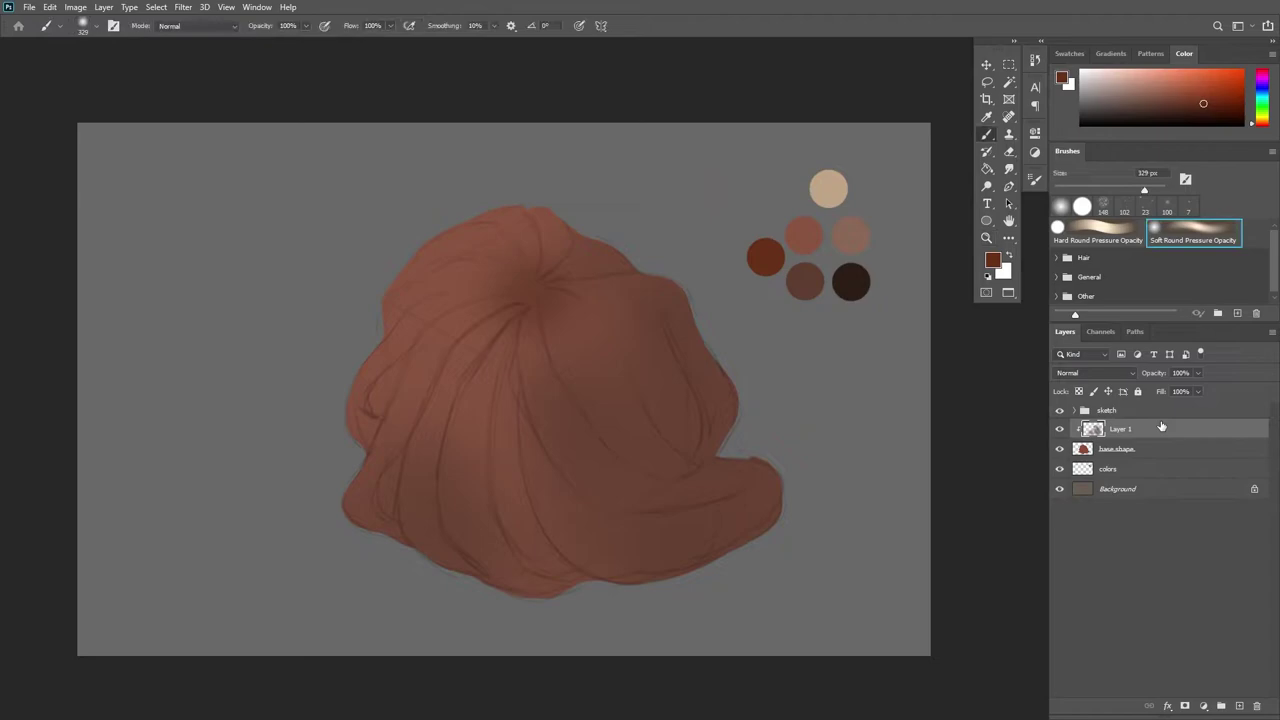
# Darken the lower-right tail and central strands with the Hard Round Pressure Opacity brush at 163 px, starting from the darkest palette color
pyautogui.click(1095, 228)
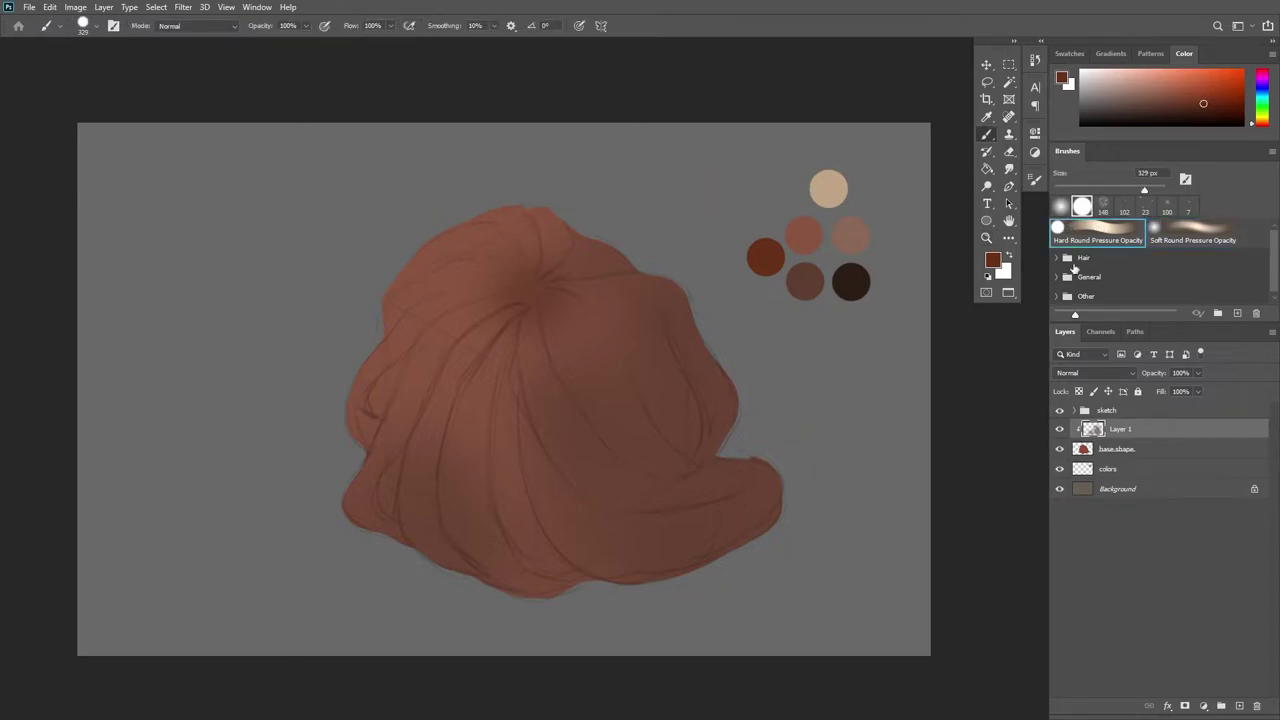
pyautogui.click(1081, 207)
pyautogui.press(']')
pyautogui.press(']')
pyautogui.keyDown('alt'); pyautogui.click(850, 283); pyautogui.keyUp('alt')
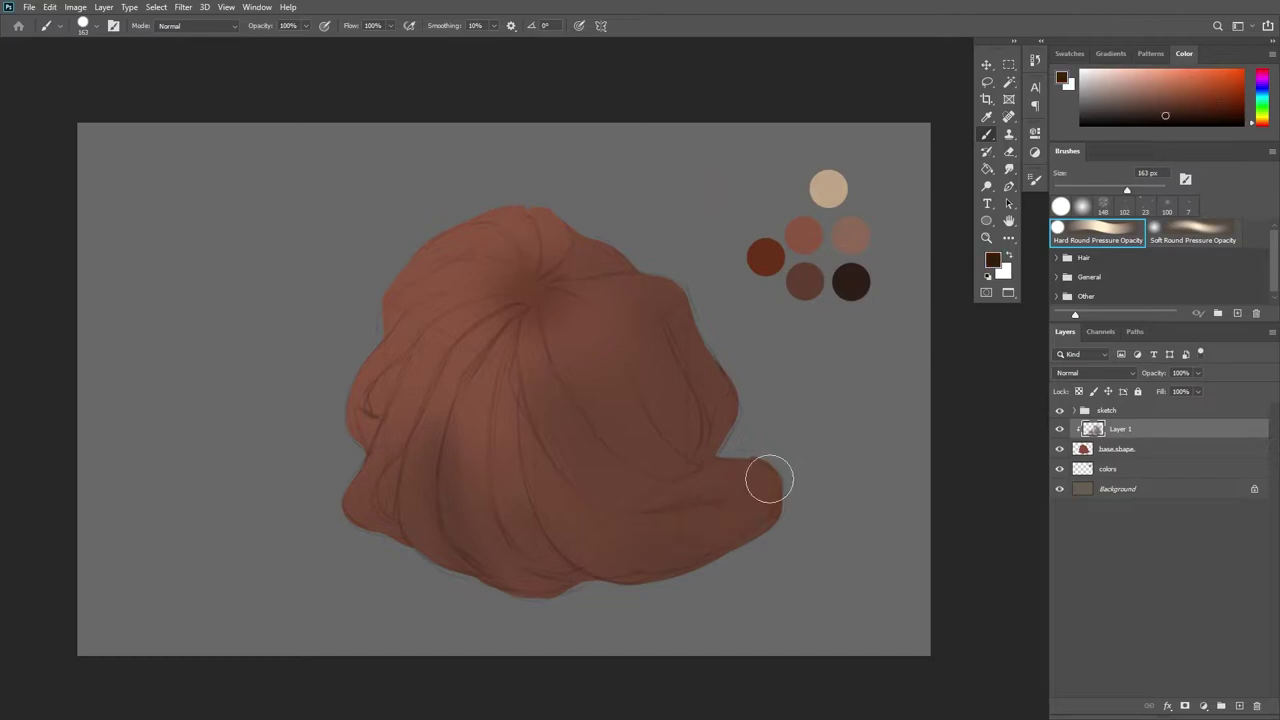
pyautogui.moveTo(768, 480); pyautogui.dragTo(686, 505)
pyautogui.keyDown('alt'); pyautogui.click(700, 506); pyautogui.keyUp('alt')
pyautogui.moveTo(735, 505); pyautogui.dragTo(610, 556)
pyautogui.moveTo(556, 372); pyautogui.dragTo(612, 420)
# Block in darker shadow over the upper right, center and lower left of the hair using browns sampled from the painting
pyautogui.keyDown('alt'); pyautogui.click(606, 401); pyautogui.keyUp('alt')
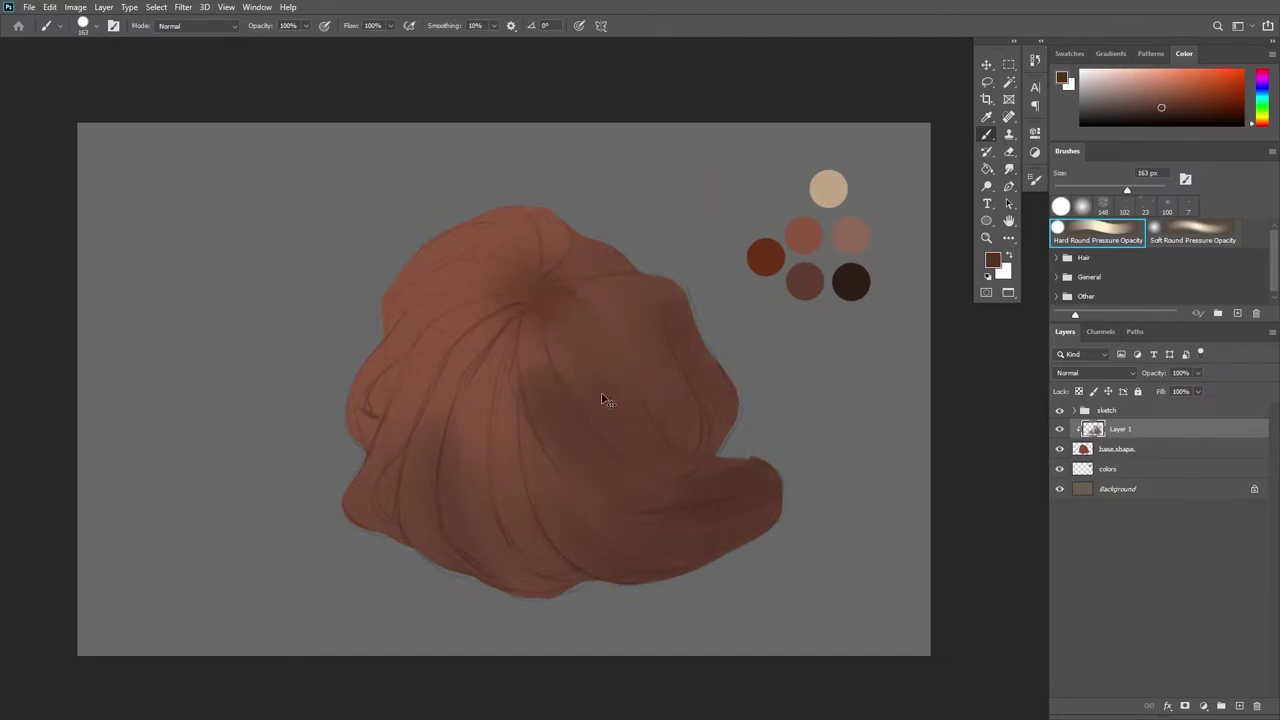
pyautogui.keyDown('alt'); pyautogui.click(612, 531); pyautogui.keyUp('alt')
pyautogui.moveTo(572, 322)
pyautogui.mouseDown()
pyautogui.moveTo(580, 281)
pyautogui.moveTo(690, 351)
pyautogui.mouseUp()
pyautogui.moveTo(516, 478); pyautogui.dragTo(523, 421)
pyautogui.moveTo(405, 451); pyautogui.dragTo(370, 510)
# Enable pressure-controlled brush size at 111 px and paint dark strand lines down the left side of the hair
pyautogui.press('[')
pyautogui.press('[')
pyautogui.click(579, 26)
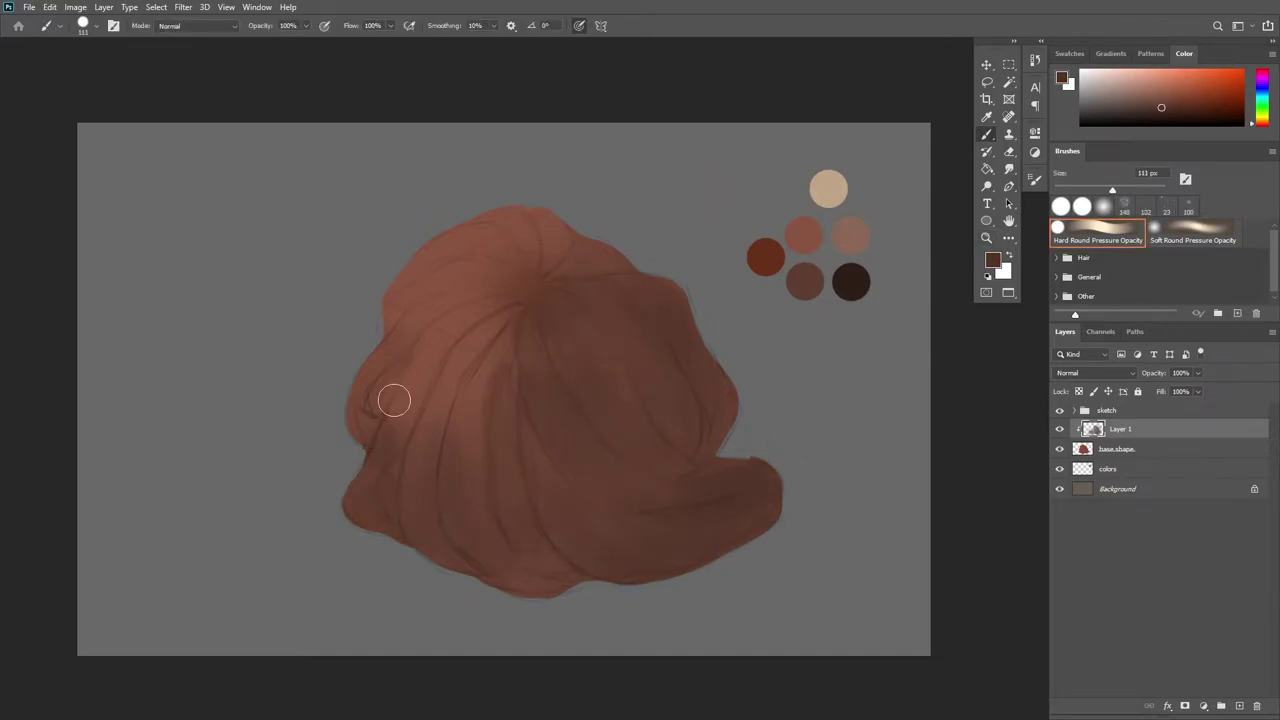
pyautogui.moveTo(394, 400); pyautogui.dragTo(465, 386)
pyautogui.moveTo(495, 590)
pyautogui.mouseDown()
pyautogui.moveTo(437, 477)
pyautogui.moveTo(413, 349)
pyautogui.mouseUp()
pyautogui.moveTo(385, 429); pyautogui.dragTo(438, 546)
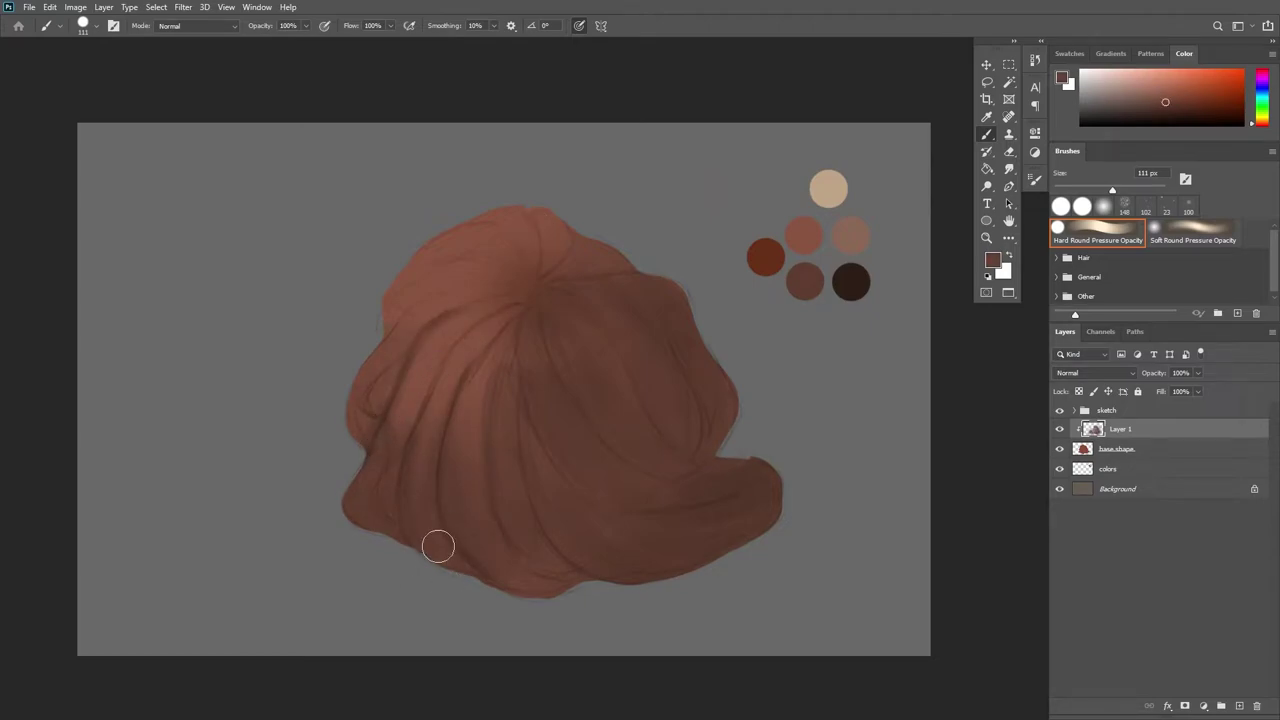
# Sample a dark brown from the hair and paint strand shadows through the center and lower-right section
pyautogui.keyDown('alt'); pyautogui.click(587, 294); pyautogui.keyUp('alt')
pyautogui.moveTo(500, 485); pyautogui.dragTo(516, 333)
pyautogui.moveTo(688, 490); pyautogui.dragTo(561, 380)
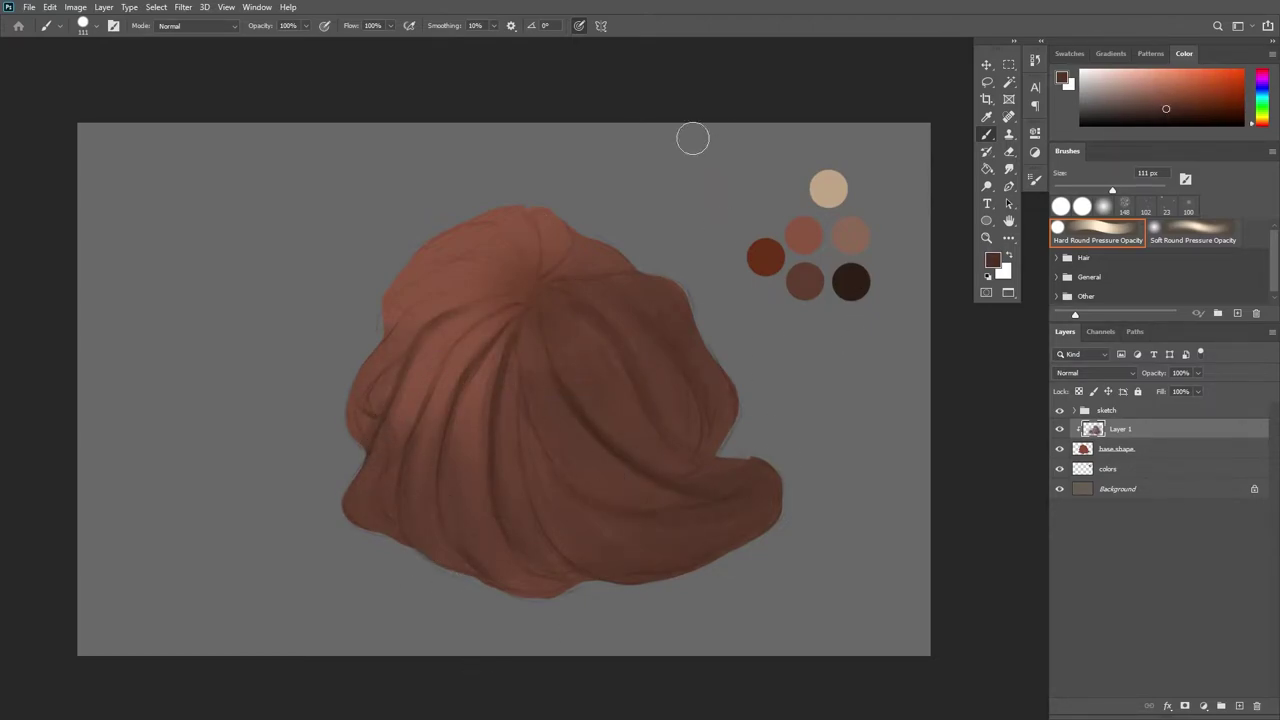
# Paint dark strands over the crown and a long curved strand toward the tail, using the rust palette color and a sampled brown
pyautogui.keyDown('alt'); pyautogui.click(762, 260); pyautogui.keyUp('alt')
pyautogui.moveTo(544, 225)
pyautogui.mouseDown()
pyautogui.moveTo(540, 272)
pyautogui.moveTo(467, 307)
pyautogui.mouseUp()
pyautogui.keyDown('alt'); pyautogui.click(566, 397); pyautogui.keyUp('alt')
pyautogui.moveTo(541, 328); pyautogui.dragTo(708, 480)
pyautogui.moveTo(559, 231)
pyautogui.mouseDown()
pyautogui.moveTo(537, 295)
pyautogui.moveTo(507, 292)
pyautogui.mouseUp()
pyautogui.moveTo(1112, 190); pyautogui.dragTo(1075, 190)
pyautogui.keyDown('alt'); pyautogui.click(853, 281); pyautogui.keyUp('alt')
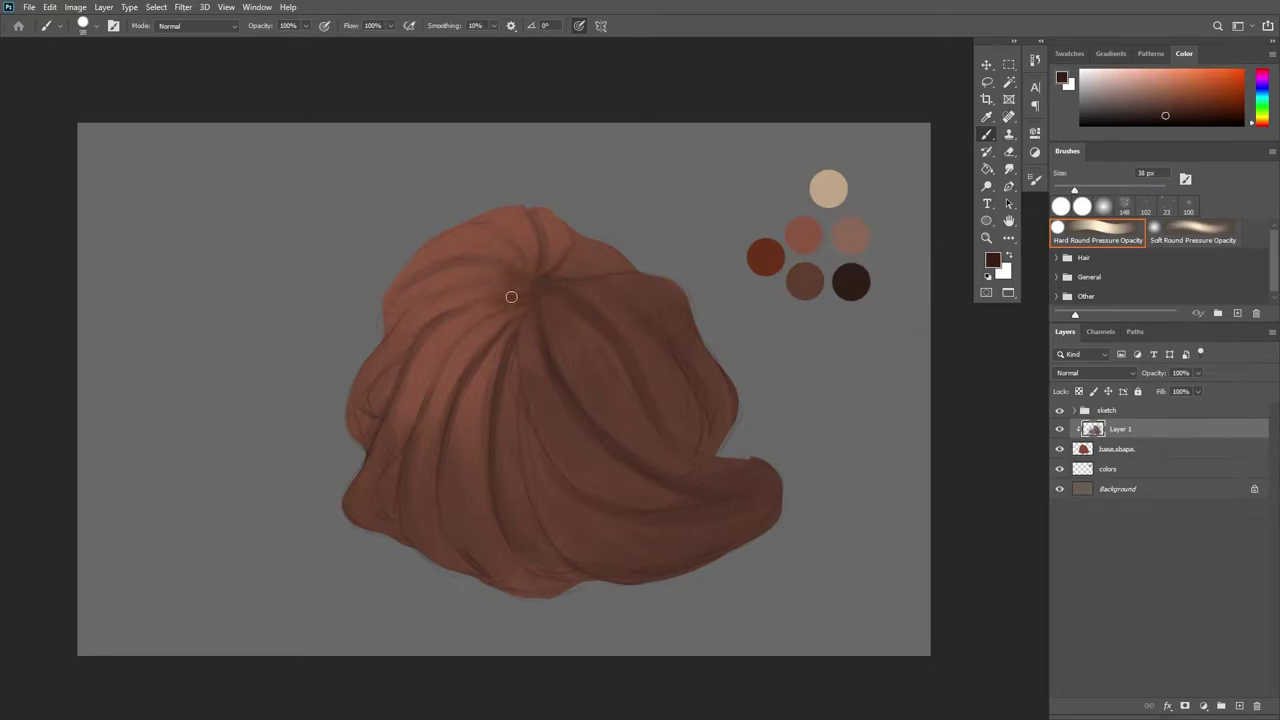
pyautogui.moveTo(394, 412); pyautogui.dragTo(416, 386)
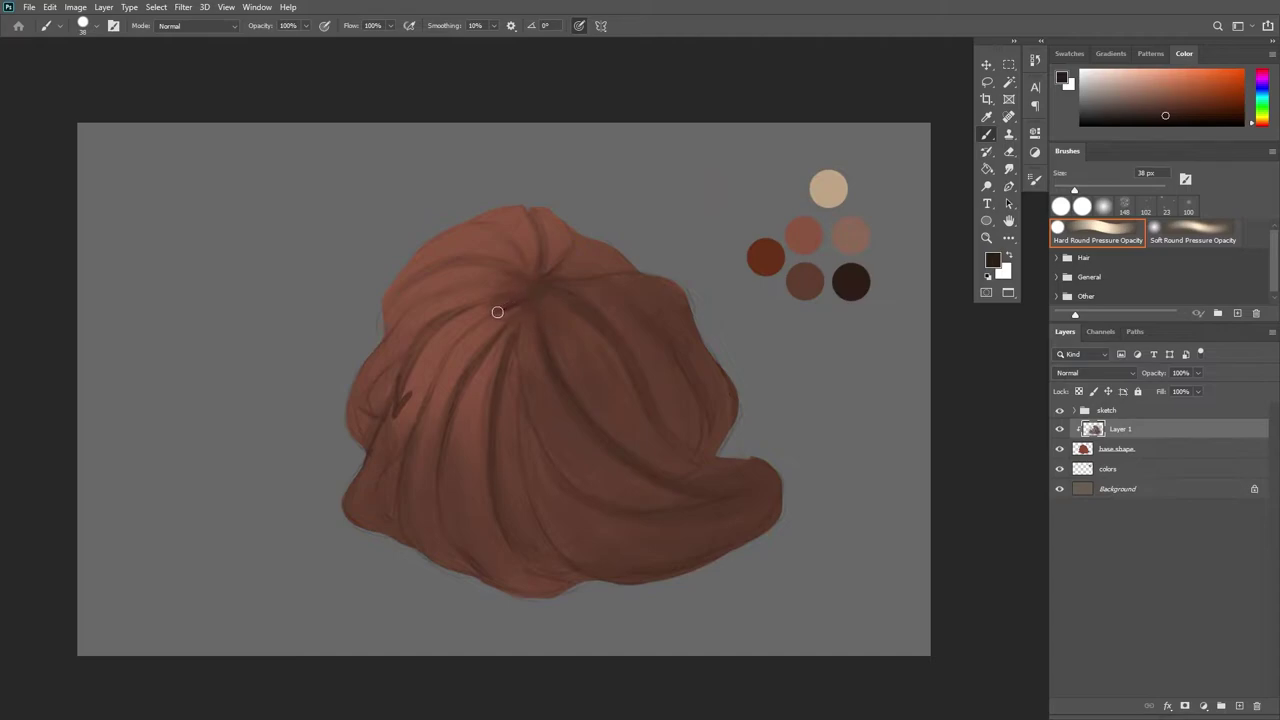
pyautogui.moveTo(469, 331)
pyautogui.mouseDown()
pyautogui.moveTo(428, 398)
pyautogui.moveTo(425, 453)
pyautogui.mouseUp()
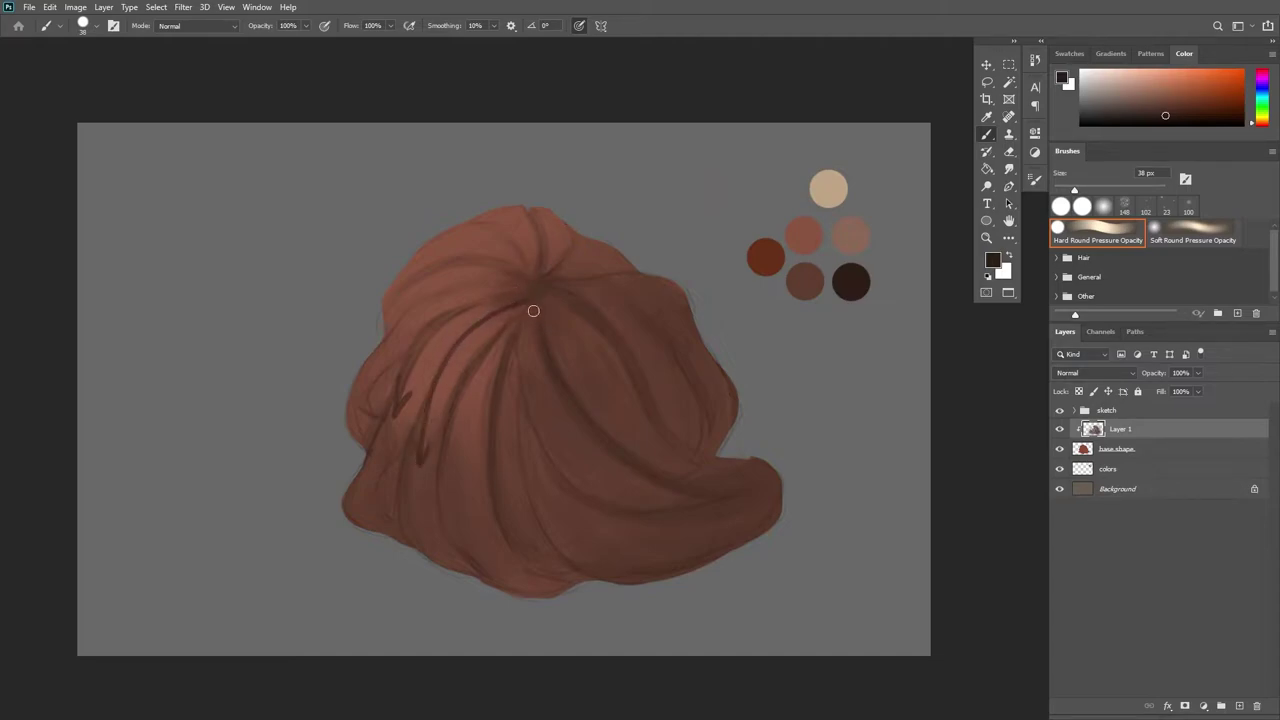
pyautogui.moveTo(640, 455); pyautogui.dragTo(680, 471)
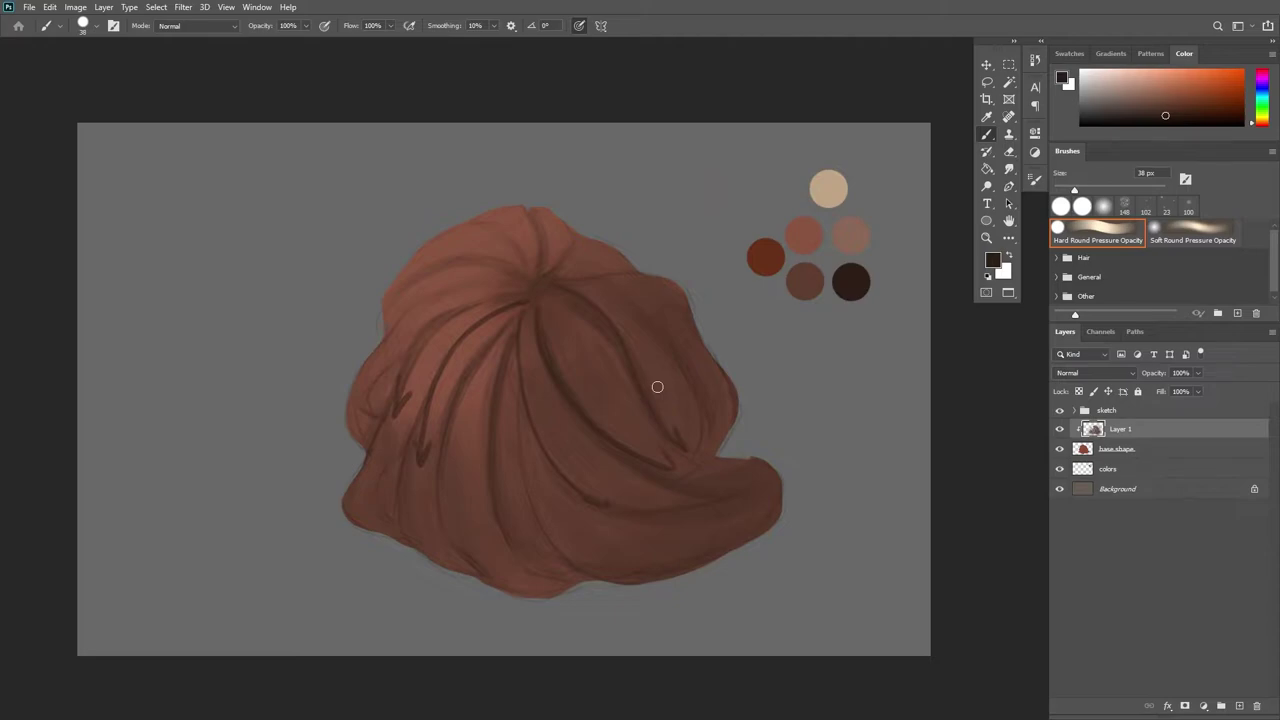
pyautogui.hotkey('ctrl', 'z')
pyautogui.hotkey('ctrl', 'z')
pyautogui.hotkey('ctrl', 'z')
pyautogui.hotkey('ctrl', 'z')
pyautogui.hotkey('ctrl', 'z')
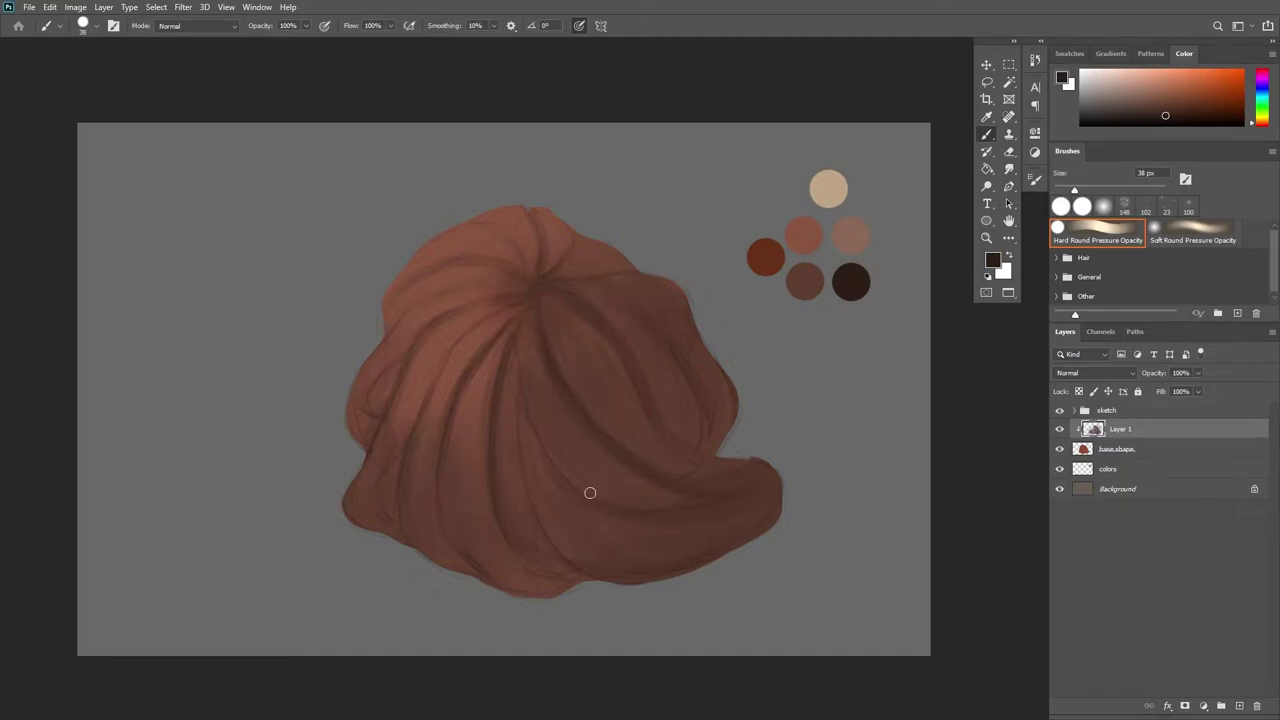
# Deepen the lower-left strands with a brown sampled from the hair and the hard brush at about 151 px
pyautogui.moveTo(1101, 190)
pyautogui.mouseDown()
pyautogui.moveTo(1139, 190)
pyautogui.moveTo(1123, 190)
pyautogui.mouseUp()
pyautogui.keyDown('alt'); pyautogui.click(467, 373); pyautogui.keyUp('alt')
pyautogui.moveTo(482, 424)
pyautogui.mouseDown()
pyautogui.moveTo(474, 551)
pyautogui.moveTo(495, 585)
pyautogui.moveTo(478, 560)
pyautogui.mouseUp()
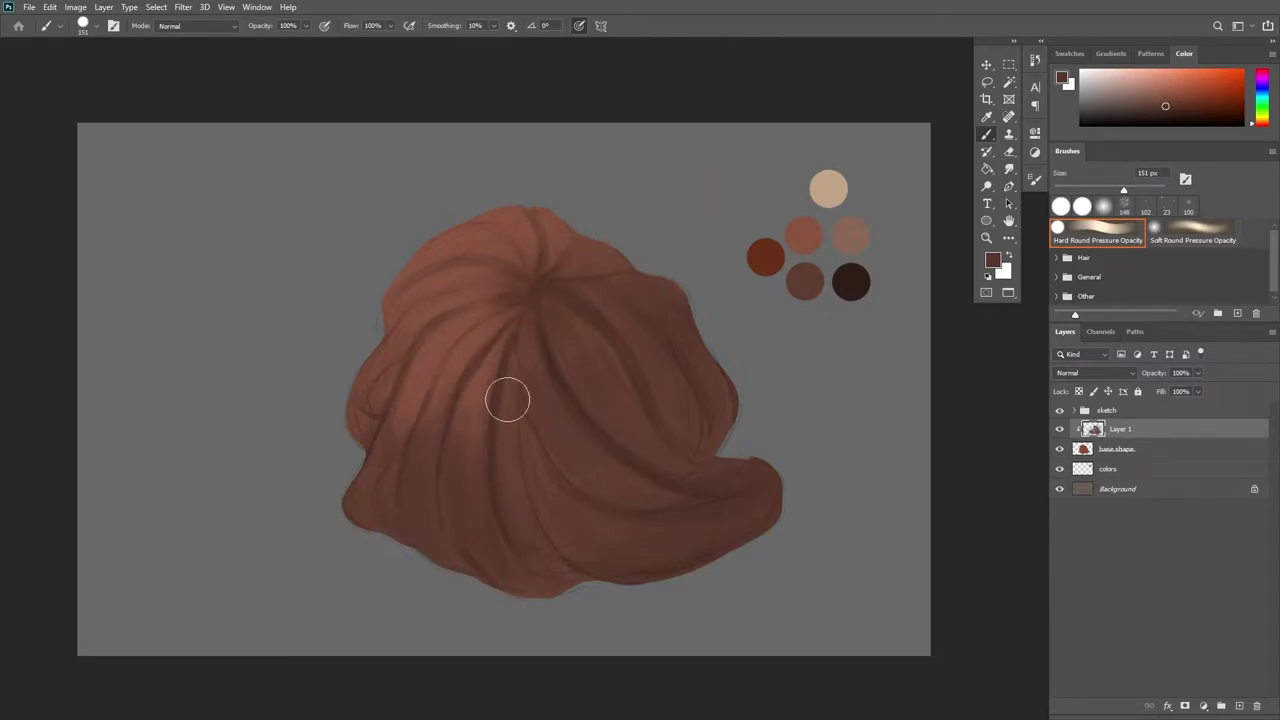
pyautogui.keyDown('alt'); pyautogui.click(580, 297); pyautogui.keyUp('alt')
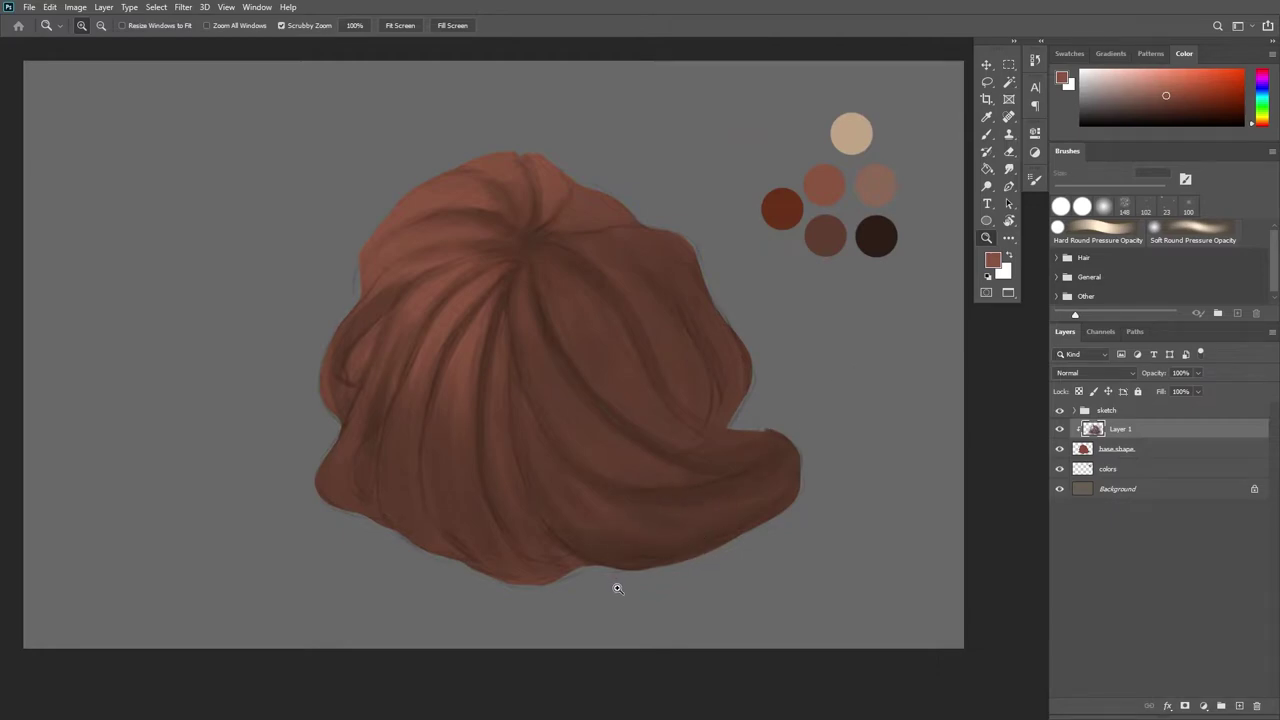
# Glaze the rust-red palette color over the shaded right side with the Soft Round Pressure Opacity brush at 401 px
pyautogui.press('b')
pyautogui.keyDown('alt'); pyautogui.click(778, 208); pyautogui.keyUp('alt')
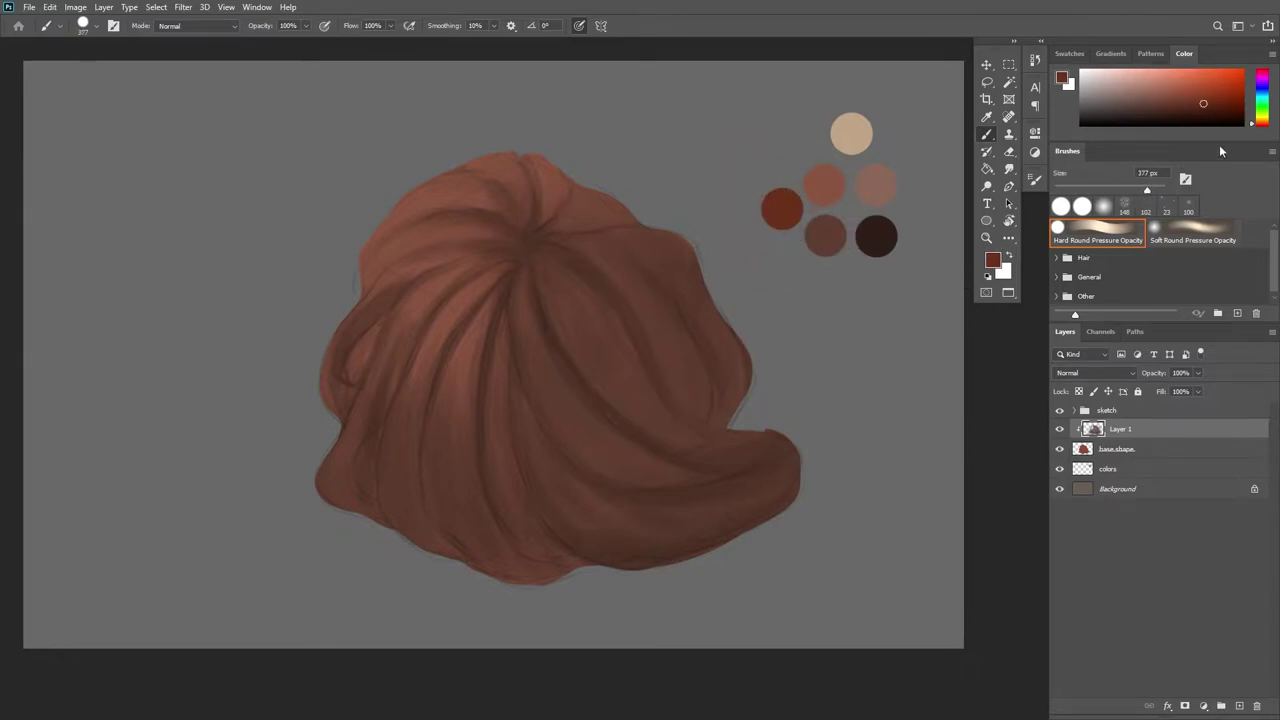
pyautogui.click(1192, 230)
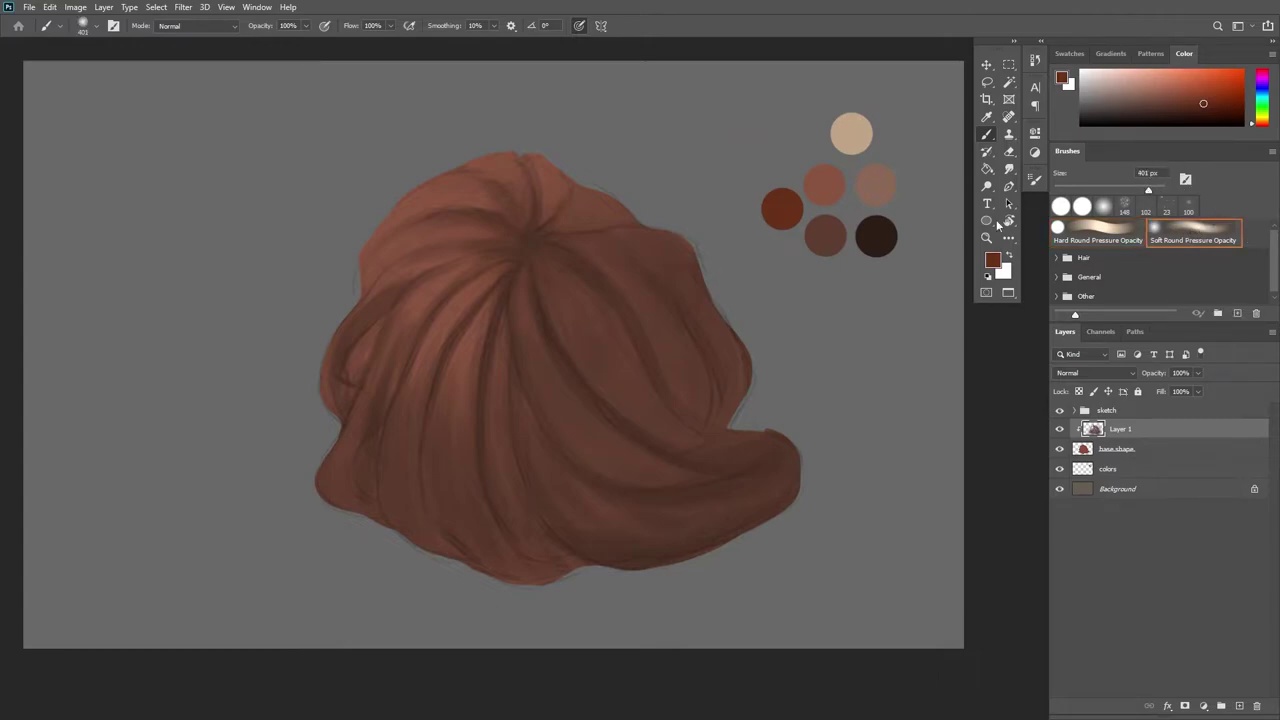
pyautogui.moveTo(606, 434)
pyautogui.mouseDown()
pyautogui.moveTo(660, 460)
pyautogui.moveTo(574, 369)
pyautogui.moveTo(494, 430)
pyautogui.moveTo(596, 252)
pyautogui.mouseUp()
pyautogui.click(579, 30)
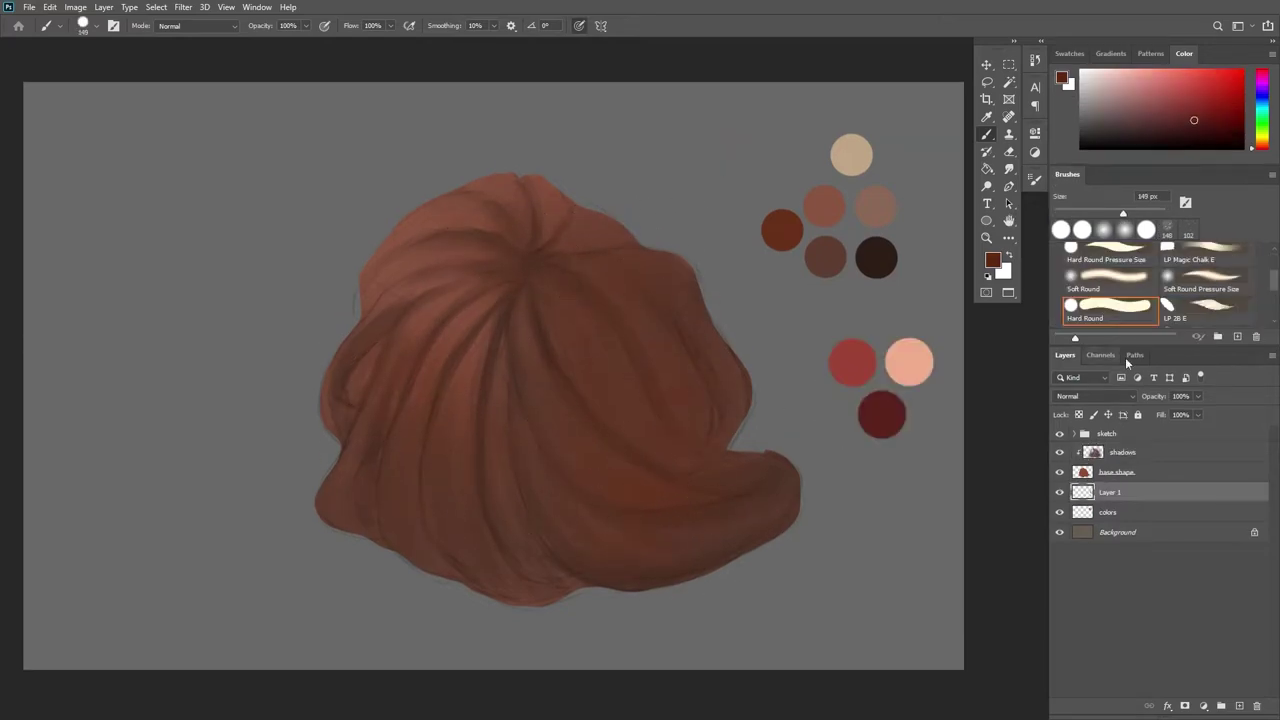
# Define the strand shadows on the shadows layer with the deep red palette color and the Hard Round Pressure Opacity brush at 171 px
pyautogui.click(1120, 452)
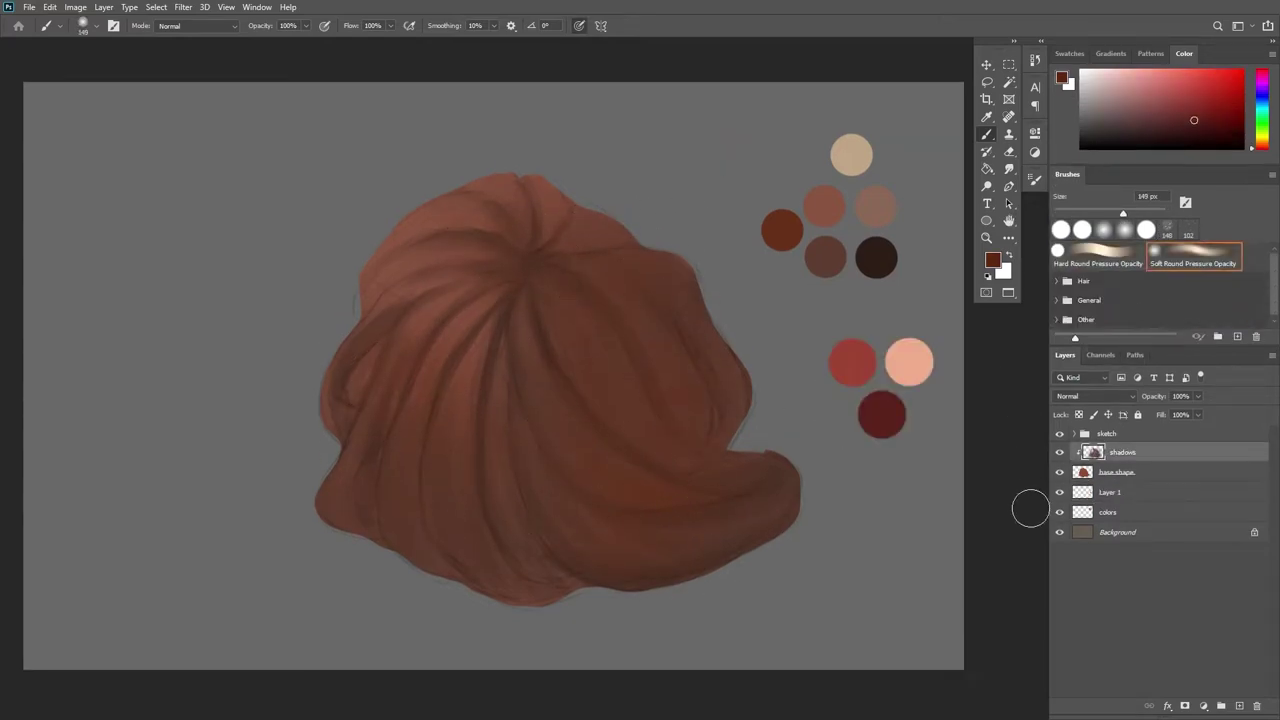
pyautogui.moveTo(553, 355)
pyautogui.mouseDown()
pyautogui.moveTo(681, 477)
pyautogui.moveTo(523, 406)
pyautogui.moveTo(546, 562)
pyautogui.mouseUp()
pyautogui.keyDown('alt'); pyautogui.click(886, 420); pyautogui.keyUp('alt')
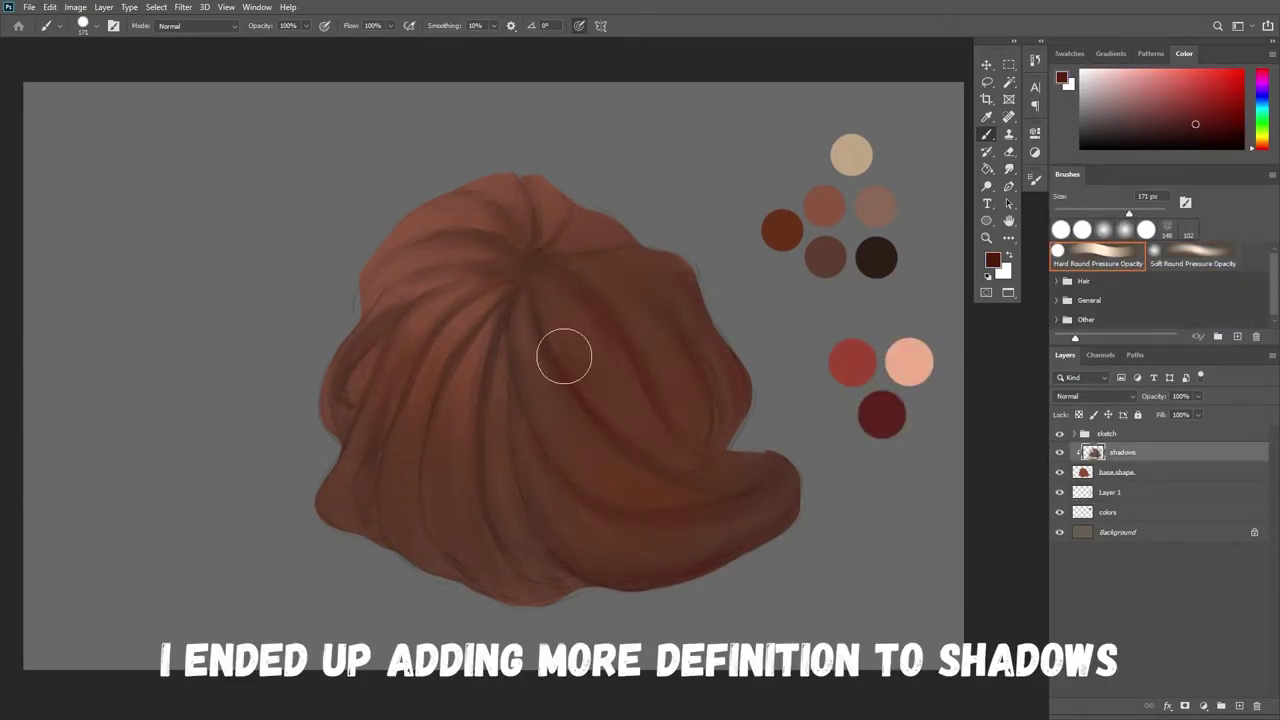
pyautogui.moveTo(516, 397); pyautogui.dragTo(684, 509)
pyautogui.moveTo(721, 558); pyautogui.dragTo(775, 520)
pyautogui.moveTo(510, 345); pyautogui.dragTo(530, 500)
# Deepen the shadows across the right side, lower left and crown with a larger brush and saturated dark reds sampled from the hair
pyautogui.moveTo(1129, 213); pyautogui.dragTo(1140, 213)
pyautogui.moveTo(620, 390); pyautogui.dragTo(710, 480)
pyautogui.moveTo(620, 280)
pyautogui.mouseDown()
pyautogui.moveTo(553, 375)
pyautogui.moveTo(776, 499)
pyautogui.moveTo(468, 378)
pyautogui.mouseUp()
pyautogui.moveTo(345, 480); pyautogui.dragTo(450, 565)
pyautogui.keyDown('alt'); pyautogui.click(525, 438); pyautogui.keyUp('alt')
pyautogui.moveTo(660, 268); pyautogui.dragTo(706, 332)
pyautogui.keyDown('alt'); pyautogui.click(567, 369); pyautogui.keyUp('alt')
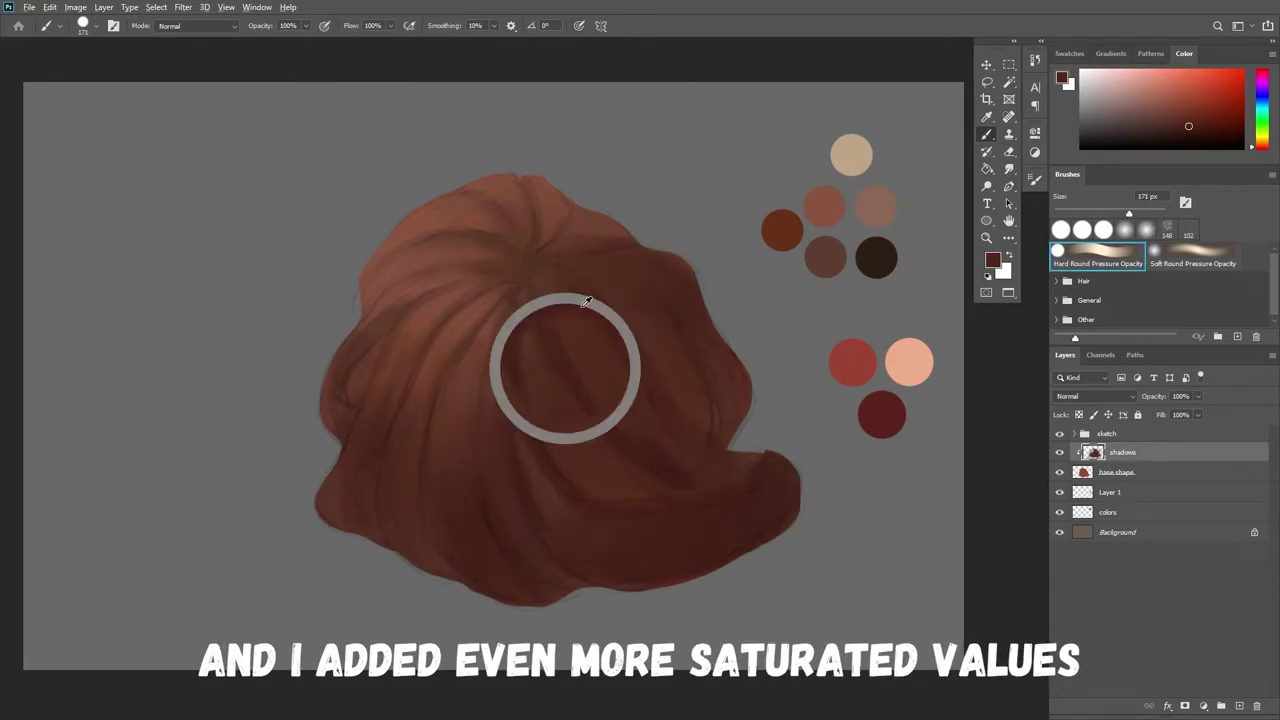
pyautogui.moveTo(540, 190); pyautogui.dragTo(605, 240)
# Mix a darker red and refine the left-side strand shadows with a 140 px hard brush using pressure-controlled size
pyautogui.press('z')
pyautogui.moveTo(848, 460)
pyautogui.mouseDown()
pyautogui.moveTo(809, 480)
pyautogui.moveTo(855, 480)
pyautogui.mouseUp()
pyautogui.press('b')
pyautogui.keyDown('alt'); pyautogui.click(571, 394); pyautogui.keyUp('alt')
pyautogui.keyDown('alt'); pyautogui.click(813, 401); pyautogui.keyUp('alt')
pyautogui.click(1191, 134)
pyautogui.moveTo(1128, 213); pyautogui.dragTo(1120, 213)
pyautogui.click(579, 26)
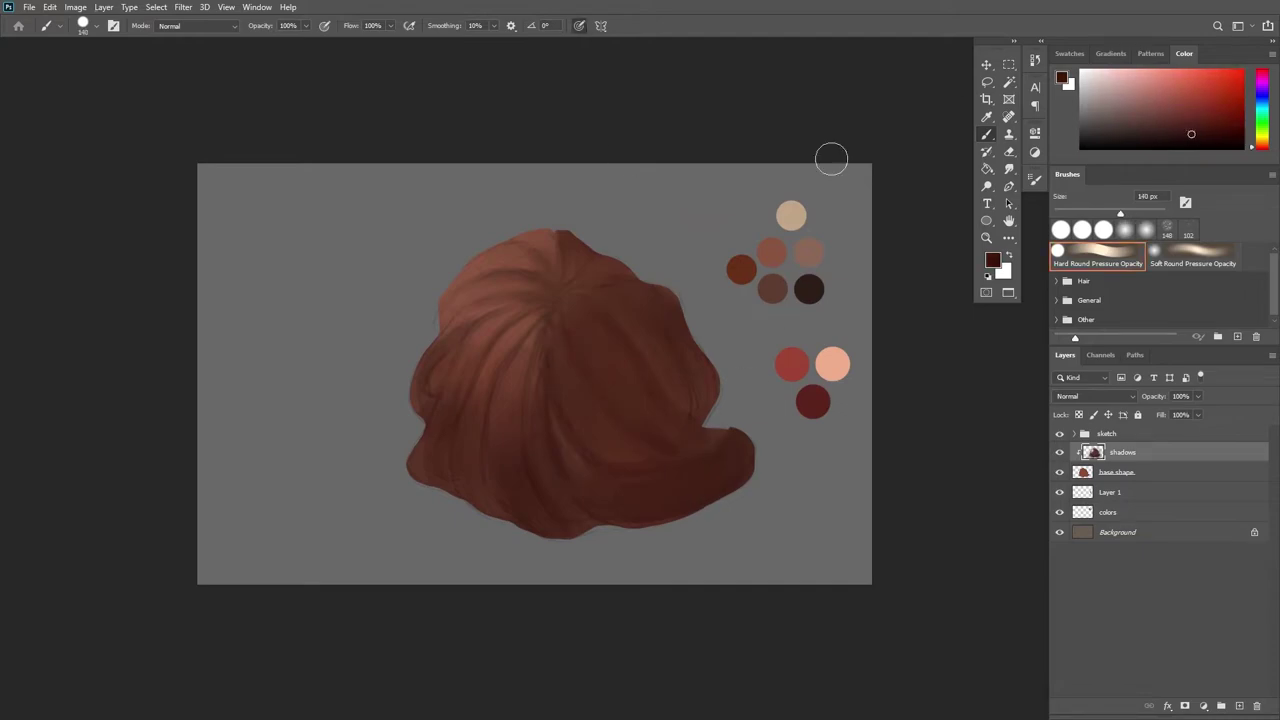
pyautogui.keyDown('alt'); pyautogui.click(617, 330); pyautogui.keyUp('alt')
pyautogui.moveTo(508, 364); pyautogui.dragTo(494, 400)
pyautogui.moveTo(444, 348); pyautogui.dragTo(438, 413)
pyautogui.moveTo(790, 456)
pyautogui.mouseDown()
pyautogui.moveTo(814, 454)
pyautogui.moveTo(816, 470)
pyautogui.mouseUp()
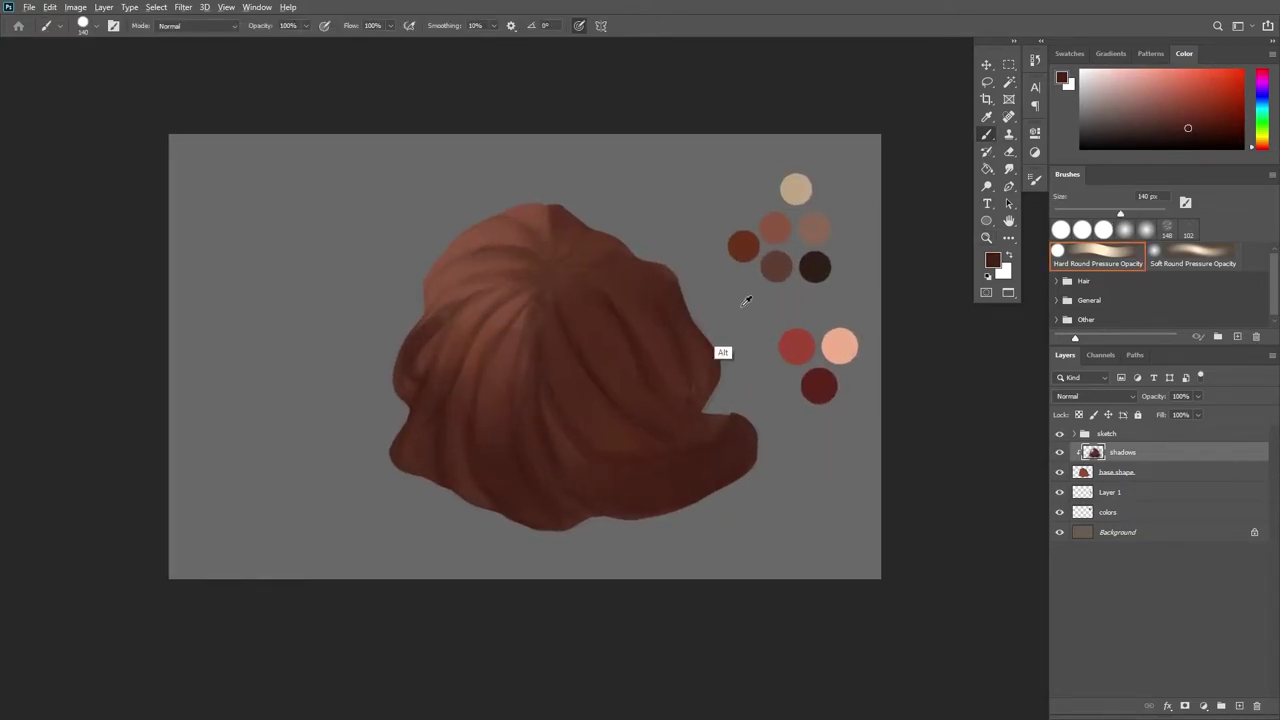
# Reduce the brush to 73 px and sharpen the dark strand running down from the crown with colors sampled from the hair
pyautogui.keyDown('alt'); pyautogui.click(714, 355); pyautogui.keyUp('alt')
pyautogui.press('[')
pyautogui.press('[')
pyautogui.press('[')
pyautogui.press('[')
pyautogui.press('[')
pyautogui.press('[')
pyautogui.keyDown('alt'); pyautogui.click(478, 421); pyautogui.keyUp('alt')
pyautogui.keyDown('alt'); pyautogui.click(474, 408); pyautogui.keyUp('alt')
pyautogui.moveTo(557, 286); pyautogui.dragTo(540, 370)
# Blend the fold above the lower-right tail with a dark reddish brown sampled from the strands
pyautogui.keyDown('alt'); pyautogui.click(474, 408); pyautogui.keyUp('alt')
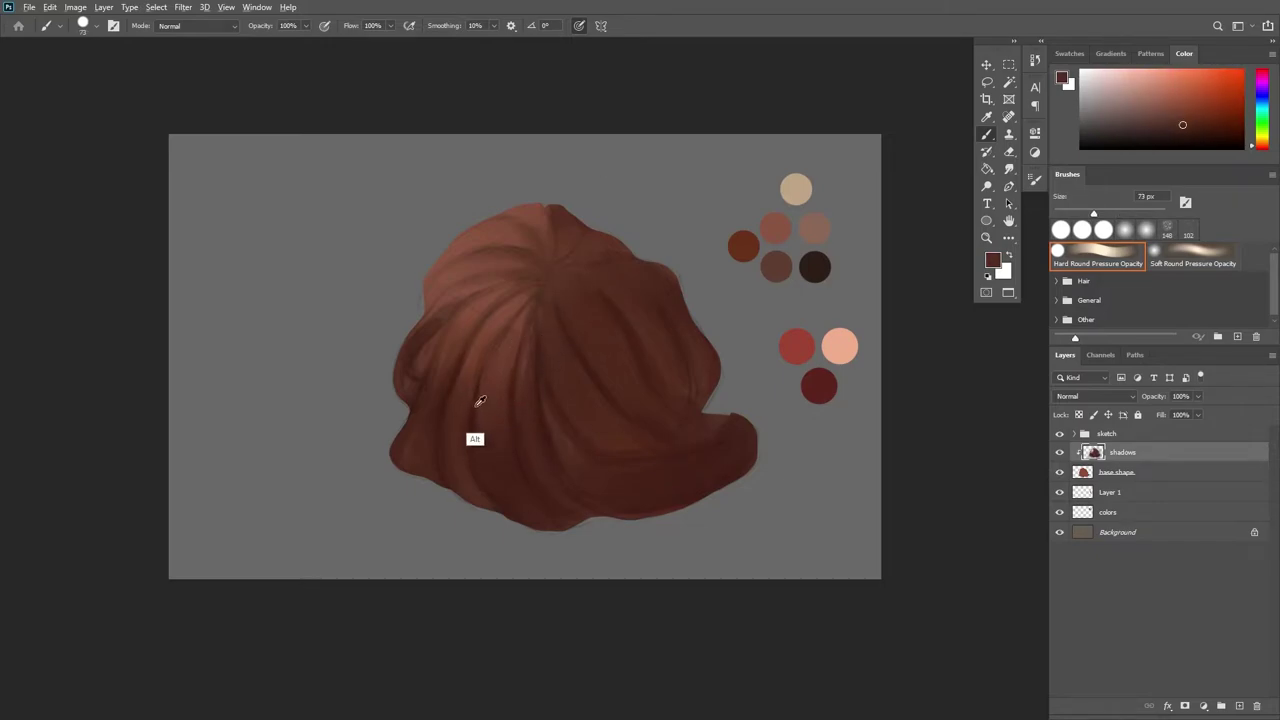
pyautogui.moveTo(688, 418); pyautogui.dragTo(610, 440)
pyautogui.keyDown('alt'); pyautogui.click(615, 373); pyautogui.keyUp('alt')
pyautogui.moveTo(837, 475)
pyautogui.mouseDown()
pyautogui.moveTo(783, 506)
pyautogui.moveTo(845, 500)
pyautogui.mouseUp()
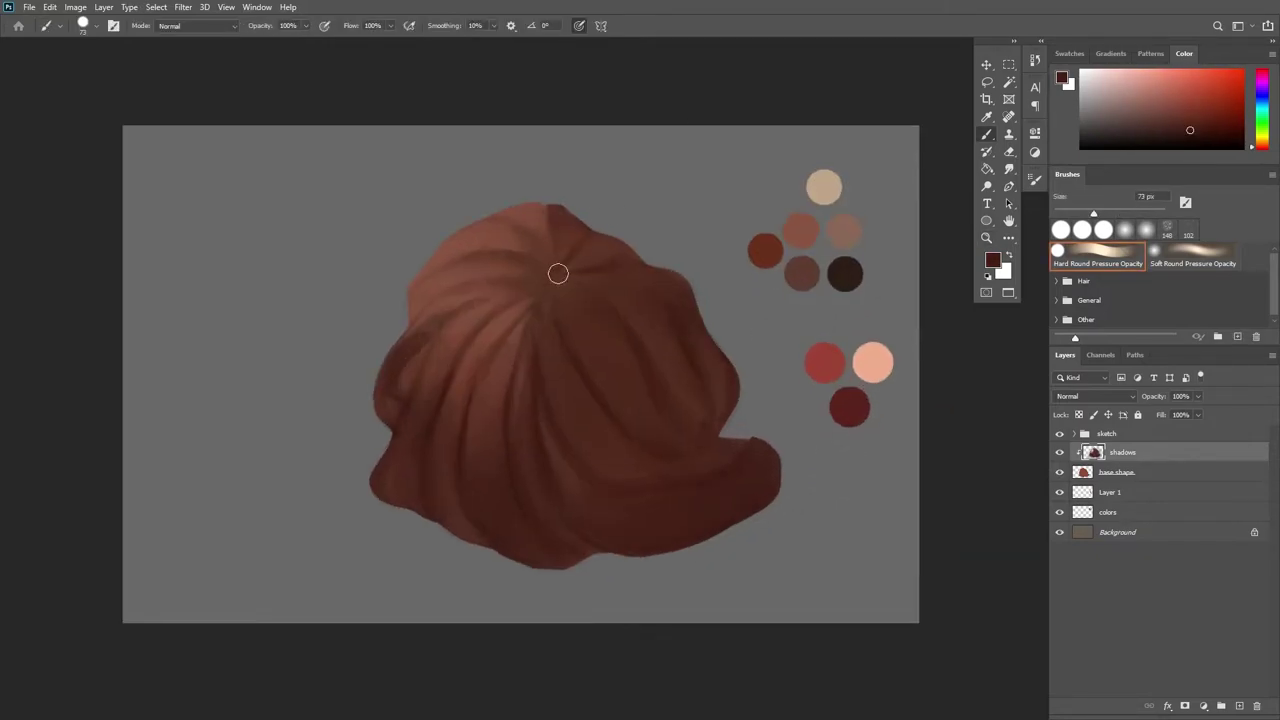
# Enlarge the brush to 281 px and darken the crown where the strands meet with a sampled dark brown
pyautogui.moveTo(1094, 213); pyautogui.dragTo(1142, 213)
pyautogui.moveTo(860, 360); pyautogui.dragTo(805, 360)
pyautogui.moveTo(683, 340); pyautogui.dragTo(715, 344)
pyautogui.keyDown('alt'); pyautogui.click(660, 325); pyautogui.keyUp('alt')
pyautogui.moveTo(660, 325)
pyautogui.mouseDown()
pyautogui.moveTo(660, 286)
pyautogui.moveTo(637, 311)
pyautogui.mouseUp()
pyautogui.keyDown('alt'); pyautogui.click(655, 310); pyautogui.keyUp('alt')
# Sample the light peach swatch as the painting color for the highlights
pyautogui.keyDown('alt'); pyautogui.click(905, 371); pyautogui.keyUp('alt')
pyautogui.keyDown('alt'); pyautogui.click(946, 370); pyautogui.keyUp('alt')
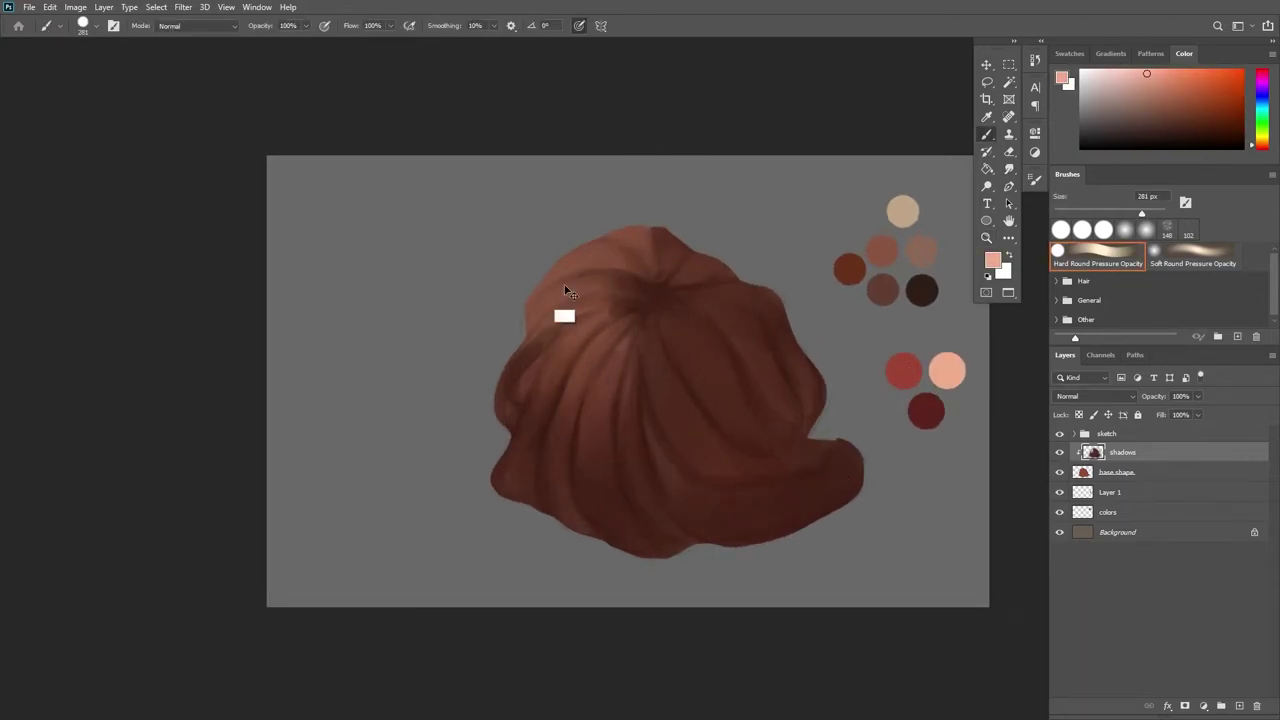
pyautogui.moveTo(566, 289); pyautogui.dragTo(530, 290)
pyautogui.moveTo(680, 335); pyautogui.dragTo(730, 335)
pyautogui.moveTo(812, 362); pyautogui.dragTo(800, 366)
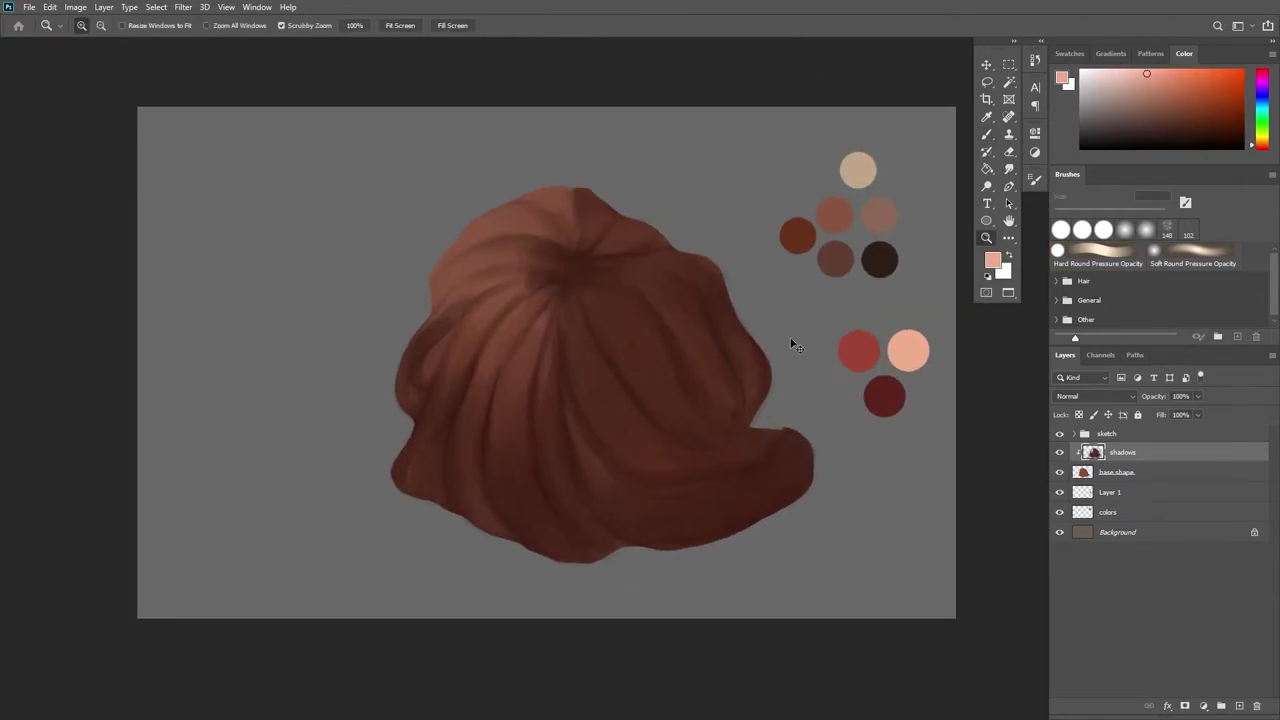
# Adjust the shadows layer with Hue/Saturation, setting saturation to +20 and lightness to -17 while keeping hue at 0
pyautogui.hotkey('ctrl', 'u')
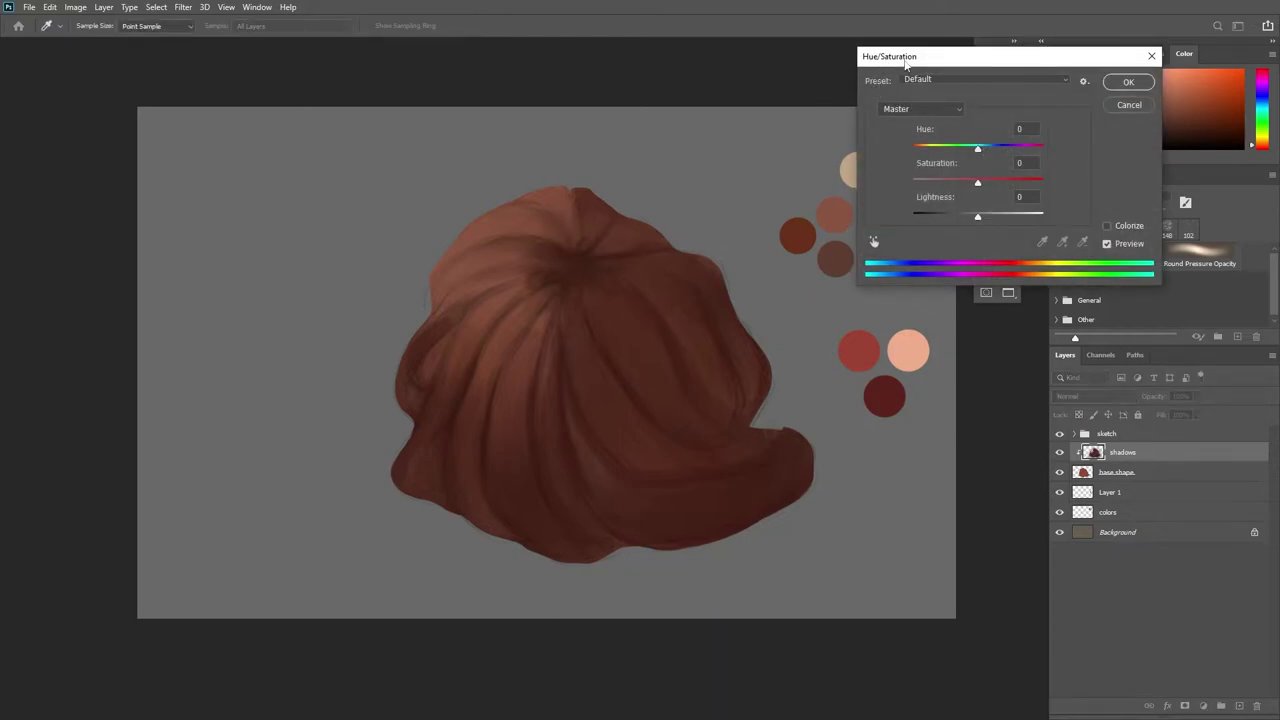
pyautogui.moveTo(980, 69); pyautogui.dragTo(1061, 152)
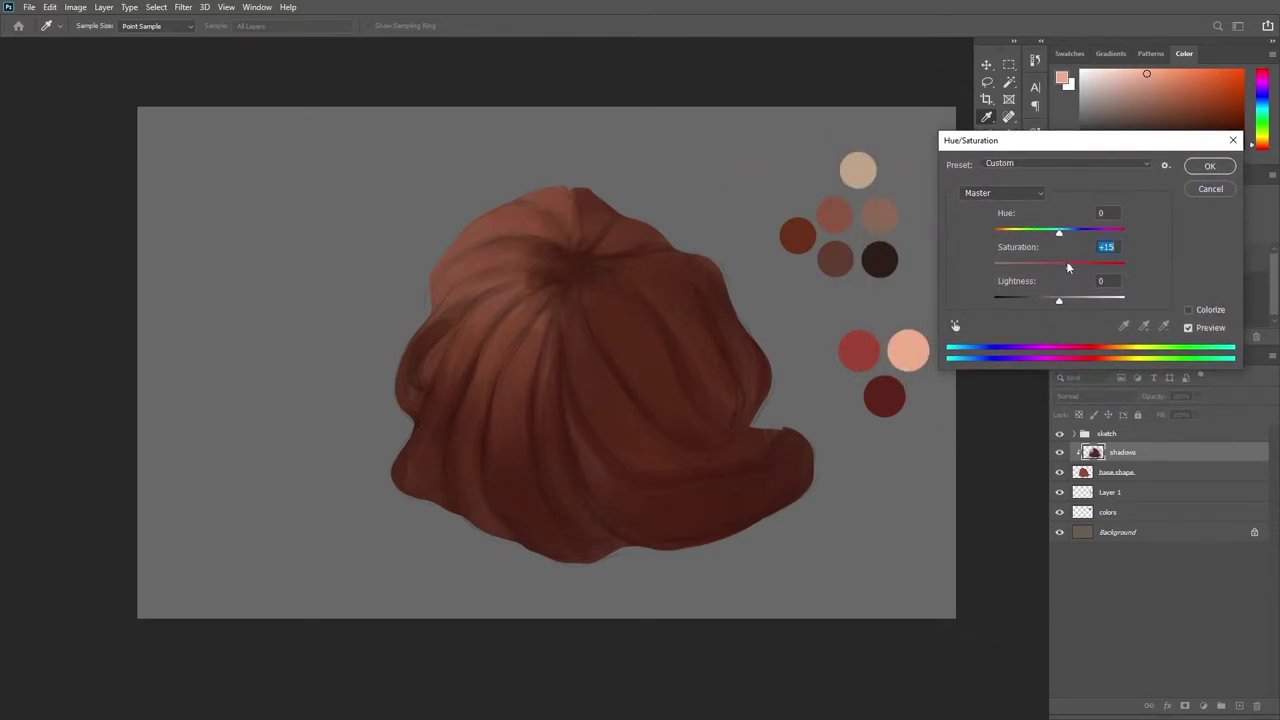
pyautogui.moveTo(1060, 233)
pyautogui.mouseDown()
pyautogui.moveTo(1092, 234)
pyautogui.moveTo(1078, 236)
pyautogui.mouseUp()
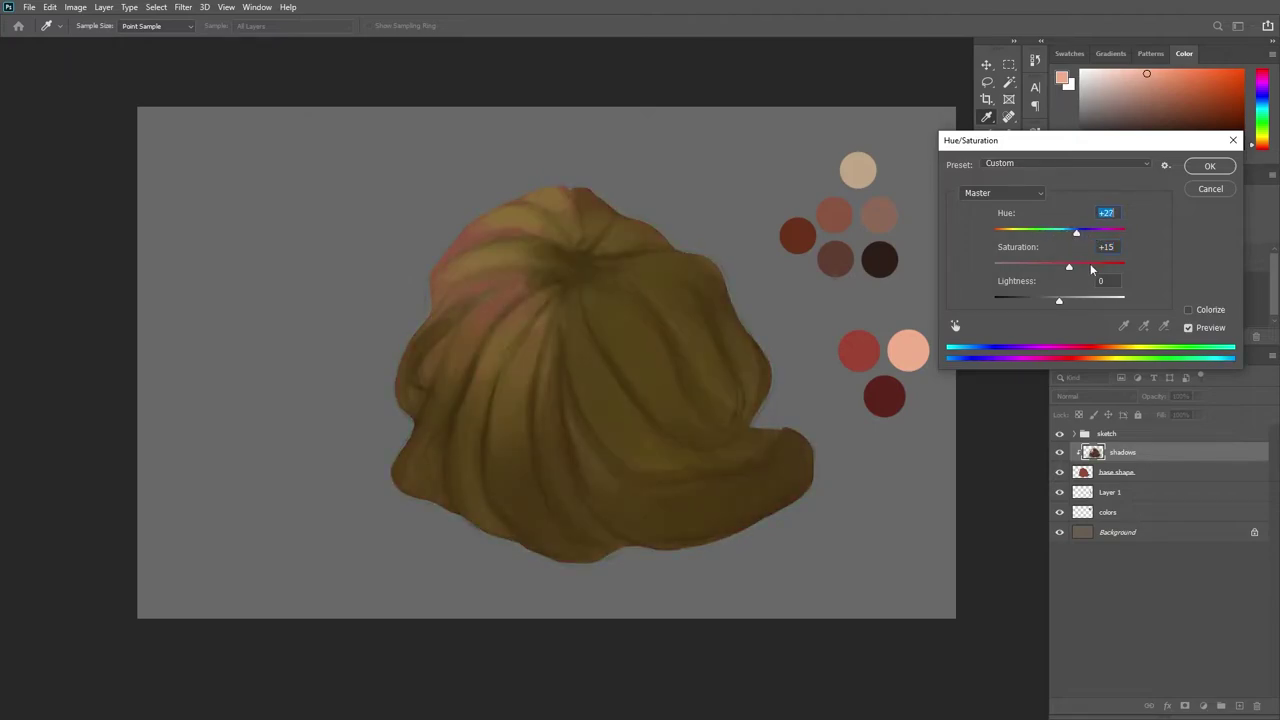
pyautogui.hotkey('ctrl', 'z')
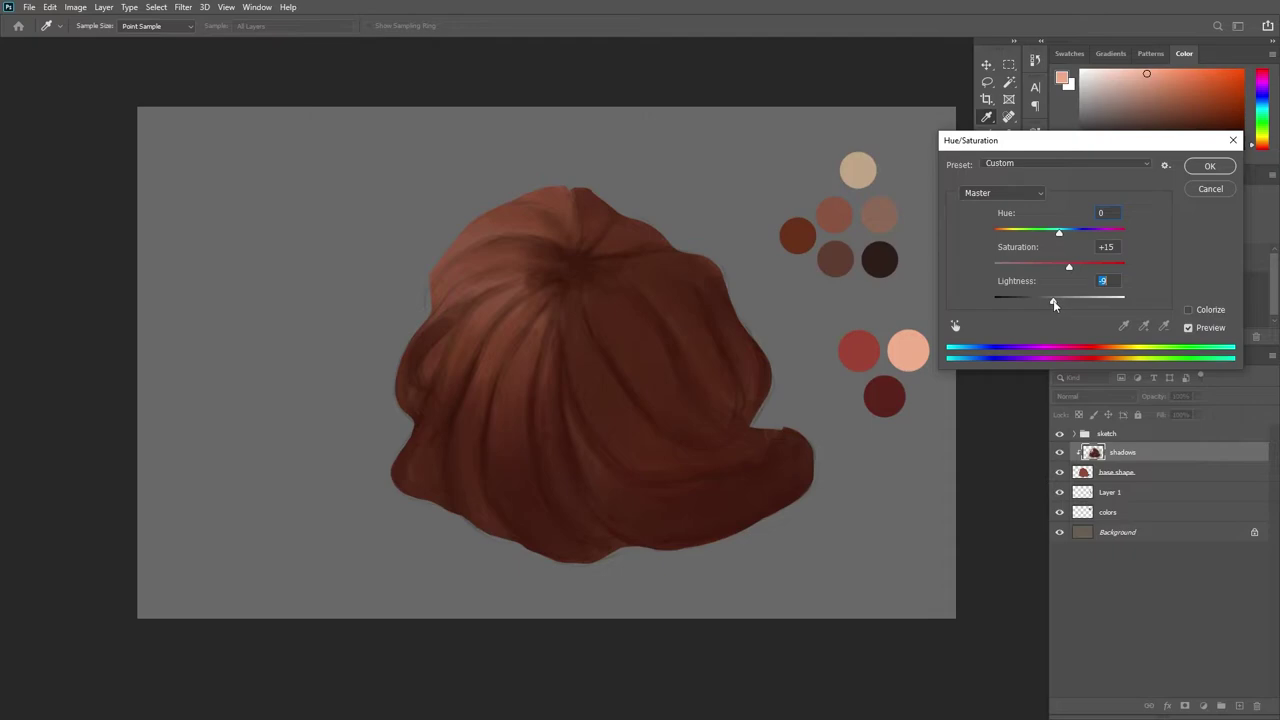
pyautogui.moveTo(1053, 305); pyautogui.dragTo(1071, 269)
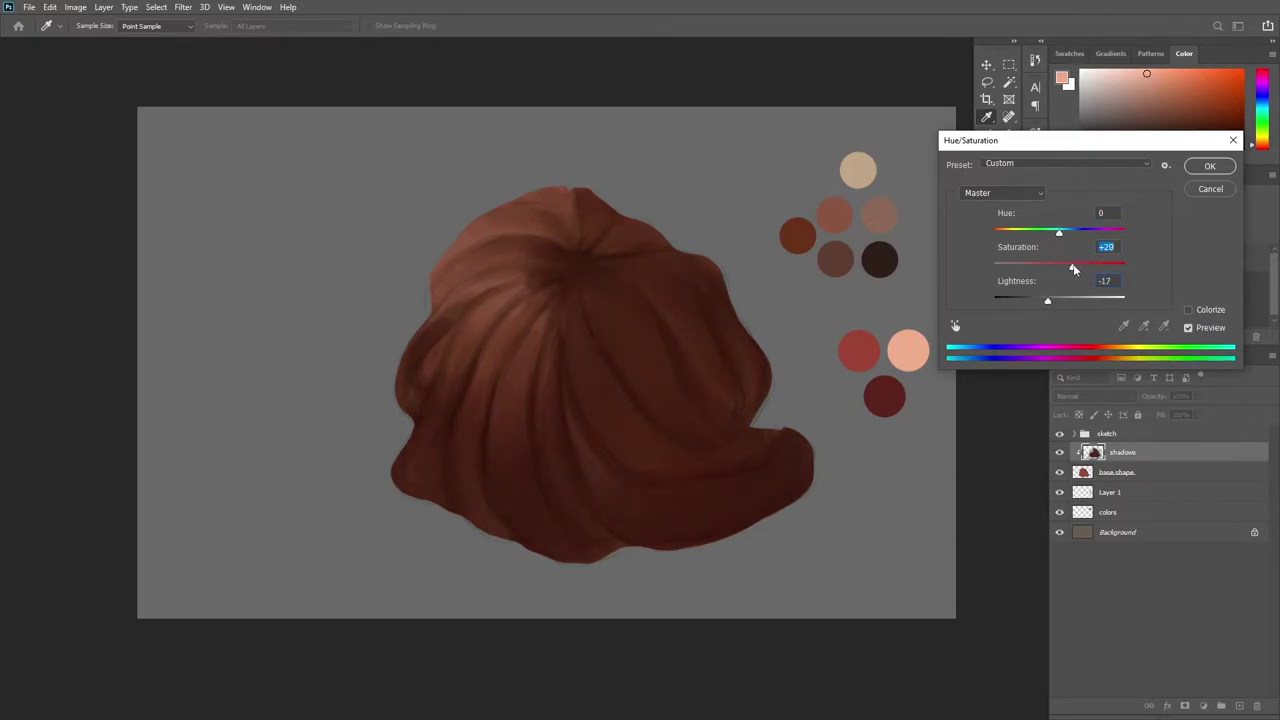
pyautogui.click(1049, 304)
pyautogui.press('Return')
pyautogui.press('z')
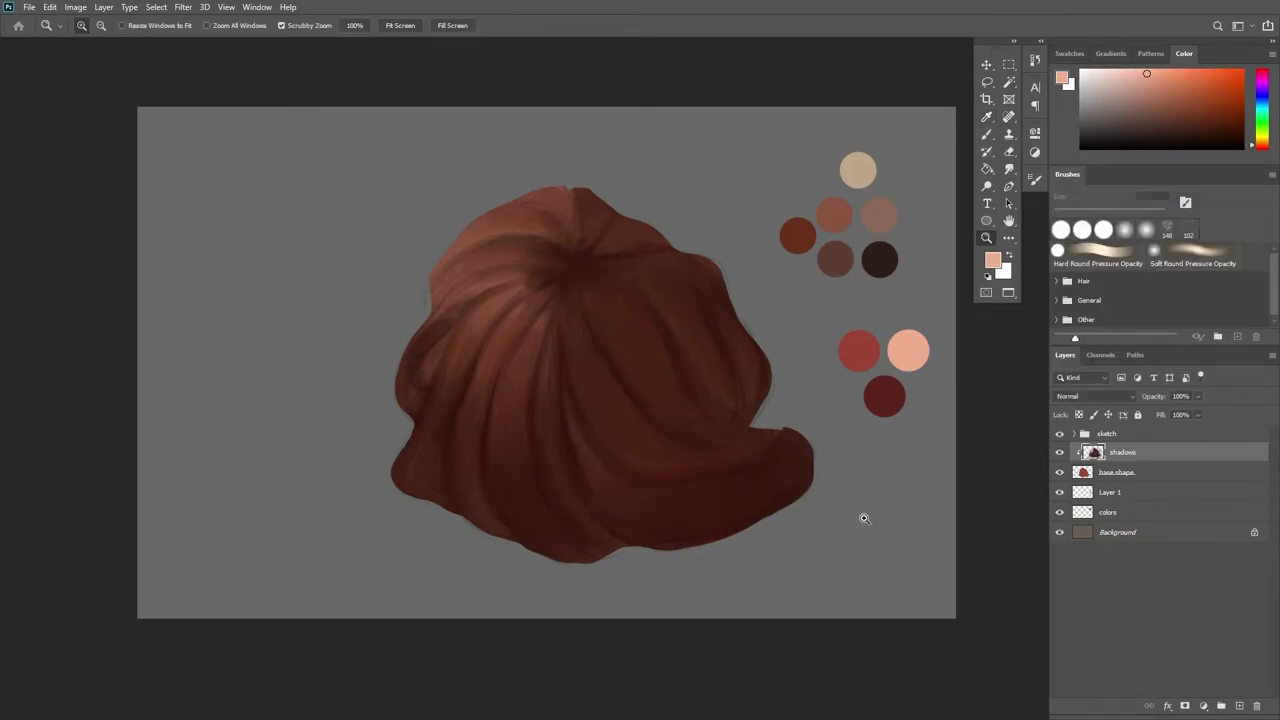
# Add a new layer clipped above the shadows layer and set a Soft Round Pressure Opacity brush to 401 px and 50% opacity
pyautogui.click(1238, 706)
pyautogui.hotkey('ctrl', 'alt', 'g')
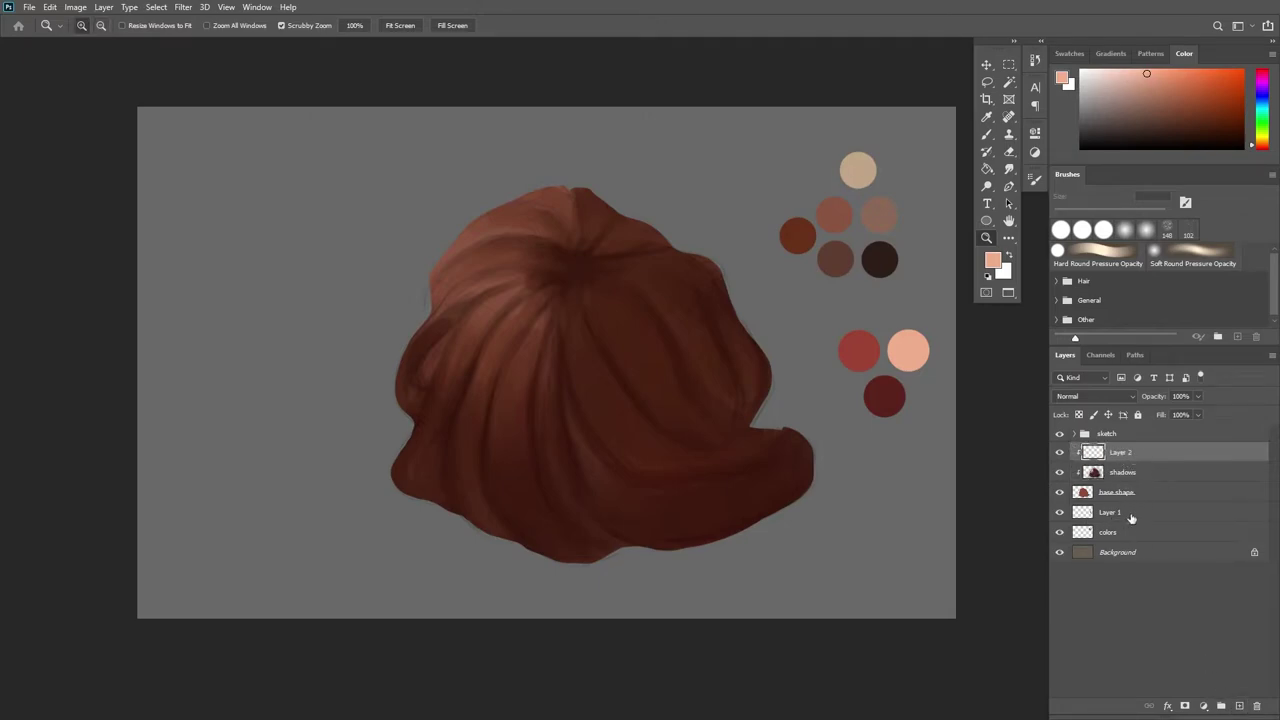
pyautogui.press('b')
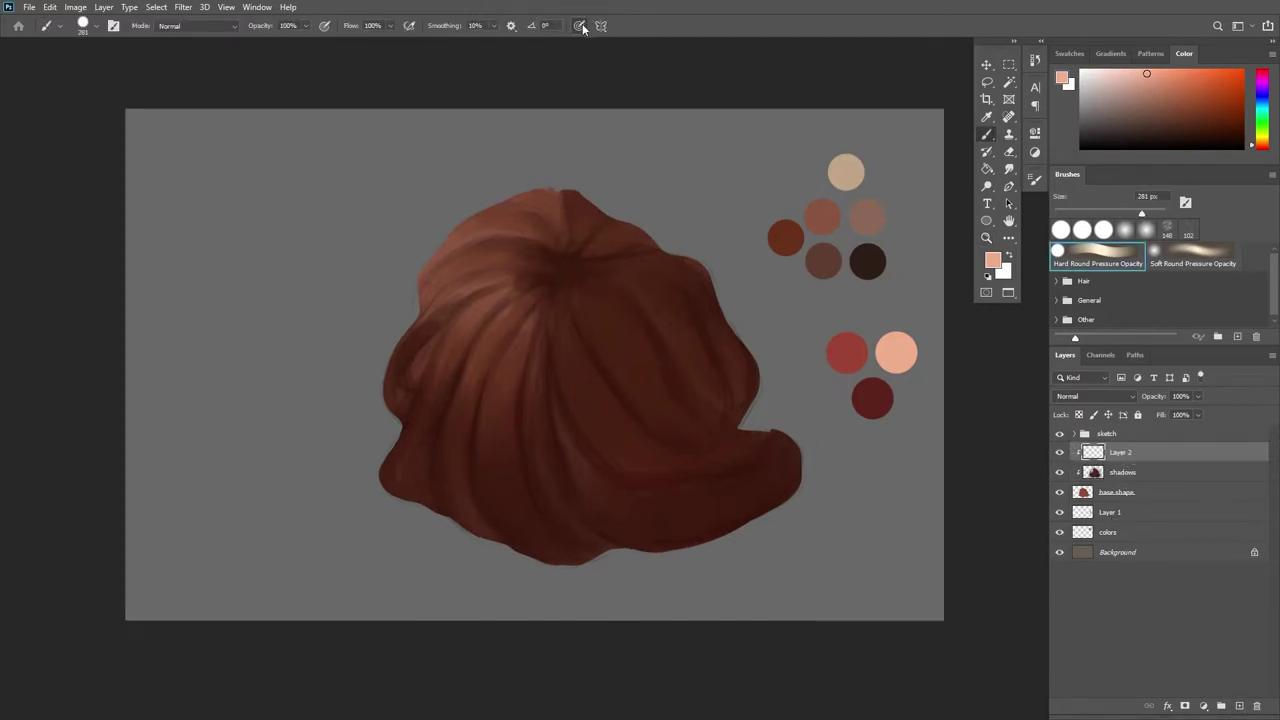
pyautogui.click(1185, 253)
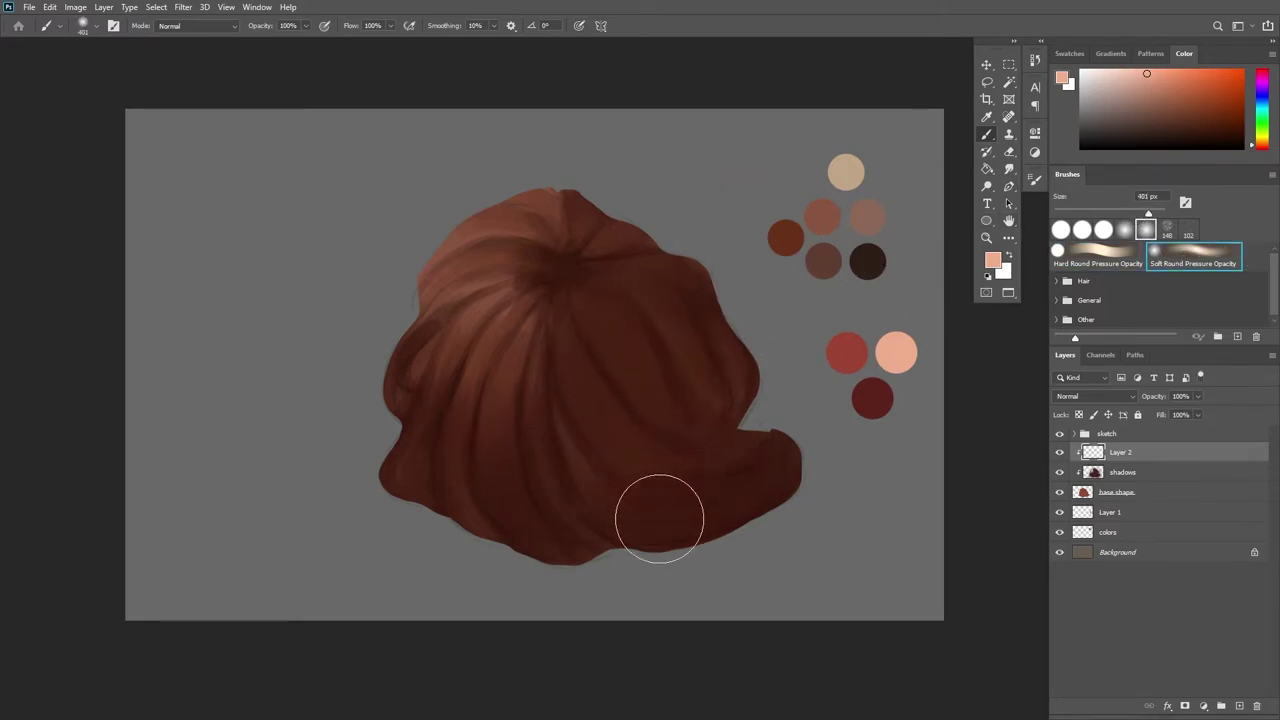
pyautogui.press('5')
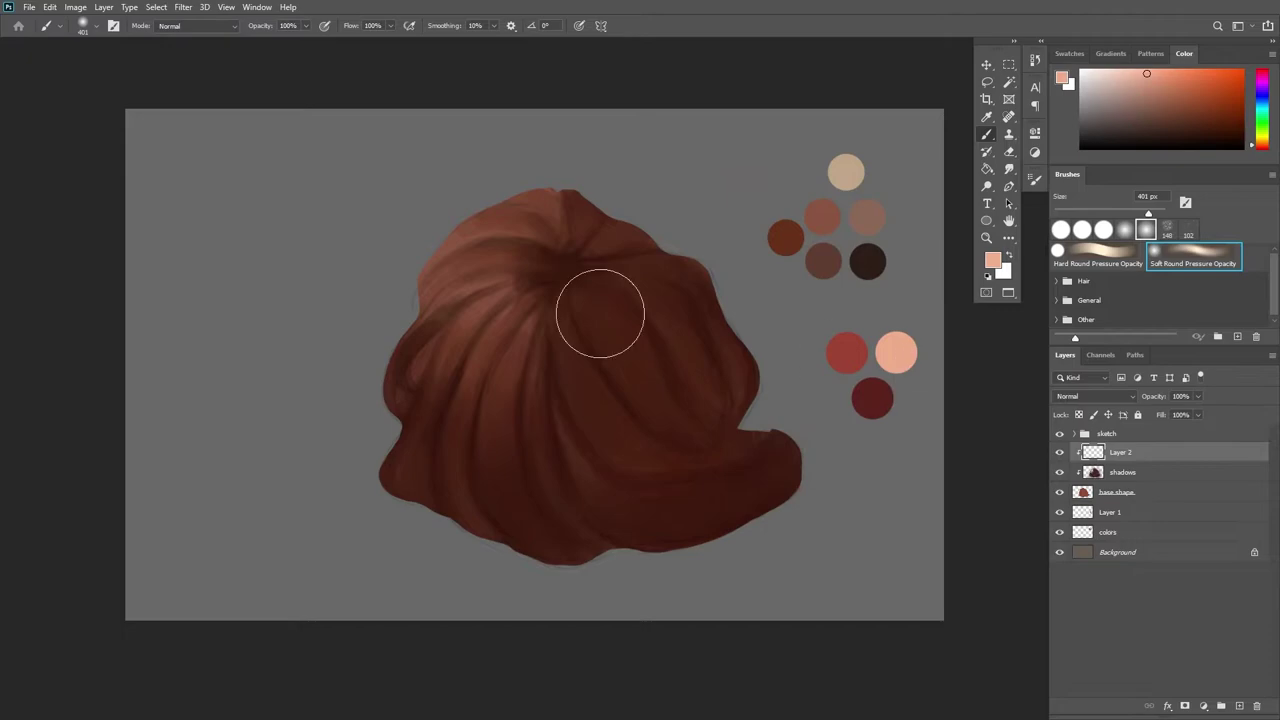
# Brush soft peach highlights over the left of the crown, the right-hand strands and the tail, reducing the brush to 168 px
pyautogui.moveTo(473, 245)
pyautogui.mouseDown()
pyautogui.moveTo(443, 283)
pyautogui.moveTo(463, 284)
pyautogui.mouseUp()
pyautogui.moveTo(517, 360); pyautogui.dragTo(488, 338)
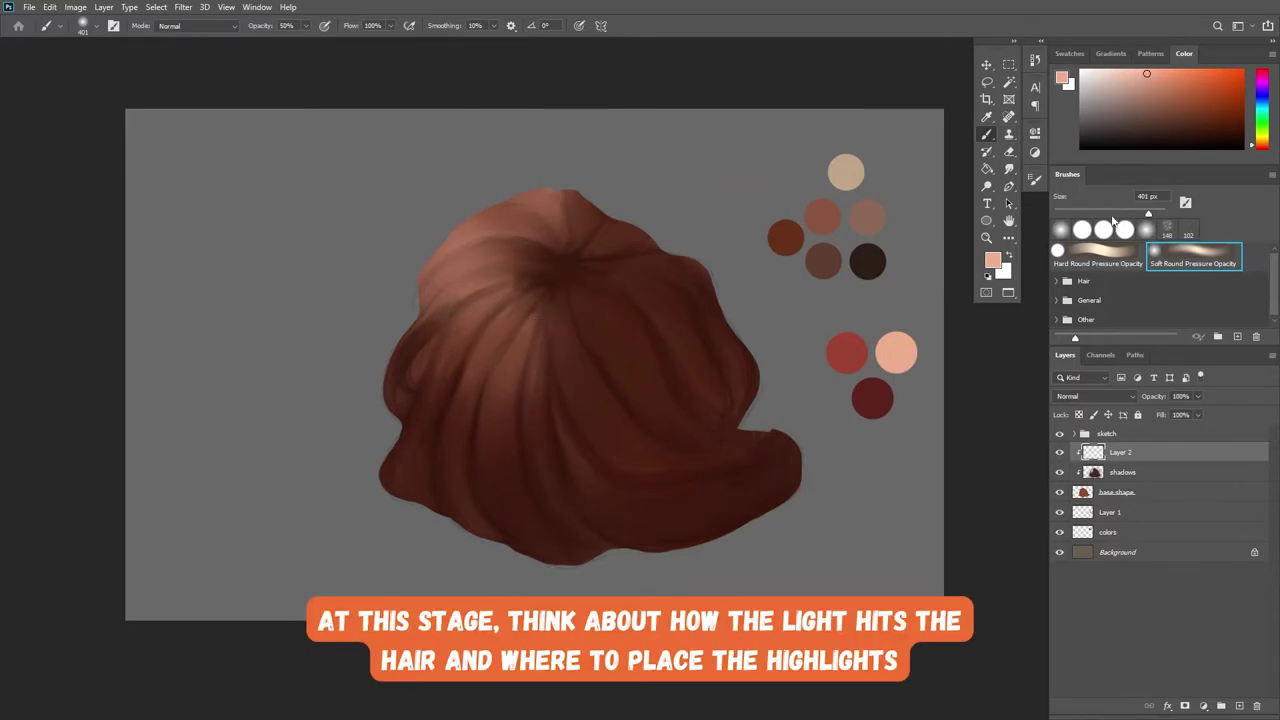
pyautogui.moveTo(621, 318)
pyautogui.mouseDown()
pyautogui.moveTo(684, 415)
pyautogui.moveTo(647, 303)
pyautogui.mouseUp()
pyautogui.moveTo(744, 483); pyautogui.dragTo(737, 479)
pyautogui.moveTo(849, 353); pyautogui.dragTo(762, 349)
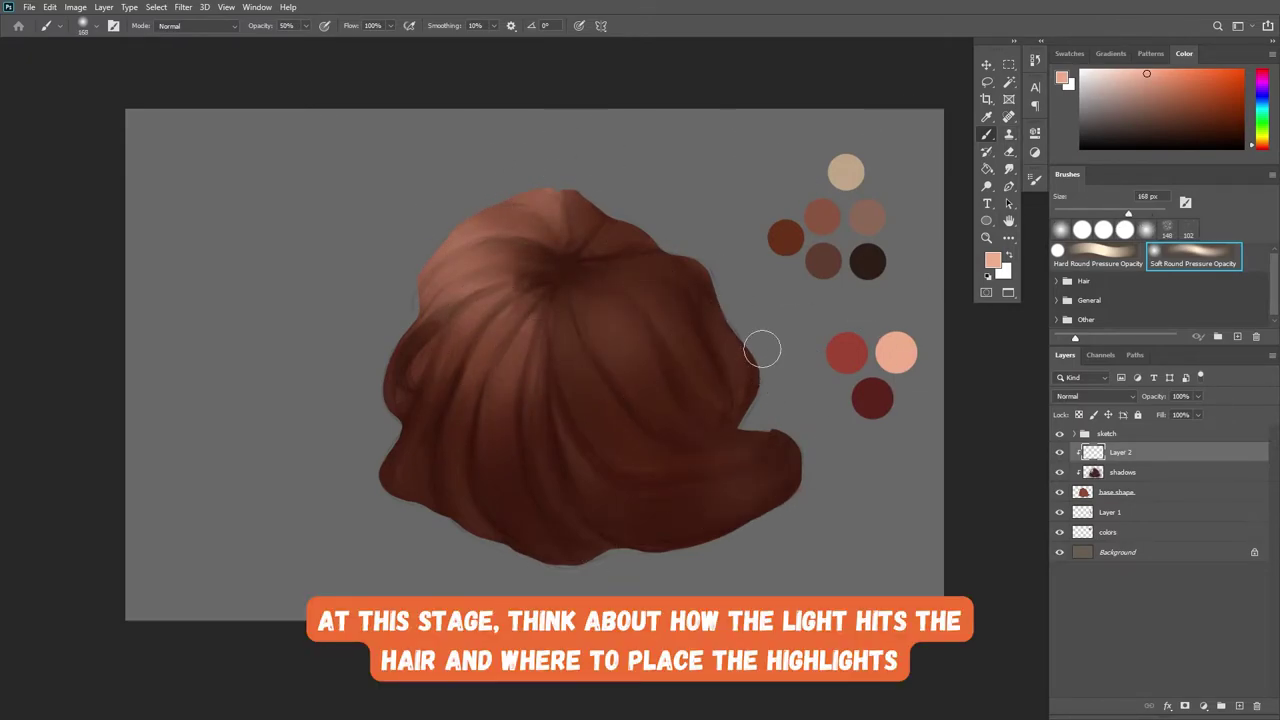
pyautogui.moveTo(819, 459); pyautogui.dragTo(867, 468)
# Sample the red swatch and enlarge the soft brush to 449 px to tint the top of the hair
pyautogui.keyDown('alt'); pyautogui.click(820, 351); pyautogui.keyUp('alt')
pyautogui.press(']')
pyautogui.press(']')
pyautogui.press(']')
pyautogui.press(']')
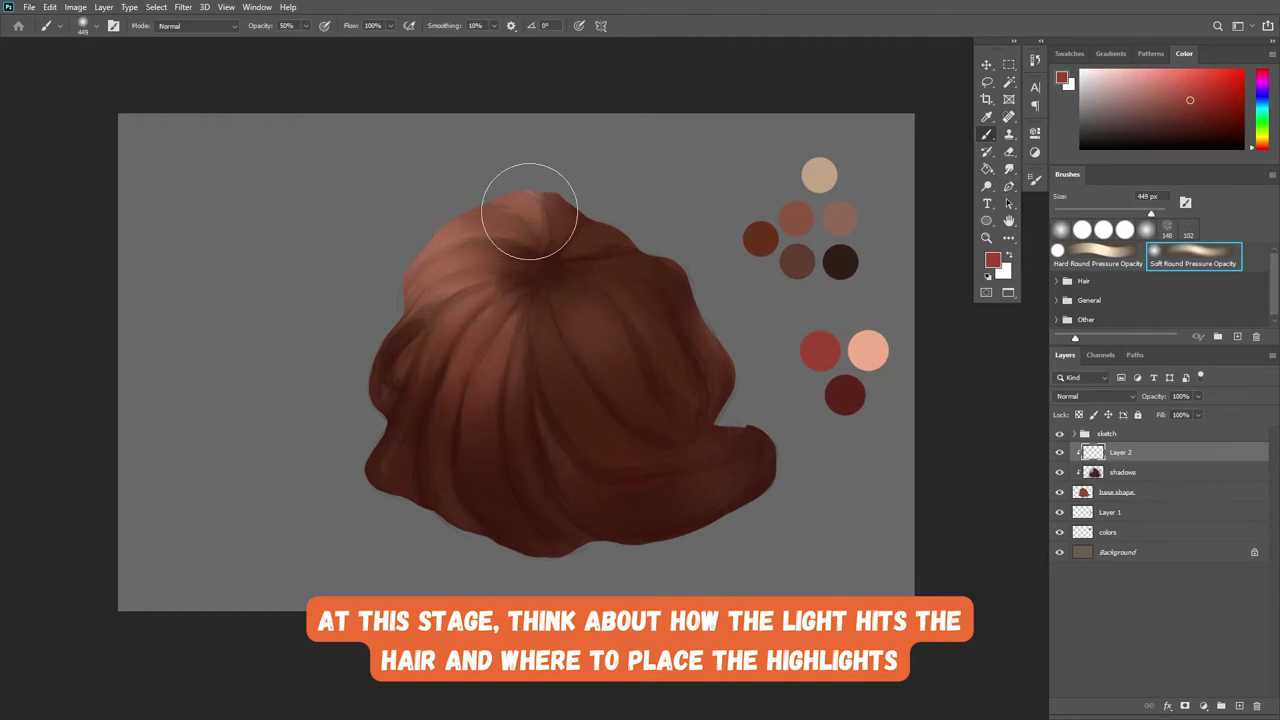
# Define the highlighted strands around the crown with the Hard Round Pressure Opacity brush at 156 px, using pressure-controlled size
pyautogui.click(1097, 256)
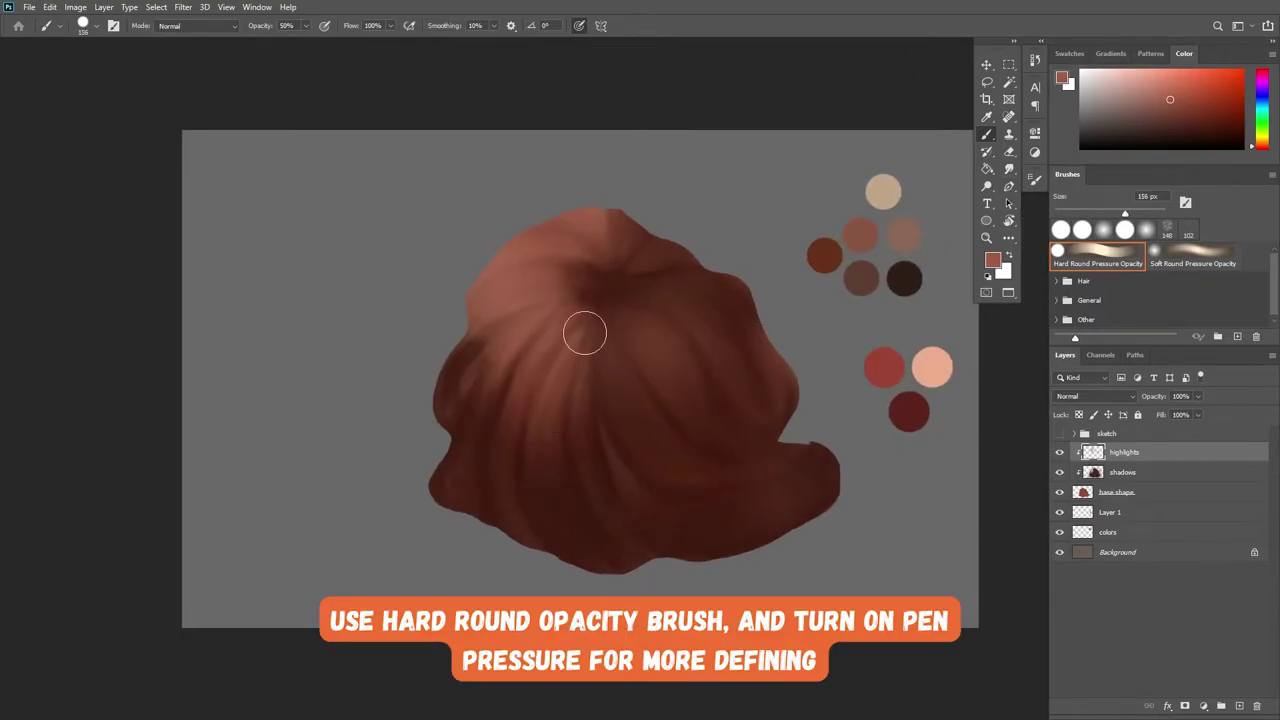
pyautogui.press('z')
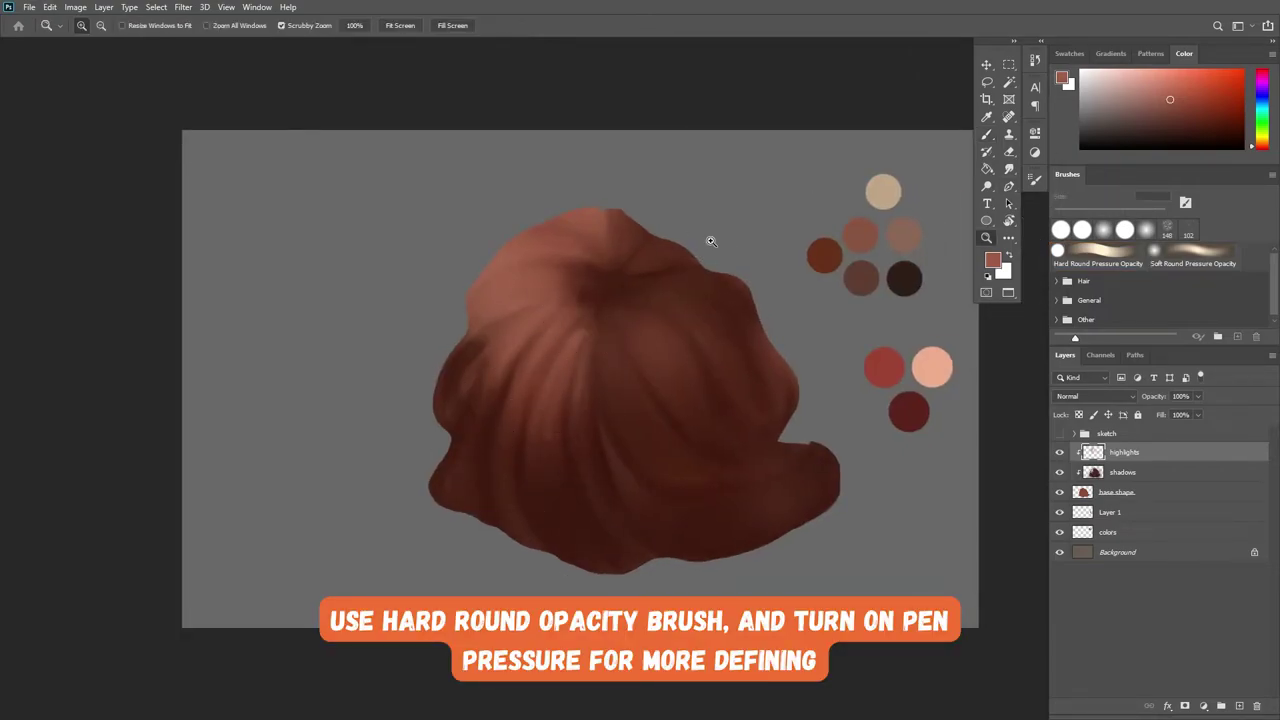
pyautogui.press('b')
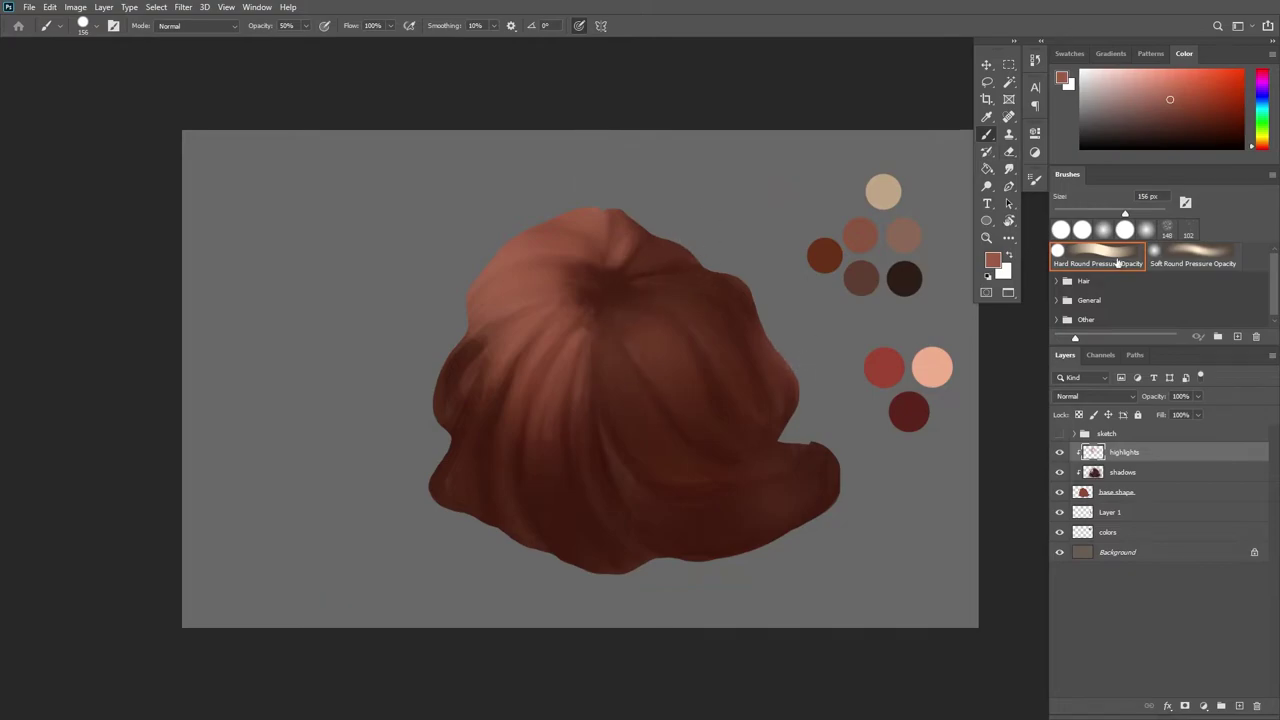
pyautogui.click(1117, 262)
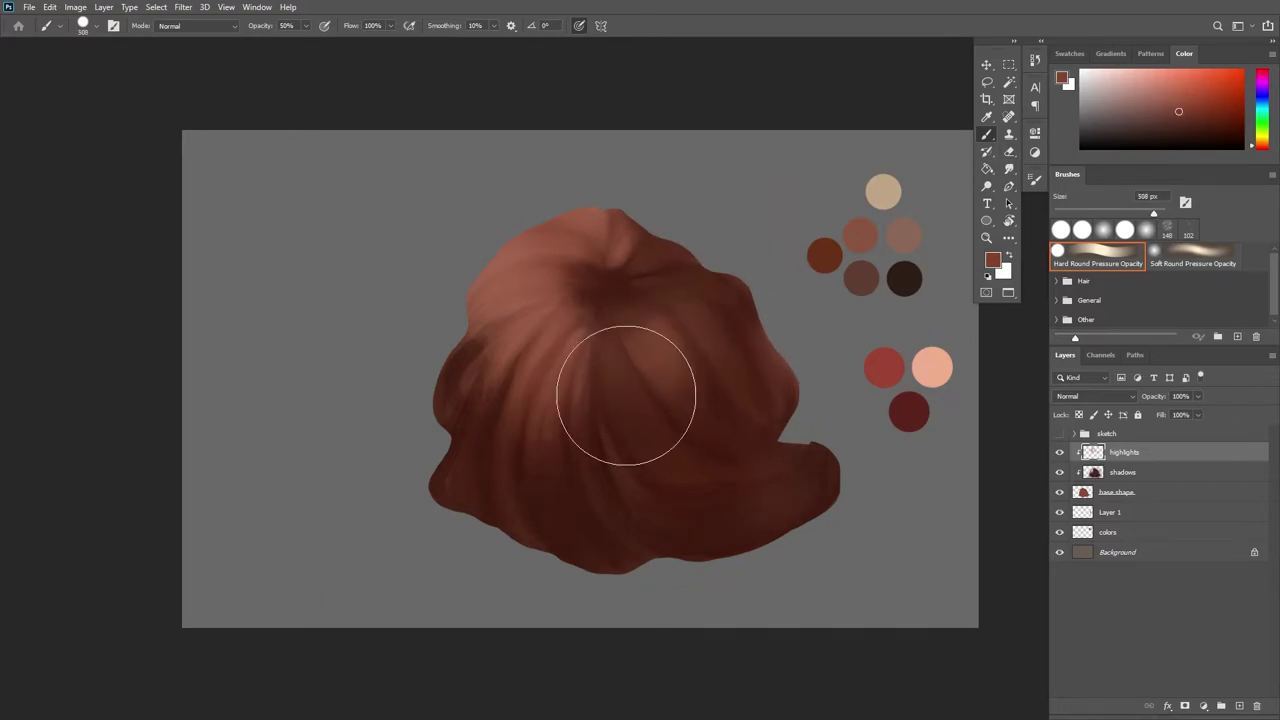
# Add a new layer clipped above the highlights layer
pyautogui.press('z')
pyautogui.click(1237, 706)
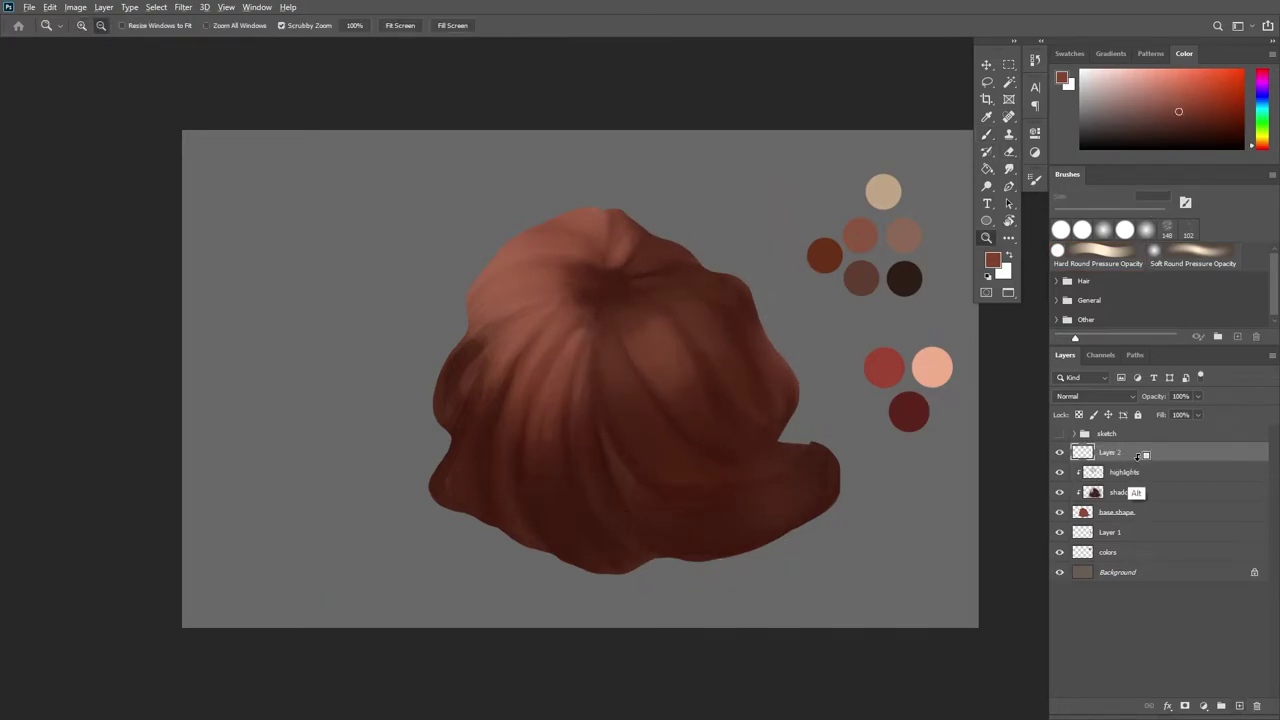
pyautogui.moveTo(905, 584); pyautogui.dragTo(883, 576)
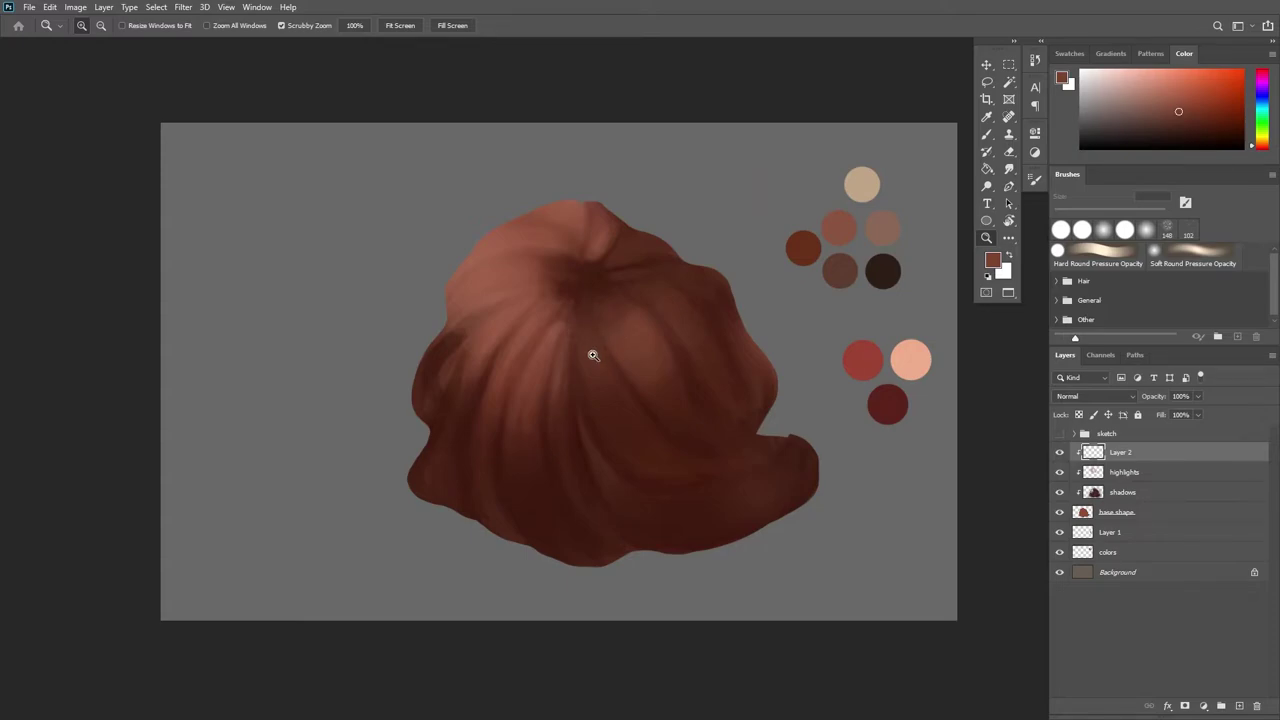
# Deepen the crown where the strands meet with a 185 px hard brush and browns sampled from the hair
pyautogui.press('b')
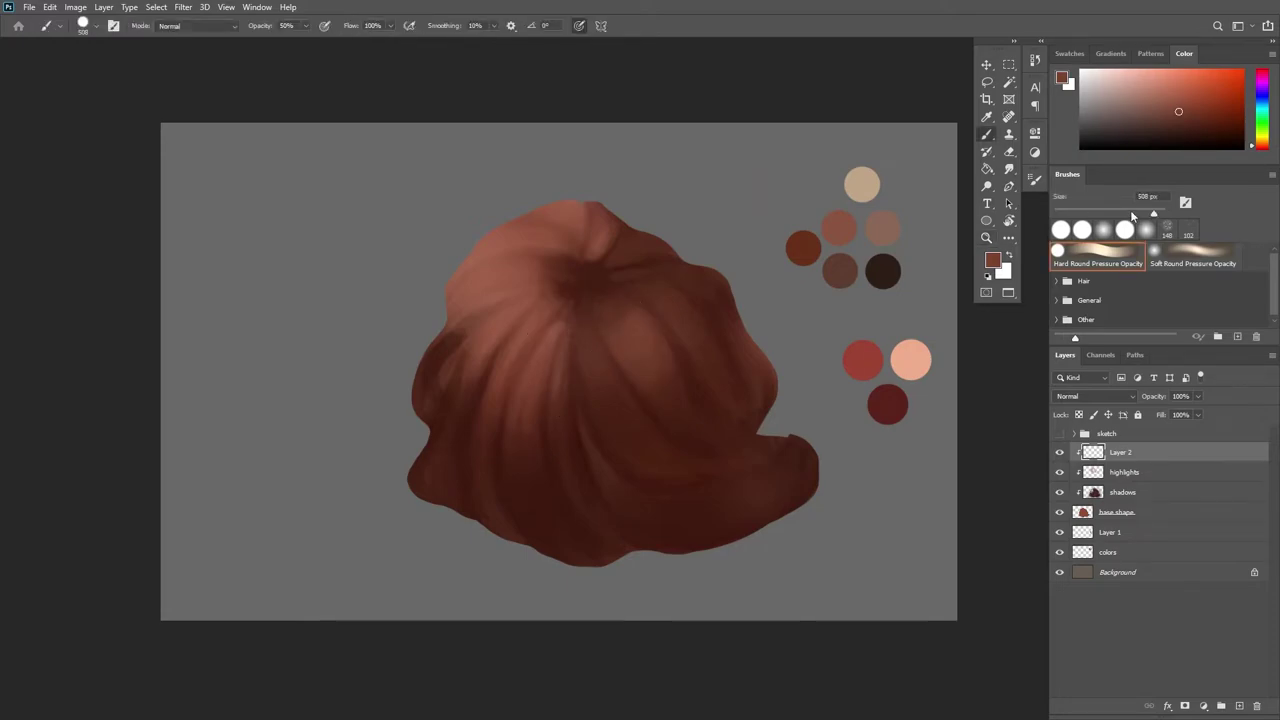
pyautogui.moveTo(1134, 214); pyautogui.dragTo(1114, 213)
pyautogui.keyDown('alt'); pyautogui.click(470, 328); pyautogui.keyUp('alt')
pyautogui.press('r')
pyautogui.moveTo(570, 260); pyautogui.dragTo(531, 346)
pyautogui.press(']')
pyautogui.press(']')
pyautogui.press(']')
pyautogui.keyDown('alt'); pyautogui.click(503, 357); pyautogui.keyUp('alt')
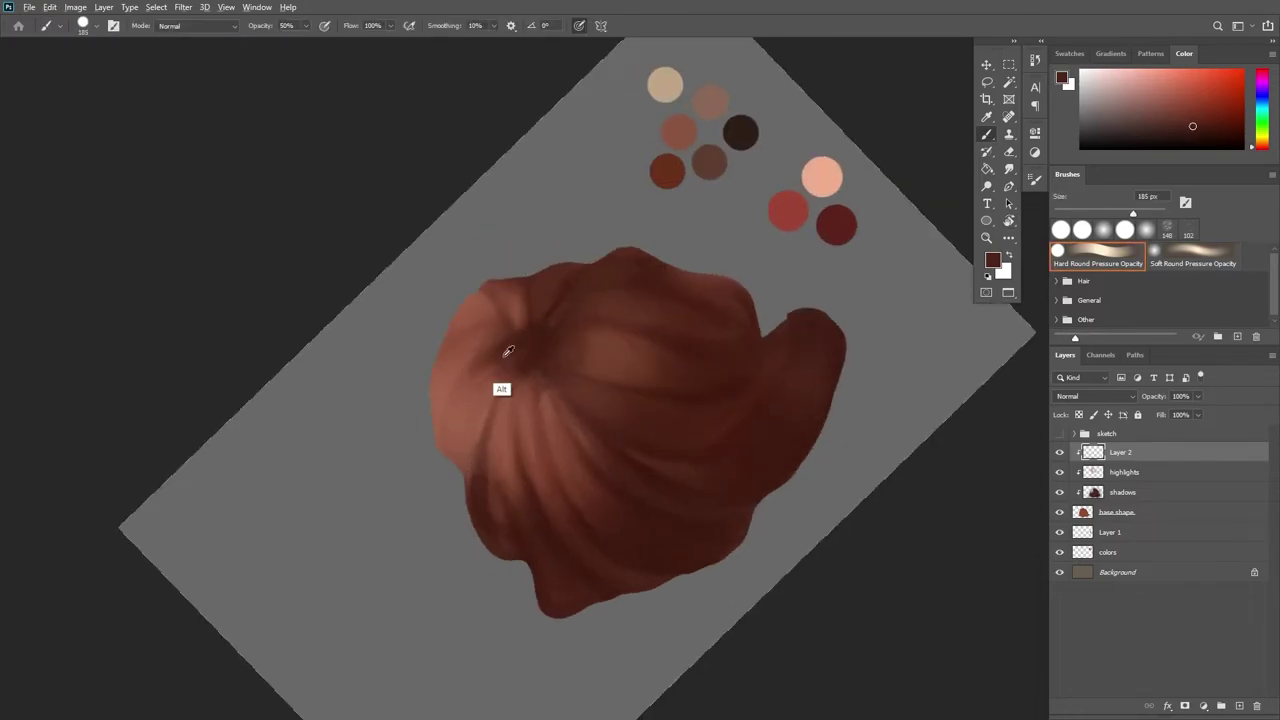
pyautogui.keyDown('alt'); pyautogui.click(491, 396); pyautogui.keyUp('alt')
pyautogui.keyDown('alt'); pyautogui.click(517, 393); pyautogui.keyUp('alt')
pyautogui.keyDown('alt'); pyautogui.click(529, 355); pyautogui.keyUp('alt')
pyautogui.keyDown('alt'); pyautogui.click(531, 357); pyautogui.keyUp('alt')
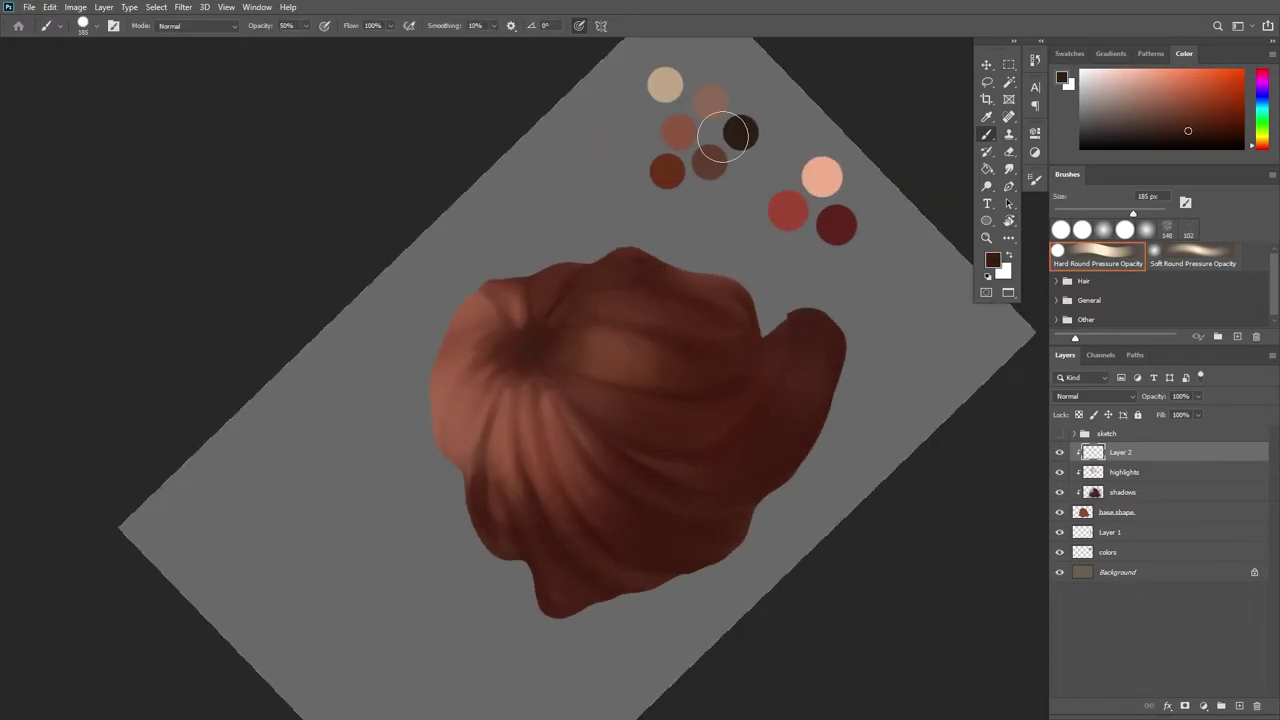
# Refine the strands fanning out around the crown with a smaller hard brush and colors sampled from the hair
pyautogui.keyDown('alt'); pyautogui.click(557, 345); pyautogui.keyUp('alt')
pyautogui.press('z')
pyautogui.press('Escape')
pyautogui.press('b')
pyautogui.keyDown('alt'); pyautogui.click(563, 333); pyautogui.keyUp('alt')
pyautogui.moveTo(1133, 213); pyautogui.dragTo(1106, 213)
pyautogui.keyDown('alt'); pyautogui.click(580, 310); pyautogui.keyUp('alt')
pyautogui.moveTo(540, 324)
pyautogui.mouseDown()
pyautogui.moveTo(516, 374)
pyautogui.moveTo(520, 311)
pyautogui.mouseUp()
pyautogui.keyDown('alt'); pyautogui.click(520, 330); pyautogui.keyUp('alt')
# Paint a lighter reddish-brown strand curving down the hair's left edge toward the lower-left tip
pyautogui.keyDown('alt'); pyautogui.click(490, 330); pyautogui.keyUp('alt')
pyautogui.moveTo(460, 380); pyautogui.dragTo(431, 446)
pyautogui.moveTo(452, 395)
pyautogui.mouseDown()
pyautogui.moveTo(422, 480)
pyautogui.moveTo(454, 450)
pyautogui.mouseUp()
pyautogui.press('z')
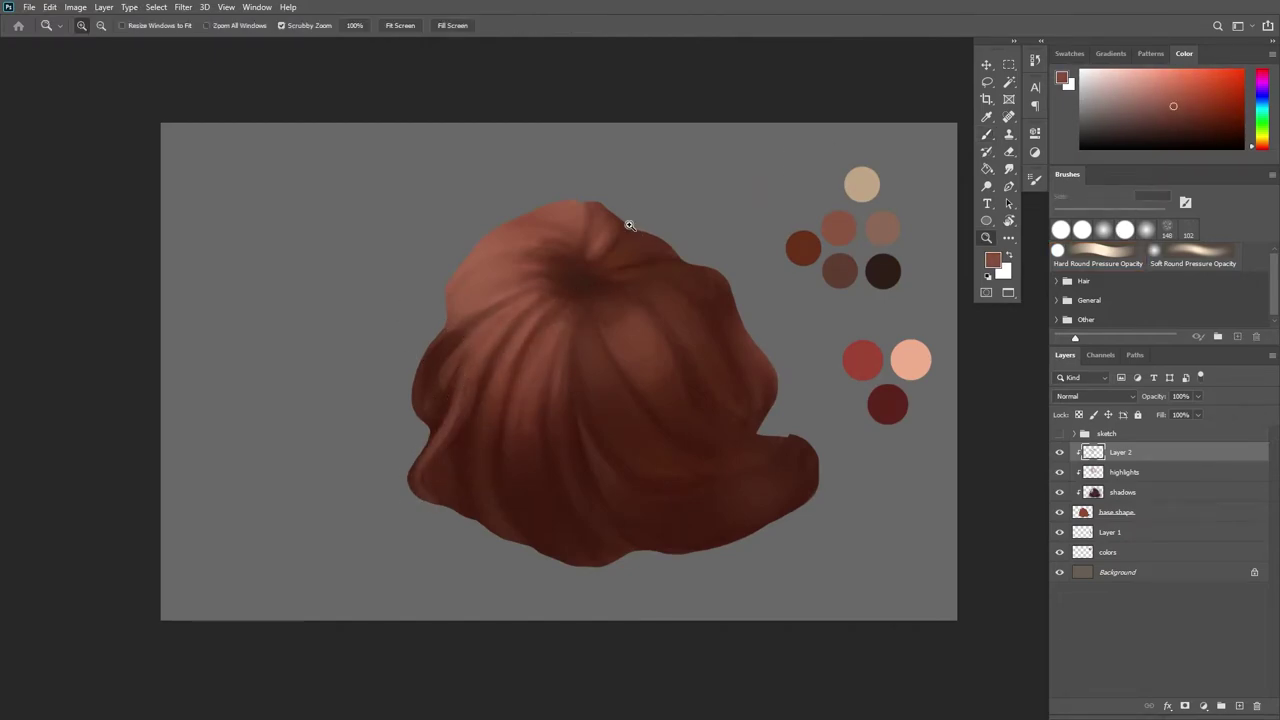
# Enlarge the brush to 175 px and shape the highlight and shadows below right of the crown with sampled and darker reds
pyautogui.press('b')
pyautogui.press('z')
pyautogui.press('b')
pyautogui.keyDown('alt'); pyautogui.click(625, 358); pyautogui.keyUp('alt')
pyautogui.moveTo(1107, 213); pyautogui.dragTo(1131, 213)
pyautogui.keyDown('alt'); pyautogui.click(586, 299); pyautogui.keyUp('alt')
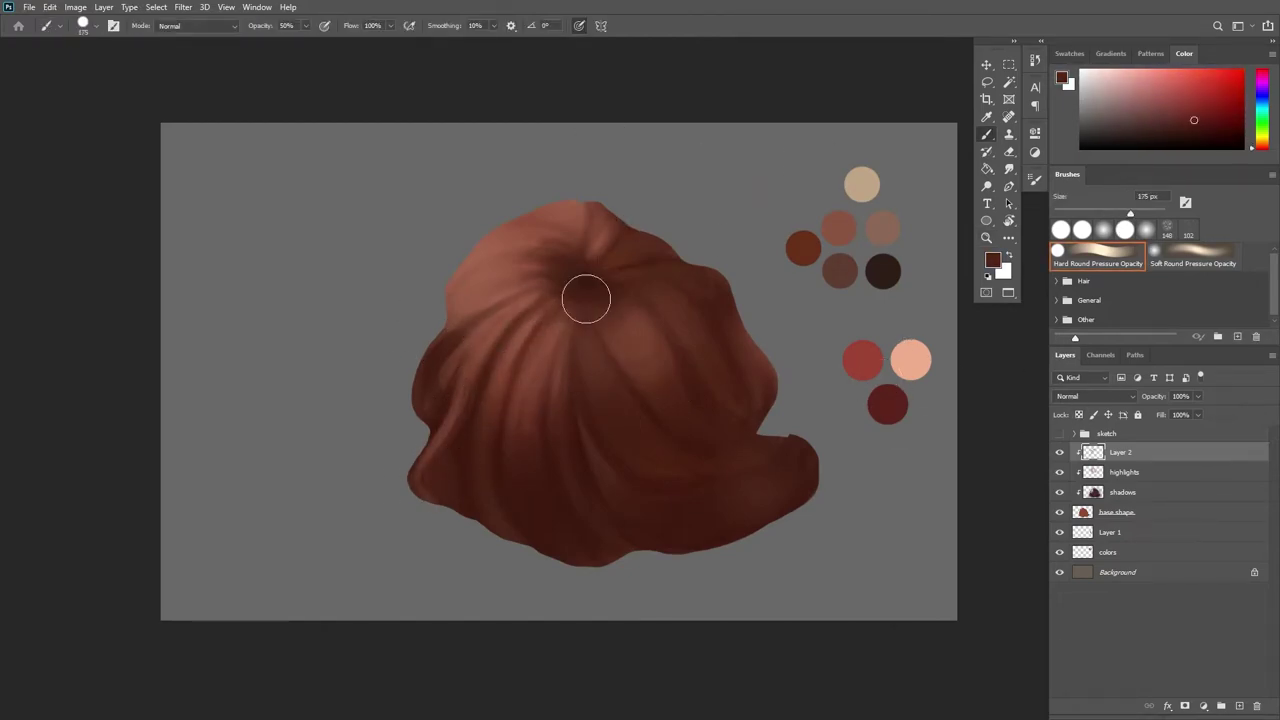
pyautogui.keyDown('alt'); pyautogui.click(700, 443); pyautogui.keyUp('alt')
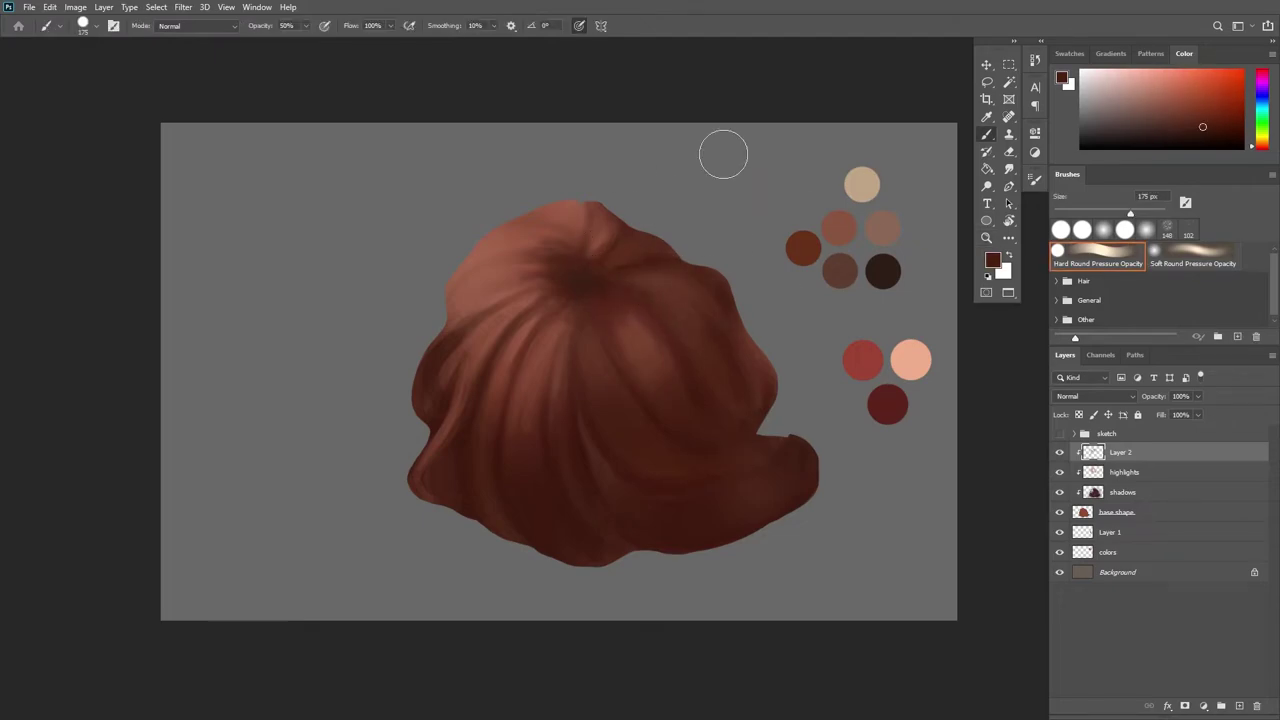
pyautogui.click(1194, 133)
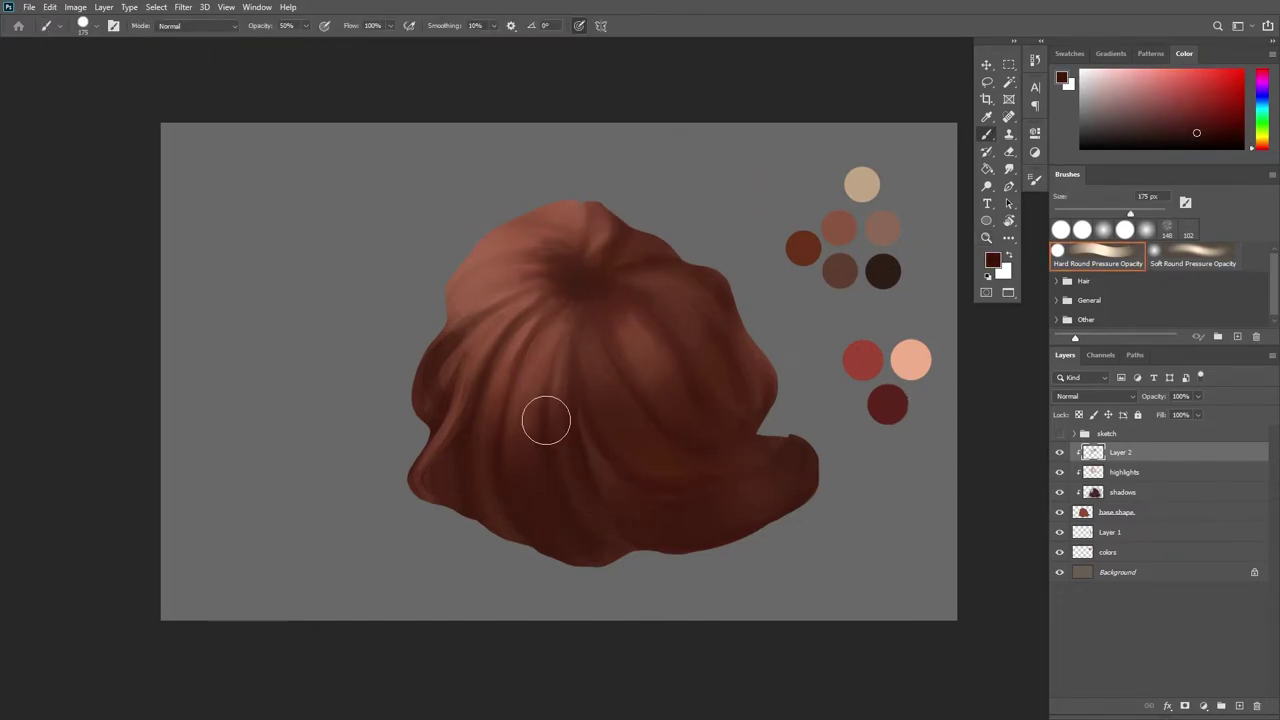
# Define the light and dark strands on the left of the crown with light reddish and dark browns sampled from the hair
pyautogui.press('r')
pyautogui.click(792, 441)
pyautogui.moveTo(793, 440); pyautogui.dragTo(785, 300)
pyautogui.press('b')
pyautogui.keyDown('alt'); pyautogui.click(463, 427); pyautogui.keyUp('alt')
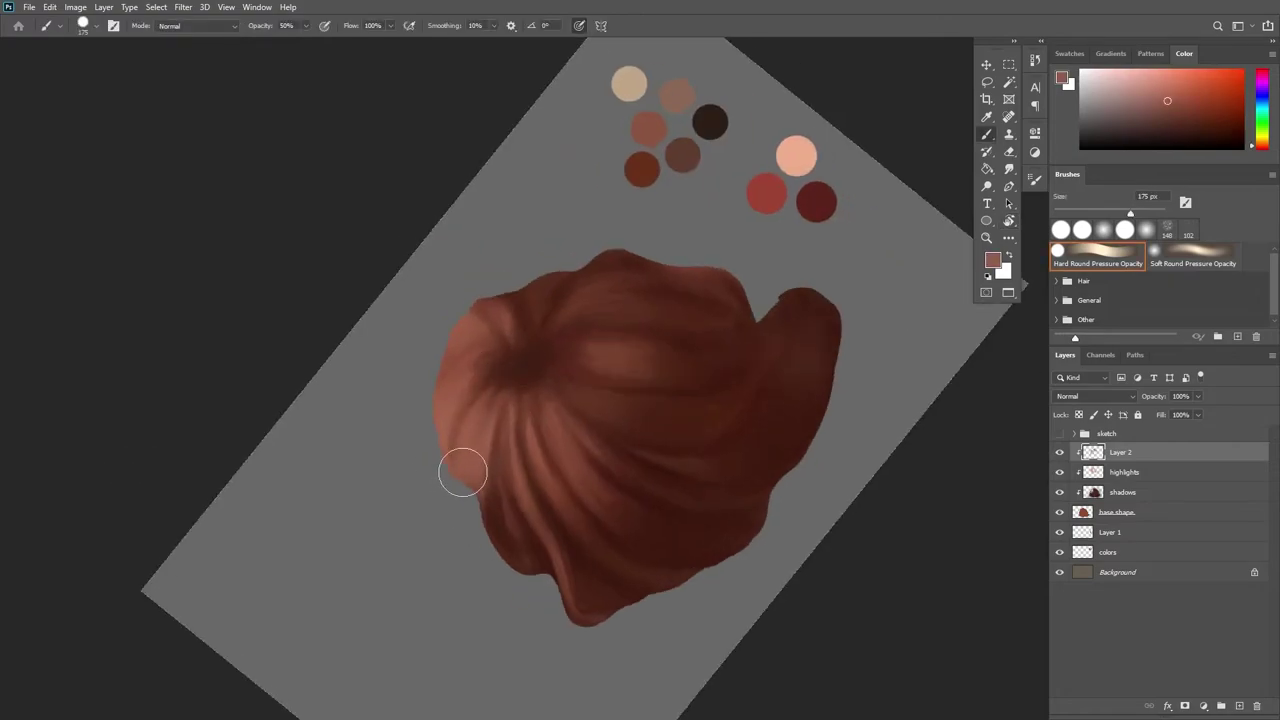
pyautogui.keyDown('alt'); pyautogui.click(505, 369); pyautogui.keyUp('alt')
pyautogui.keyDown('alt'); pyautogui.click(540, 352); pyautogui.keyUp('alt')
pyautogui.press('r')
pyautogui.press('Escape')
pyautogui.press('z')
pyautogui.press('b')
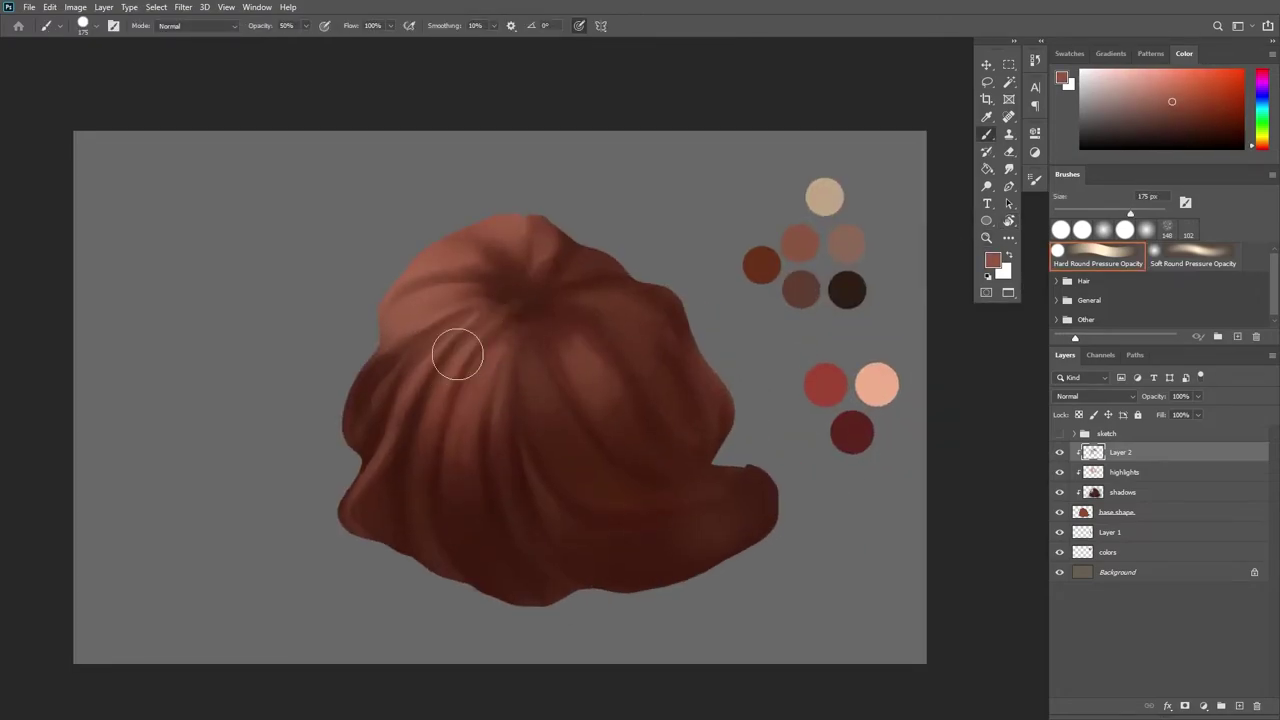
# Reduce the brush to 113 px and sharpen the central strands running down from the crown with sampled reddish browns
pyautogui.keyDown('alt'); pyautogui.click(494, 394); pyautogui.keyUp('alt')
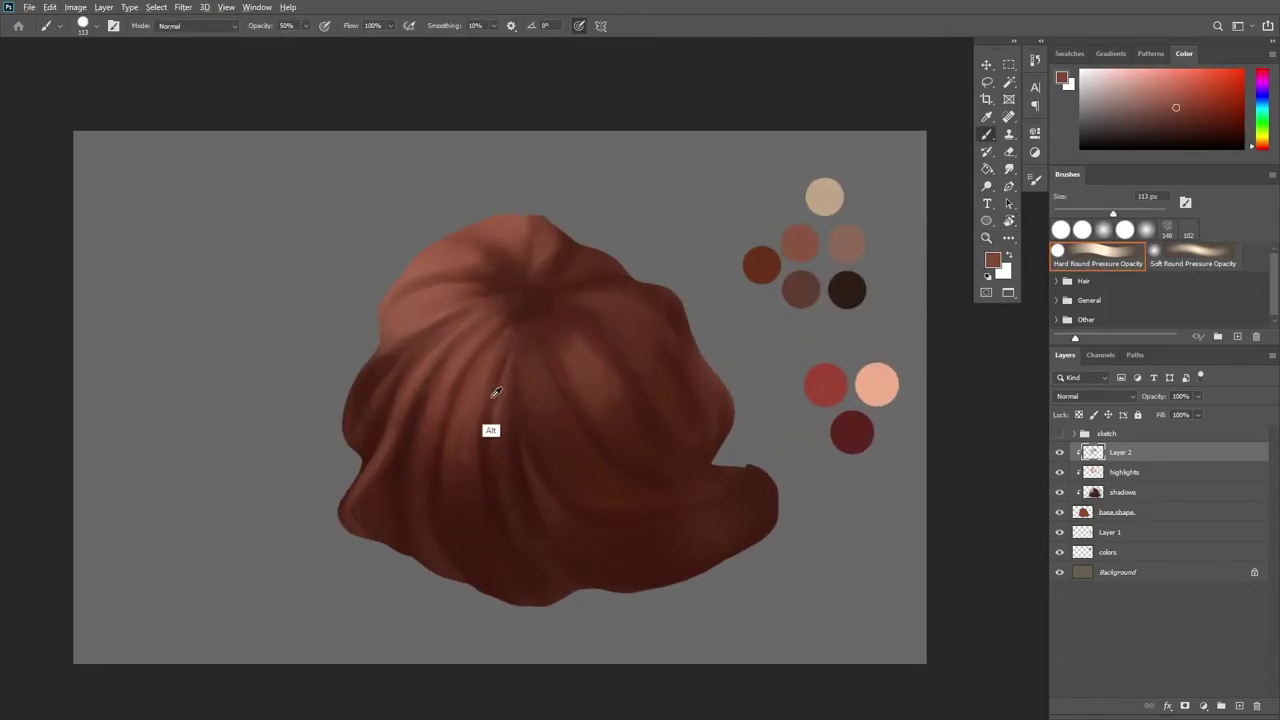
pyautogui.keyDown('alt'); pyautogui.click(514, 350); pyautogui.keyUp('alt')
pyautogui.moveTo(498, 387); pyautogui.dragTo(496, 437)
pyautogui.keyDown('alt'); pyautogui.click(514, 352); pyautogui.keyUp('alt')
pyautogui.moveTo(514, 367); pyautogui.dragTo(514, 471)
pyautogui.keyDown('alt'); pyautogui.click(522, 334); pyautogui.keyUp('alt')
pyautogui.press('z')
pyautogui.press('b')
# Enlarge the brush to 163 px and deepen the shadows below the crown and along the lower-right tail with darker red-browns
pyautogui.keyDown('alt'); pyautogui.click(854, 428); pyautogui.keyUp('alt')
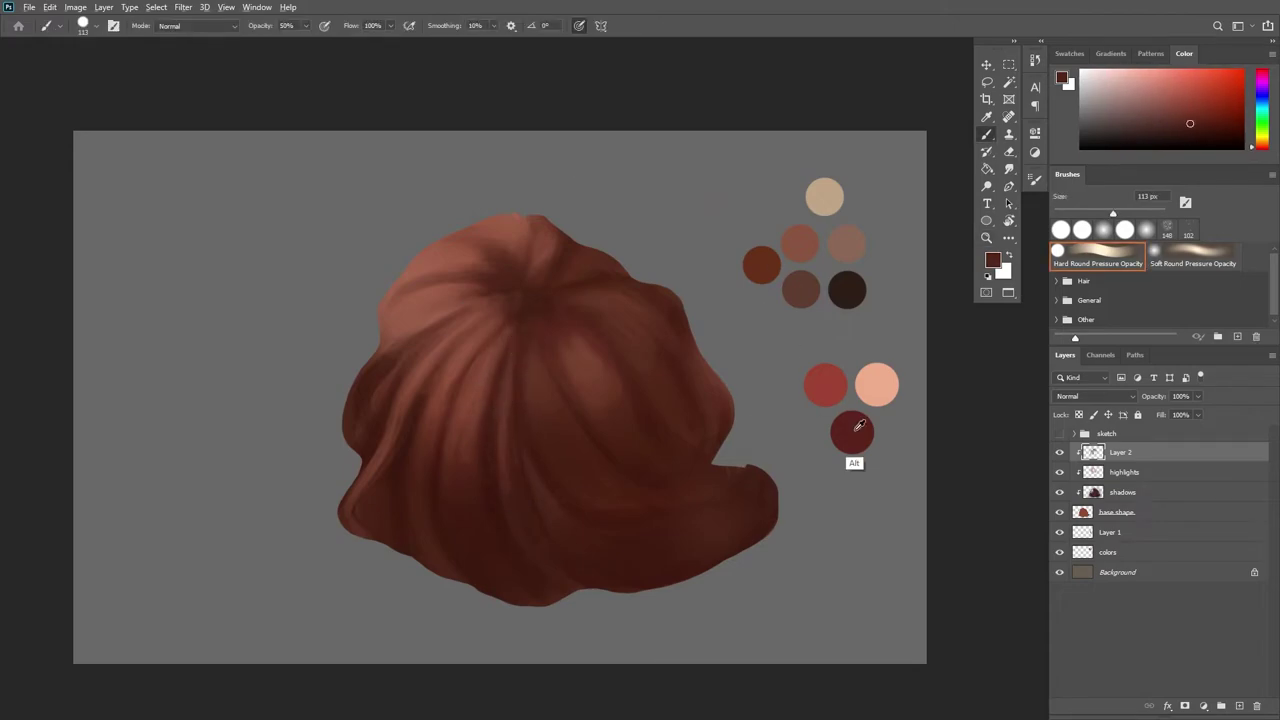
pyautogui.keyDown('alt'); pyautogui.click(530, 500); pyautogui.keyUp('alt')
pyautogui.moveTo(510, 239)
pyautogui.mouseDown()
pyautogui.moveTo(469, 218)
pyautogui.moveTo(500, 317)
pyautogui.mouseUp()
pyautogui.press(']')
pyautogui.press(']')
pyautogui.keyDown('alt'); pyautogui.click(529, 240); pyautogui.keyUp('alt')
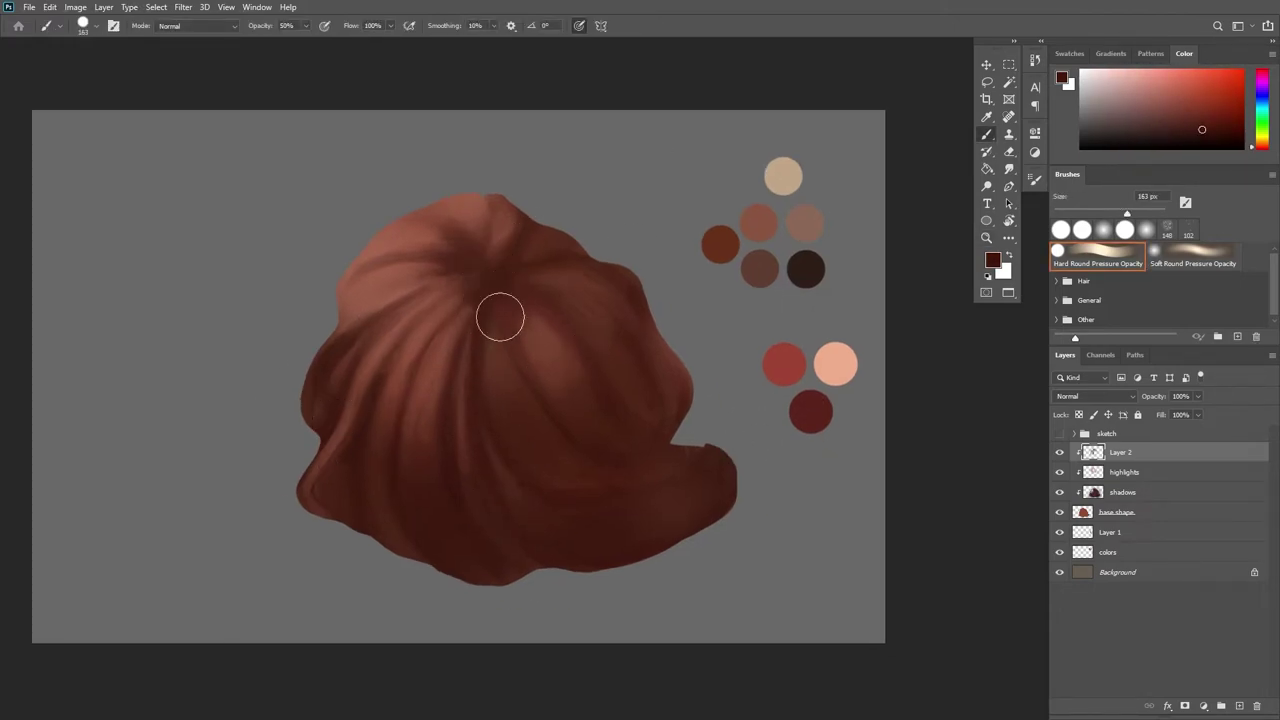
pyautogui.click(1204, 139)
pyautogui.moveTo(719, 437); pyautogui.dragTo(520, 543)
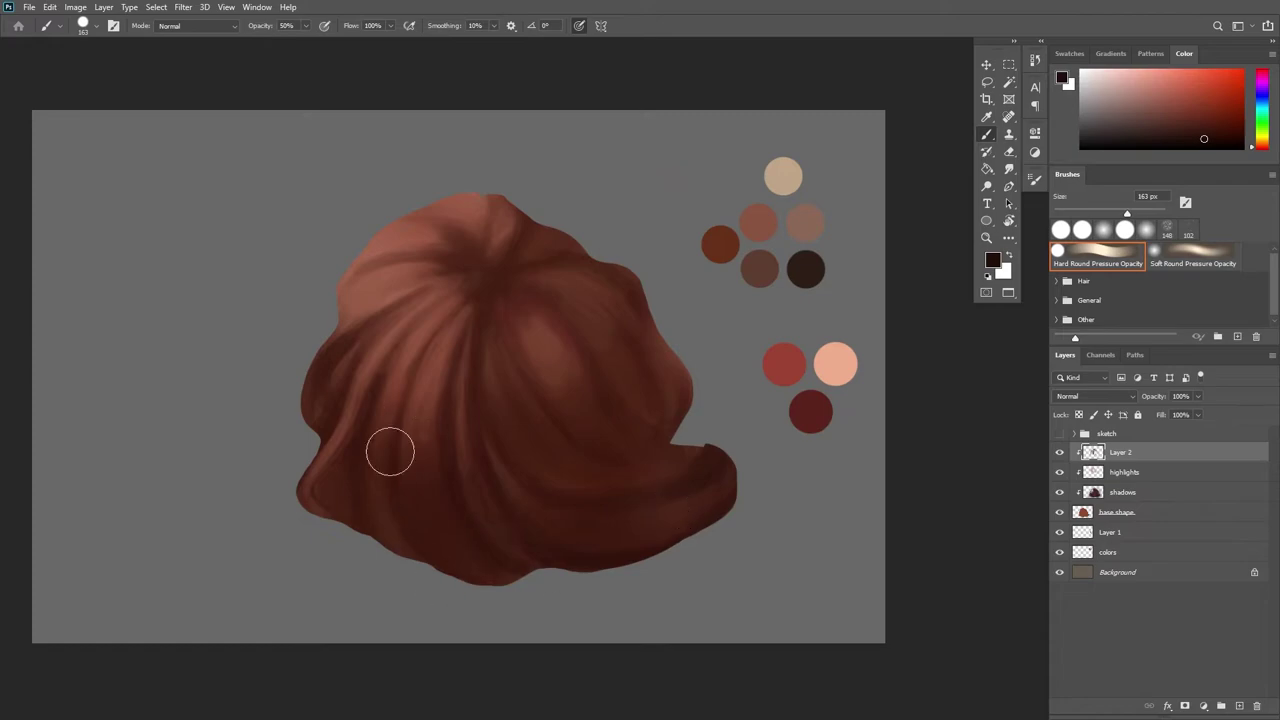
# Refine the strands left of the crown with a smaller brush and reddish browns sampled from the hair
pyautogui.keyDown('alt'); pyautogui.click(405, 318); pyautogui.keyUp('alt')
pyautogui.press('[')
pyautogui.press('[')
pyautogui.keyDown('alt'); pyautogui.click(400, 320); pyautogui.keyUp('alt')
pyautogui.press('z')
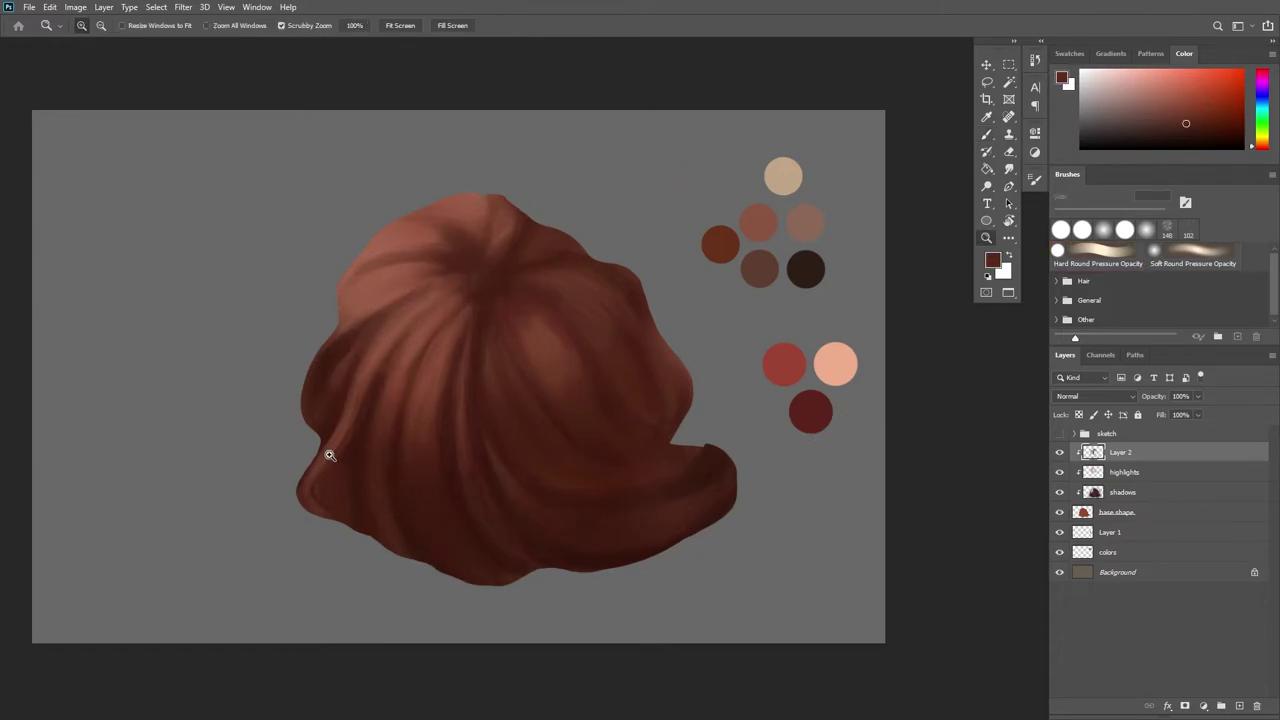
# Deepen the central strand running down from the crown with dark red-browns sampled from the hair
pyautogui.press('b')
pyautogui.keyDown('alt'); pyautogui.click(470, 290); pyautogui.keyUp('alt')
pyautogui.keyDown('alt'); pyautogui.click(480, 280); pyautogui.keyUp('alt')
pyautogui.moveTo(484, 278)
pyautogui.mouseDown()
pyautogui.moveTo(459, 300)
pyautogui.moveTo(473, 302)
pyautogui.moveTo(480, 383)
pyautogui.mouseUp()
pyautogui.keyDown('alt'); pyautogui.click(470, 288); pyautogui.keyUp('alt')
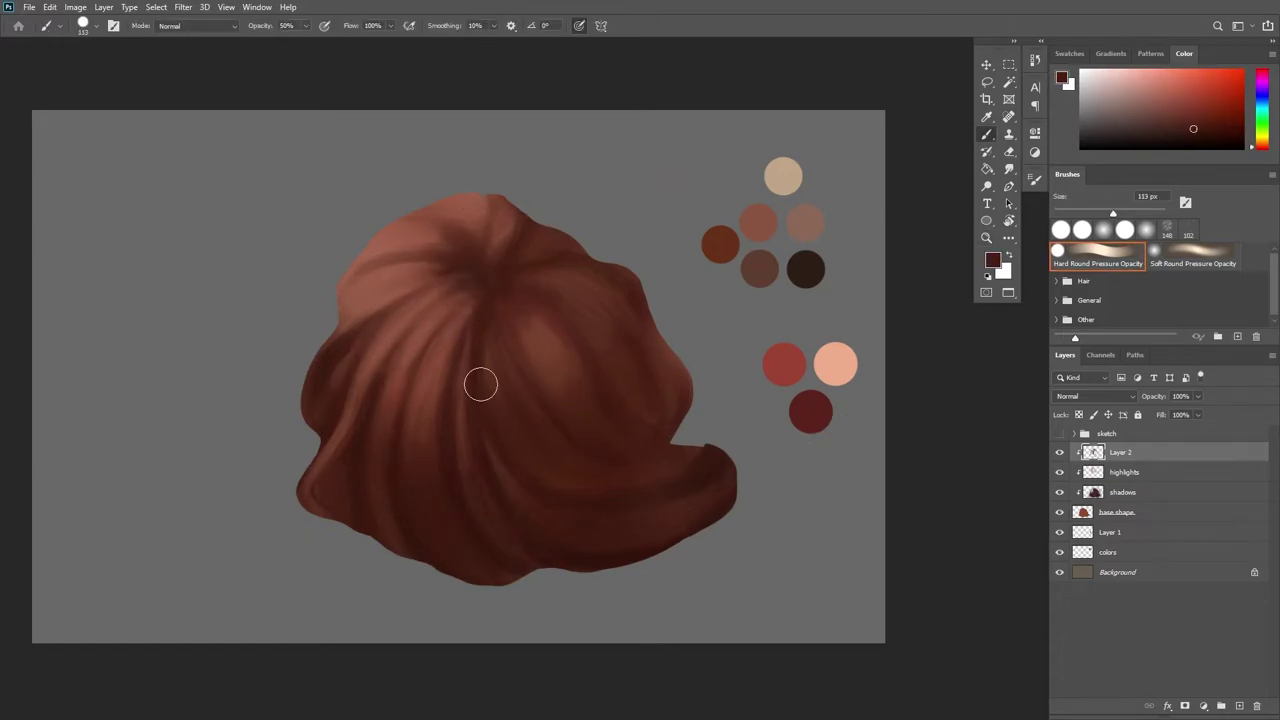
# Enlarge the brush to 197 px and soften the strands left of centre with reddish browns sampled from the hair
pyautogui.keyDown('alt'); pyautogui.click(416, 446); pyautogui.keyUp('alt')
pyautogui.keyDown('alt'); pyautogui.click(426, 384); pyautogui.keyUp('alt')
pyautogui.press(']')
pyautogui.press(']')
pyautogui.press(']')
pyautogui.keyDown('alt'); pyautogui.click(397, 380); pyautogui.keyUp('alt')
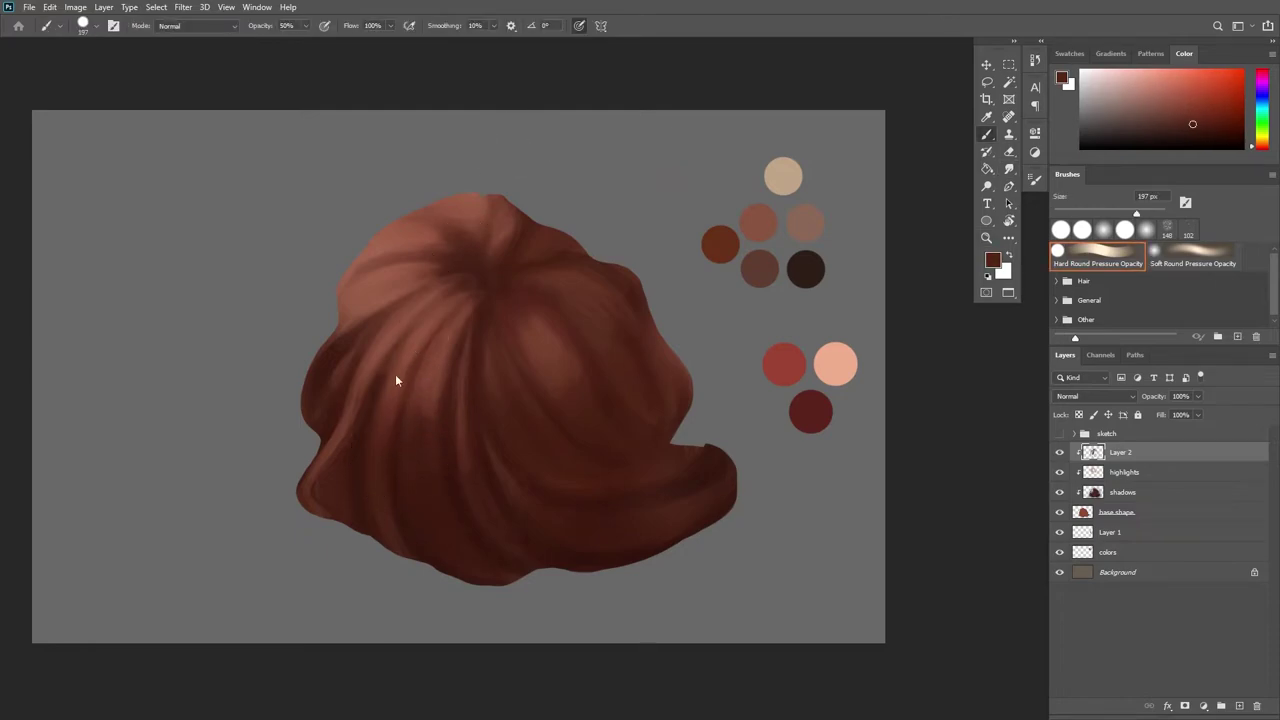
pyautogui.keyDown('alt'); pyautogui.click(410, 335); pyautogui.keyUp('alt')
pyautogui.moveTo(397, 372)
pyautogui.mouseDown()
pyautogui.moveTo(446, 292)
pyautogui.moveTo(313, 470)
pyautogui.moveTo(358, 418)
pyautogui.moveTo(383, 345)
pyautogui.mouseUp()
# Reduce the brush to 135 px, sample browns from the left strands and choose a very dark red-brown
pyautogui.keyDown('alt'); pyautogui.click(345, 430); pyautogui.keyUp('alt')
pyautogui.press('[')
pyautogui.press('[')
pyautogui.keyDown('alt'); pyautogui.click(383, 345); pyautogui.keyUp('alt')
pyautogui.click(1205, 140)
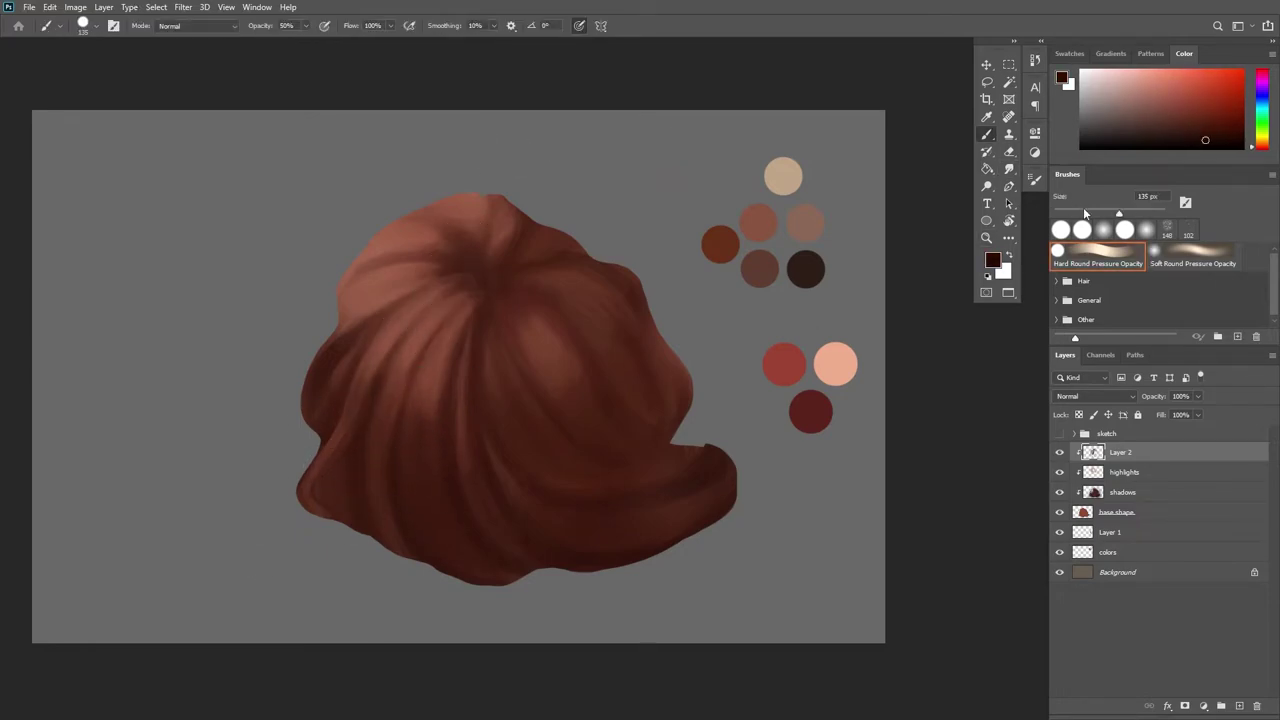
# Shrink the brush and add a layer mask to the base shape layer
pyautogui.press('[')
pyautogui.press('[')
pyautogui.press('[')
pyautogui.press('[')
pyautogui.press('[')
pyautogui.click(1082, 514)
pyautogui.click(1185, 706)
pyautogui.moveTo(335, 464); pyautogui.dragTo(325, 502)
pyautogui.moveTo(373, 505); pyautogui.dragTo(383, 517)
pyautogui.hotkey('ctrl', 'z')
pyautogui.hotkey('ctrl', 'z')
# Mask out a gap inside the lower-left lock in black, refining it with a 39 px brush
pyautogui.moveTo(336, 464); pyautogui.dragTo(328, 487)
pyautogui.moveTo(1085, 214); pyautogui.dragTo(1075, 214)
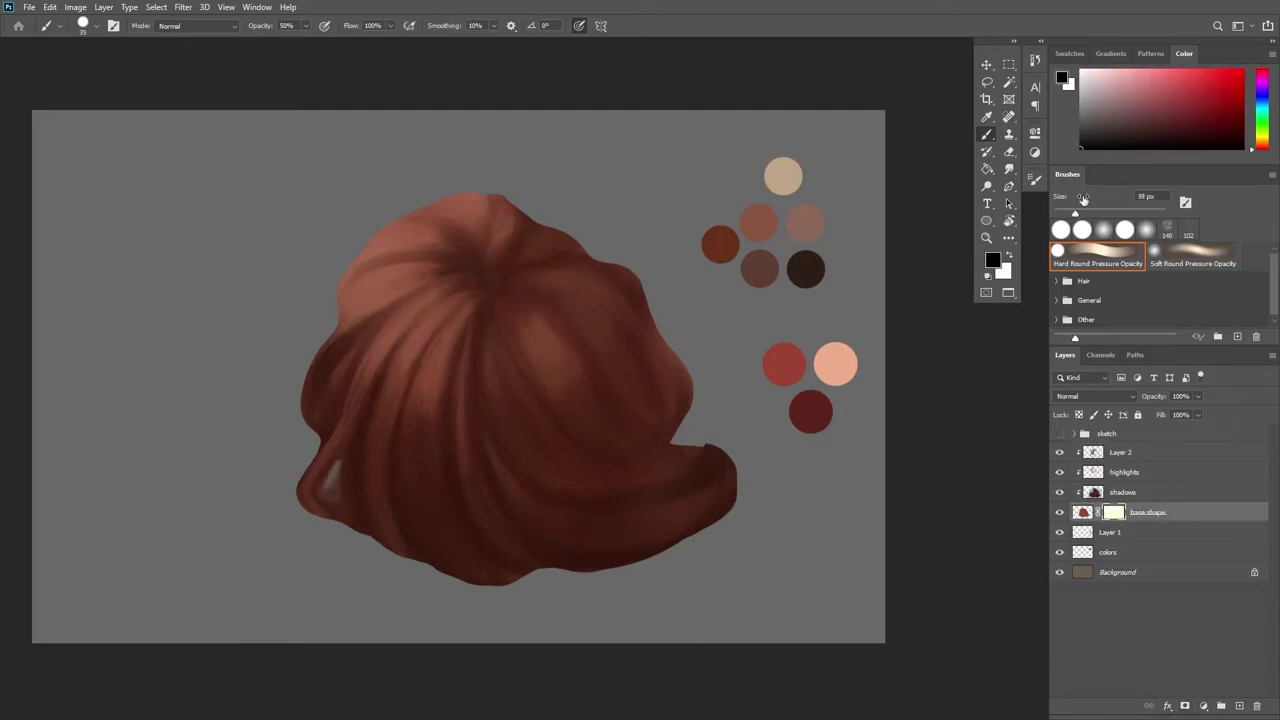
pyautogui.moveTo(341, 452); pyautogui.dragTo(328, 492)
# Mask out a second gap inside the upper-left lock and trim the crown's left outline with a 56 px brush
pyautogui.moveTo(330, 400)
pyautogui.mouseDown()
pyautogui.moveTo(360, 340)
pyautogui.moveTo(344, 376)
pyautogui.moveTo(326, 377)
pyautogui.mouseUp()
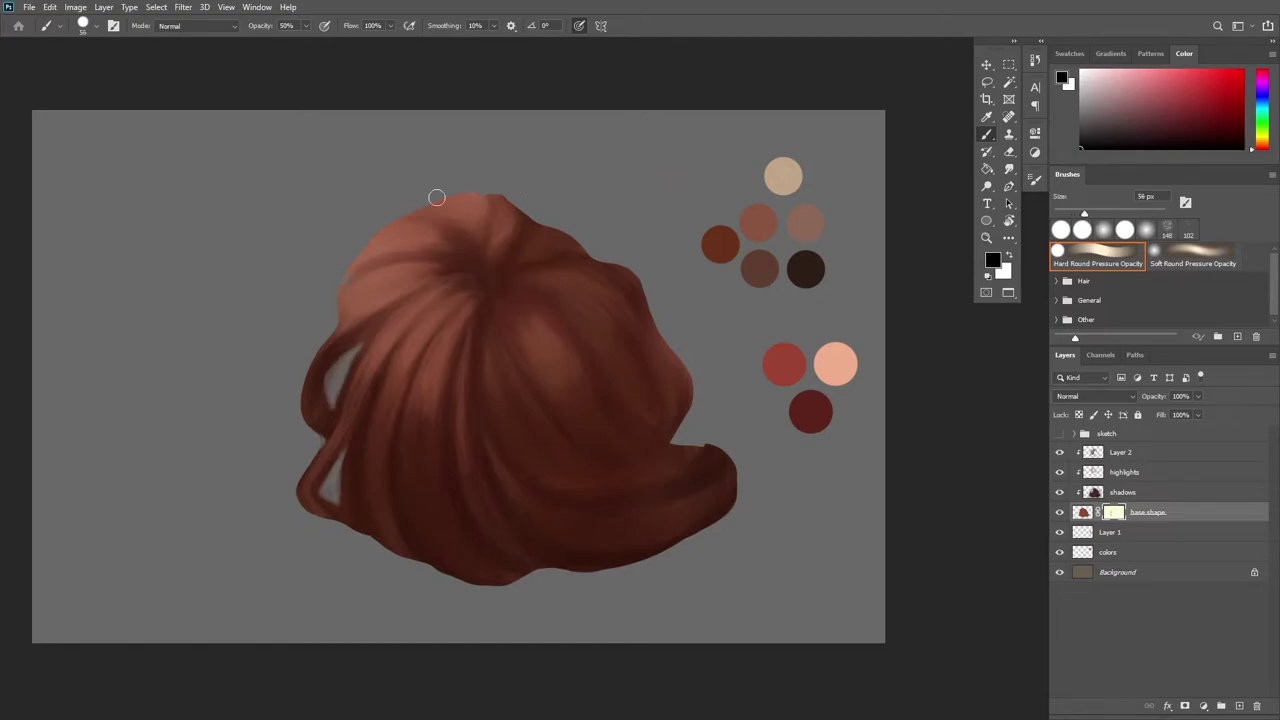
pyautogui.moveTo(436, 197); pyautogui.dragTo(760, 418)
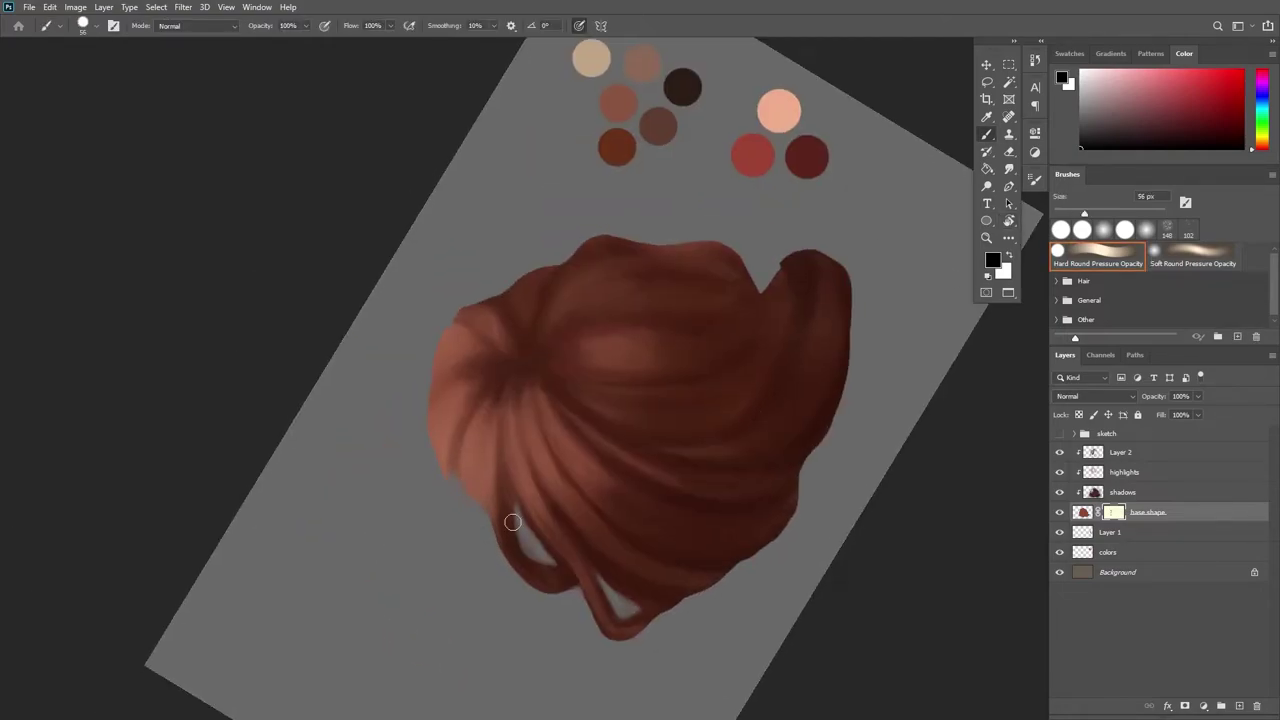
pyautogui.click(986, 238)
pyautogui.press('Escape')
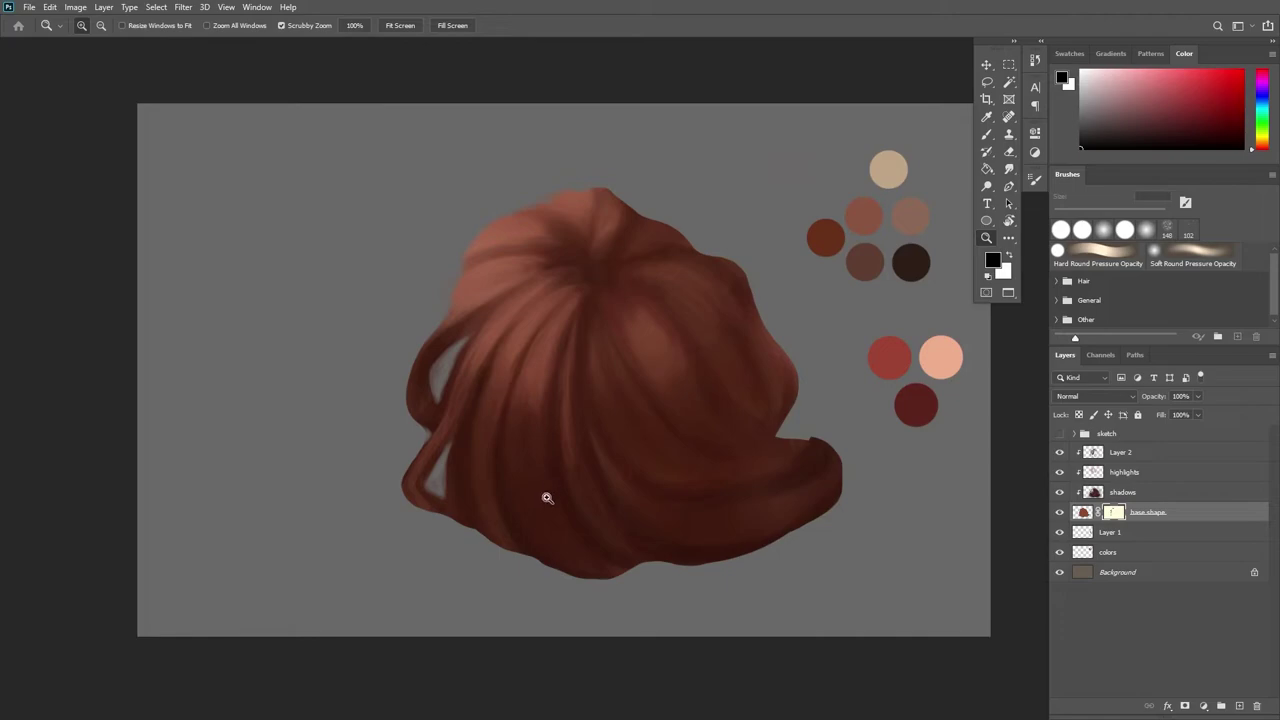
# Restore some hair along the left outline by painting white on the base shape mask with a 42 px brush
pyautogui.press('b')
pyautogui.click(1083, 513)
pyautogui.keyDown('alt'); pyautogui.click(470, 280); pyautogui.keyUp('alt')
pyautogui.press('d')
pyautogui.press('x')
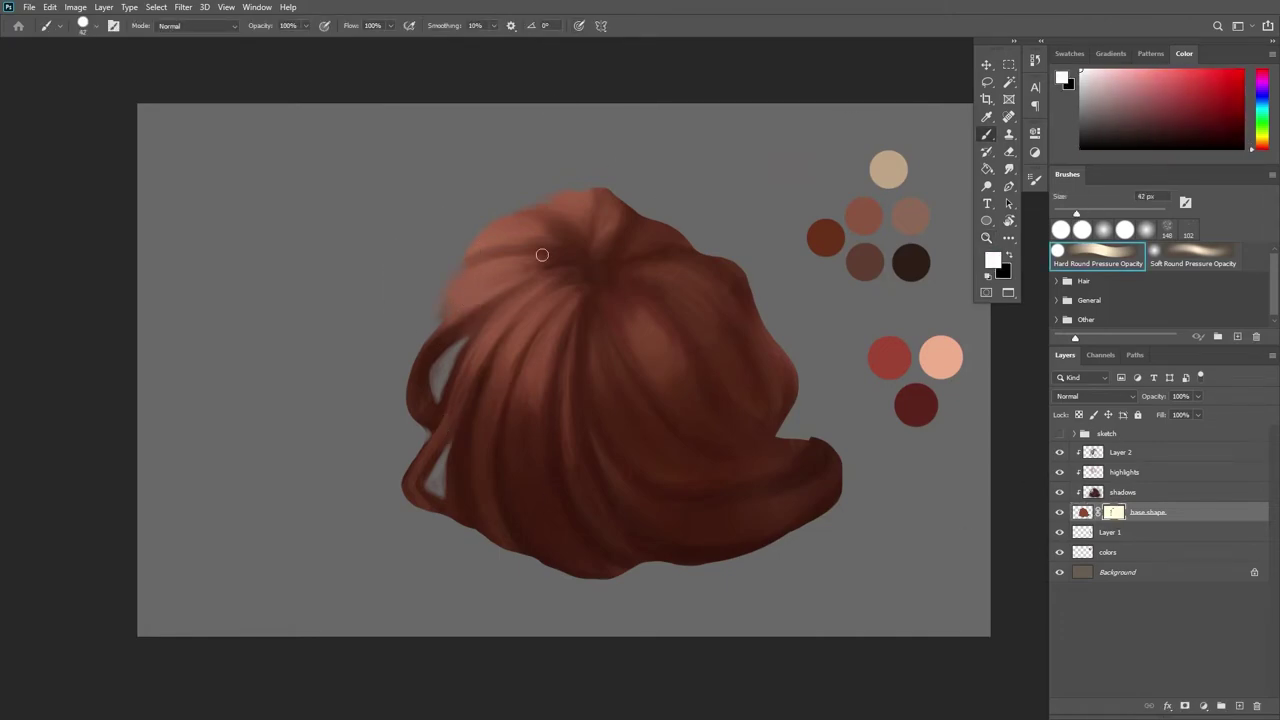
# Trim the right outline and mask out a narrow gap inside the right-hand lock with black
pyautogui.press('x')
pyautogui.moveTo(731, 209)
pyautogui.mouseDown()
pyautogui.moveTo(812, 371)
pyautogui.moveTo(781, 430)
pyautogui.mouseUp()
pyautogui.moveTo(760, 340); pyautogui.dragTo(770, 411)
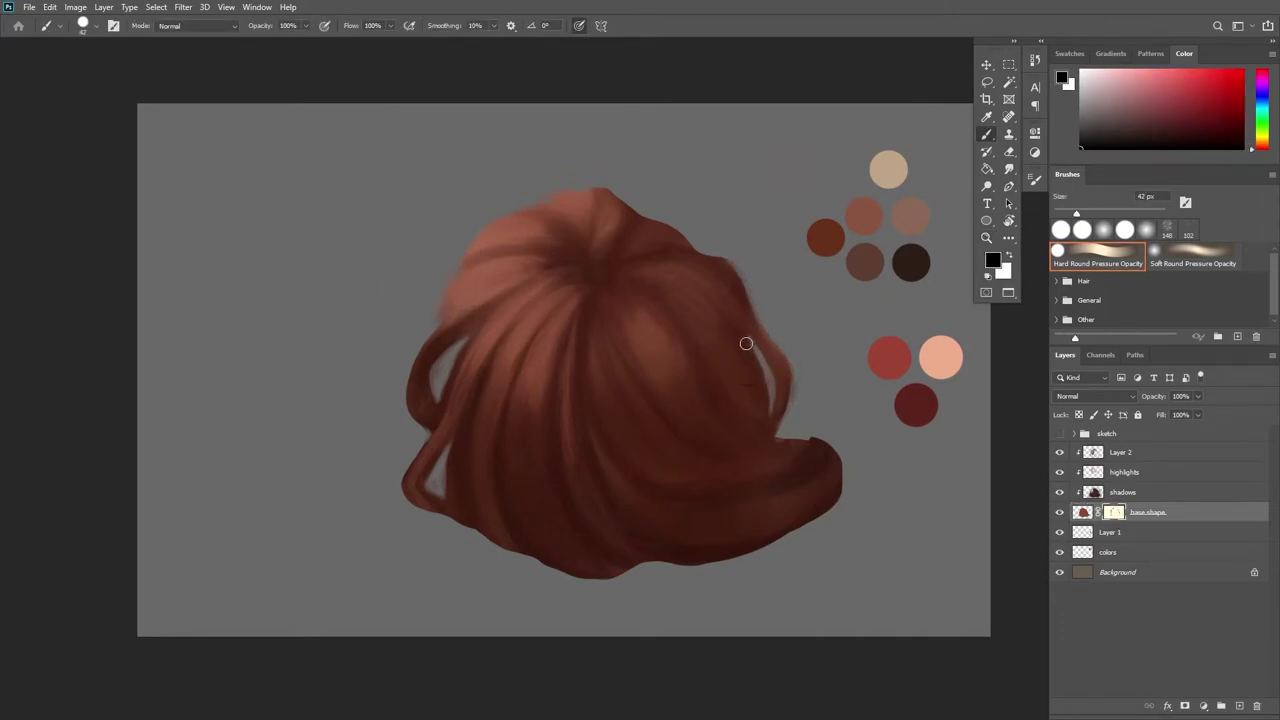
pyautogui.moveTo(746, 343); pyautogui.dragTo(768, 398)
pyautogui.press('x')
pyautogui.press('x')
# Trim the hair's bottom outline, the tail's edge and the outer edges of the left locks on the base shape mask
pyautogui.press('z')
pyautogui.press('b')
pyautogui.moveTo(686, 565); pyautogui.dragTo(795, 532)
pyautogui.moveTo(842, 472)
pyautogui.mouseDown()
pyautogui.moveTo(820, 439)
pyautogui.moveTo(731, 549)
pyautogui.moveTo(570, 578)
pyautogui.mouseUp()
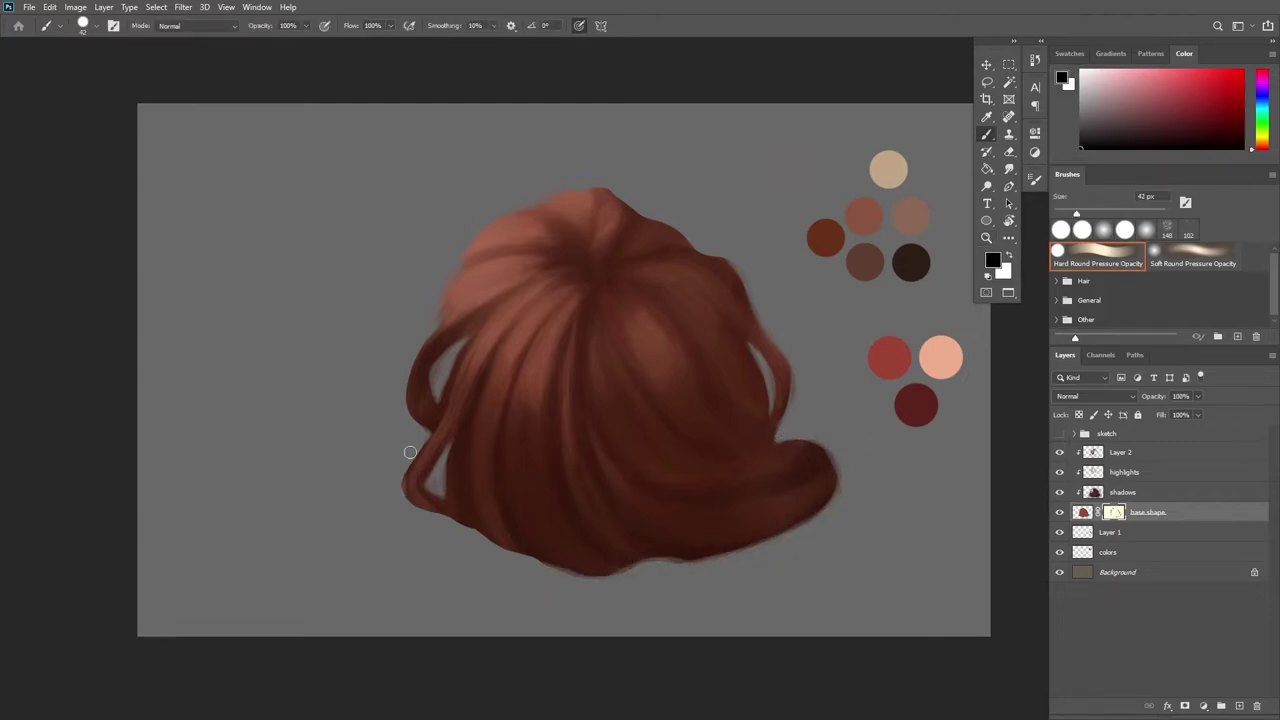
pyautogui.moveTo(424, 338); pyautogui.dragTo(414, 488)
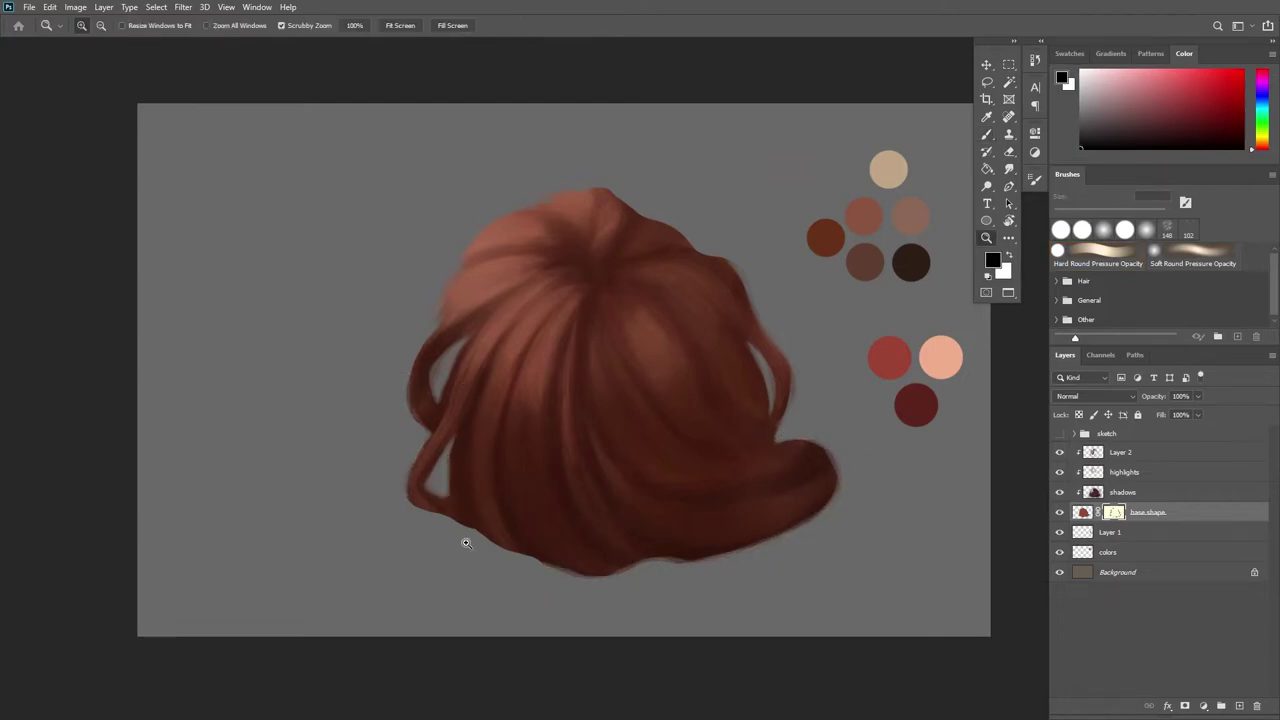
# Mask out a thin gap inside the tail tip and extend the tip on the base shape layer with a sampled dark brown
pyautogui.moveTo(820, 483); pyautogui.dragTo(797, 514)
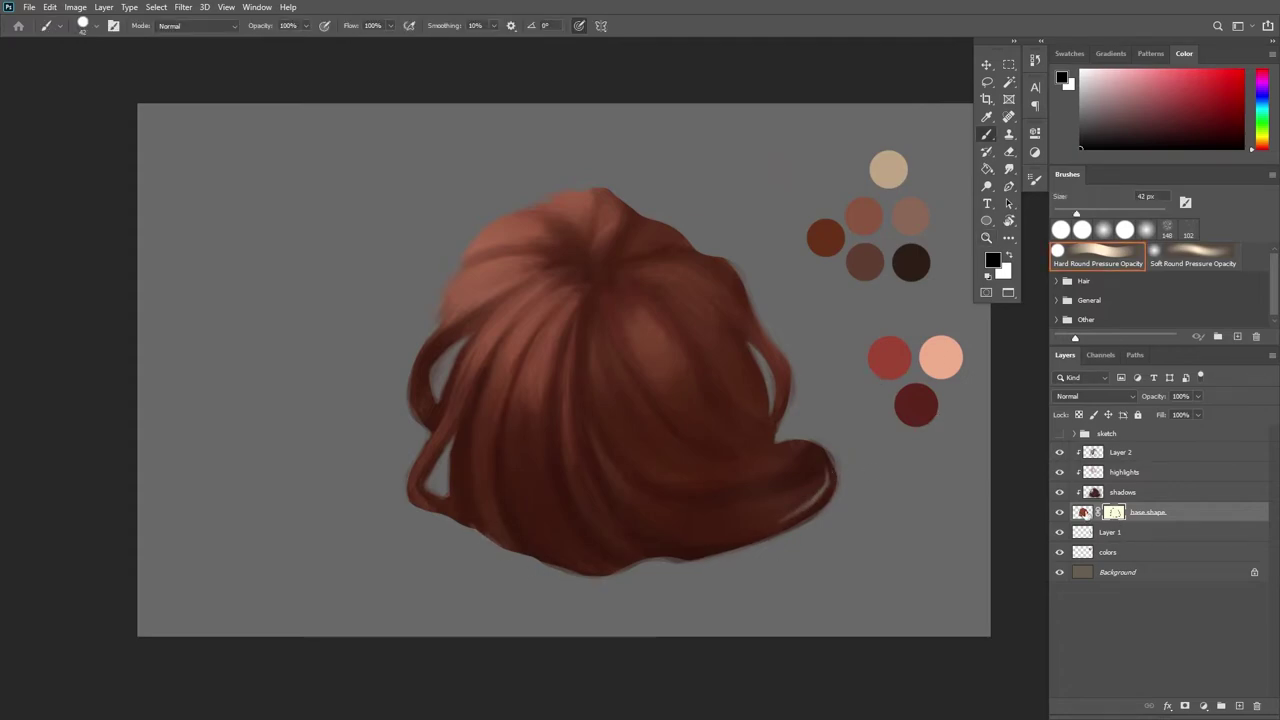
pyautogui.click(1085, 514)
pyautogui.press('x')
pyautogui.press('x')
pyautogui.press('x')
pyautogui.keyDown('alt'); pyautogui.click(813, 454); pyautogui.keyUp('alt')
pyautogui.moveTo(812, 438)
pyautogui.mouseDown()
pyautogui.moveTo(788, 438)
pyautogui.moveTo(837, 461)
pyautogui.mouseUp()
# Trim the underside of the tail in black on the base shape mask
pyautogui.press('d')
pyautogui.press('x')
pyautogui.hotkey('ctrl', 'space')
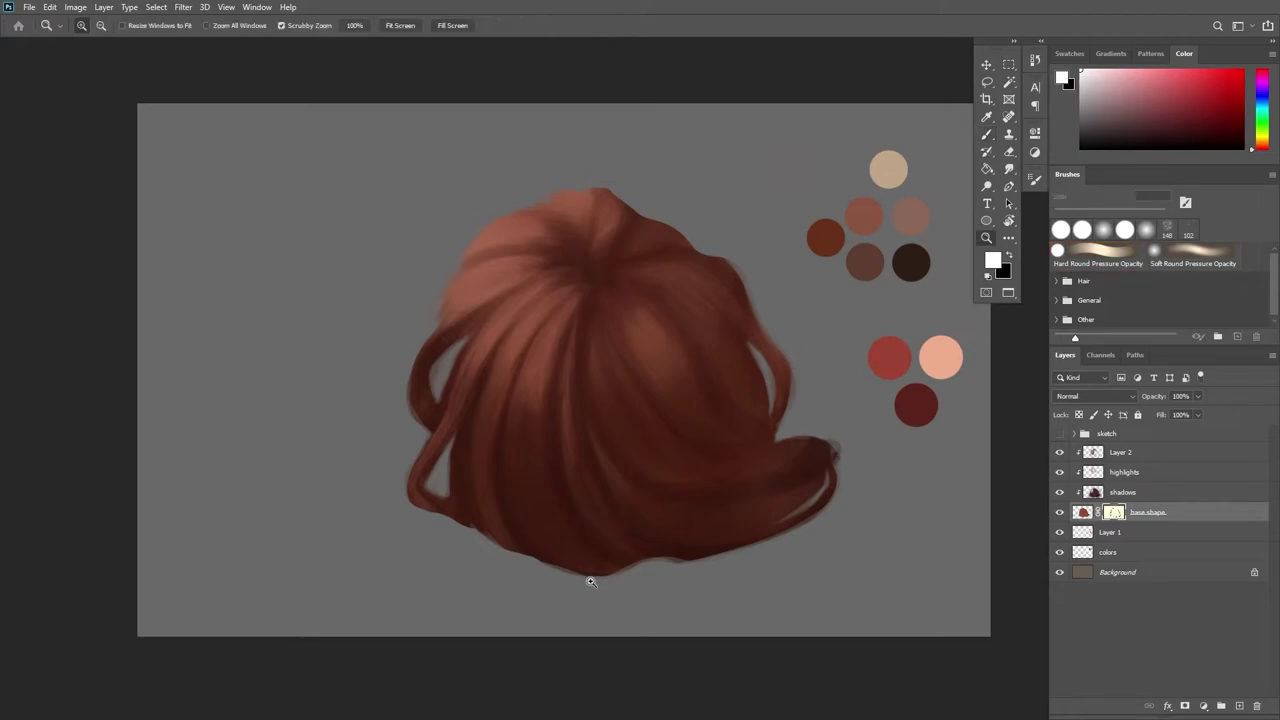
pyautogui.press('x')
pyautogui.moveTo(766, 541); pyautogui.dragTo(670, 560)
# Enlarge the mask brush to 64 px and trim the outline along the crown's top and right slope
pyautogui.hotkey('ctrl', 'space')
pyautogui.press('b')
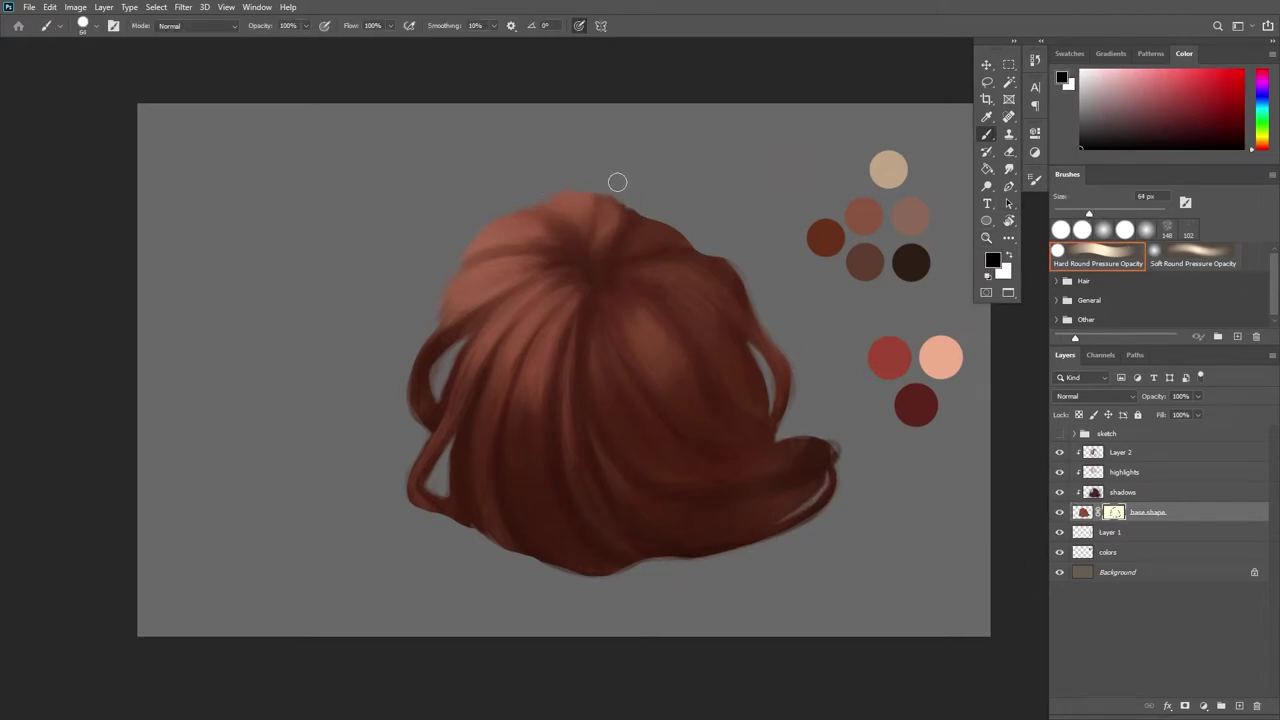
pyautogui.press('x')
pyautogui.press('x')
pyautogui.moveTo(655, 222); pyautogui.dragTo(681, 243)
pyautogui.press('z')
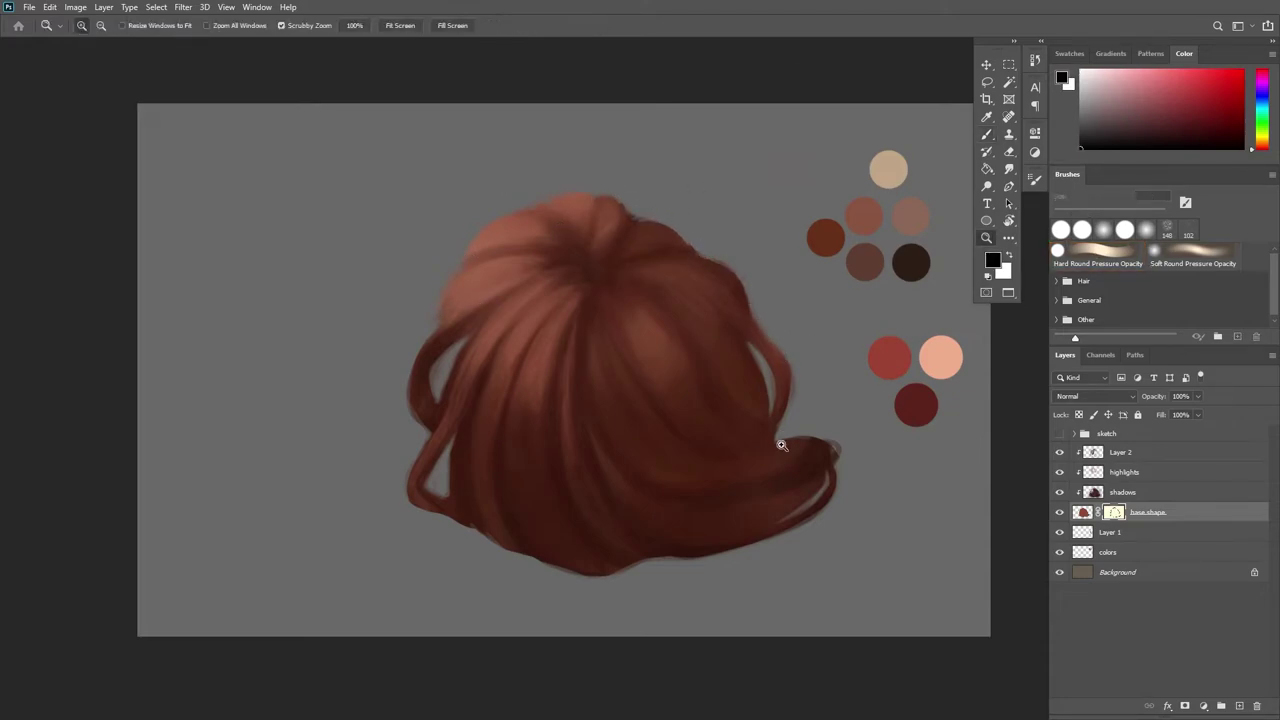
# Clean up the hair's bottom outline with a 39 px mask brush and select Layer 2
pyautogui.press('b')
pyautogui.moveTo(584, 573); pyautogui.dragTo(622, 572)
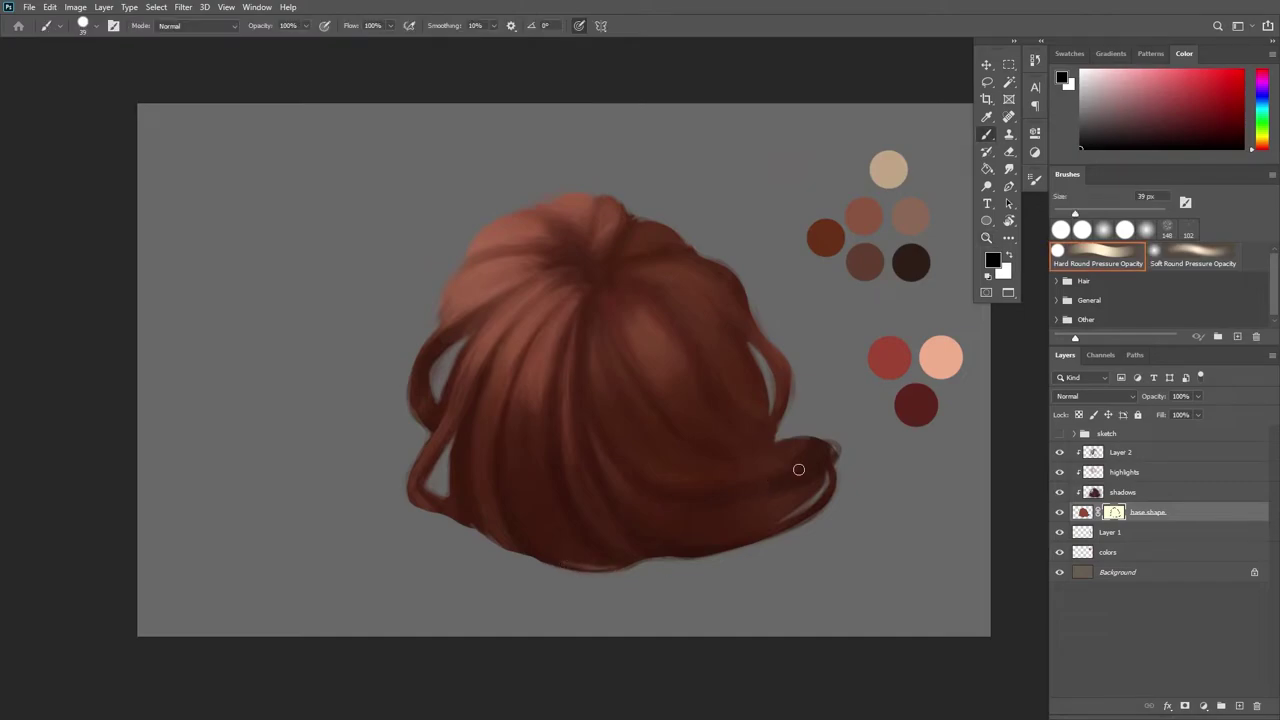
pyautogui.press('z')
pyautogui.click(1123, 456)
pyautogui.press('b')
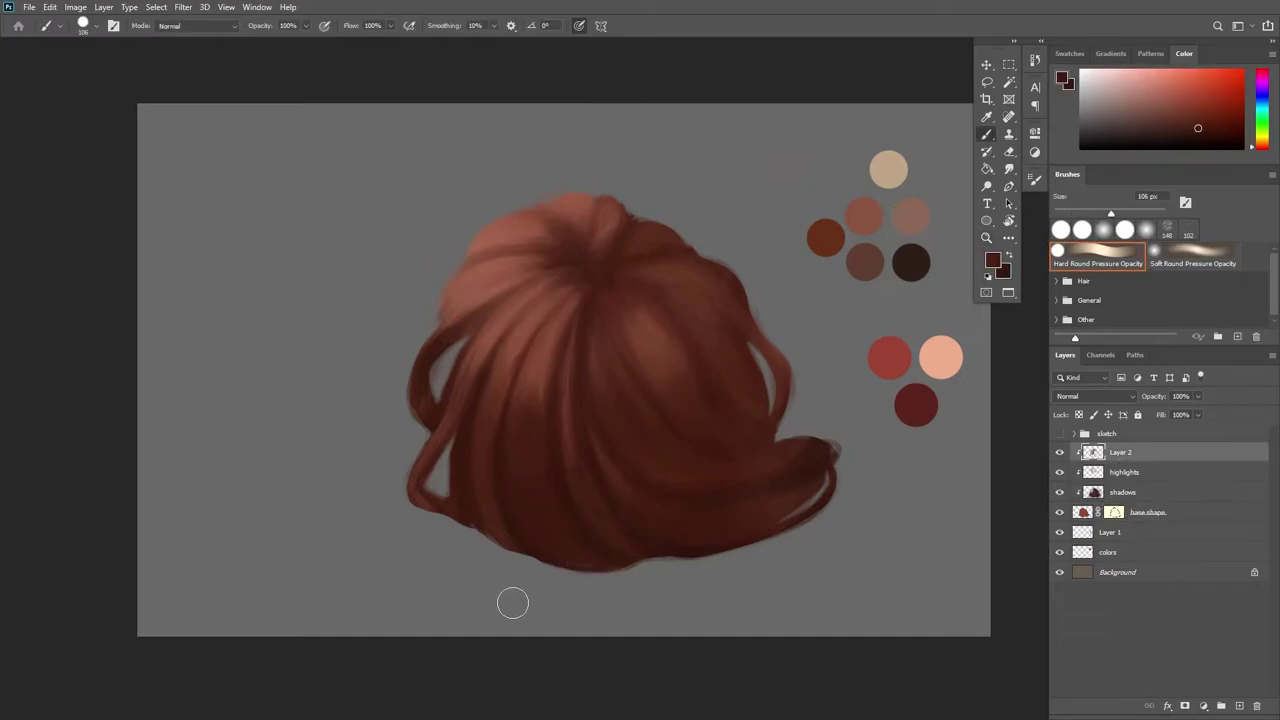
# Return to the base shape mask and refine the crown's left outline with a 30 px brush in black and white
pyautogui.click(1114, 512)
pyautogui.press('[')
pyautogui.press('[')
pyautogui.press('[')
pyautogui.press('[')
pyautogui.press('[')
pyautogui.press('[')
pyautogui.press('[')
pyautogui.press('[')
pyautogui.press('[')
pyautogui.press('[')
pyautogui.press('x')
pyautogui.press('x')
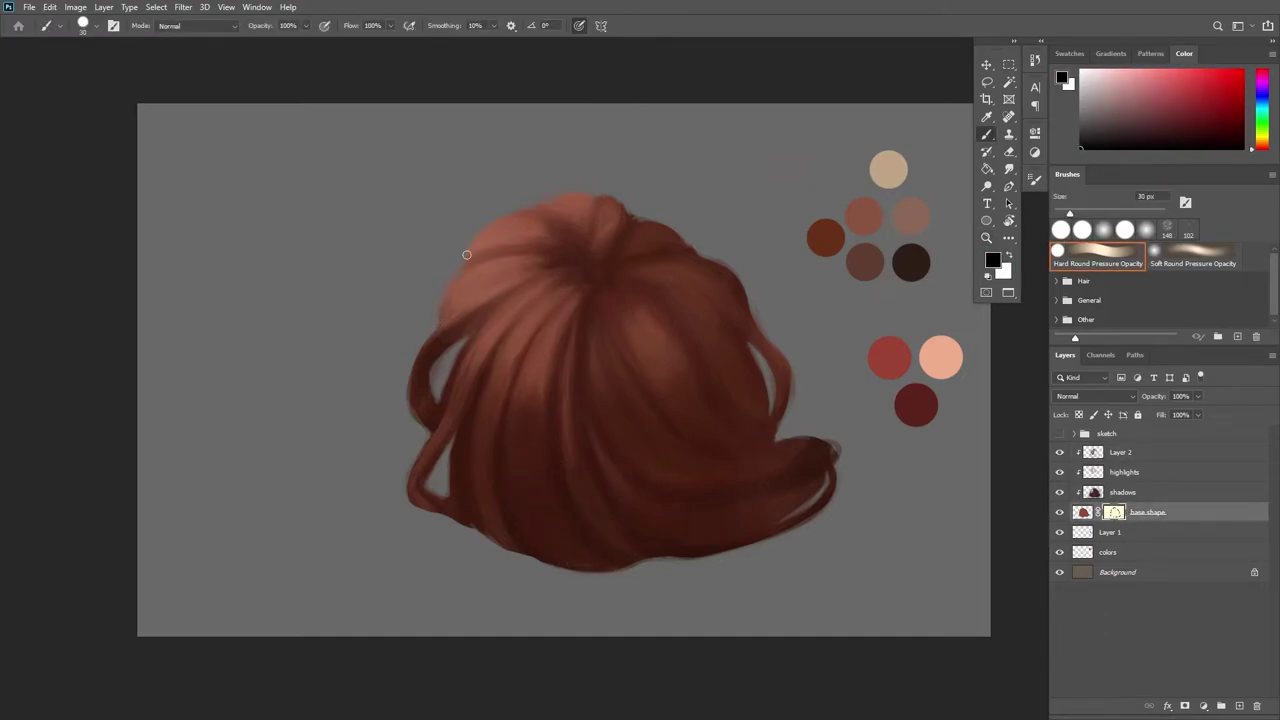
pyautogui.press('x')
pyautogui.press('z')
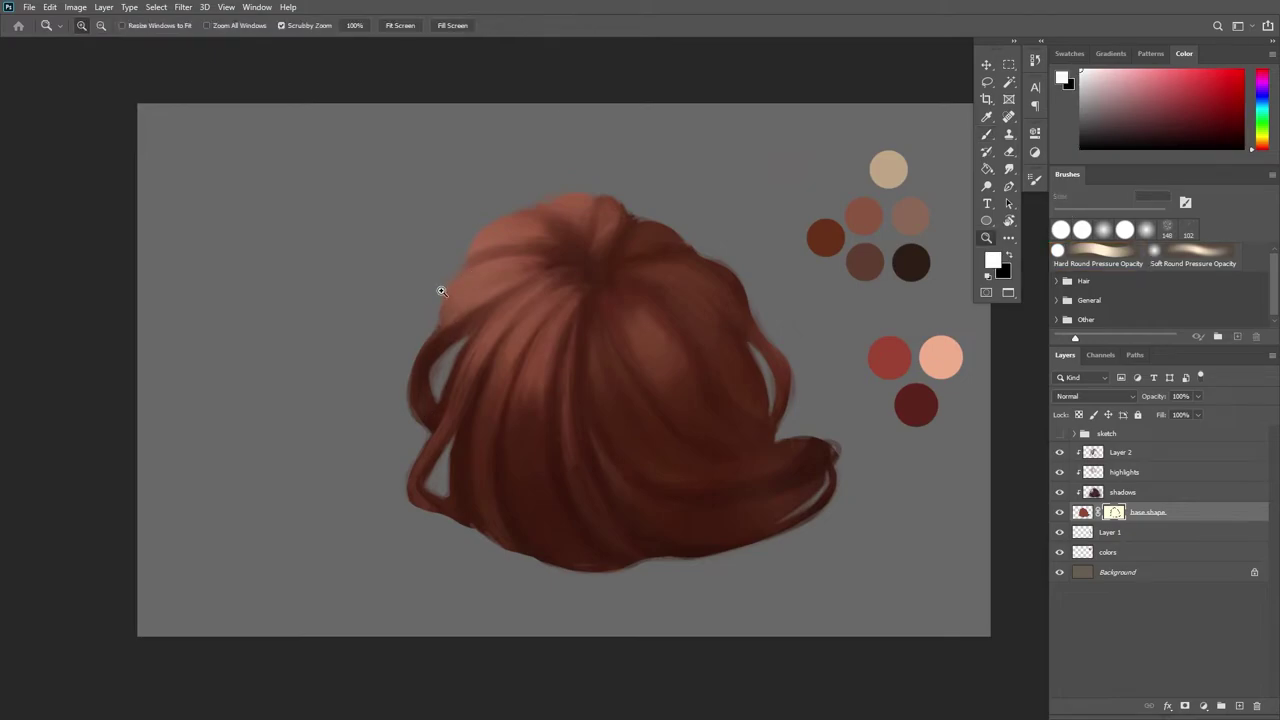
pyautogui.press('b')
pyautogui.keyDown('alt'); pyautogui.click(441, 290); pyautogui.keyUp('alt')
# Deepen the shadows between the lower strands and along the tail on Layer 2 with a 62 px brush and sampled dark browns
pyautogui.click(1139, 455)
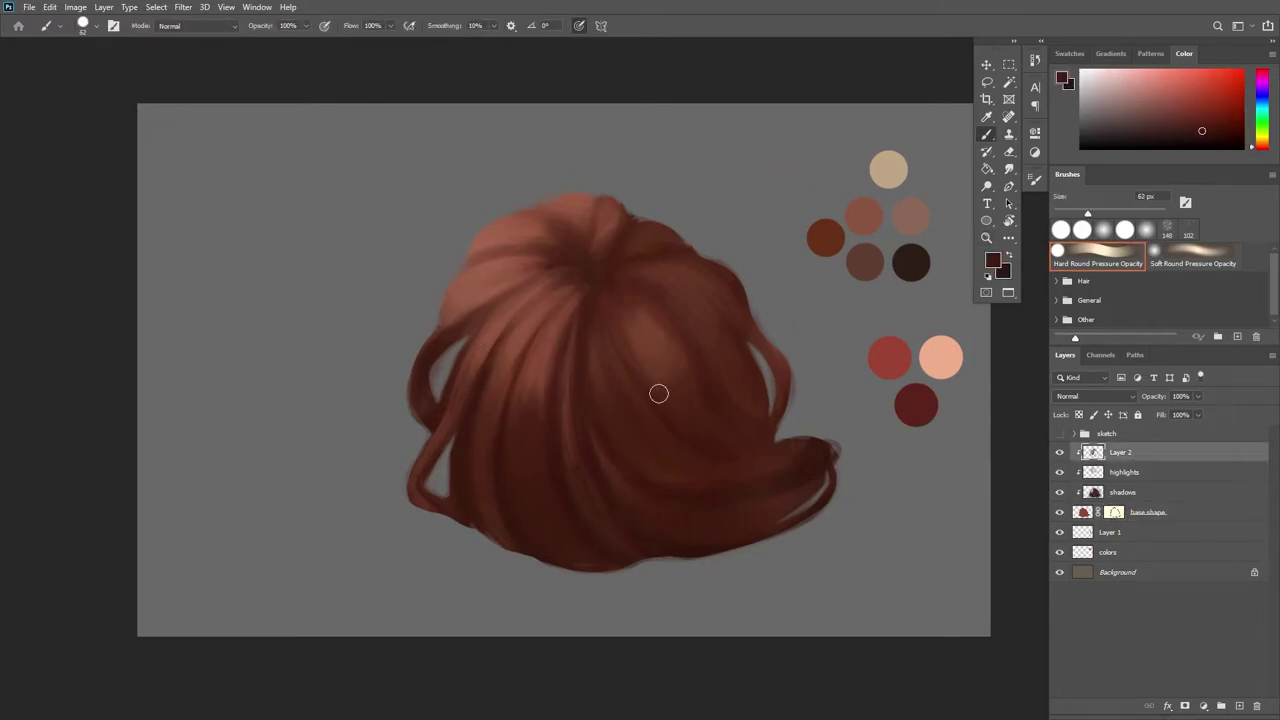
pyautogui.keyDown('alt'); pyautogui.click(660, 537); pyautogui.keyUp('alt')
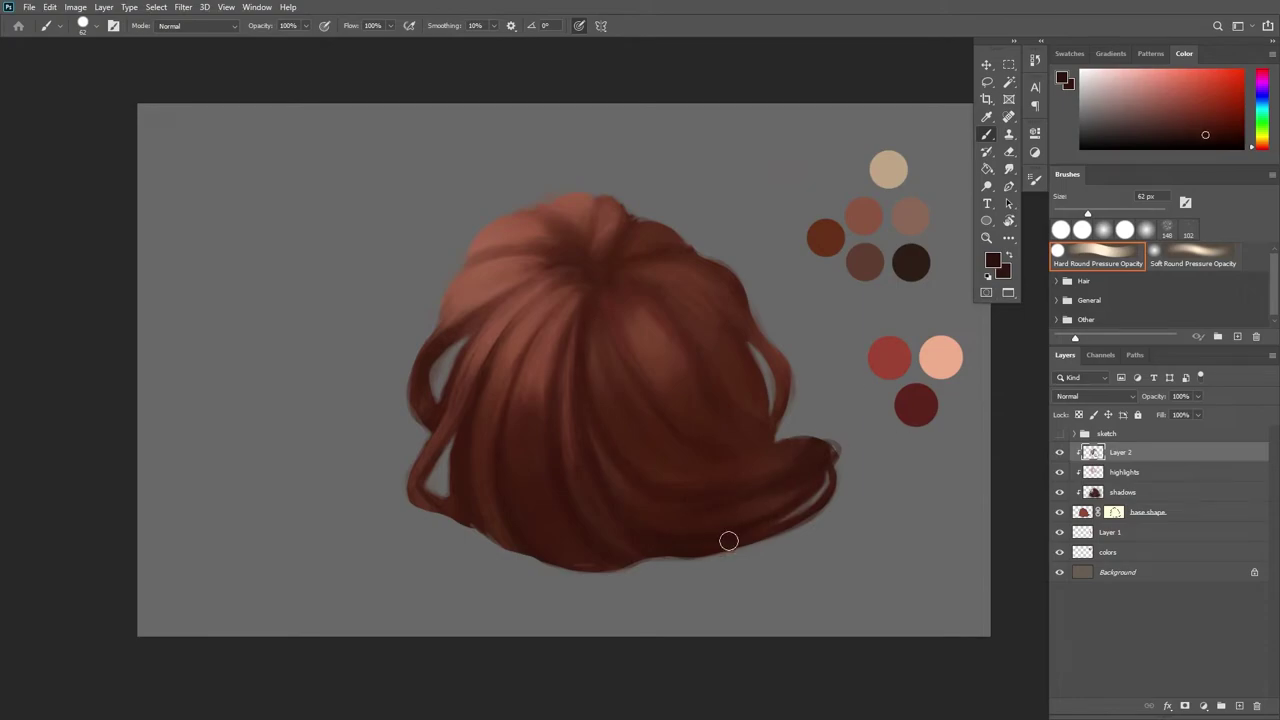
pyautogui.keyDown('alt'); pyautogui.click(491, 524); pyautogui.keyUp('alt')
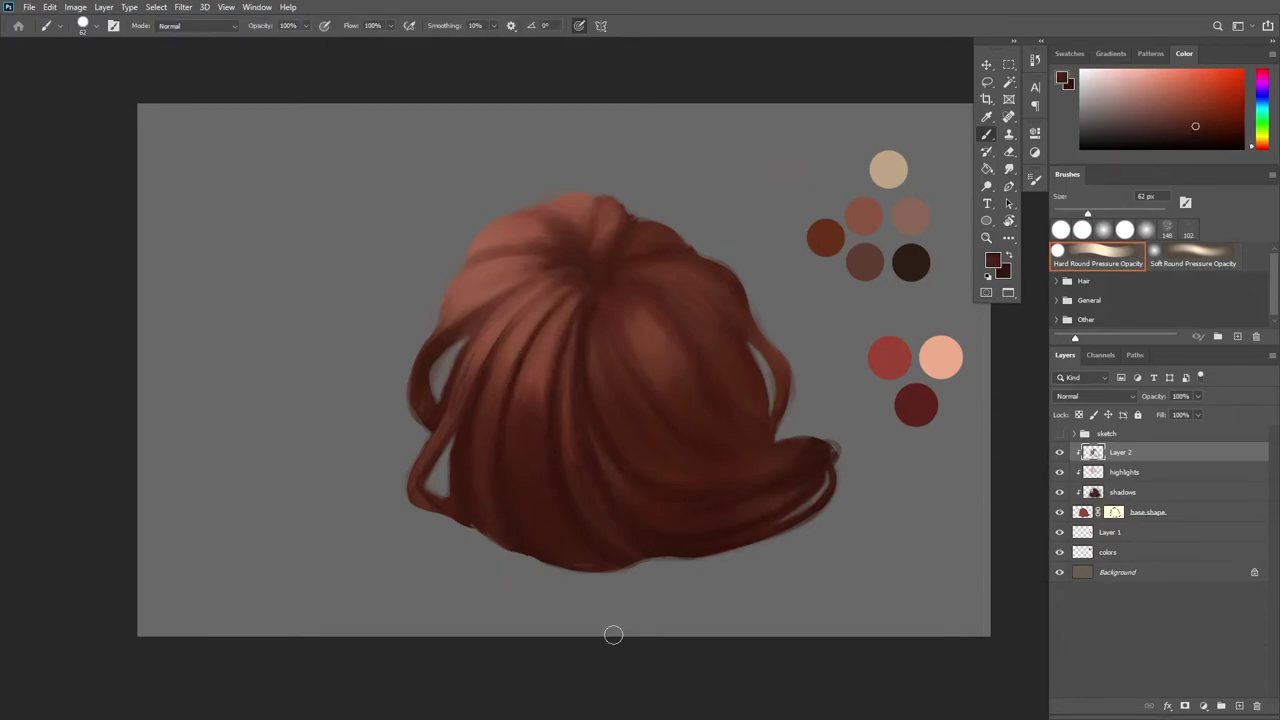
pyautogui.keyDown('alt'); pyautogui.click(575, 545); pyautogui.keyUp('alt')
pyautogui.press(']')
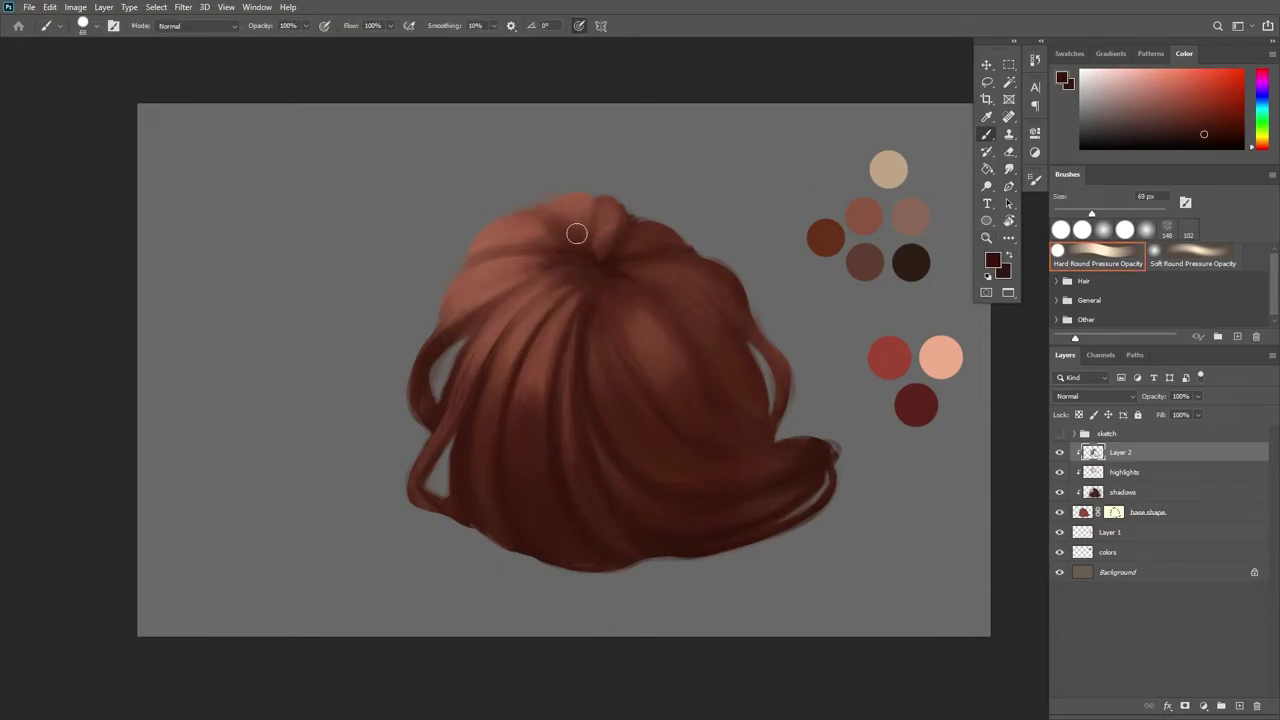
# Darken the strand roots around the crown's centre with a dark red-brown sampled from the hair
pyautogui.press('r')
pyautogui.moveTo(587, 298); pyautogui.dragTo(397, 419)
pyautogui.keyDown('alt'); pyautogui.click(523, 285); pyautogui.keyUp('alt')
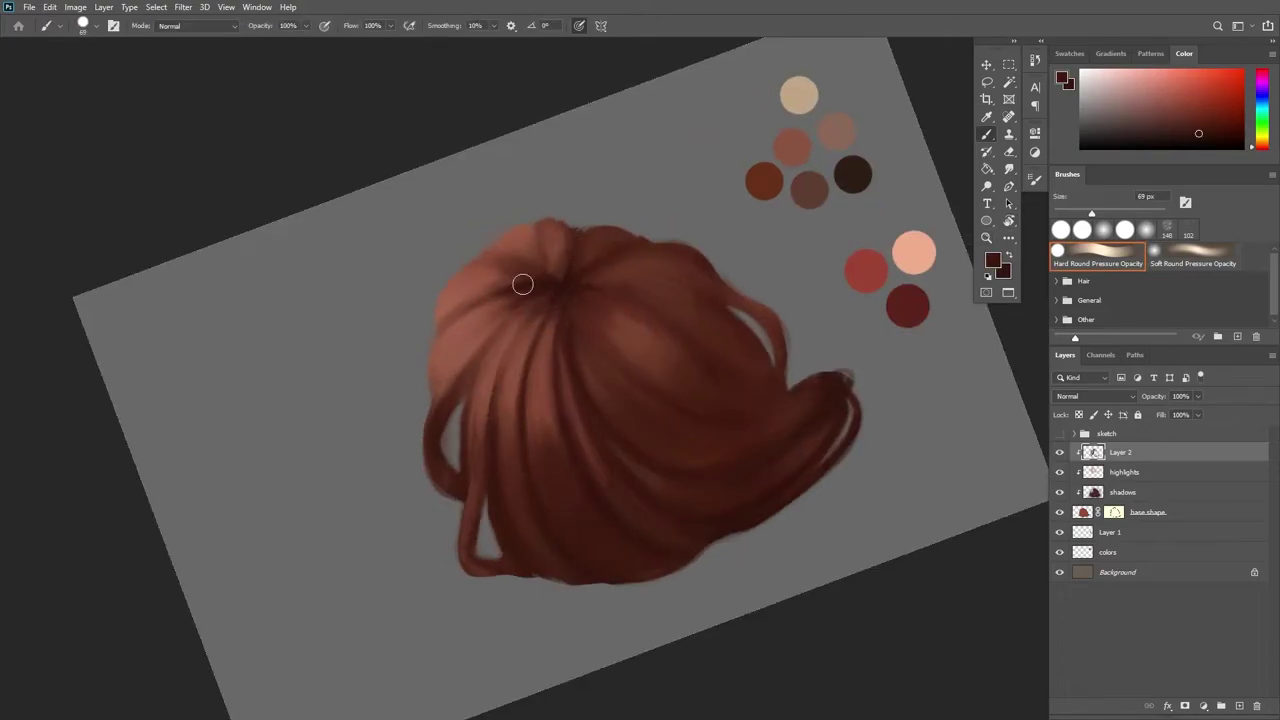
pyautogui.press('Escape')
# Enlarge the brush to 113 px and deepen the crown's centre and the strand roots below it with sampled dark browns
pyautogui.press(']')
pyautogui.press(']')
pyautogui.press(']')
pyautogui.press(']')
pyautogui.press(']')
pyautogui.keyDown('alt'); pyautogui.click(546, 278); pyautogui.keyUp('alt')
pyautogui.keyDown('alt'); pyautogui.click(561, 285); pyautogui.keyUp('alt')
pyautogui.moveTo(558, 283); pyautogui.dragTo(553, 314)
# Define the light and dark strands left of centre with reddish browns sampled from the hair
pyautogui.keyDown('alt'); pyautogui.click(526, 318); pyautogui.keyUp('alt')
pyautogui.keyDown('alt'); pyautogui.click(522, 398); pyautogui.keyUp('alt')
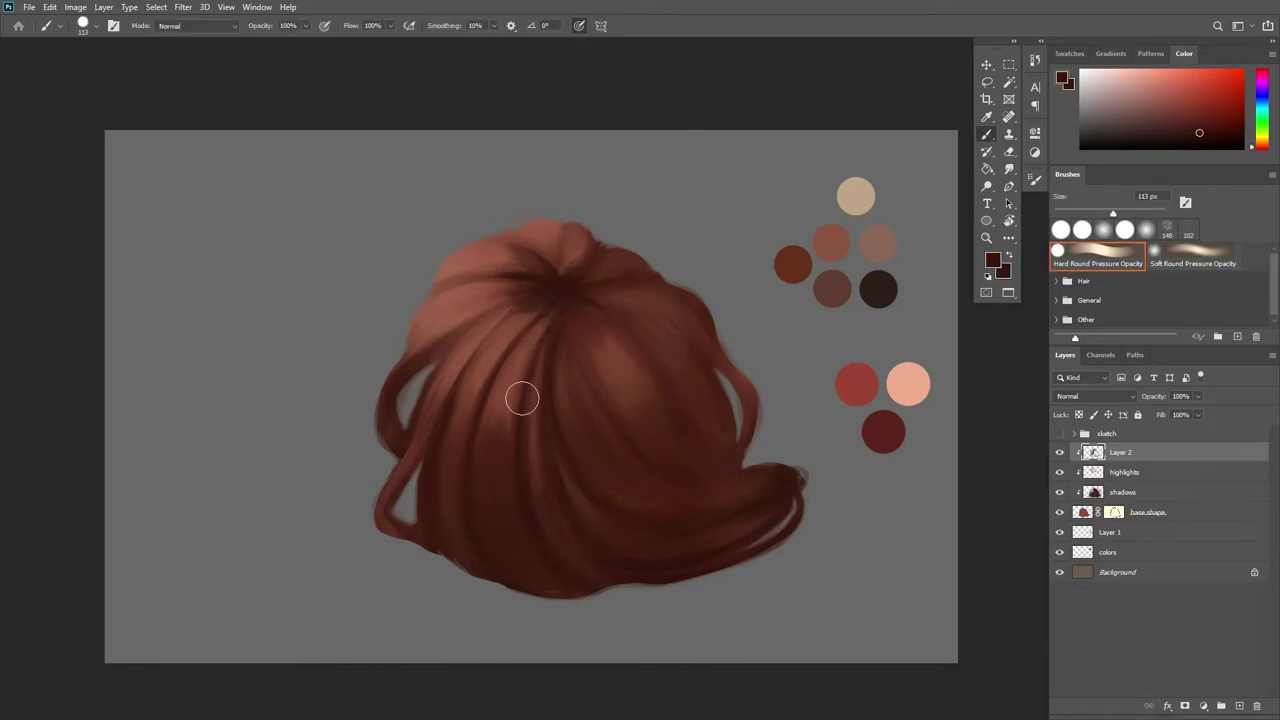
pyautogui.keyDown('alt'); pyautogui.click(432, 355); pyautogui.keyUp('alt')
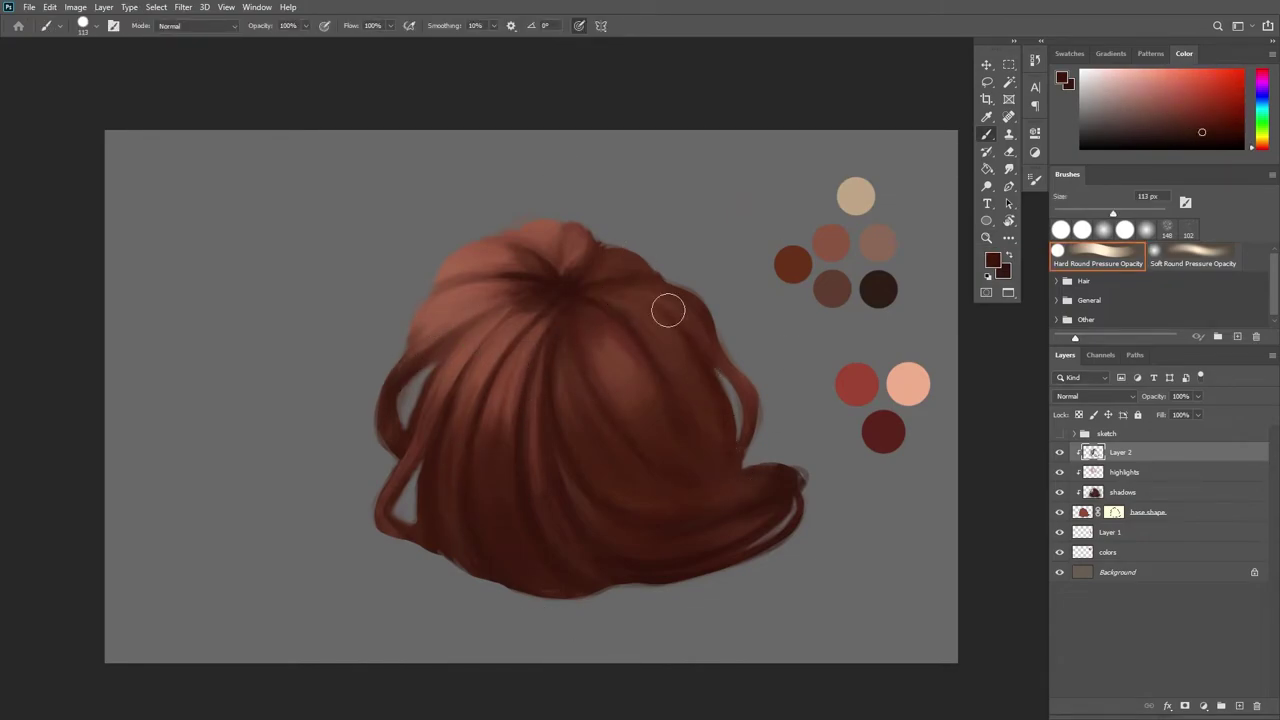
# Reduce the brush to 75 px and darken the right-side strands and tail with the dark brown and dark red swatches
pyautogui.press('[')
pyautogui.press('[')
pyautogui.press('[')
pyautogui.keyDown('alt'); pyautogui.click(880, 292); pyautogui.keyUp('alt')
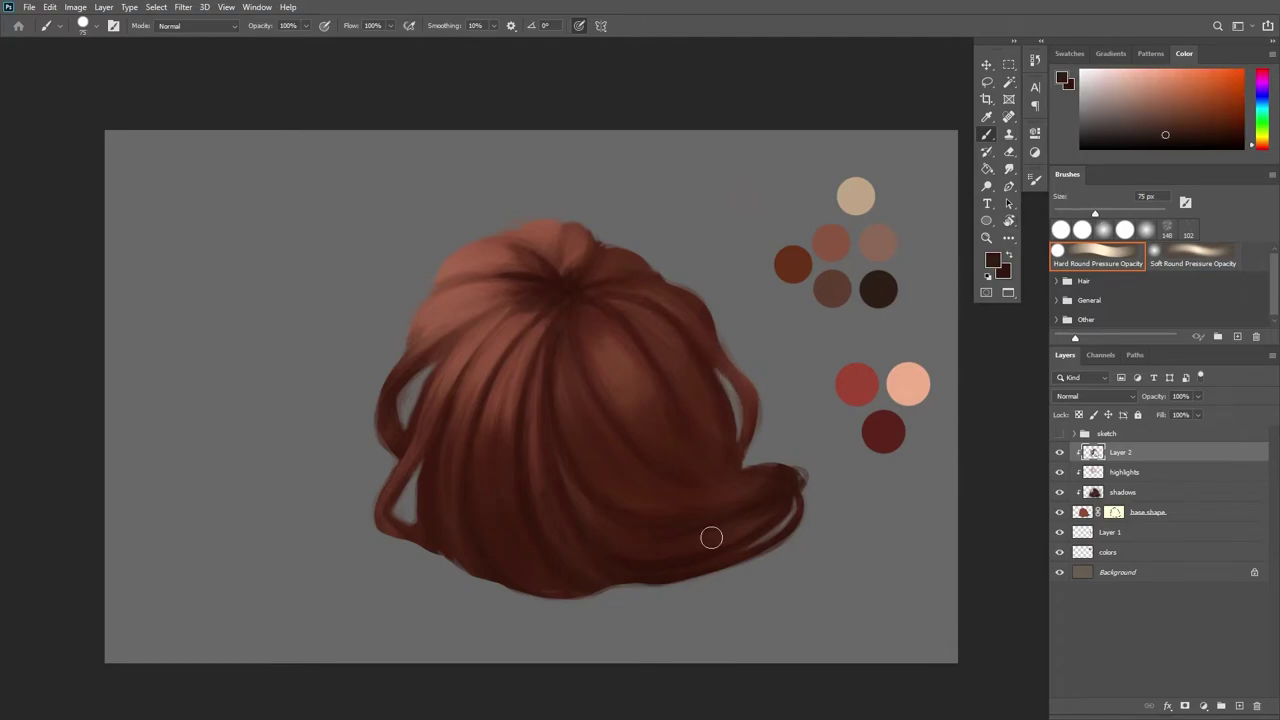
pyautogui.keyDown('alt'); pyautogui.click(885, 430); pyautogui.keyUp('alt')
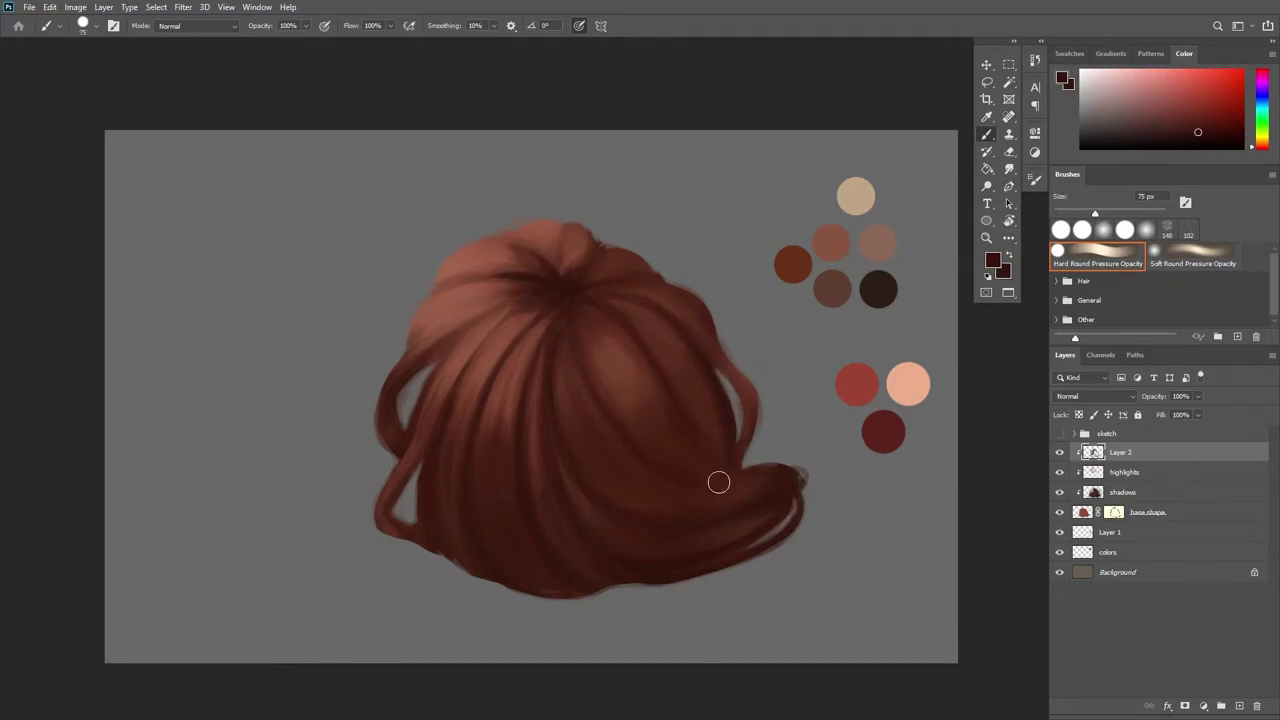
# Darken the hair on the crown's upper-right slope with sampled dark red-browns, using 113 px and 96 px brushes
pyautogui.press(']')
pyautogui.press(']')
pyautogui.press(']')
pyautogui.press('r')
pyautogui.moveTo(805, 427); pyautogui.dragTo(806, 348)
pyautogui.keyDown('alt'); pyautogui.click(663, 283); pyautogui.keyUp('alt')
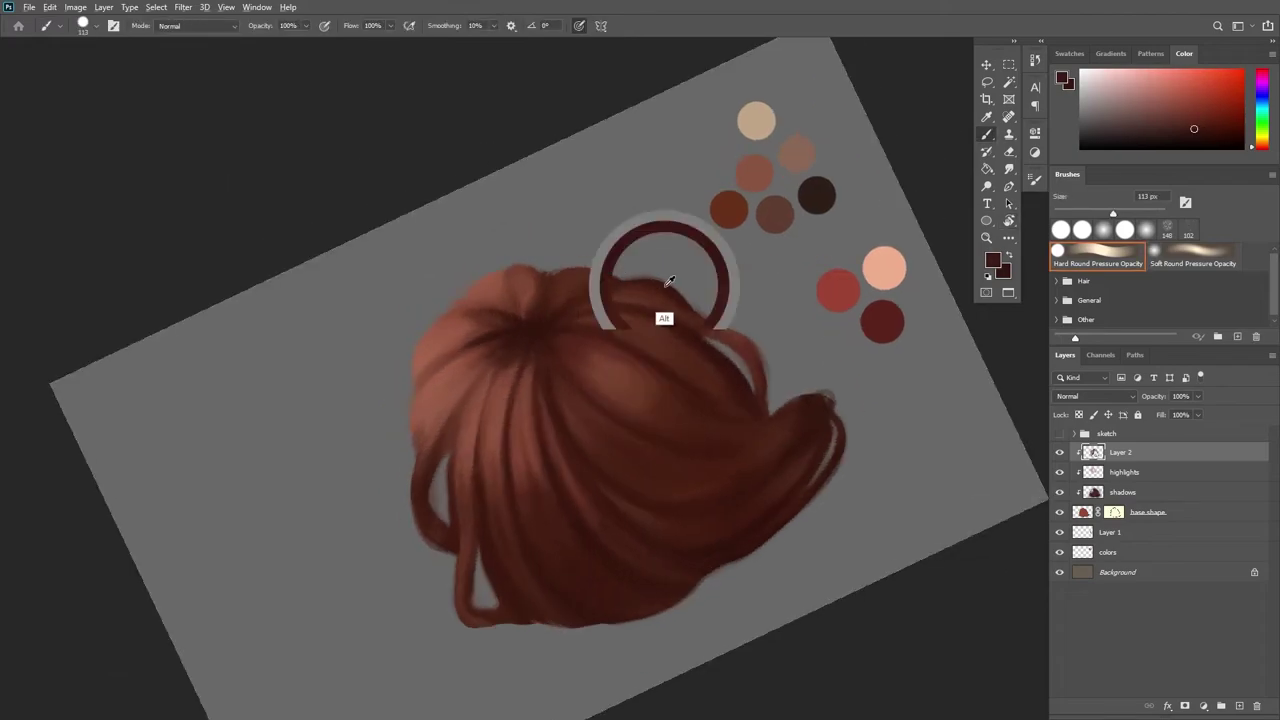
pyautogui.press('r')
pyautogui.press('Escape')
pyautogui.moveTo(598, 268); pyautogui.dragTo(640, 268)
pyautogui.press('[')
pyautogui.keyDown('alt'); pyautogui.click(576, 293); pyautogui.keyUp('alt')
pyautogui.keyDown('alt'); pyautogui.click(648, 256); pyautogui.keyUp('alt')
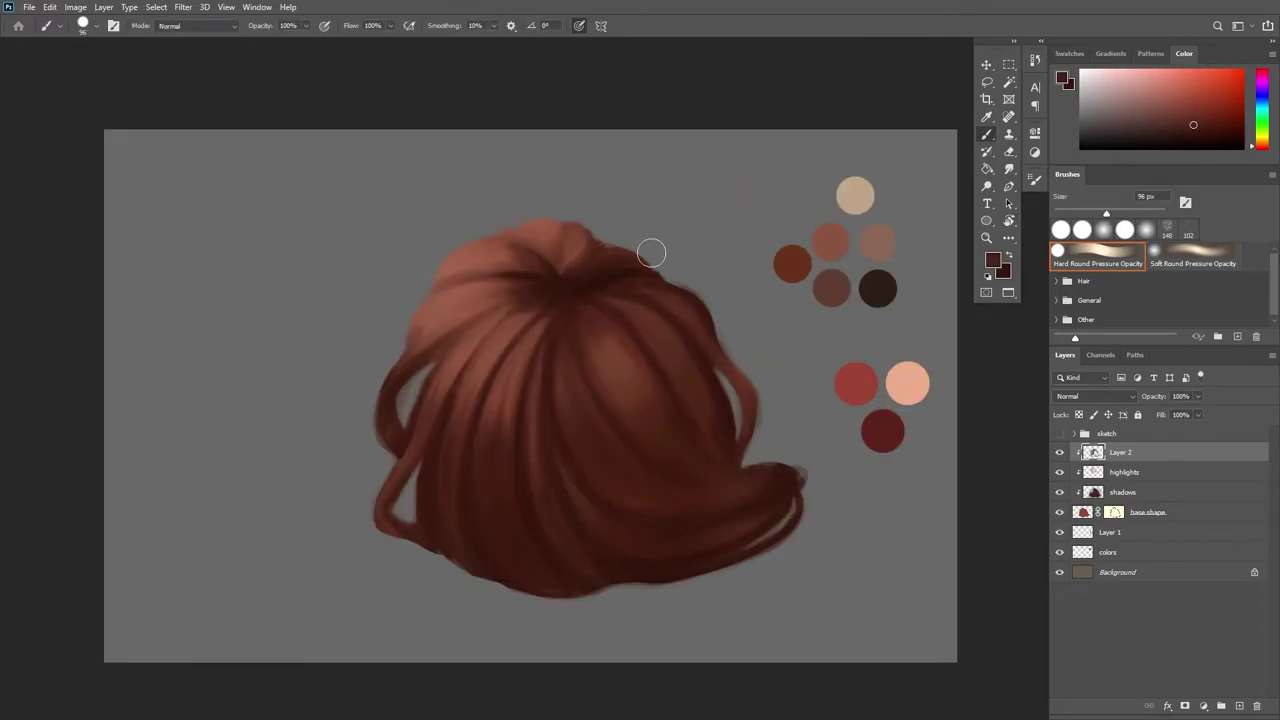
# Try adding a layer mask to Layer 1, and undo it
pyautogui.press('z')
pyautogui.moveTo(943, 308); pyautogui.dragTo(885, 310)
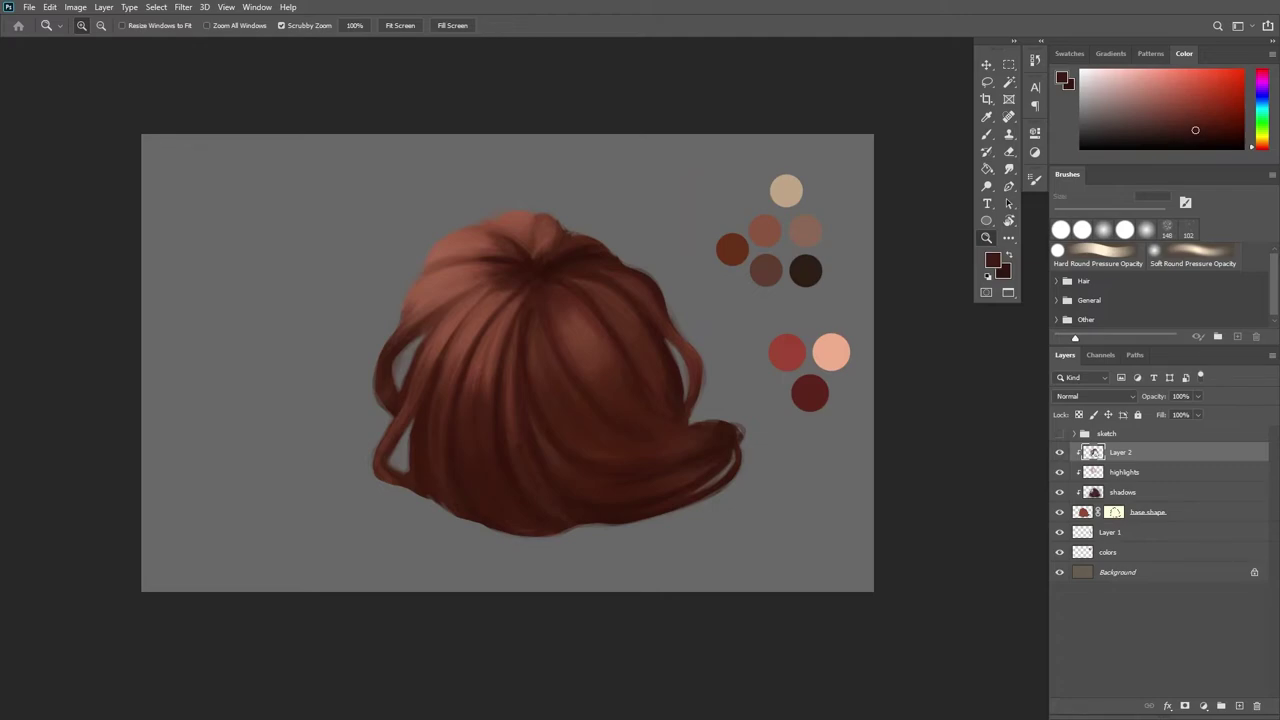
pyautogui.click(1115, 512)
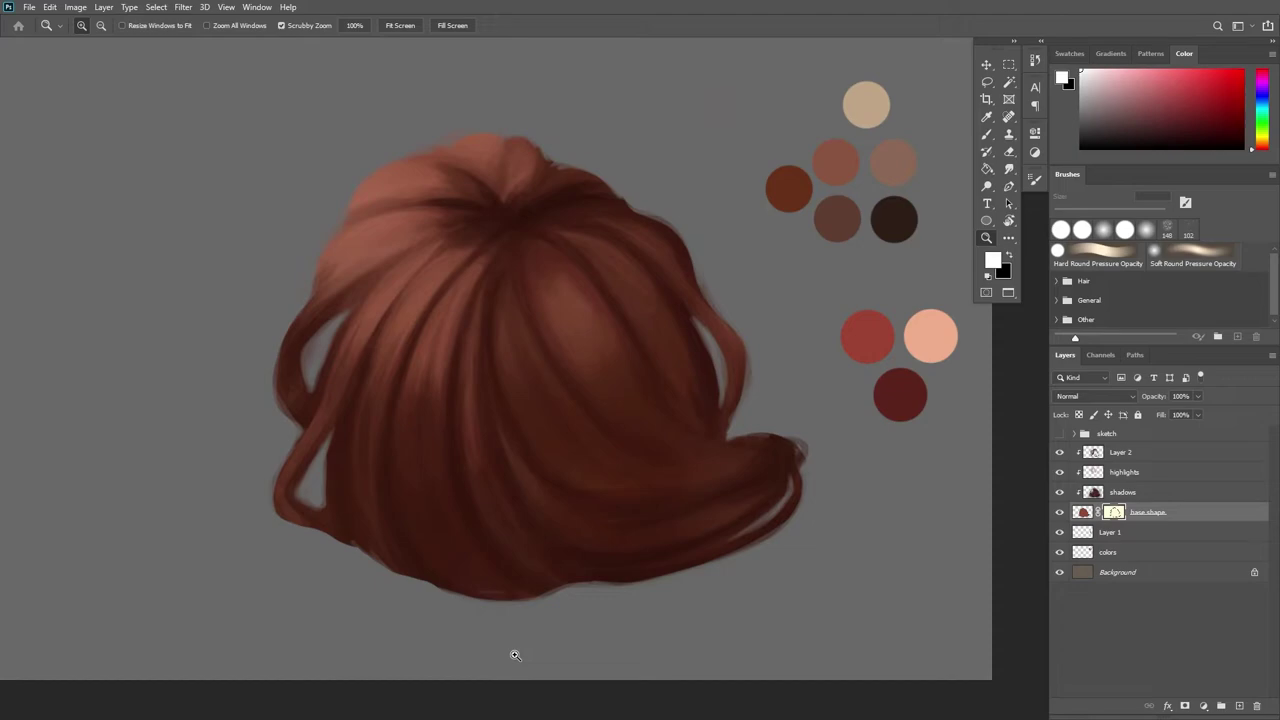
pyautogui.press('b')
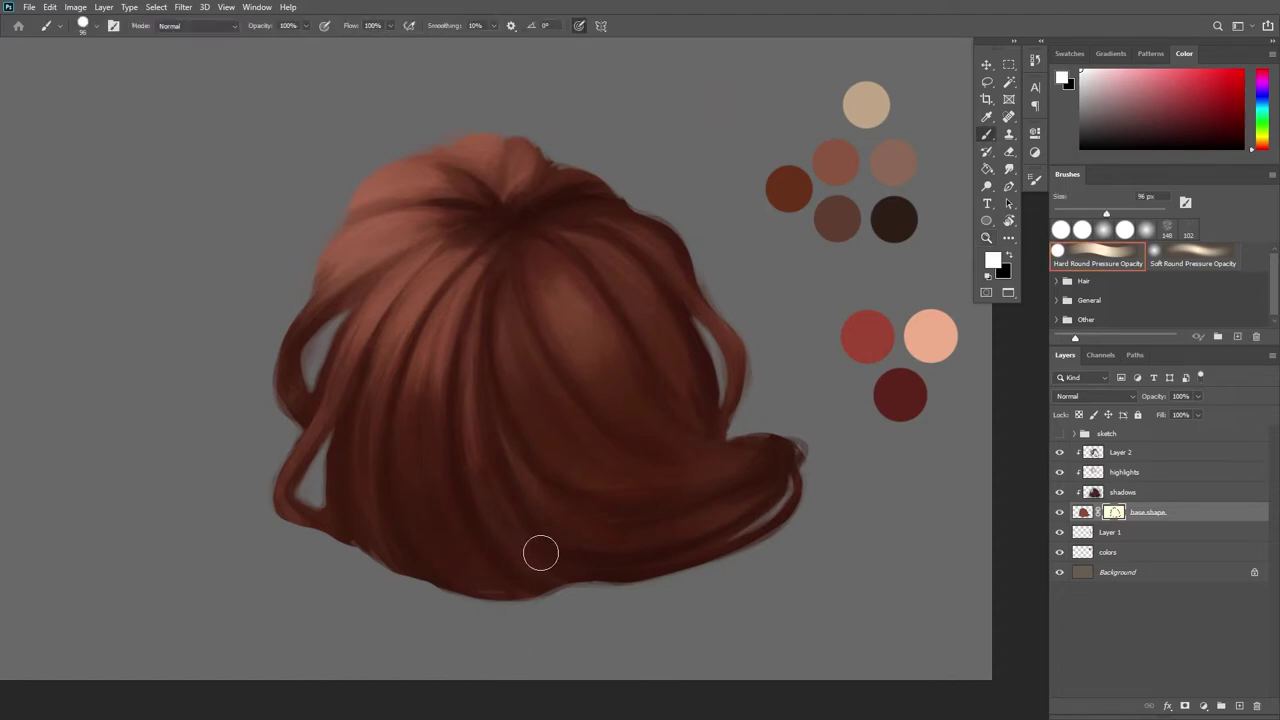
pyautogui.click(1084, 512)
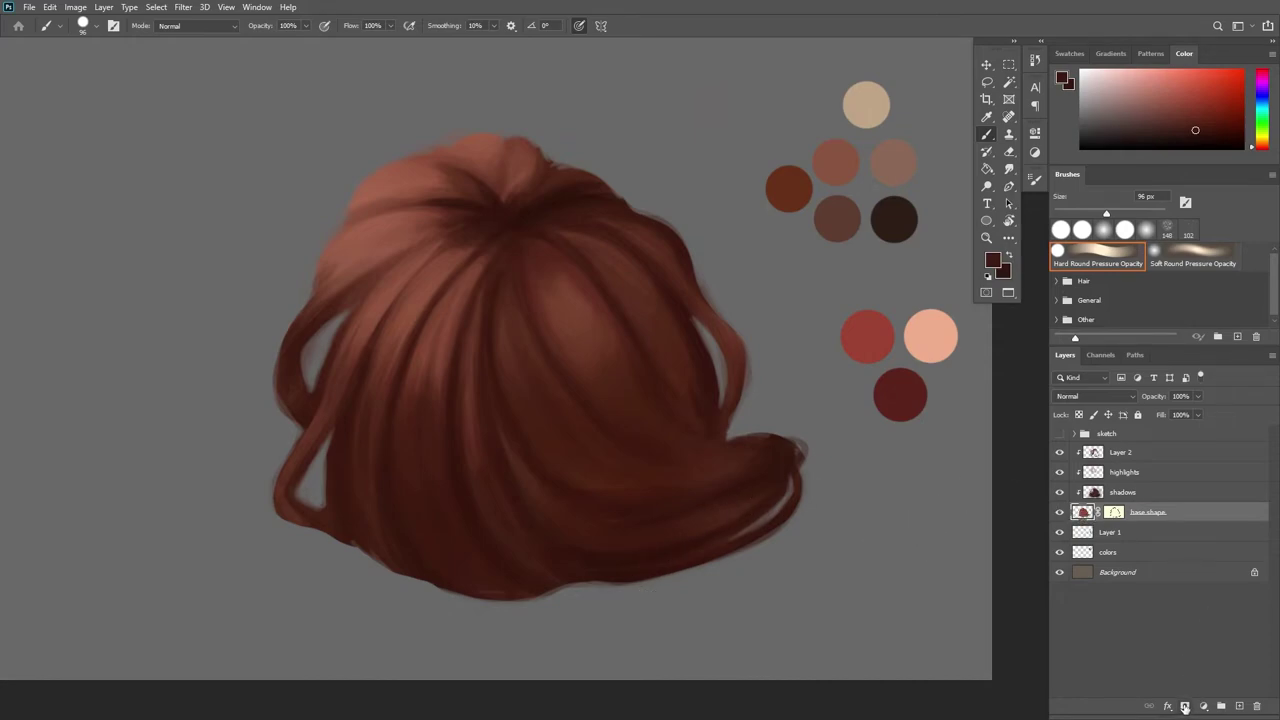
pyautogui.click(1135, 537)
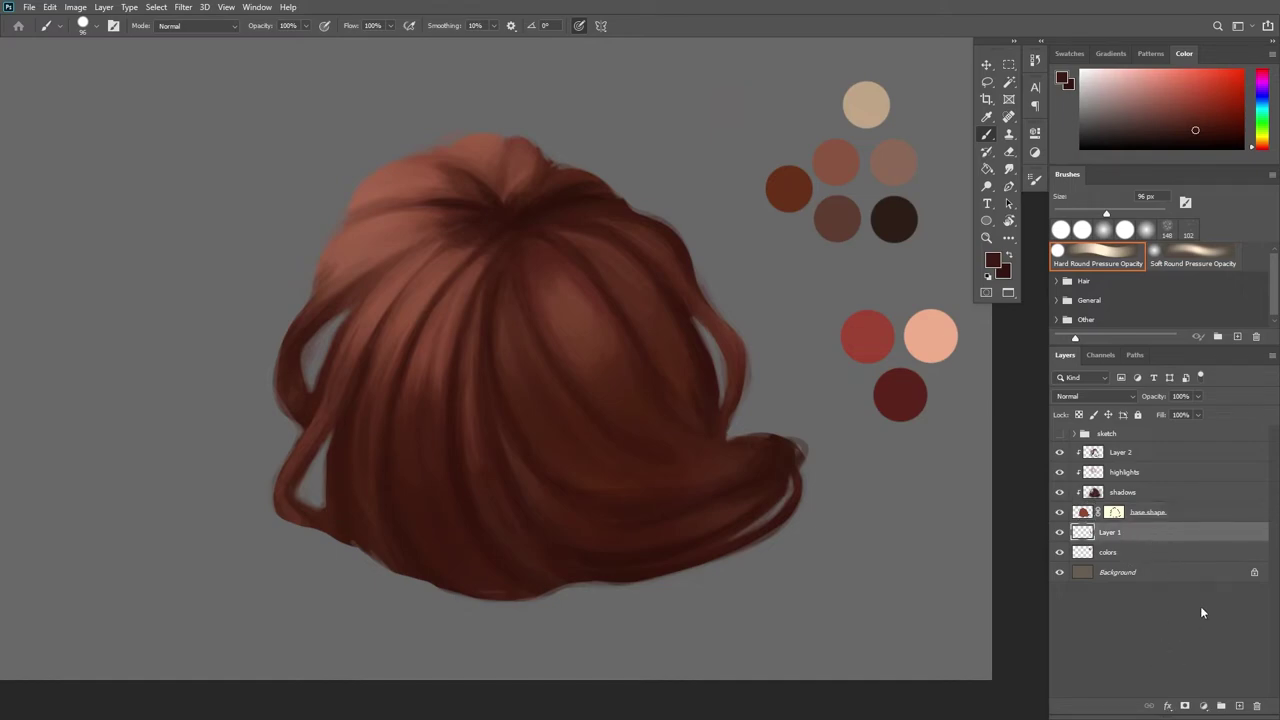
pyautogui.click(1185, 706)
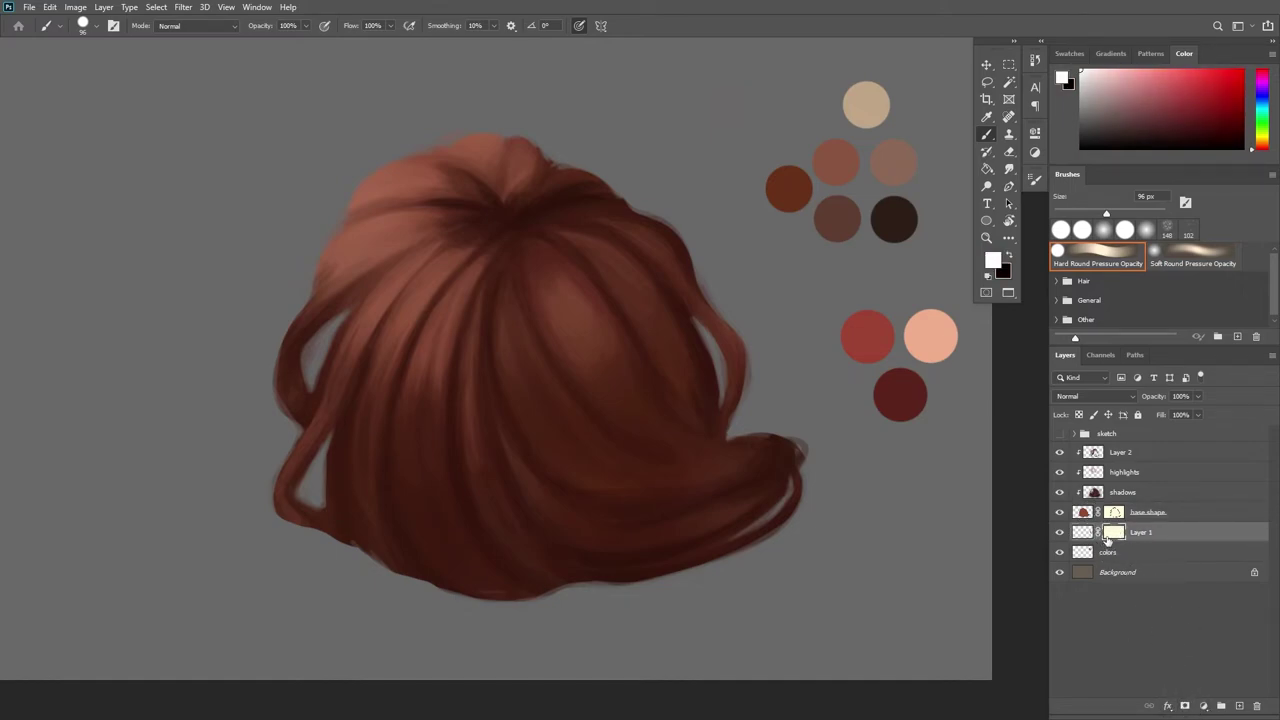
pyautogui.hotkey('ctrl', 'z')
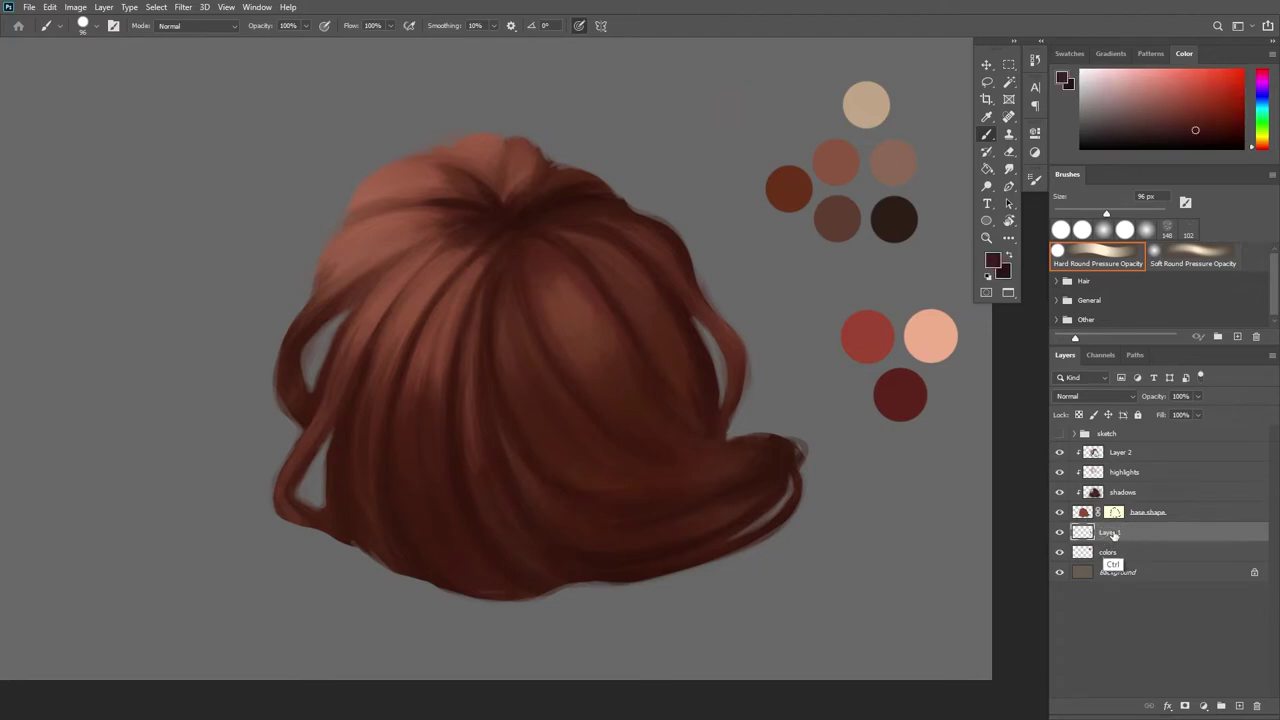
# Hide thin streaks across the tail by painting black on the base shape mask with a 32 px brush
pyautogui.click(1112, 513)
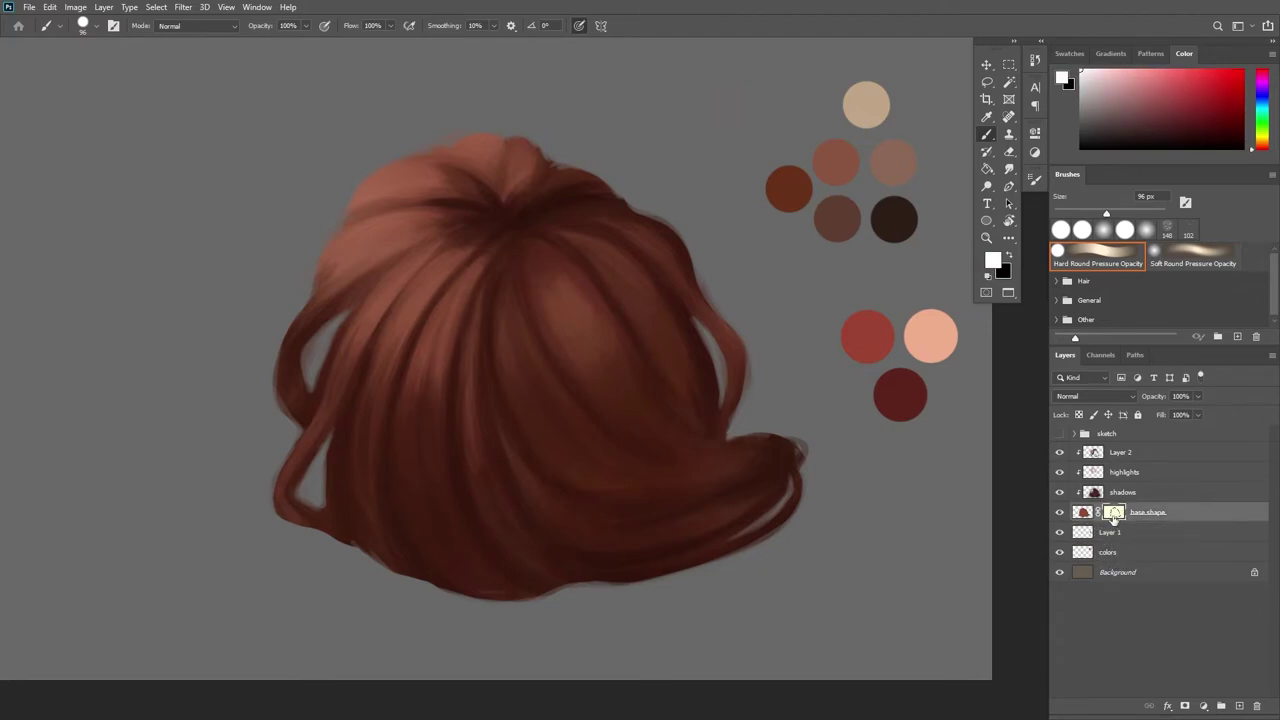
pyautogui.click(1084, 513)
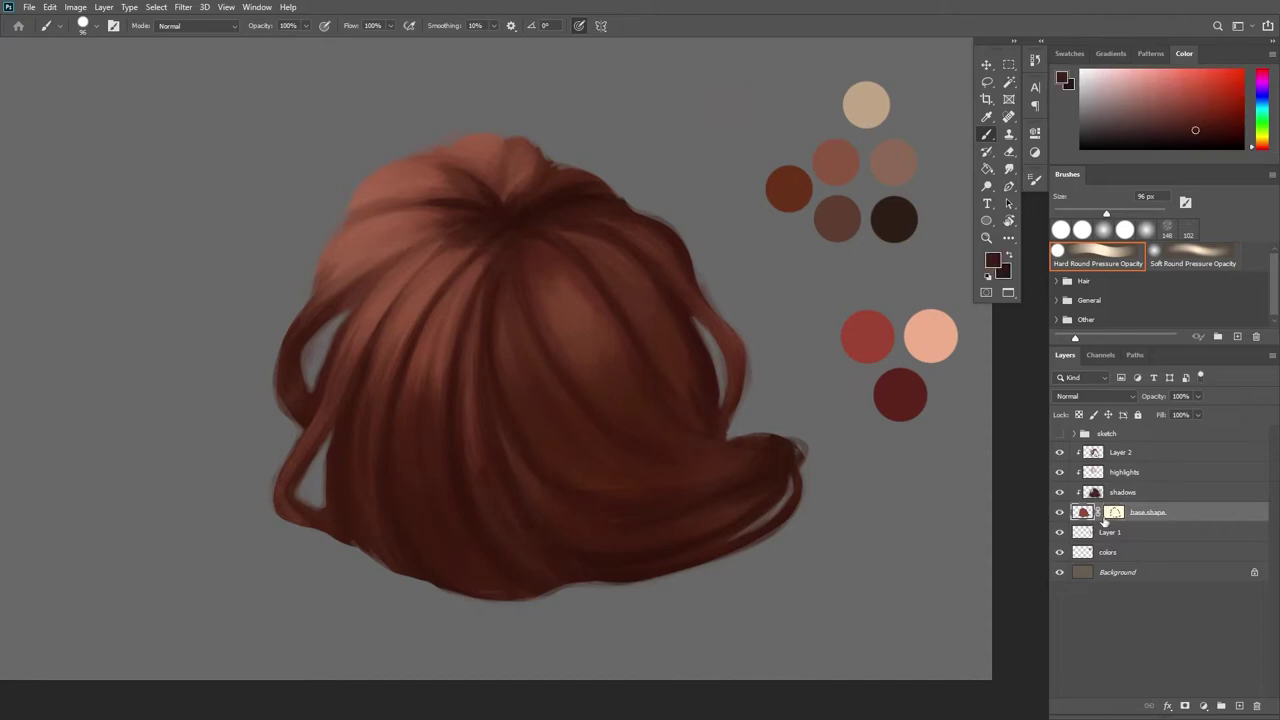
pyautogui.click(1115, 513)
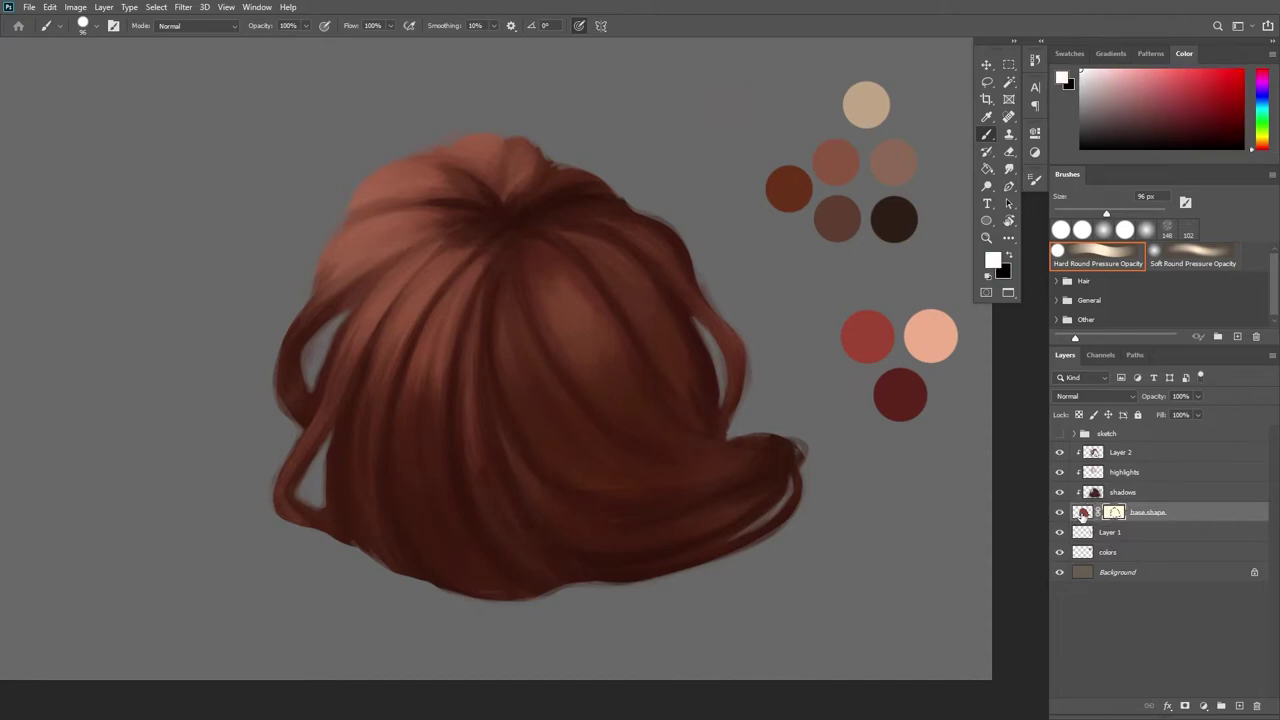
pyautogui.click(1080, 513)
pyautogui.click(1116, 513)
pyautogui.press('x')
pyautogui.moveTo(799, 488)
pyautogui.mouseDown()
pyautogui.moveTo(711, 563)
pyautogui.moveTo(660, 574)
pyautogui.moveTo(648, 562)
pyautogui.mouseUp()
pyautogui.moveTo(752, 484)
pyautogui.mouseDown()
pyautogui.moveTo(596, 526)
pyautogui.moveTo(628, 518)
pyautogui.mouseUp()
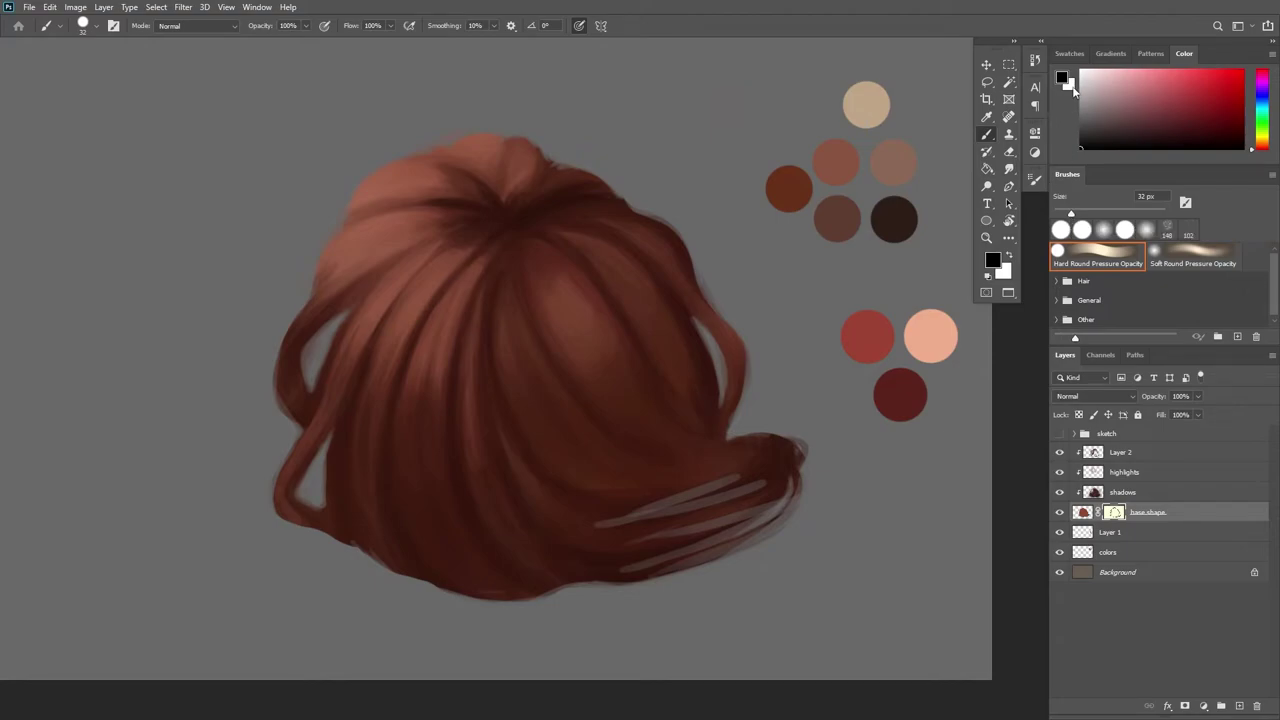
# Paint white on the base shape mask with a 123 px brush to restore the tail streaks and narrow the upper-left loop's gap
pyautogui.press('x')
pyautogui.press('s')
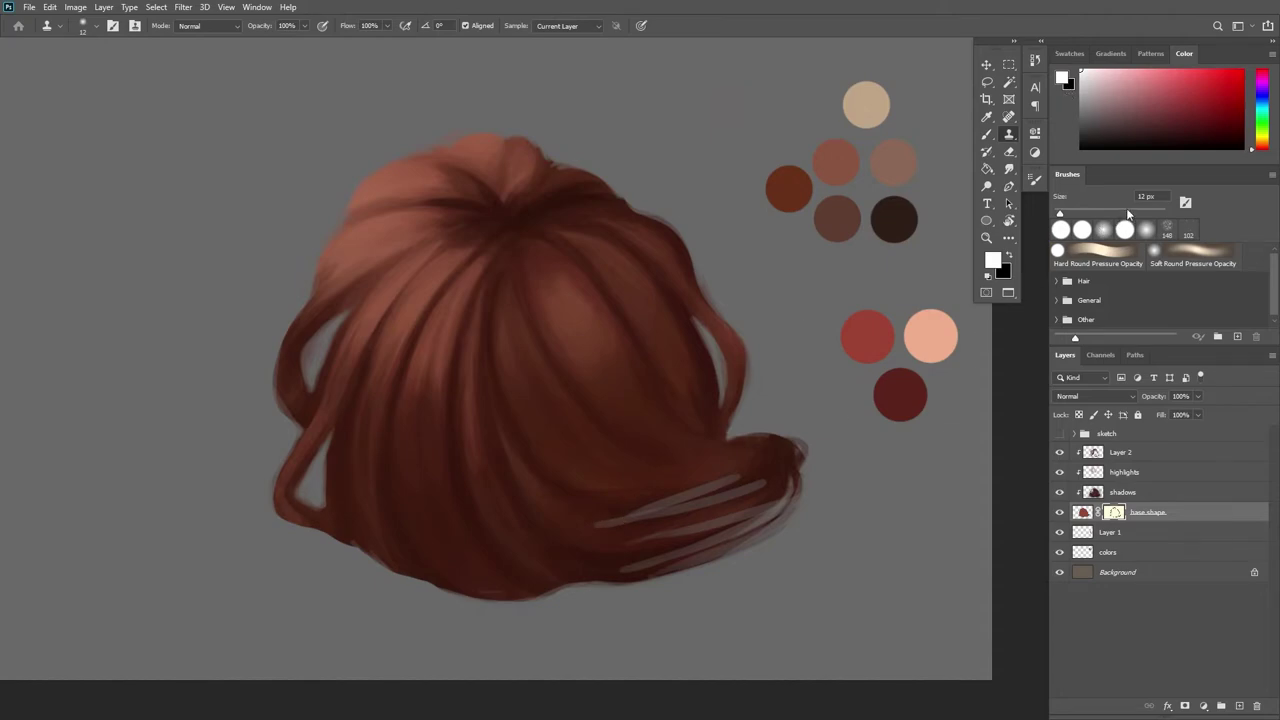
pyautogui.click(723, 493)
pyautogui.click(632, 274)
pyautogui.press('b')
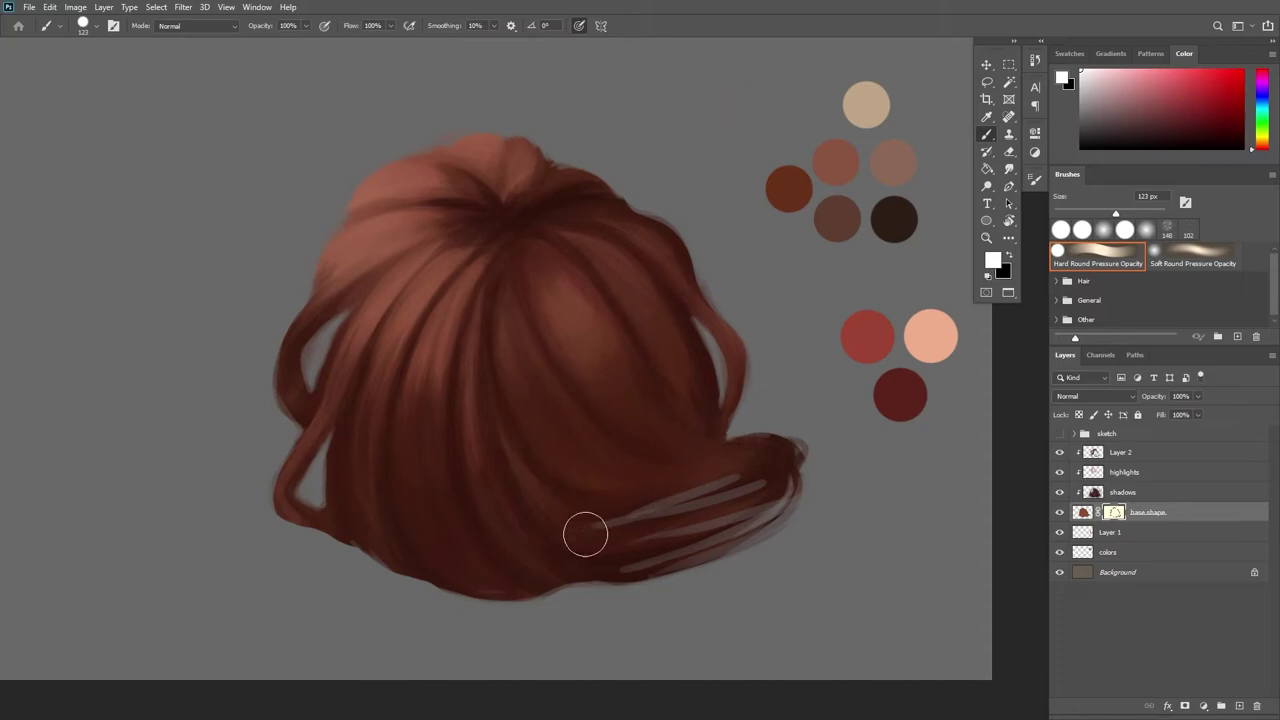
pyautogui.moveTo(586, 531); pyautogui.dragTo(791, 463)
pyautogui.moveTo(609, 522)
pyautogui.mouseDown()
pyautogui.moveTo(759, 487)
pyautogui.moveTo(806, 493)
pyautogui.moveTo(610, 573)
pyautogui.moveTo(753, 528)
pyautogui.moveTo(677, 579)
pyautogui.moveTo(714, 584)
pyautogui.mouseUp()
pyautogui.hotkey('ctrl', 'z')
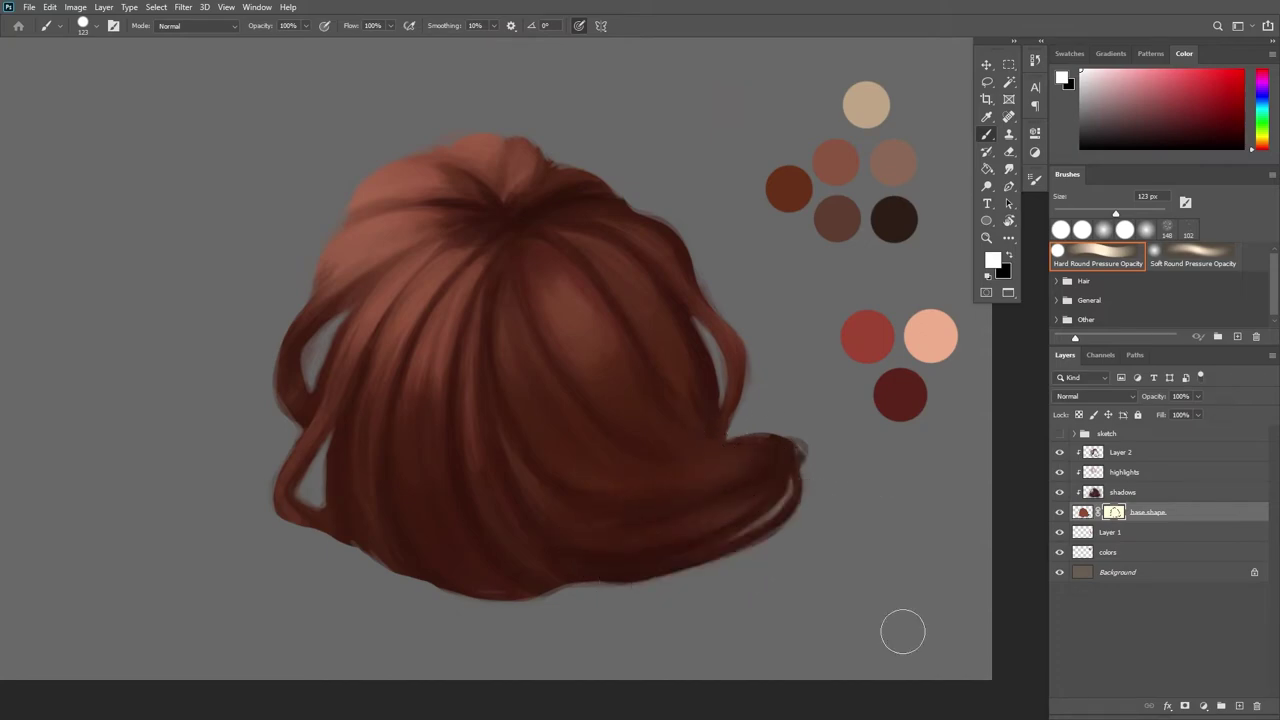
pyautogui.moveTo(366, 289)
pyautogui.mouseDown()
pyautogui.moveTo(319, 358)
pyautogui.moveTo(367, 291)
pyautogui.moveTo(301, 354)
pyautogui.moveTo(359, 285)
pyautogui.moveTo(304, 342)
pyautogui.moveTo(363, 287)
pyautogui.moveTo(295, 383)
pyautogui.moveTo(342, 297)
pyautogui.moveTo(300, 388)
pyautogui.mouseUp()
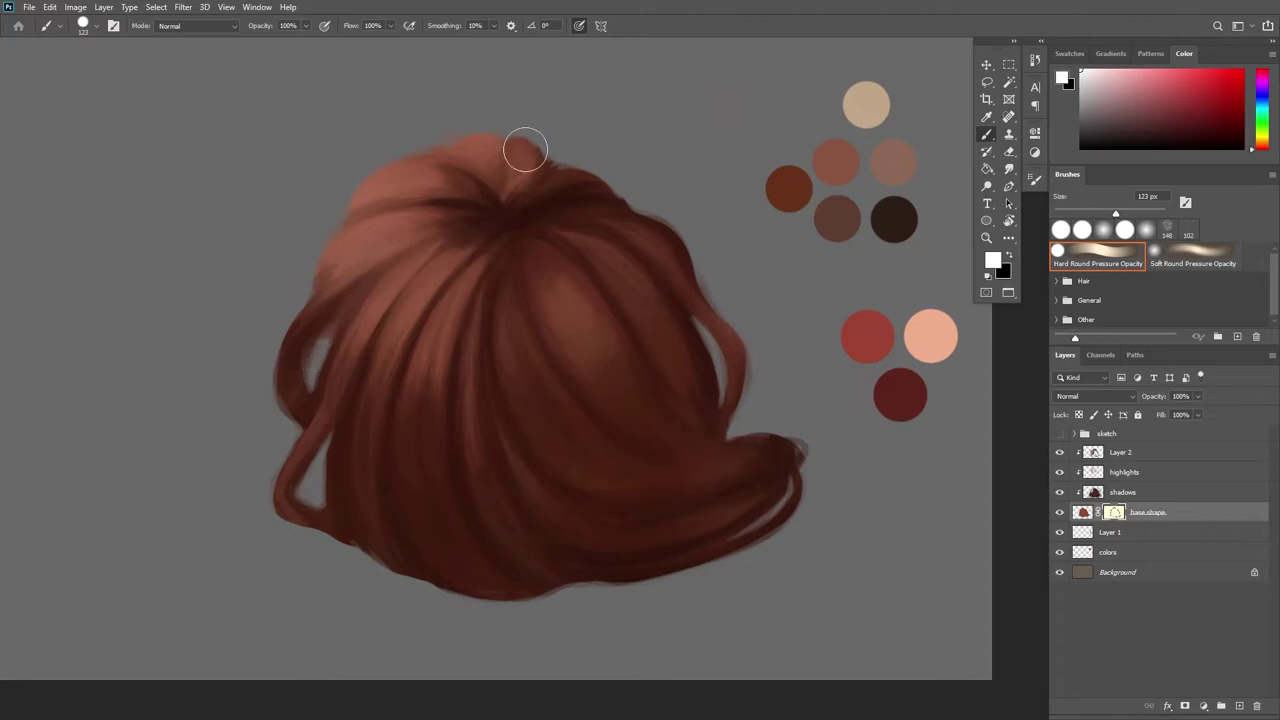
# Compare the painting with Layer 2 and the highlights layer hidden and shown
pyautogui.press('z')
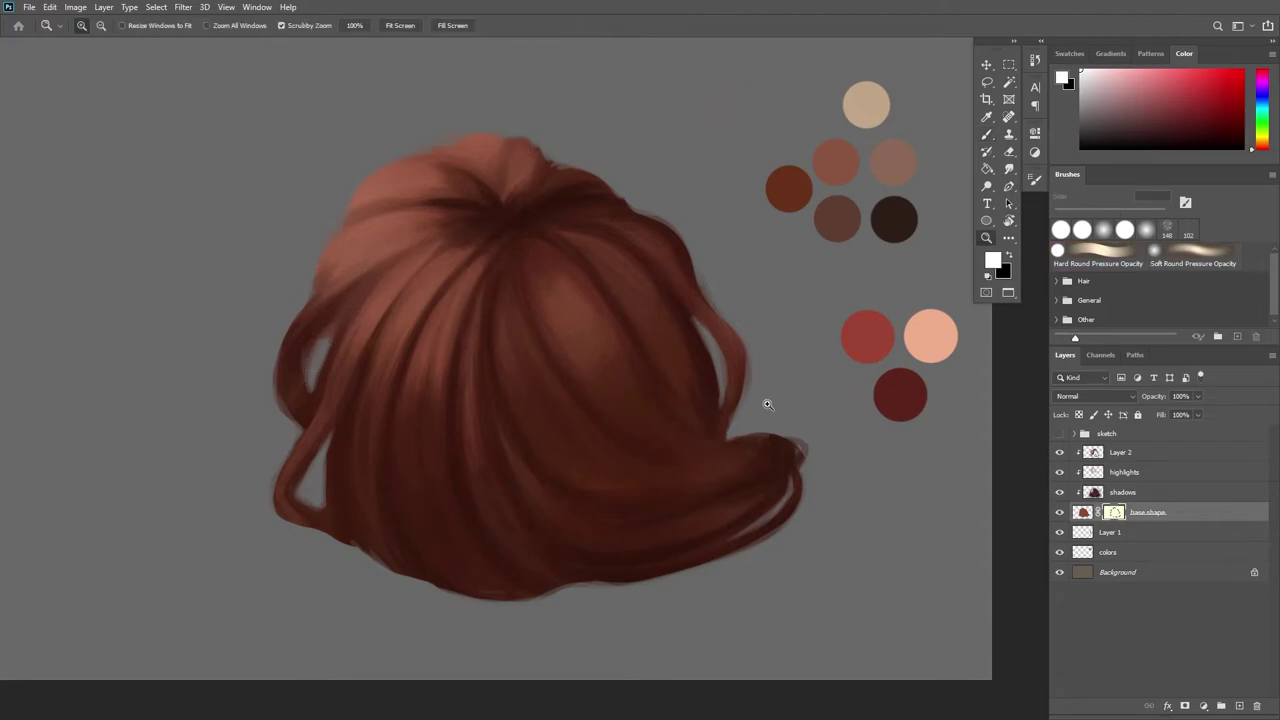
pyautogui.moveTo(767, 404); pyautogui.dragTo(695, 408)
pyautogui.click(1121, 453)
pyautogui.click(1060, 453)
pyautogui.click(1060, 472)
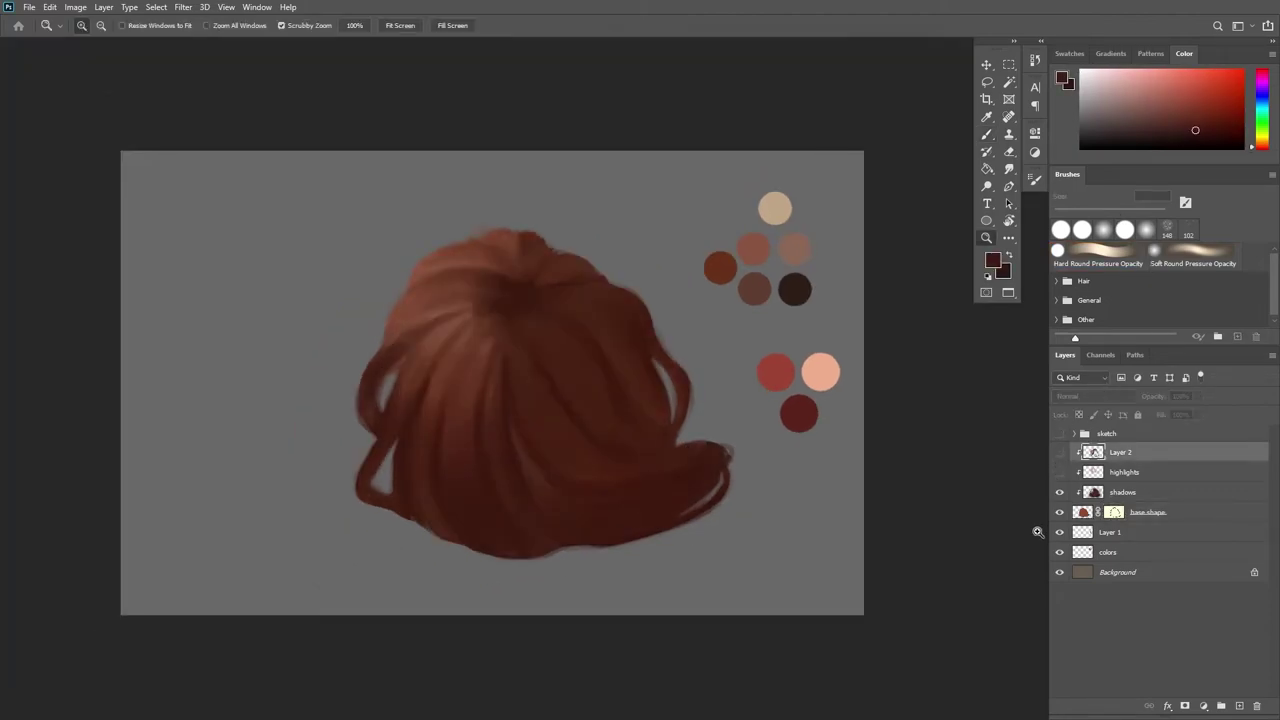
pyautogui.click(1059, 476)
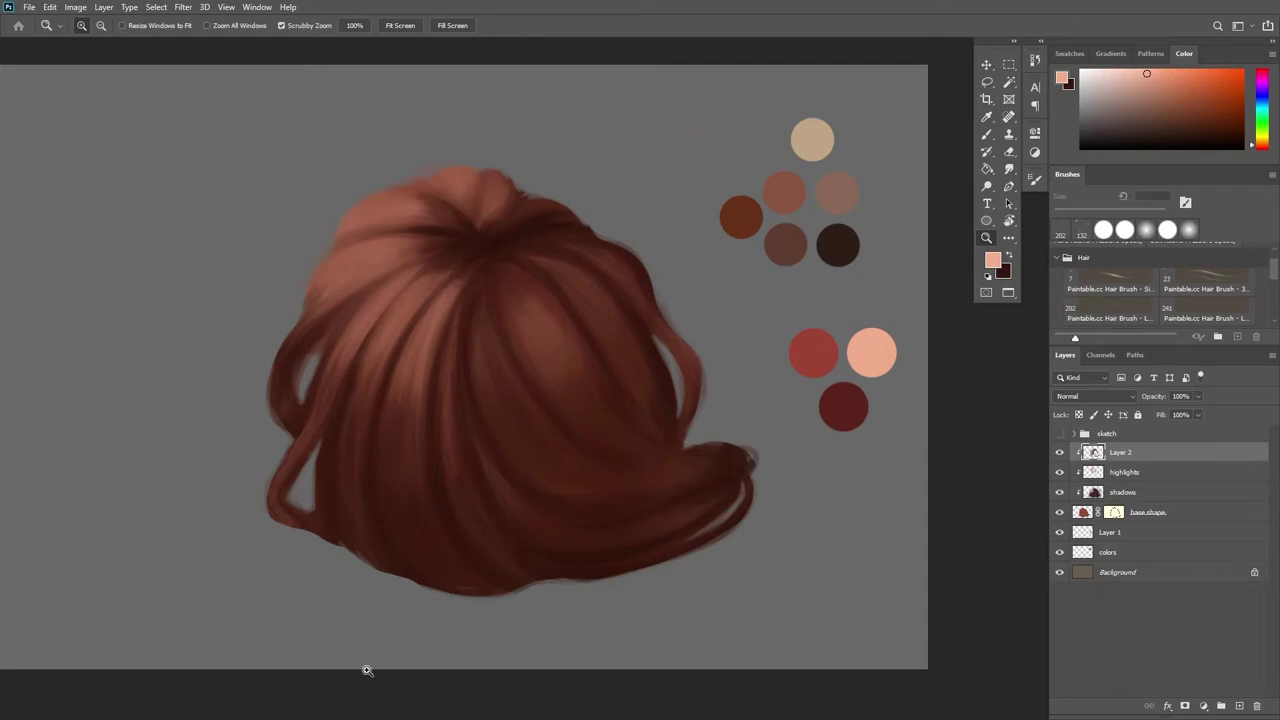
pyautogui.click(1055, 259)
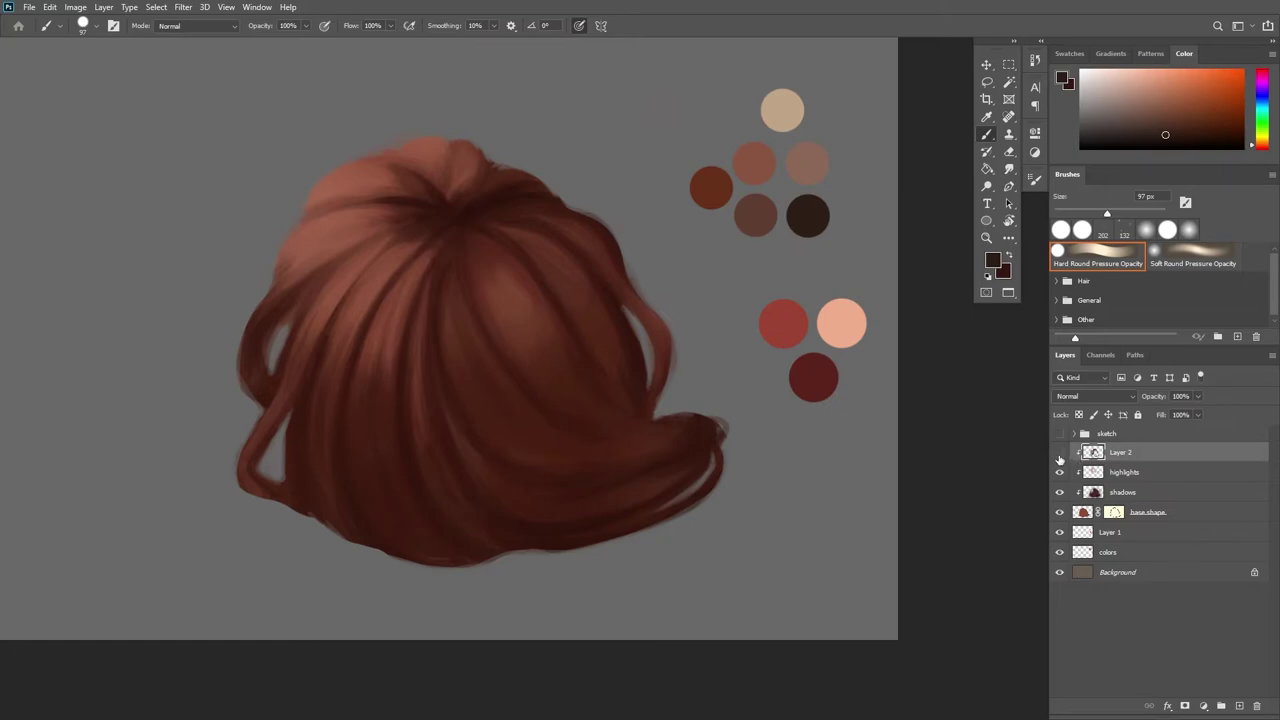
pyautogui.click(1060, 453)
pyautogui.click(1059, 453)
# Define the dark strand lines through the lower centre and tail on Layer 2 with sampled dark browns, using 76 px and 125 px brushes
pyautogui.press('z')
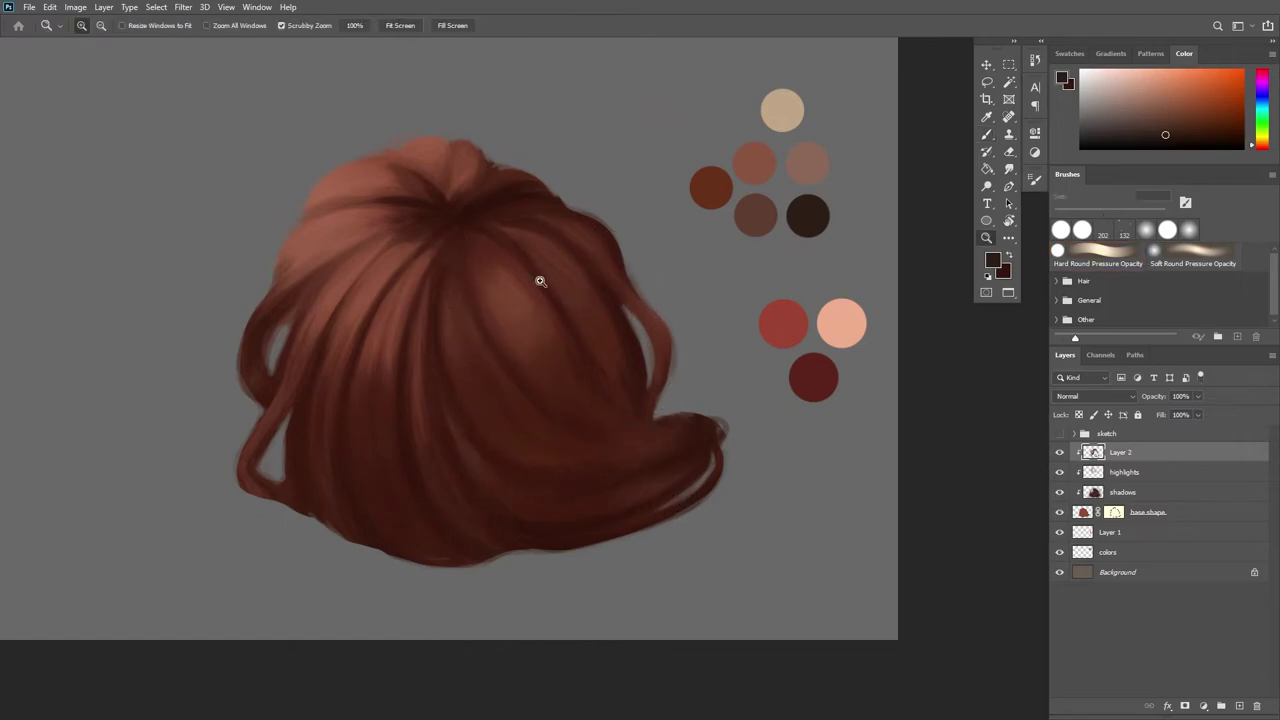
pyautogui.moveTo(726, 468)
pyautogui.mouseDown()
pyautogui.moveTo(754, 454)
pyautogui.moveTo(720, 456)
pyautogui.mouseUp()
pyautogui.press('z')
pyautogui.keyDown('alt'); pyautogui.click(437, 423); pyautogui.keyUp('alt')
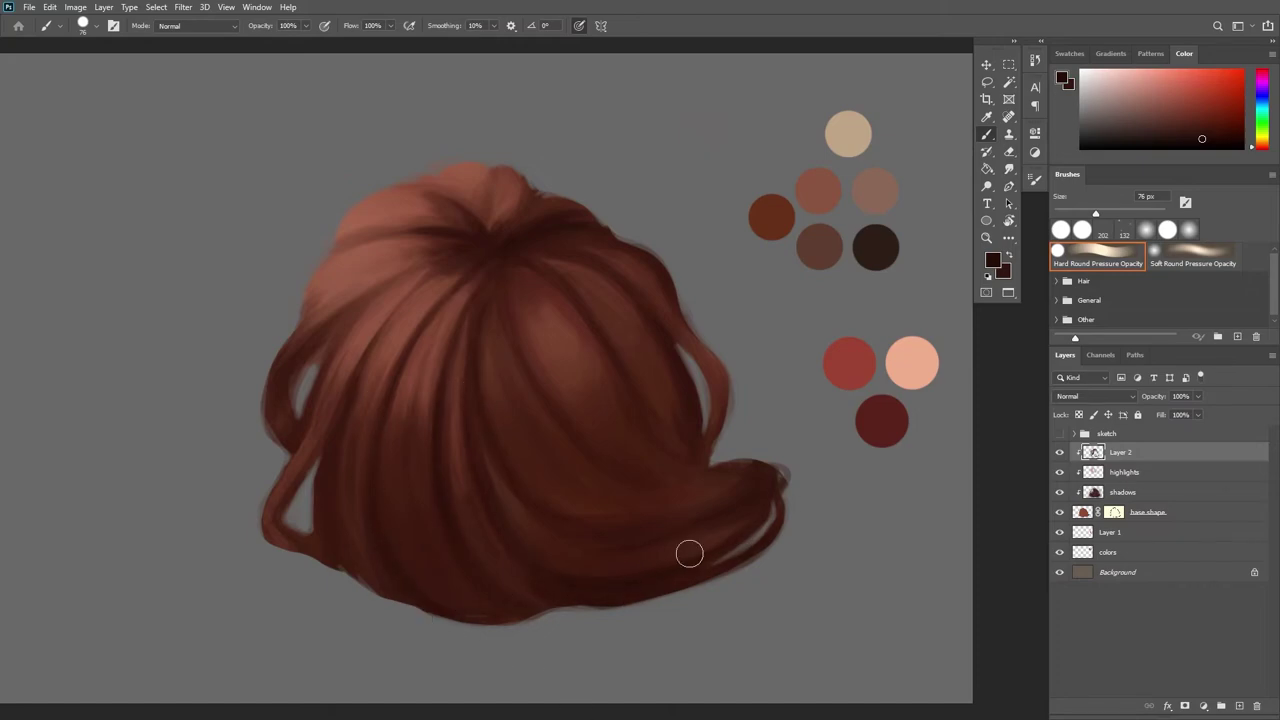
pyautogui.moveTo(1096, 213); pyautogui.dragTo(1116, 213)
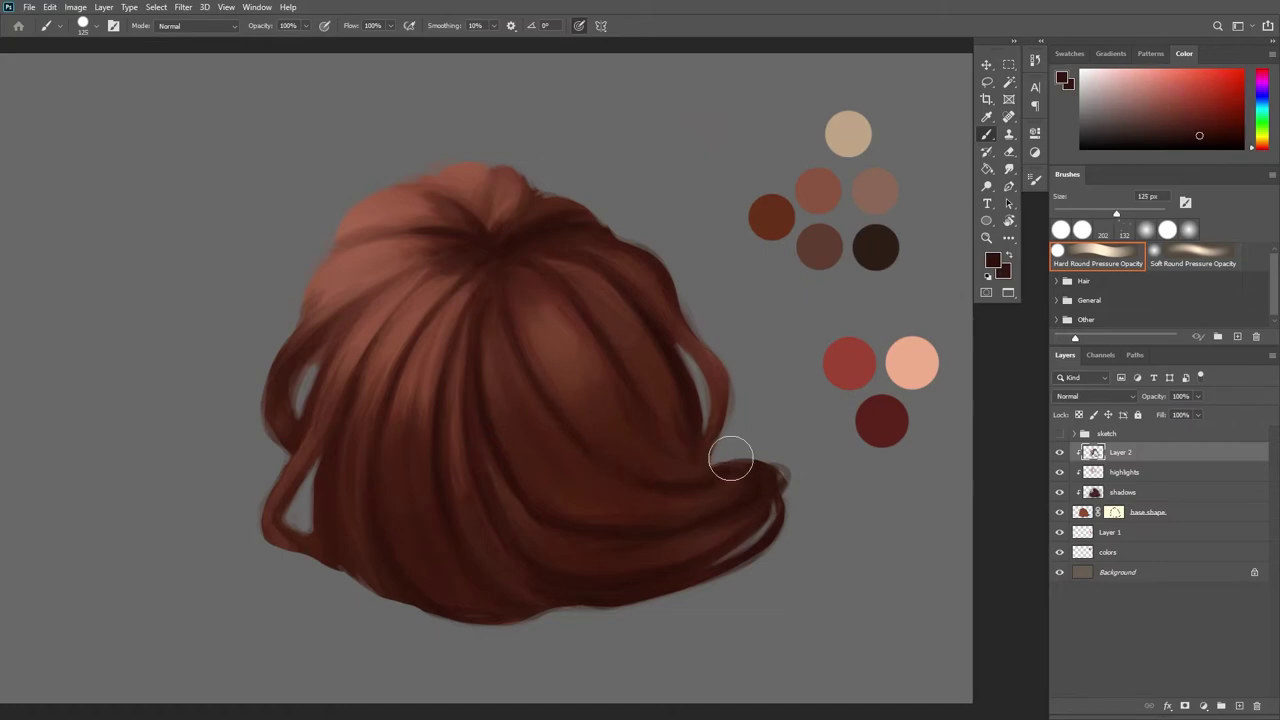
pyautogui.keyDown('alt'); pyautogui.click(724, 458); pyautogui.keyUp('alt')
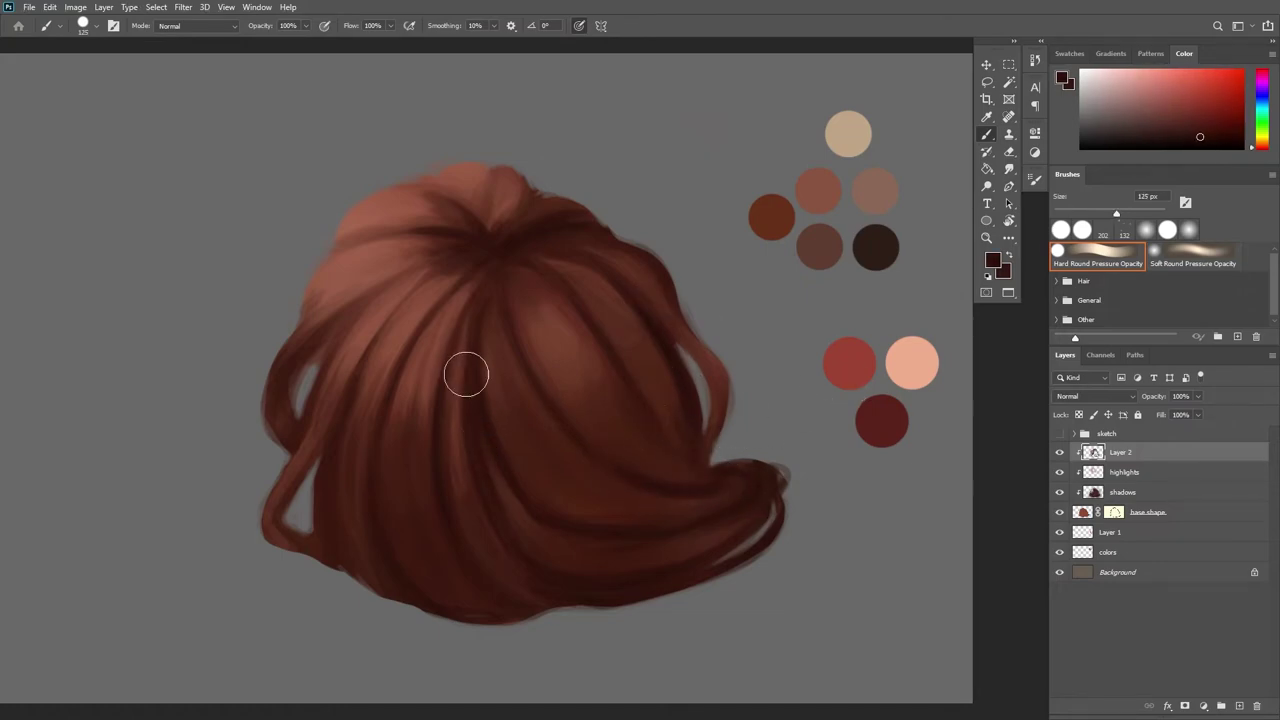
# Darken the strands running down from the central parting with sampled dark red-browns at 125 px
pyautogui.moveTo(466, 374); pyautogui.dragTo(495, 478)
pyautogui.keyDown('alt'); pyautogui.click(540, 551); pyautogui.keyUp('alt')
pyautogui.keyDown('alt'); pyautogui.click(706, 534); pyautogui.keyUp('alt')
pyautogui.keyDown('alt'); pyautogui.click(694, 543); pyautogui.keyUp('alt')
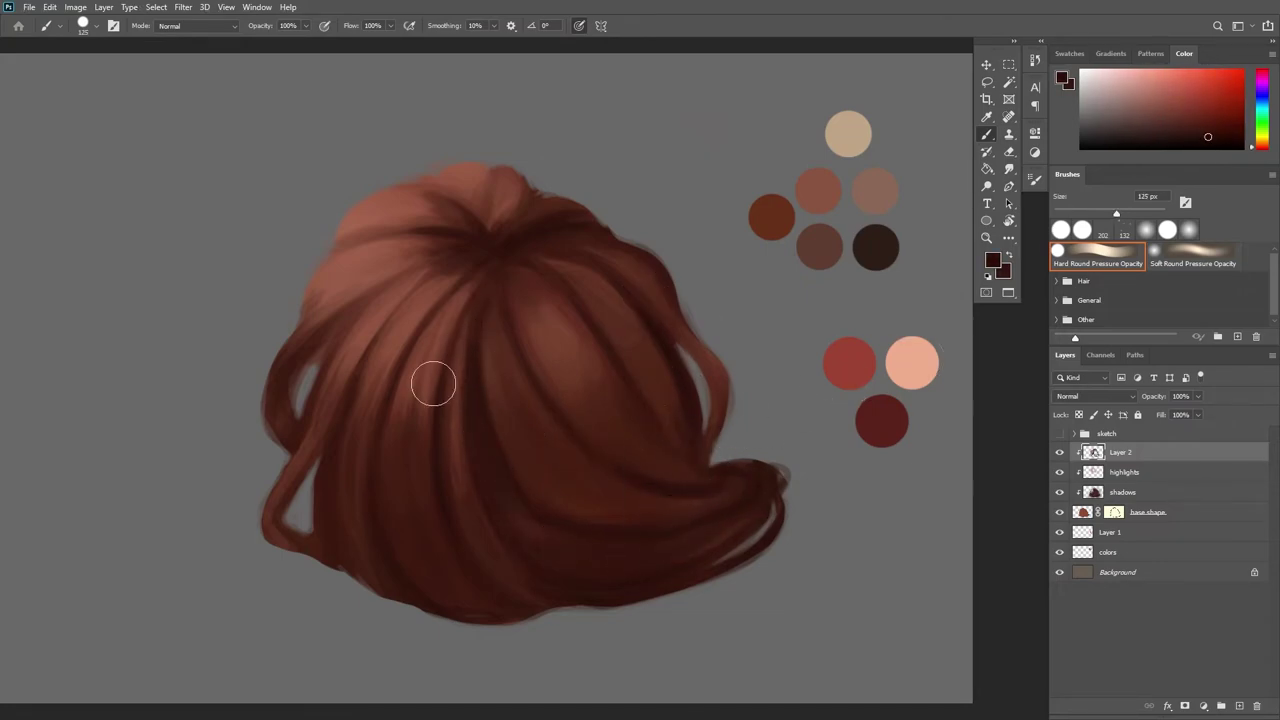
pyautogui.moveTo(466, 410); pyautogui.dragTo(502, 515)
# Enlarge the brush to 341 px and lay a broad dark shadow from the lower centre towards the tail
pyautogui.moveTo(1116, 213); pyautogui.dragTo(1145, 213)
pyautogui.moveTo(512, 396)
pyautogui.mouseDown()
pyautogui.moveTo(648, 425)
pyautogui.moveTo(734, 481)
pyautogui.mouseUp()
pyautogui.moveTo(550, 369); pyautogui.dragTo(609, 326)
pyautogui.keyDown('alt'); pyautogui.click(561, 364); pyautogui.keyUp('alt')
pyautogui.keyDown('alt'); pyautogui.click(638, 455); pyautogui.keyUp('alt')
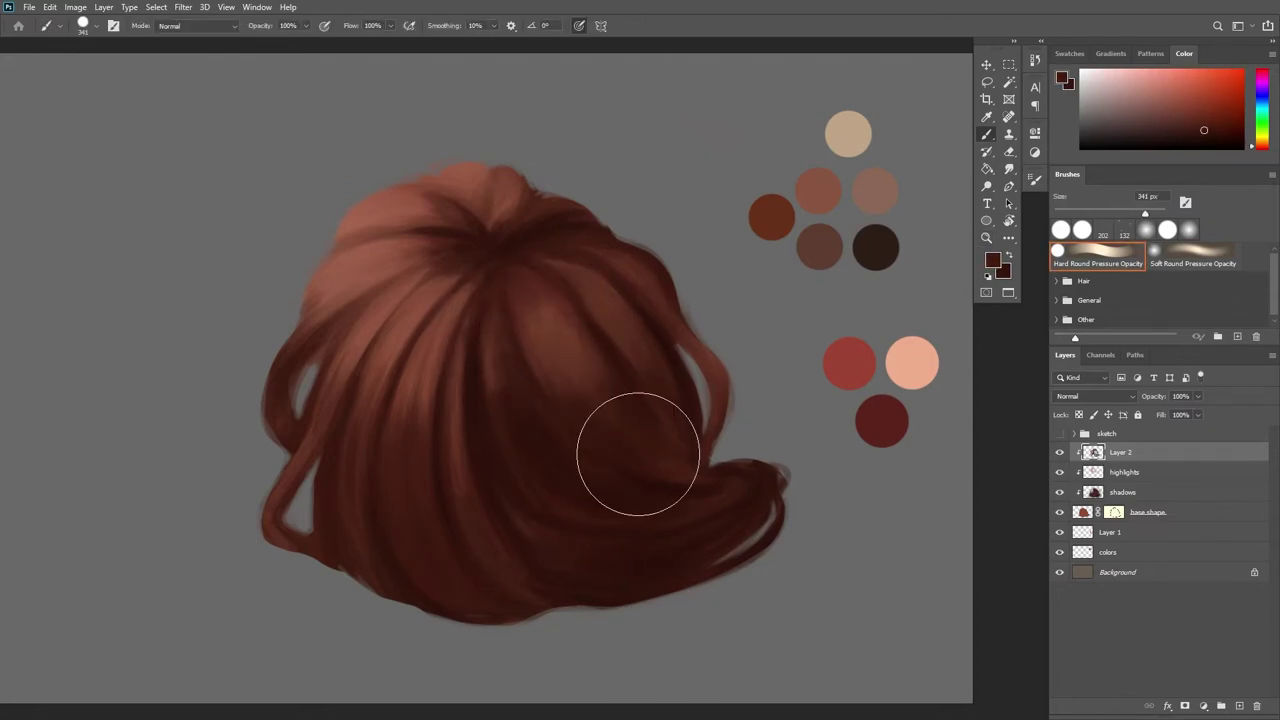
# Blend the shadow's edge and the roots below the crown with browns sampled from the surrounding hair
pyautogui.moveTo(501, 365); pyautogui.dragTo(512, 405)
pyautogui.keyDown('alt'); pyautogui.click(662, 544); pyautogui.keyUp('alt')
pyautogui.moveTo(500, 262); pyautogui.dragTo(505, 294)
pyautogui.keyDown('alt'); pyautogui.click(680, 529); pyautogui.keyUp('alt')
pyautogui.keyDown('alt'); pyautogui.click(567, 411); pyautogui.keyUp('alt')
pyautogui.keyDown('alt'); pyautogui.click(601, 405); pyautogui.keyUp('alt')
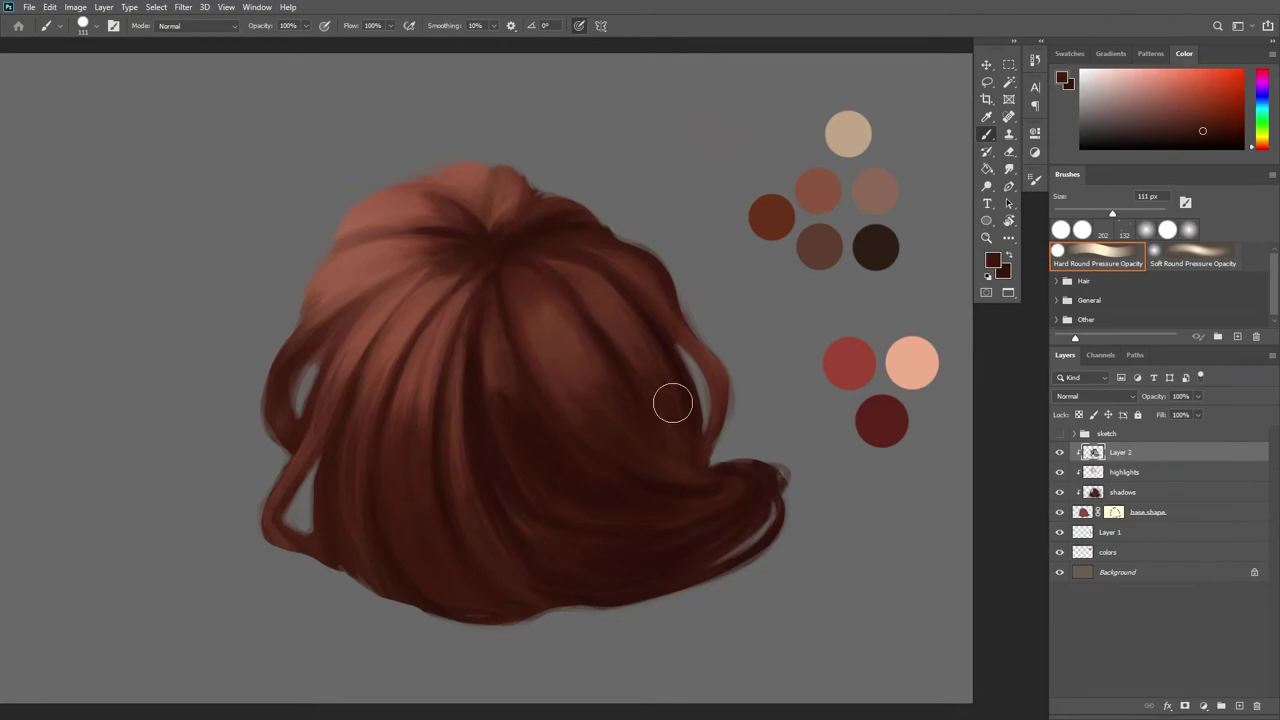
# Deepen the lower centre and the hair leading into the tail with sampled dark browns, using a 199 px brush
pyautogui.moveTo(878, 418)
pyautogui.mouseDown()
pyautogui.moveTo(808, 534)
pyautogui.moveTo(856, 534)
pyautogui.mouseUp()
pyautogui.moveTo(595, 466); pyautogui.dragTo(699, 465)
pyautogui.moveTo(542, 434); pyautogui.dragTo(628, 532)
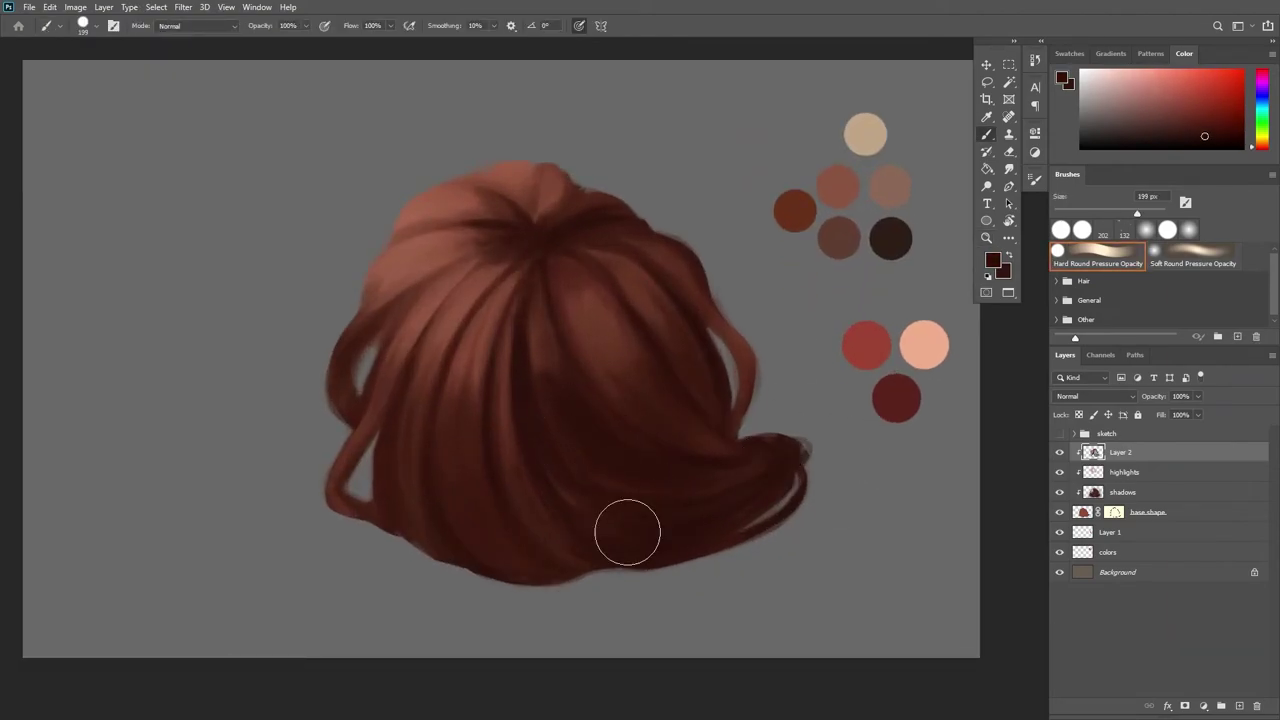
pyautogui.keyDown('alt'); pyautogui.click(621, 482); pyautogui.keyUp('alt')
pyautogui.moveTo(724, 412); pyautogui.dragTo(754, 455)
# Keep a grouped copy of the hair layers below the colors layer, and darken the centre strands with sampled browns on Layer 2
pyautogui.hotkey('ctrl', 'space')
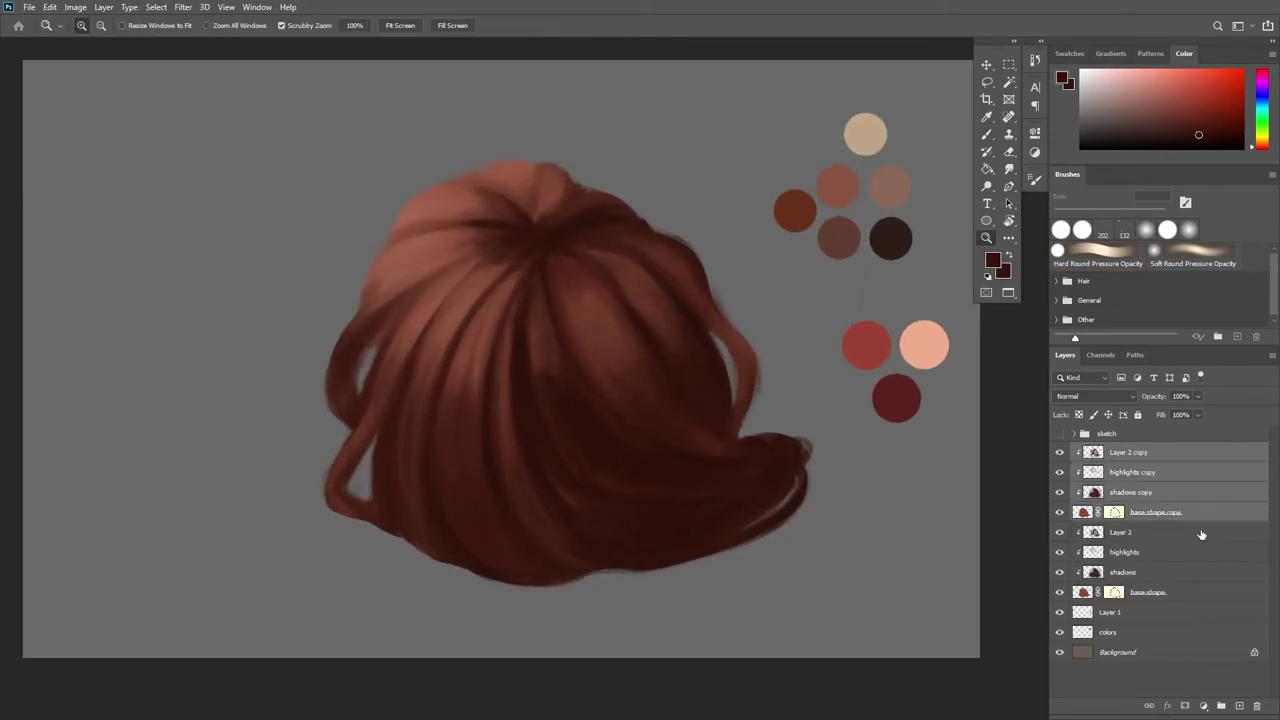
pyautogui.press('b')
pyautogui.keyDown('alt'); pyautogui.click(572, 476); pyautogui.keyUp('alt')
pyautogui.keyDown('alt'); pyautogui.click(597, 443); pyautogui.keyUp('alt')
pyautogui.moveTo(564, 388); pyautogui.dragTo(583, 414)
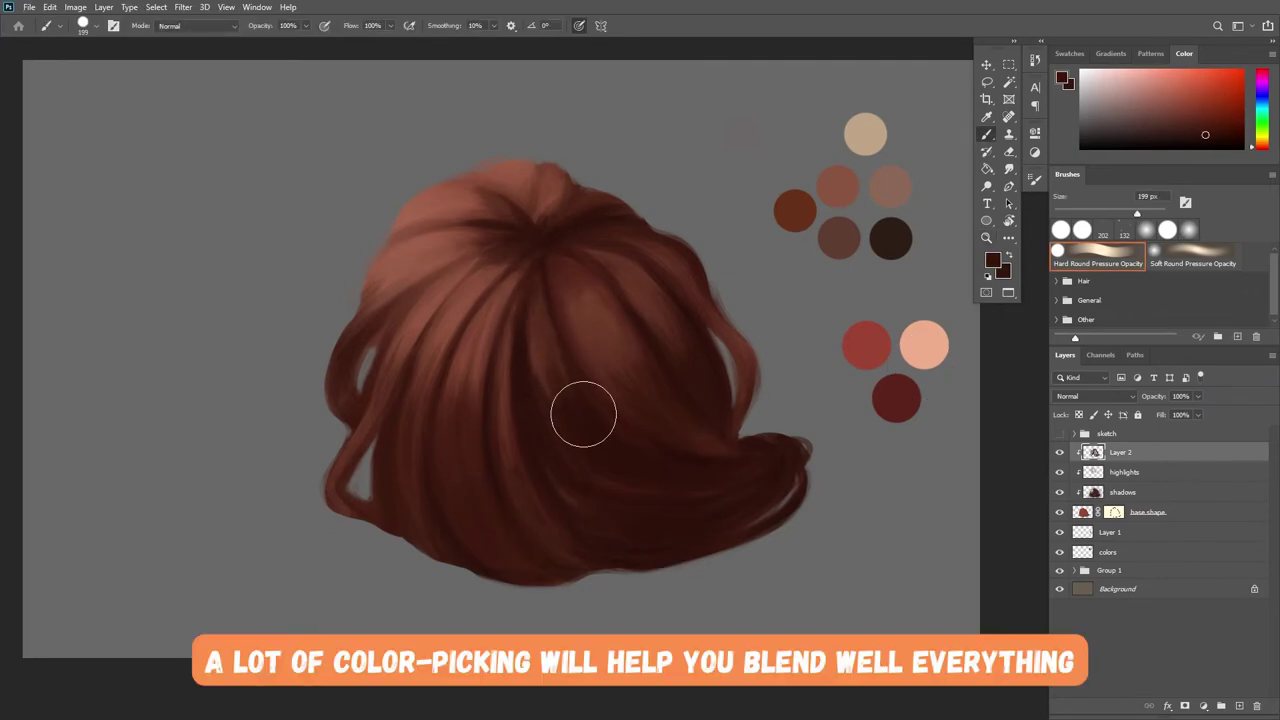
# Blend the strands left of the parting with a smaller brush, and tone the crown's top-right edge with sampled brown at 183 px
pyautogui.moveTo(1137, 213); pyautogui.dragTo(1108, 213)
pyautogui.moveTo(452, 300); pyautogui.dragTo(424, 362)
pyautogui.keyDown('alt'); pyautogui.click(480, 277); pyautogui.keyUp('alt')
pyautogui.moveTo(480, 277); pyautogui.dragTo(416, 370)
pyautogui.moveTo(1108, 212); pyautogui.dragTo(1132, 213)
pyautogui.keyDown('alt'); pyautogui.click(463, 443); pyautogui.keyUp('alt')
pyautogui.moveTo(578, 188); pyautogui.dragTo(569, 174)
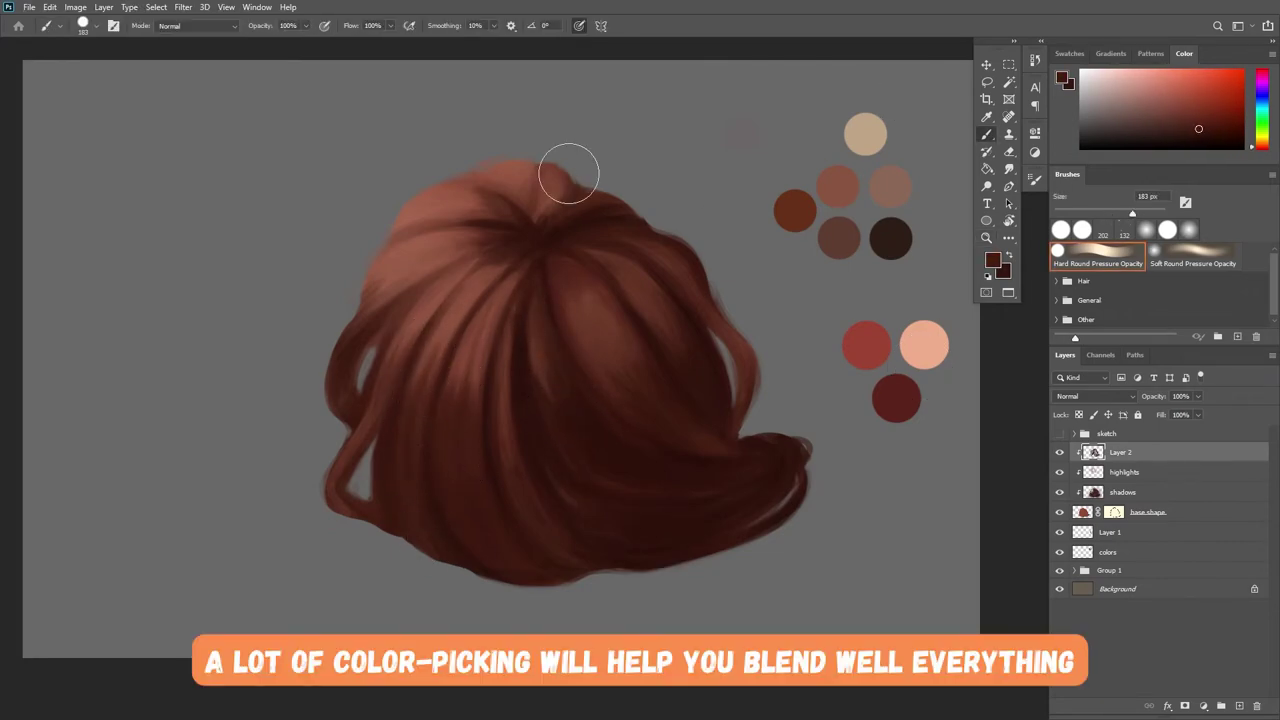
# Soften the upper-left strands from the crown's centre to the left outline with reddish browns sampled from the hair
pyautogui.keyDown('alt'); pyautogui.click(483, 284); pyautogui.keyUp('alt')
pyautogui.moveTo(483, 284)
pyautogui.mouseDown()
pyautogui.moveTo(430, 352)
pyautogui.moveTo(393, 491)
pyautogui.moveTo(440, 326)
pyautogui.mouseUp()
pyautogui.keyDown('alt'); pyautogui.click(430, 352); pyautogui.keyUp('alt')
pyautogui.keyDown('alt'); pyautogui.click(508, 254); pyautogui.keyUp('alt')
pyautogui.keyDown('alt'); pyautogui.click(450, 235); pyautogui.keyUp('alt')
pyautogui.moveTo(474, 214)
pyautogui.mouseDown()
pyautogui.moveTo(409, 251)
pyautogui.moveTo(349, 374)
pyautogui.mouseUp()
pyautogui.keyDown('alt'); pyautogui.click(494, 236); pyautogui.keyUp('alt')
# Blend the left-side strands above and beside the lower loop with tones sampled from neighbouring strands
pyautogui.press('r')
pyautogui.keyDown('alt'); pyautogui.click(424, 379); pyautogui.keyUp('alt')
pyautogui.moveTo(430, 376)
pyautogui.mouseDown()
pyautogui.moveTo(404, 417)
pyautogui.moveTo(408, 380)
pyautogui.moveTo(388, 408)
pyautogui.mouseUp()
pyautogui.keyDown('alt'); pyautogui.click(457, 367); pyautogui.keyUp('alt')
pyautogui.keyDown('alt'); pyautogui.click(401, 404); pyautogui.keyUp('alt')
pyautogui.keyDown('alt'); pyautogui.click(366, 441); pyautogui.keyUp('alt')
pyautogui.keyDown('alt'); pyautogui.click(400, 388); pyautogui.keyUp('alt')
pyautogui.keyDown('alt'); pyautogui.click(448, 402); pyautogui.keyUp('alt')
pyautogui.keyDown('alt'); pyautogui.click(440, 374); pyautogui.keyUp('alt')
pyautogui.keyDown('alt'); pyautogui.click(371, 453); pyautogui.keyUp('alt')
# Set the brush opacity to 40% and brighten the left-side strands with a lighter sampled colour
pyautogui.moveTo(806, 300)
pyautogui.mouseDown()
pyautogui.moveTo(774, 320)
pyautogui.moveTo(806, 310)
pyautogui.mouseUp()
pyautogui.keyDown('alt'); pyautogui.click(814, 102); pyautogui.keyUp('alt')
pyautogui.press('4')
pyautogui.moveTo(814, 102); pyautogui.dragTo(819, 145)
pyautogui.moveTo(451, 498)
pyautogui.mouseDown()
pyautogui.moveTo(451, 448)
pyautogui.moveTo(478, 392)
pyautogui.mouseUp()
pyautogui.moveTo(467, 525)
pyautogui.mouseDown()
pyautogui.moveTo(467, 440)
pyautogui.moveTo(411, 355)
pyautogui.mouseUp()
pyautogui.press('Escape')
pyautogui.keyDown('alt'); pyautogui.click(480, 272); pyautogui.keyUp('alt')
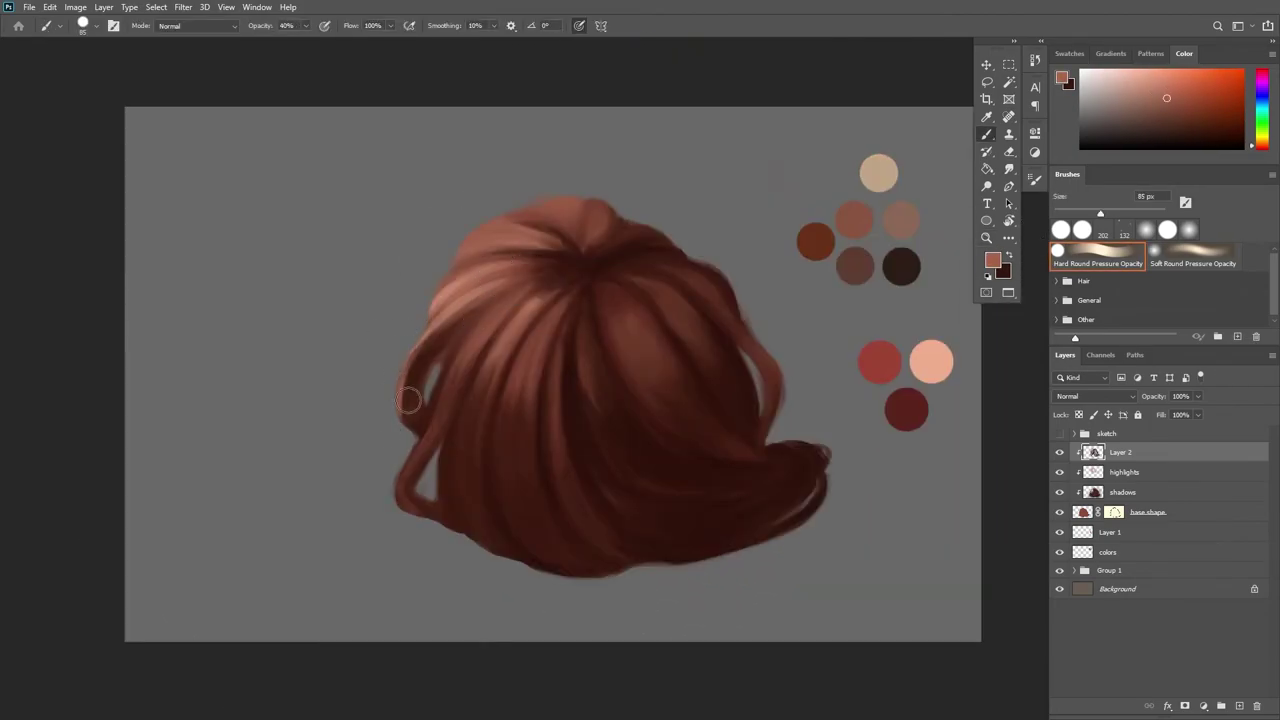
# Highlight the two loose loops on the left and the crown's upper-left strands with sampled light reddish browns
pyautogui.keyDown('alt'); pyautogui.click(455, 318); pyautogui.keyUp('alt')
pyautogui.moveTo(411, 403)
pyautogui.mouseDown()
pyautogui.moveTo(420, 357)
pyautogui.moveTo(404, 480)
pyautogui.mouseUp()
pyautogui.moveTo(404, 498); pyautogui.dragTo(476, 330)
pyautogui.keyDown('alt'); pyautogui.click(506, 338); pyautogui.keyUp('alt')
pyautogui.keyDown('alt'); pyautogui.click(451, 289); pyautogui.keyUp('alt')
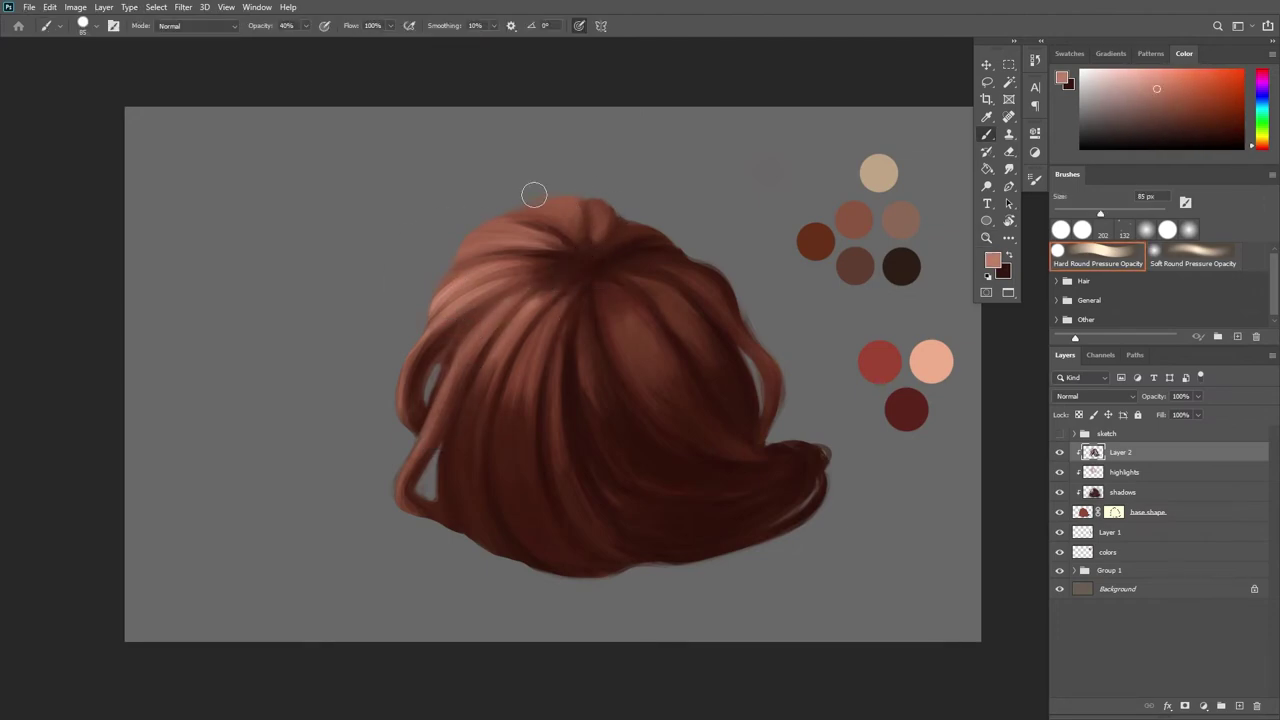
pyautogui.keyDown('alt'); pyautogui.click(485, 245); pyautogui.keyUp('alt')
pyautogui.keyDown('alt'); pyautogui.click(577, 231); pyautogui.keyUp('alt')
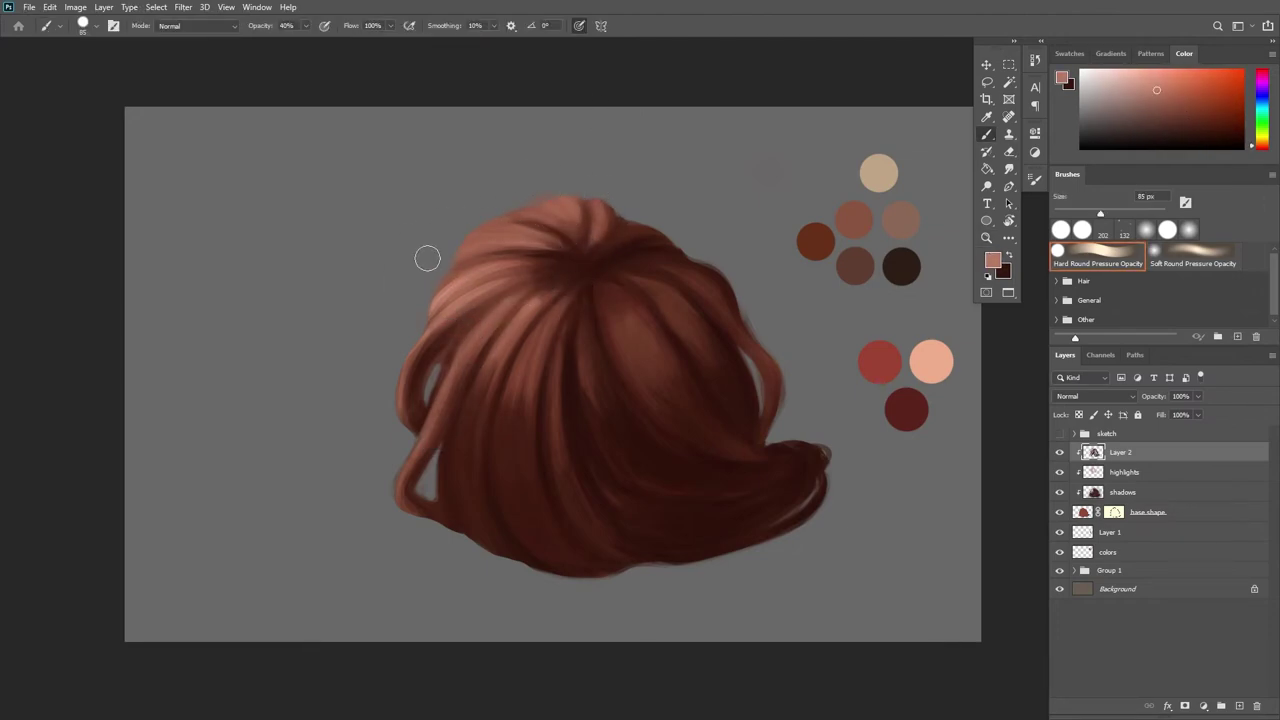
# Enlarge the brush to 125 px and soften the broad strands below the crown's right side with sampled dark reddish browns
pyautogui.press(']')
pyautogui.press(']')
pyautogui.press(']')
pyautogui.moveTo(546, 340); pyautogui.dragTo(557, 355)
pyautogui.hotkey('ctrl', 'z')
pyautogui.keyDown('alt'); pyautogui.click(690, 332); pyautogui.keyUp('alt')
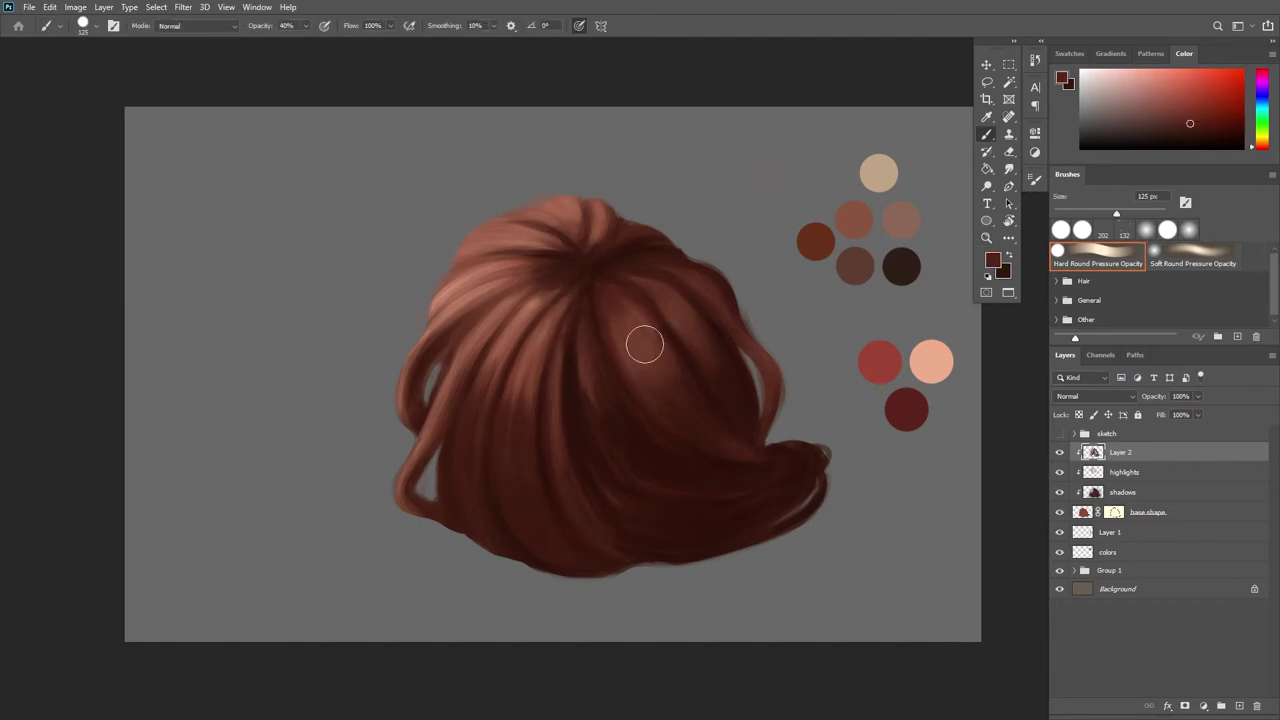
pyautogui.keyDown('alt'); pyautogui.click(656, 380); pyautogui.keyUp('alt')
pyautogui.moveTo(645, 346); pyautogui.dragTo(706, 490)
pyautogui.keyDown('alt'); pyautogui.click(632, 334); pyautogui.keyUp('alt')
pyautogui.moveTo(609, 304)
pyautogui.mouseDown()
pyautogui.moveTo(678, 422)
pyautogui.moveTo(692, 495)
pyautogui.mouseUp()
# Blend the lower-left strands toward the hair's bottom edge with a sampled dark red
pyautogui.keyDown('alt'); pyautogui.click(596, 258); pyautogui.keyUp('alt')
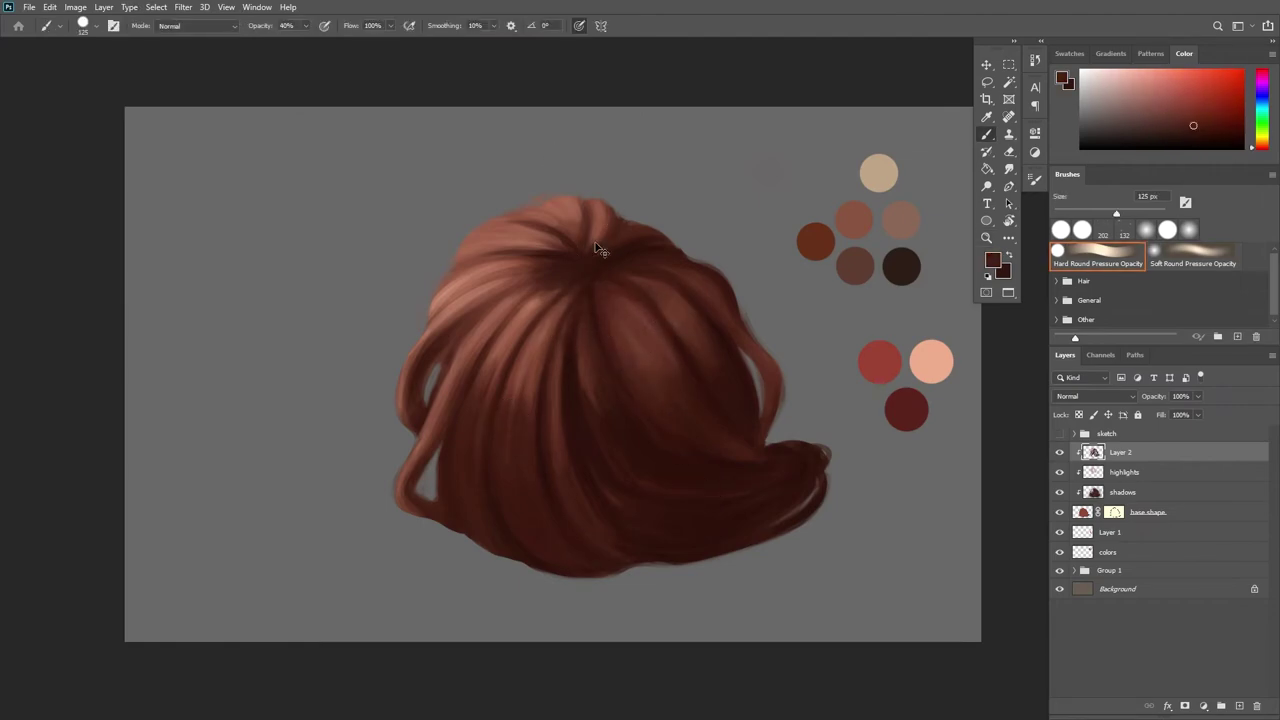
pyautogui.press('z')
pyautogui.press('b')
pyautogui.keyDown('alt'); pyautogui.click(506, 434); pyautogui.keyUp('alt')
pyautogui.moveTo(506, 434); pyautogui.dragTo(497, 528)
pyautogui.press('z')
pyautogui.press('b')
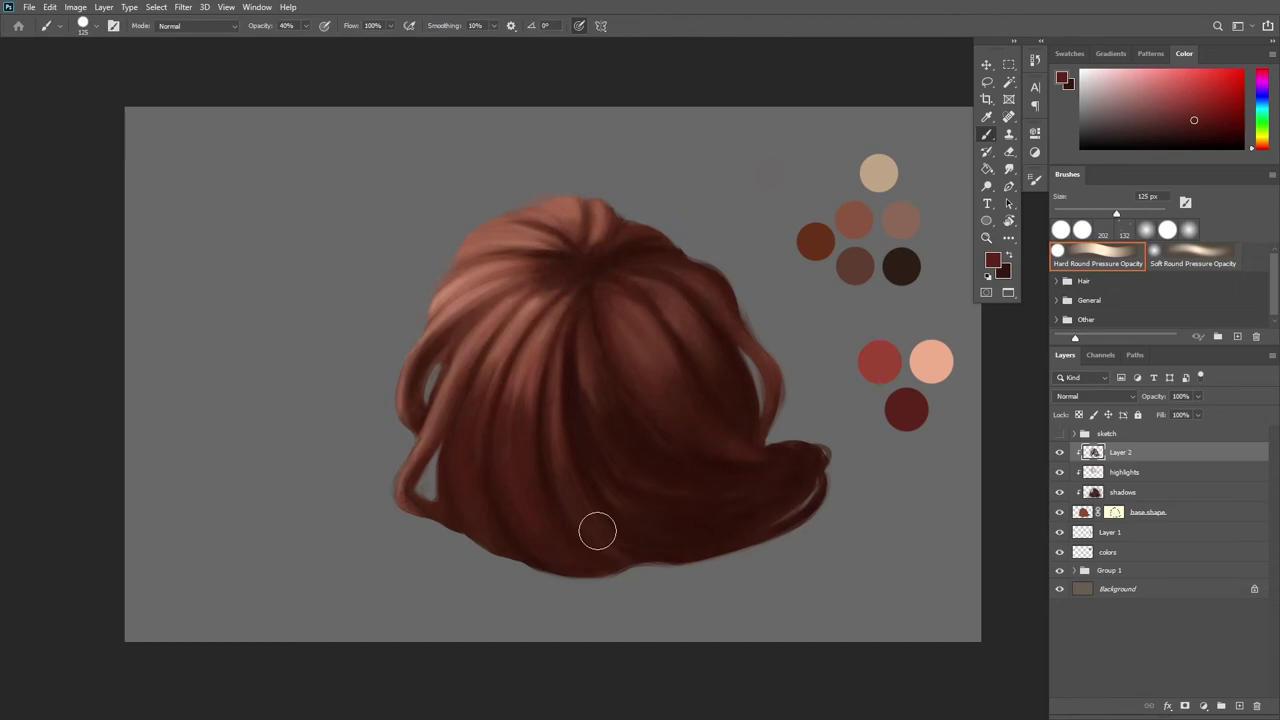
# Raise the brush opacity to 60% and paint broad reddish tones over the flipped-out end with an enlarged brush
pyautogui.press(']')
pyautogui.press(']')
pyautogui.press(']')
pyautogui.moveTo(814, 448); pyautogui.dragTo(754, 538)
pyautogui.keyDown('alt'); pyautogui.click(724, 517); pyautogui.keyUp('alt')
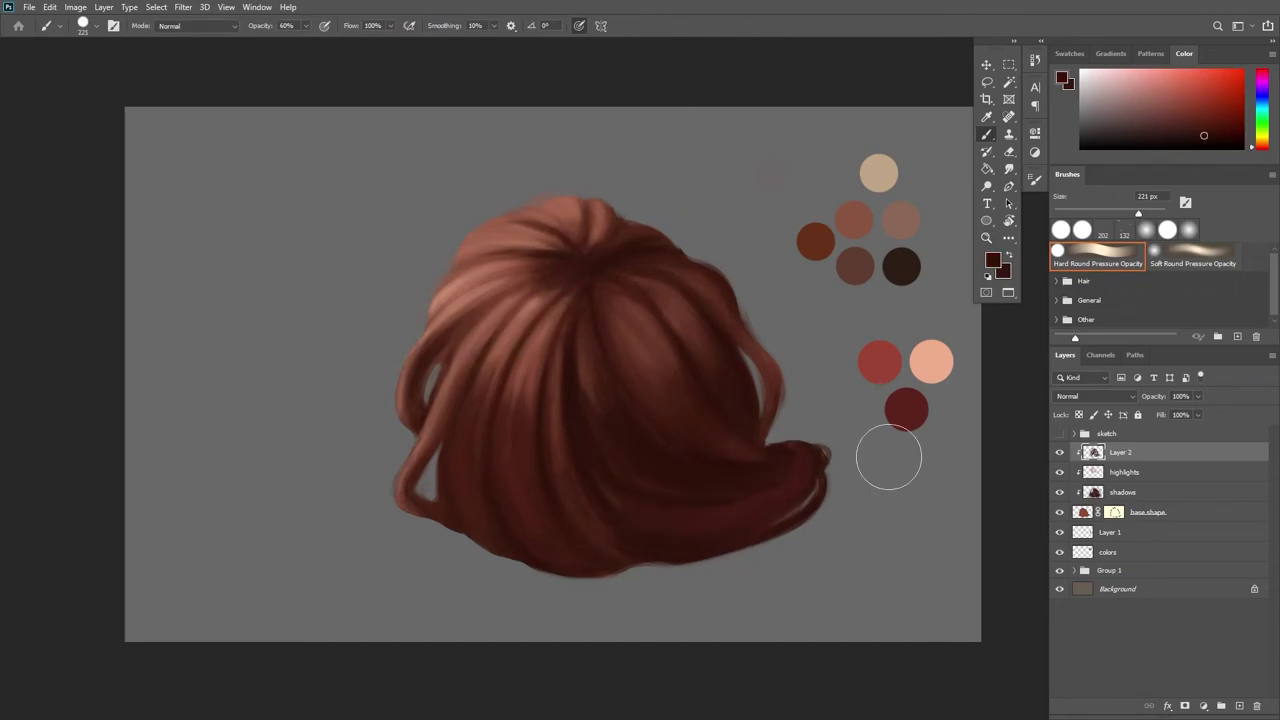
# Shrink the brush to 149 px and shape the flipped-out end's lower edge with sampled dark and mid reds
pyautogui.keyDown('alt'); pyautogui.click(718, 528); pyautogui.keyUp('alt')
pyautogui.press('[')
pyautogui.press('[')
pyautogui.press('[')
pyautogui.keyDown('alt'); pyautogui.click(765, 520); pyautogui.keyUp('alt')
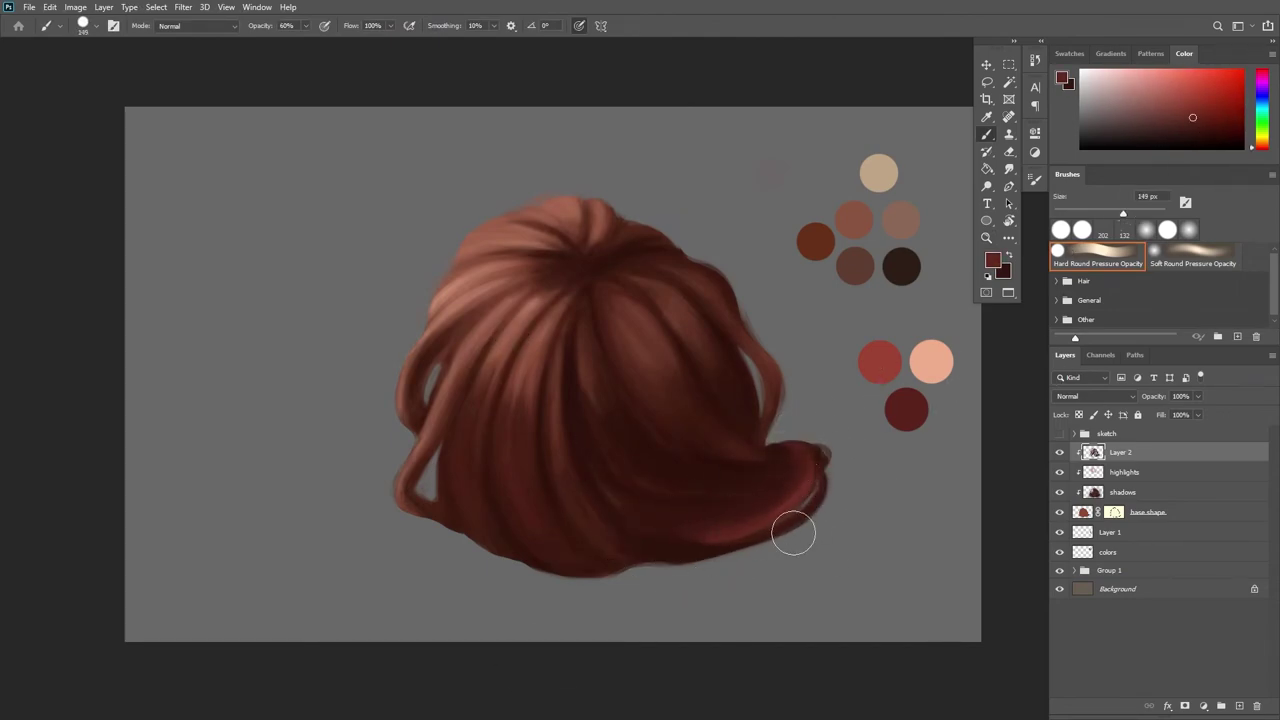
pyautogui.keyDown('alt'); pyautogui.click(720, 530); pyautogui.keyUp('alt')
pyautogui.moveTo(794, 533)
pyautogui.mouseDown()
pyautogui.moveTo(690, 556)
pyautogui.moveTo(752, 527)
pyautogui.mouseUp()
# Reduce the brush to 75 px and refine the flipped-out end's tip with tones sampled around it
pyautogui.press('[')
pyautogui.press('[')
pyautogui.press('[')
pyautogui.keyDown('alt'); pyautogui.click(768, 450); pyautogui.keyUp('alt')
pyautogui.keyDown('alt'); pyautogui.click(774, 509); pyautogui.keyUp('alt')
pyautogui.press('z')
pyautogui.moveTo(928, 476); pyautogui.dragTo(903, 477)
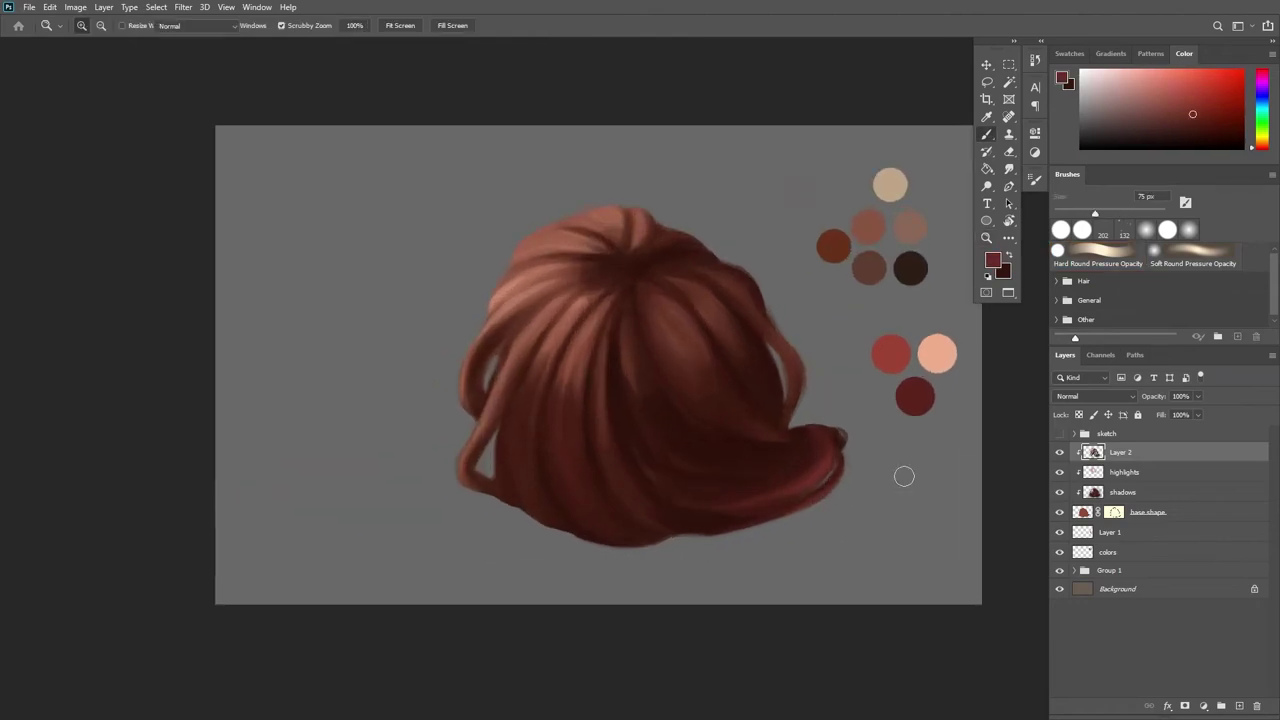
pyautogui.press('b')
pyautogui.keyDown('alt'); pyautogui.click(806, 446); pyautogui.keyUp('alt')
pyautogui.keyDown('alt'); pyautogui.click(781, 446); pyautogui.keyUp('alt')
# Highlight the rim of the flipped-out end using the red and light brown palette swatches
pyautogui.keyDown('alt'); pyautogui.click(611, 355); pyautogui.keyUp('alt')
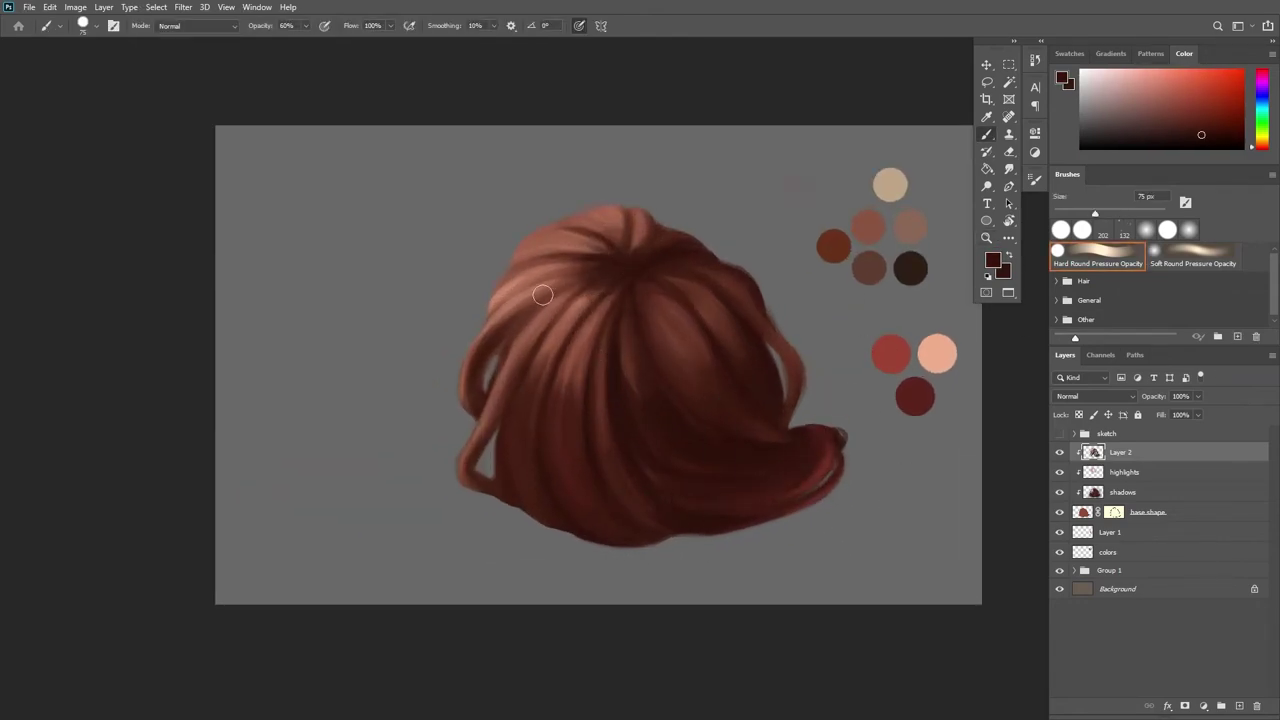
pyautogui.moveTo(935, 552); pyautogui.dragTo(826, 554)
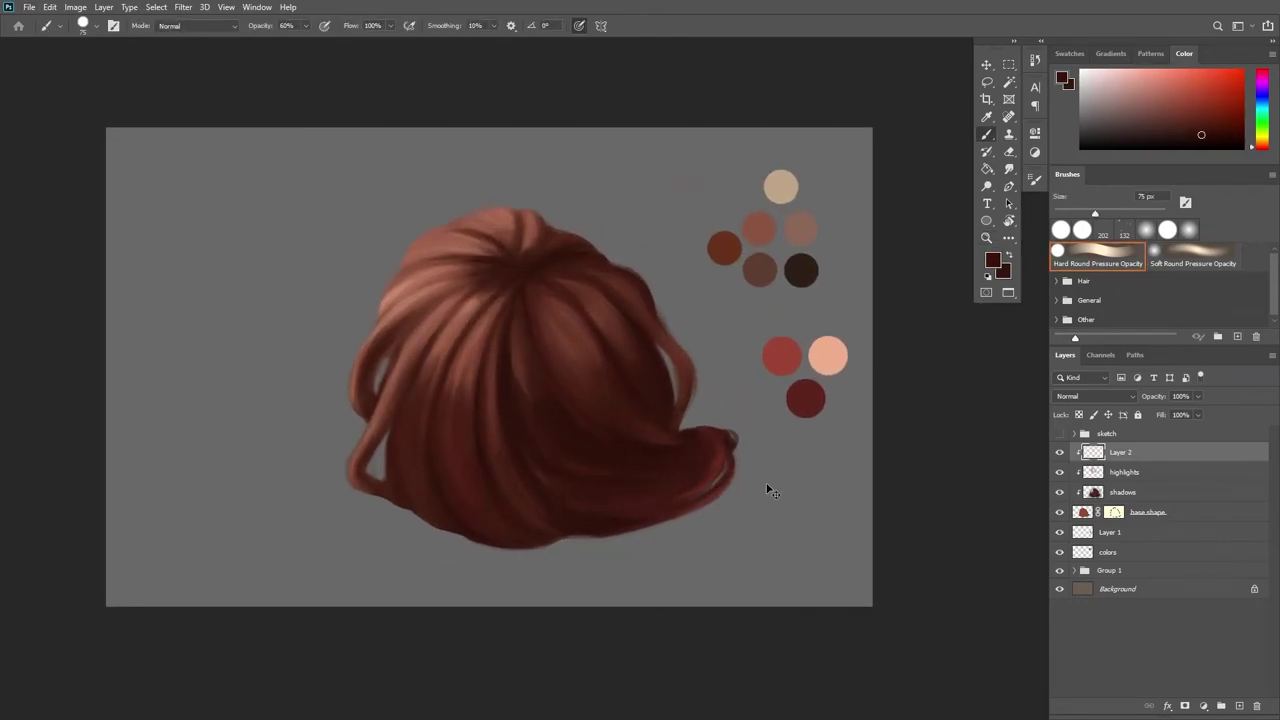
pyautogui.keyDown('alt'); pyautogui.click(781, 358); pyautogui.keyUp('alt')
pyautogui.moveTo(698, 484)
pyautogui.mouseDown()
pyautogui.moveTo(716, 481)
pyautogui.moveTo(731, 437)
pyautogui.mouseUp()
pyautogui.keyDown('alt'); pyautogui.click(758, 232); pyautogui.keyUp('alt')
pyautogui.keyDown('alt'); pyautogui.click(706, 474); pyautogui.keyUp('alt')
pyautogui.keyDown('alt'); pyautogui.click(693, 368); pyautogui.keyUp('alt')
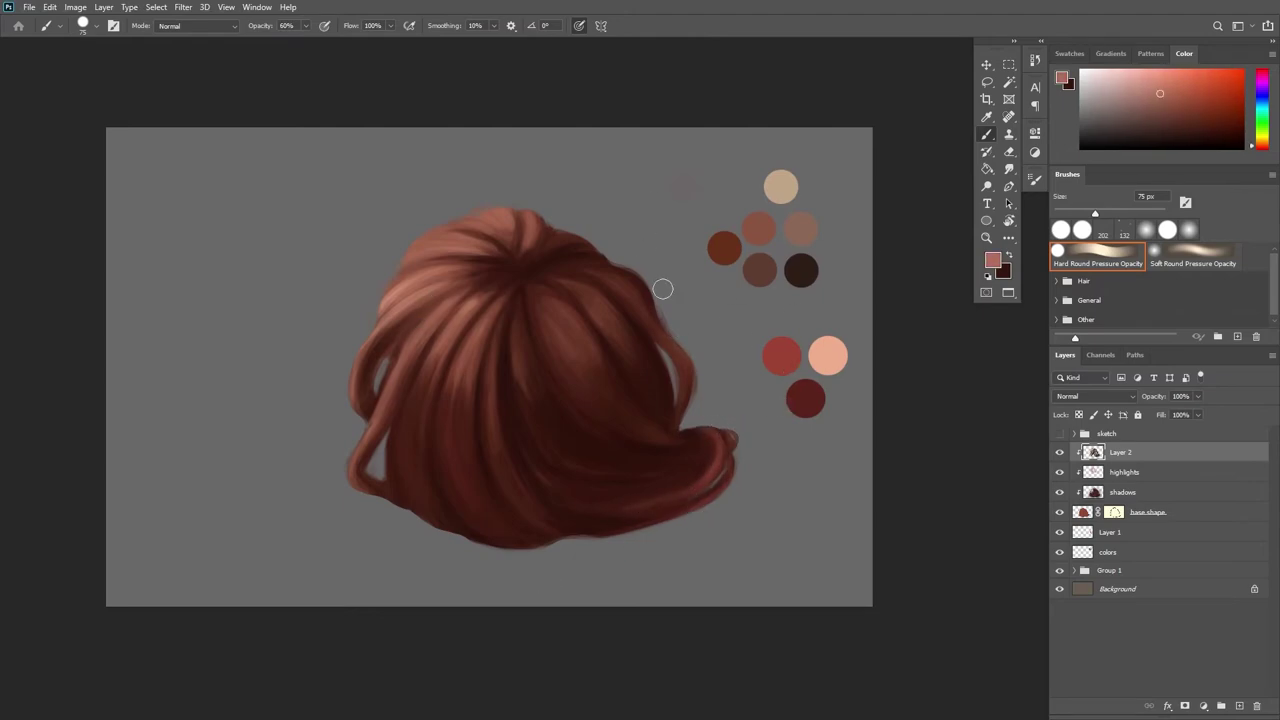
# Brighten the loose strand along the right outline with light pinkish browns sampled from it
pyautogui.moveTo(663, 290); pyautogui.dragTo(690, 385)
pyautogui.keyDown('alt'); pyautogui.click(680, 347); pyautogui.keyUp('alt')
pyautogui.keyDown('alt'); pyautogui.click(686, 352); pyautogui.keyUp('alt')
pyautogui.moveTo(677, 332)
pyautogui.mouseDown()
pyautogui.moveTo(661, 275)
pyautogui.moveTo(683, 357)
pyautogui.mouseUp()
pyautogui.hotkey('ctrl', 'space')
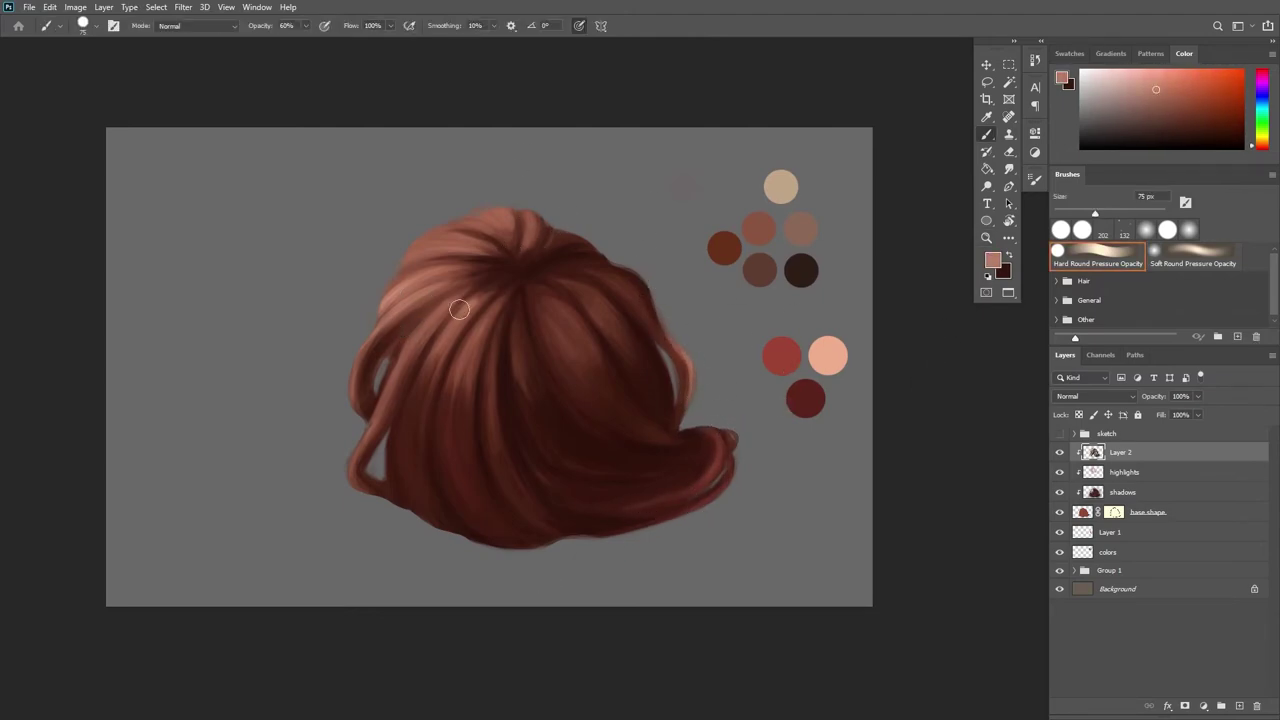
# Highlight the top of the crown and deepen its parting with tones sampled from nearby strands
pyautogui.keyDown('alt'); pyautogui.click(525, 216); pyautogui.keyUp('alt')
pyautogui.moveTo(512, 208); pyautogui.dragTo(521, 250)
pyautogui.keyDown('alt'); pyautogui.click(516, 226); pyautogui.keyUp('alt')
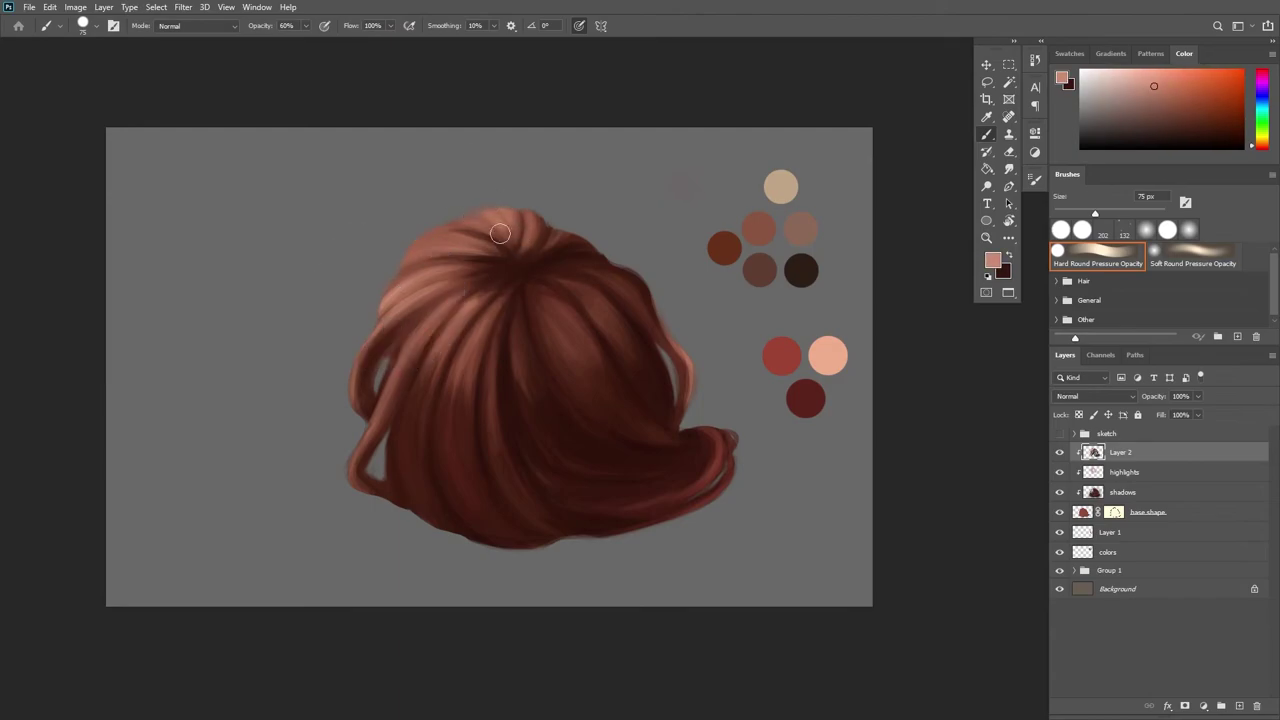
pyautogui.keyDown('alt'); pyautogui.click(495, 240); pyautogui.keyUp('alt')
pyautogui.keyDown('alt'); pyautogui.click(521, 267); pyautogui.keyUp('alt')
pyautogui.keyDown('alt'); pyautogui.click(422, 353); pyautogui.keyUp('alt')
# Rotate the canvas to blend the strands left of centre with sampled light and dark tones, restoring the upright view
pyautogui.press('r')
pyautogui.moveTo(811, 609); pyautogui.dragTo(884, 384)
pyautogui.keyDown('alt'); pyautogui.click(465, 349); pyautogui.keyUp('alt')
pyautogui.moveTo(455, 350)
pyautogui.mouseDown()
pyautogui.moveTo(500, 327)
pyautogui.moveTo(453, 347)
pyautogui.moveTo(446, 416)
pyautogui.mouseUp()
pyautogui.keyDown('alt'); pyautogui.click(517, 318); pyautogui.keyUp('alt')
pyautogui.keyDown('alt'); pyautogui.click(452, 398); pyautogui.keyUp('alt')
pyautogui.press('Escape')
pyautogui.moveTo(749, 511); pyautogui.dragTo(681, 515)
# Deepen the shadows beside the right-hand loose strand with dark browns sampled from the hair
pyautogui.keyDown('alt'); pyautogui.click(529, 410); pyautogui.keyUp('alt')
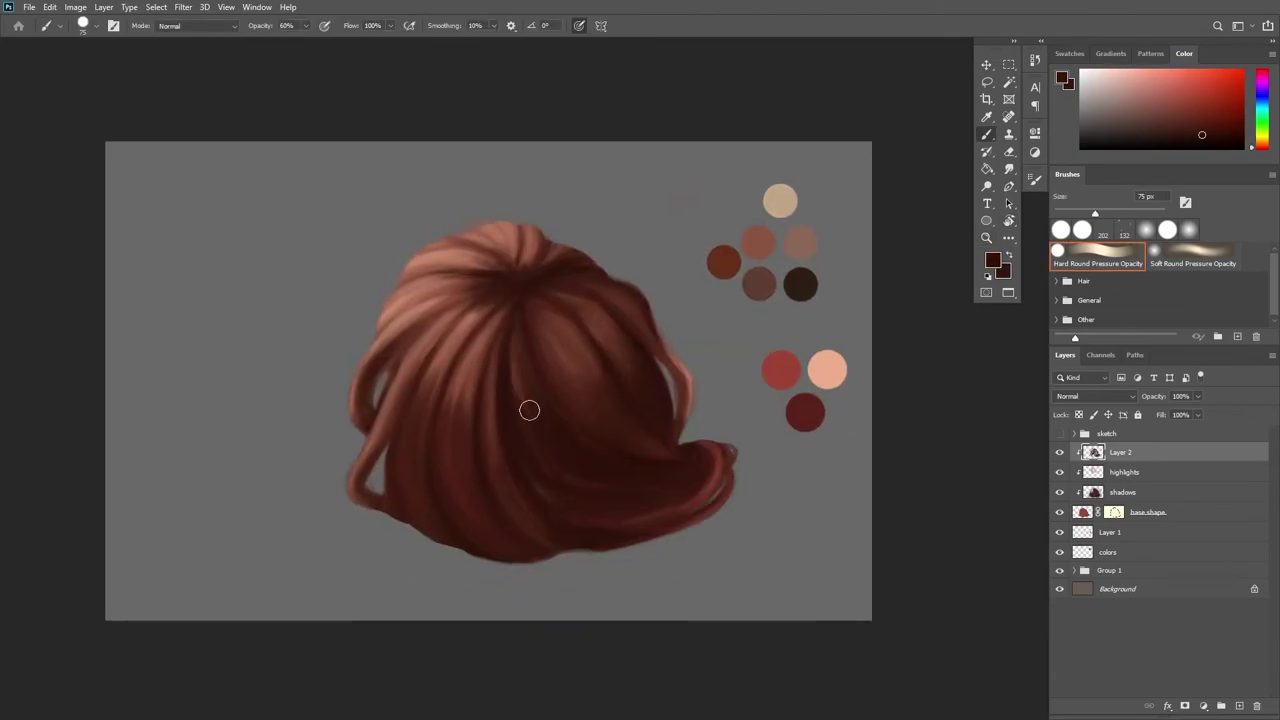
pyautogui.keyDown('alt'); pyautogui.click(537, 305); pyautogui.keyUp('alt')
pyautogui.moveTo(643, 318); pyautogui.dragTo(689, 439)
pyautogui.keyDown('alt'); pyautogui.click(640, 332); pyautogui.keyUp('alt')
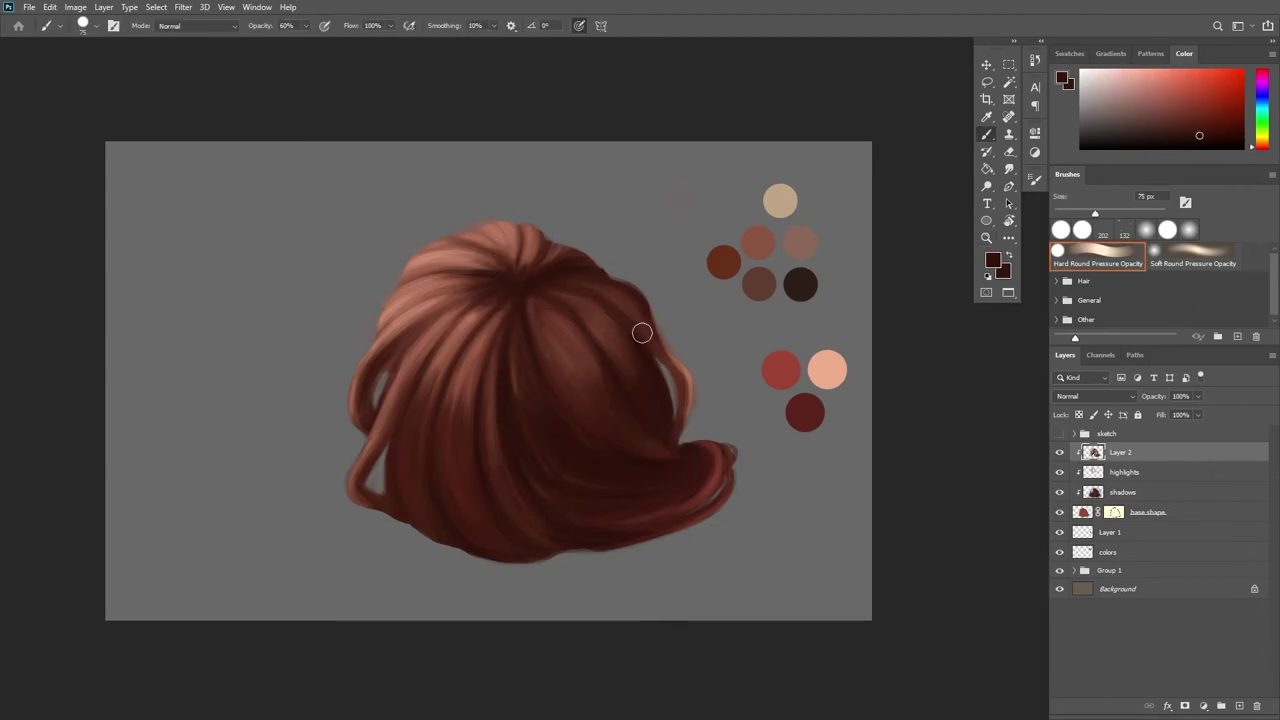
# Enlarge the brush slightly and blend the strands right of the crown's centre with sampled browns
pyautogui.press(']')
pyautogui.moveTo(596, 291)
pyautogui.mouseDown()
pyautogui.moveTo(640, 385)
pyautogui.moveTo(622, 326)
pyautogui.mouseUp()
pyautogui.moveTo(548, 276)
pyautogui.mouseDown()
pyautogui.moveTo(534, 300)
pyautogui.moveTo(502, 265)
pyautogui.mouseUp()
pyautogui.keyDown('alt'); pyautogui.click(571, 337); pyautogui.keyUp('alt')
pyautogui.moveTo(660, 420); pyautogui.dragTo(811, 454)
# Reduce the brush to 49 px and define the lower strands leading into the flipped-out end with sampled dark reds
pyautogui.keyDown('alt'); pyautogui.click(437, 398); pyautogui.keyUp('alt')
pyautogui.press('[')
pyautogui.press('[')
pyautogui.keyDown('alt'); pyautogui.click(608, 448); pyautogui.keyUp('alt')
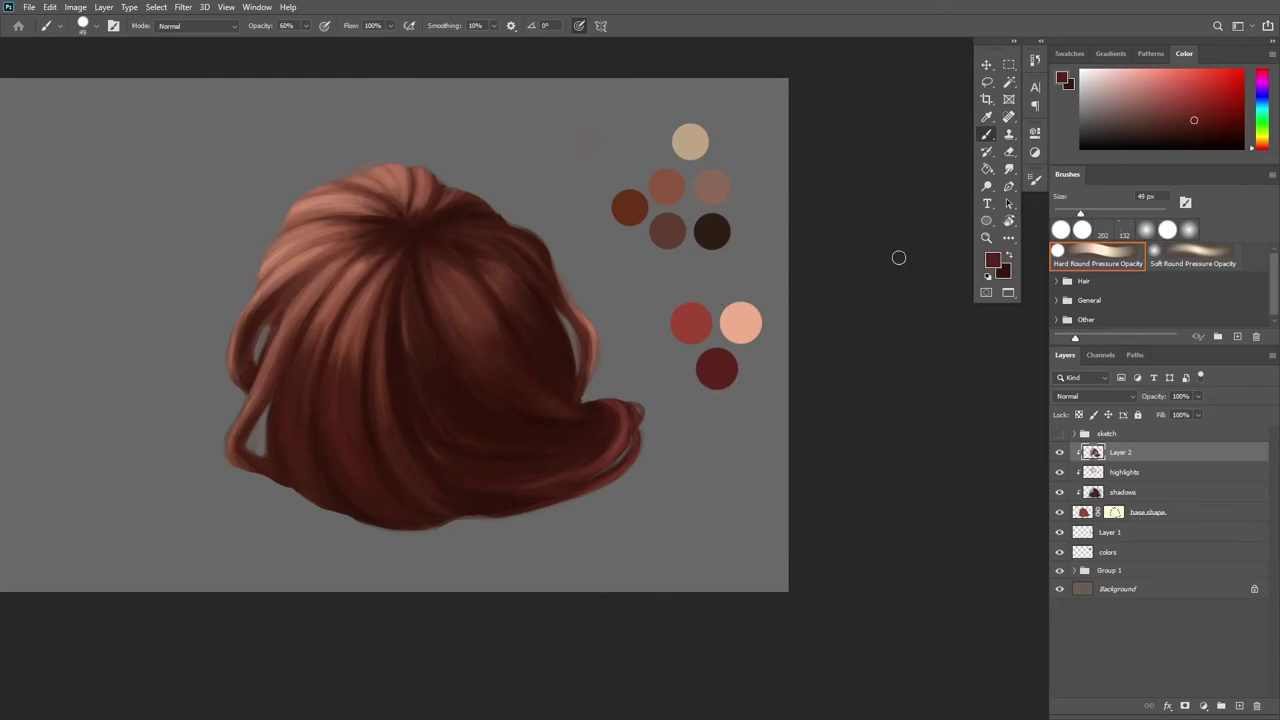
pyautogui.keyDown('alt'); pyautogui.click(578, 472); pyautogui.keyUp('alt')
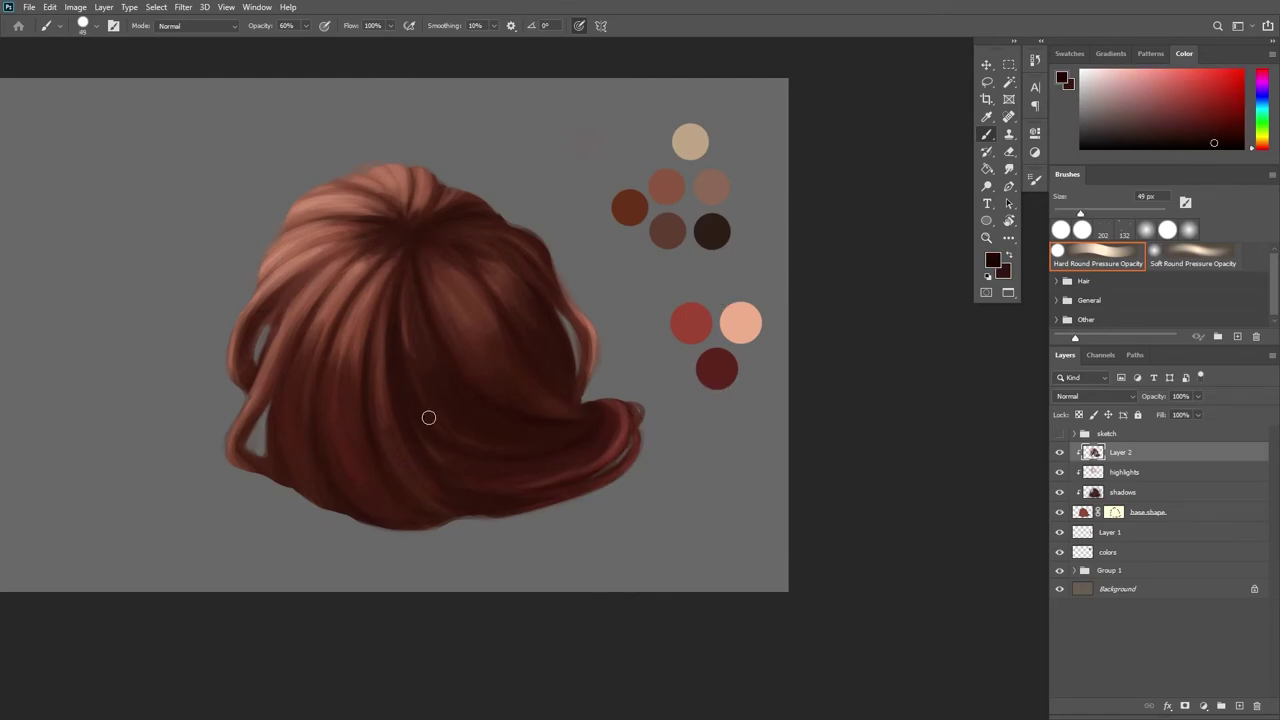
# Darken the inner edges of the two loose loops on the left with the sampled near-black red
pyautogui.moveTo(260, 462); pyautogui.dragTo(288, 460)
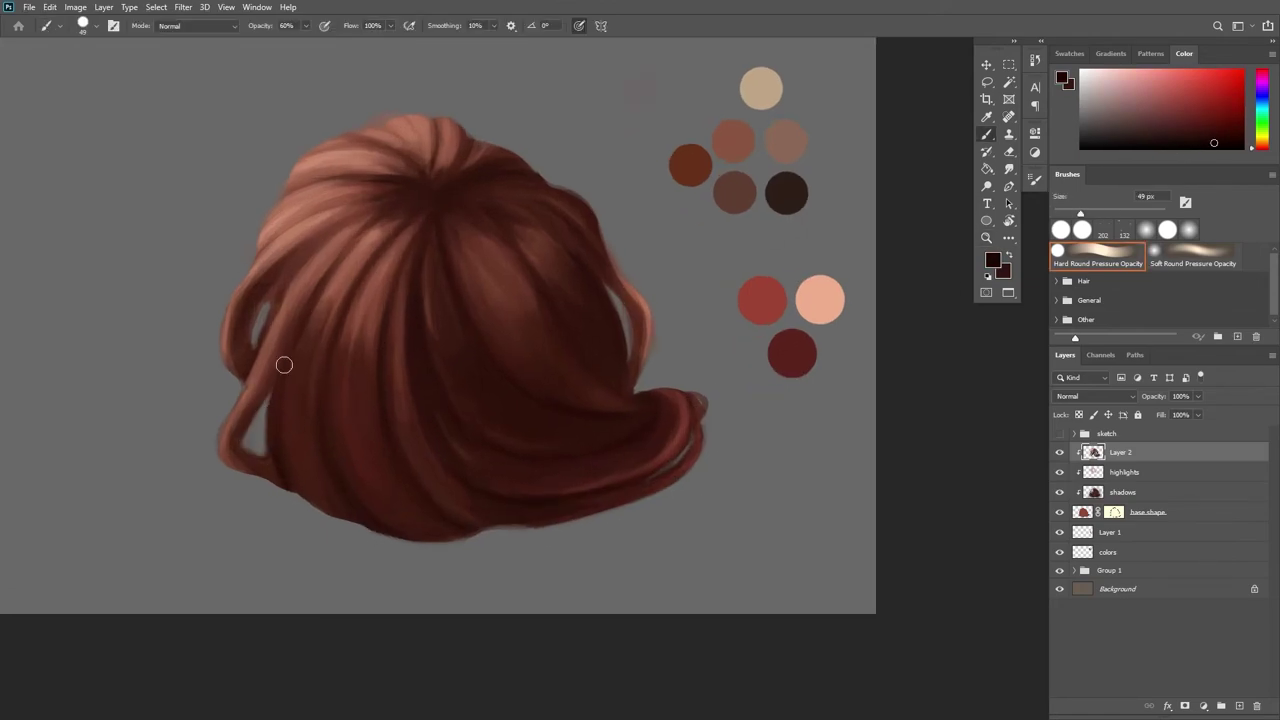
pyautogui.moveTo(283, 366); pyautogui.dragTo(255, 440)
pyautogui.scroll(-2, 610, 440)
pyautogui.scroll(3, 543, 294)
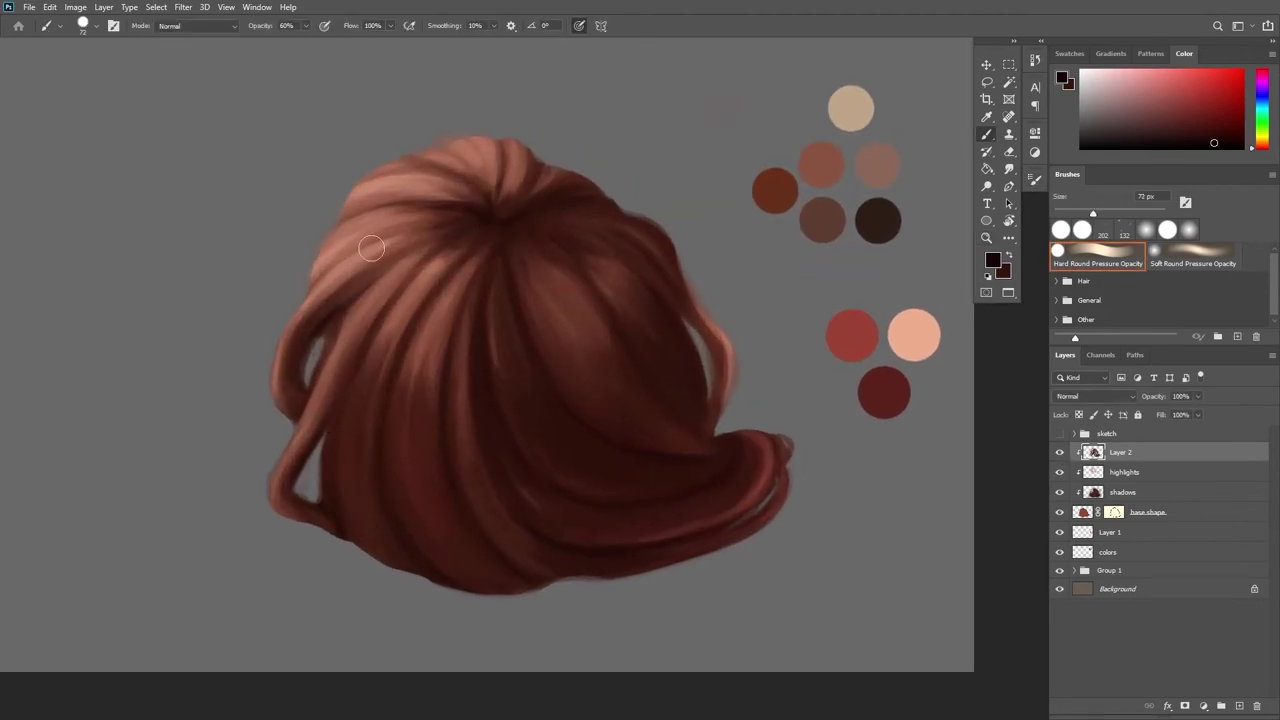
# Blend the strands radiating from the crown's centre with sampled darks and light reddish browns using a 72 px brush
pyautogui.keyDown('alt'); pyautogui.click(493, 228); pyautogui.keyUp('alt')
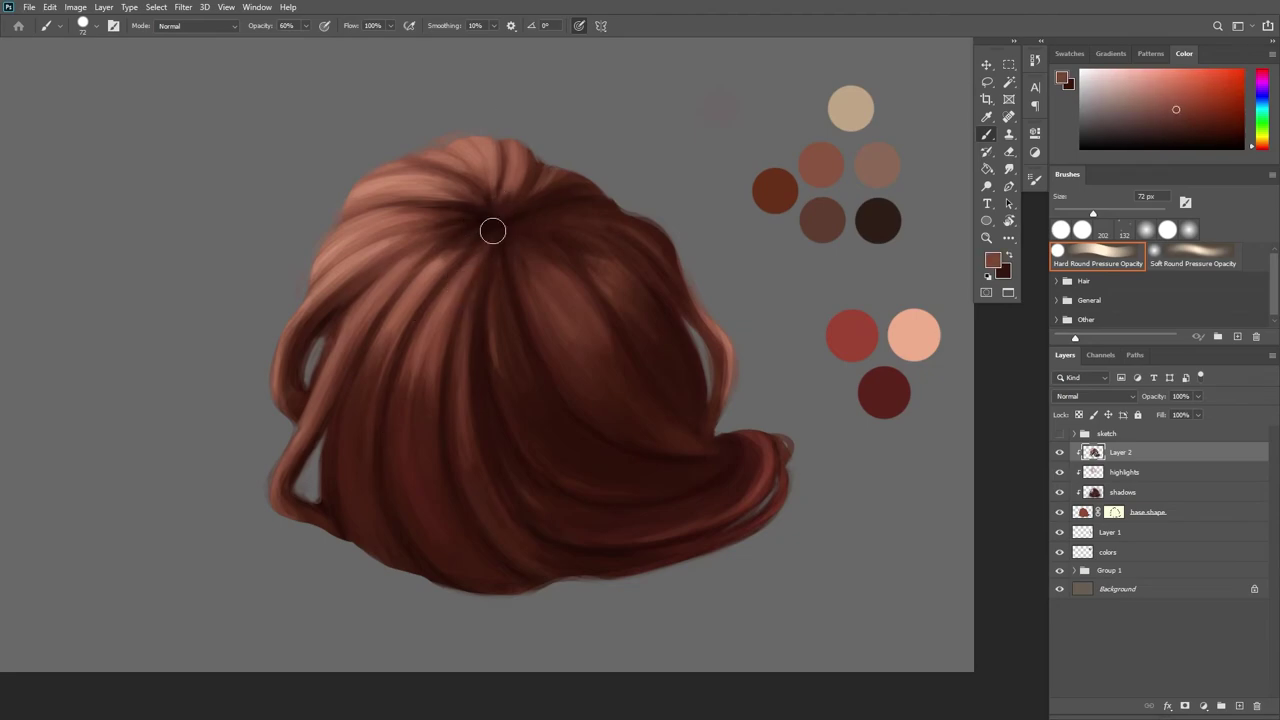
pyautogui.keyDown('alt'); pyautogui.click(432, 268); pyautogui.keyUp('alt')
pyautogui.keyDown('alt'); pyautogui.click(473, 220); pyautogui.keyUp('alt')
pyautogui.keyDown('alt'); pyautogui.click(387, 184); pyautogui.keyUp('alt')
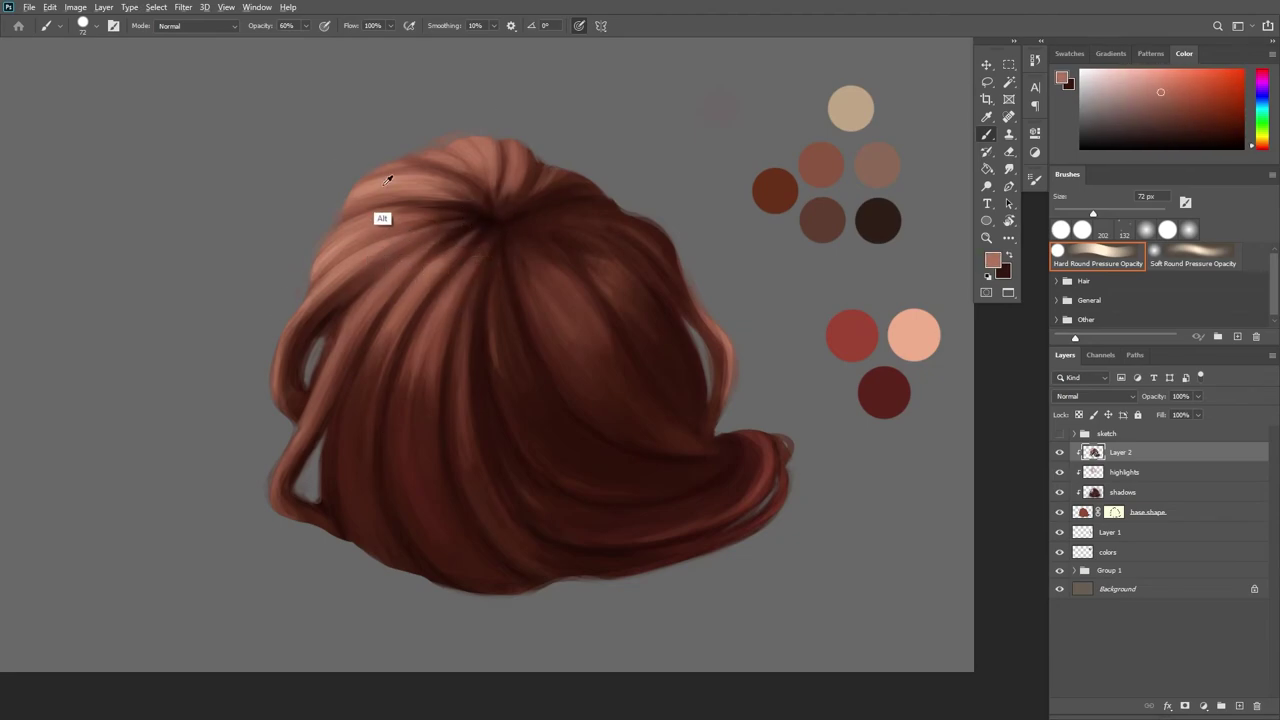
pyautogui.moveTo(650, 299); pyautogui.dragTo(614, 303)
pyautogui.keyDown('alt'); pyautogui.click(532, 296); pyautogui.keyUp('alt')
pyautogui.keyDown('alt'); pyautogui.click(374, 313); pyautogui.keyUp('alt')
pyautogui.keyDown('alt'); pyautogui.click(520, 286); pyautogui.keyUp('alt')
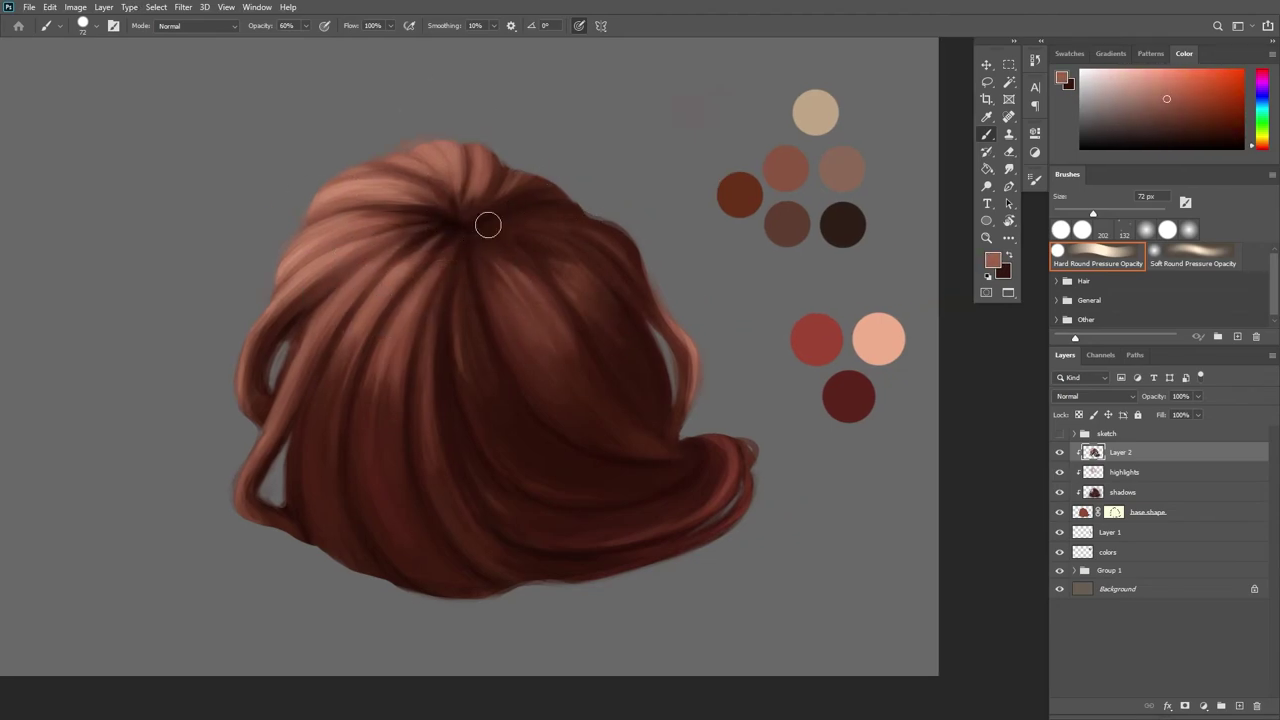
# Separate the left and lower-left strands with dark reds and mid browns sampled along them
pyautogui.moveTo(355, 384); pyautogui.dragTo(353, 442)
pyautogui.keyDown('alt'); pyautogui.click(357, 492); pyautogui.keyUp('alt')
pyautogui.keyDown('alt'); pyautogui.click(353, 488); pyautogui.keyUp('alt')
pyautogui.keyDown('alt'); pyautogui.click(331, 532); pyautogui.keyUp('alt')
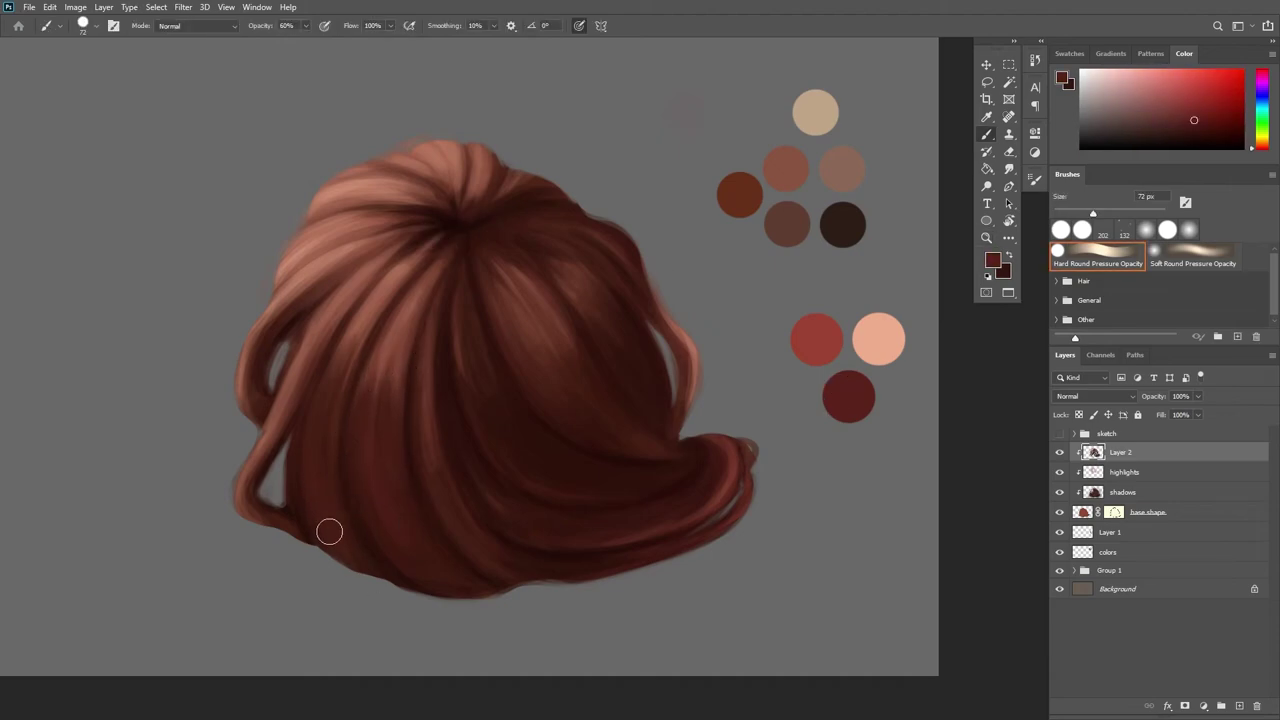
pyautogui.keyDown('alt'); pyautogui.click(449, 227); pyautogui.keyUp('alt')
pyautogui.keyDown('alt'); pyautogui.click(331, 340); pyautogui.keyUp('alt')
pyautogui.keyDown('alt'); pyautogui.click(311, 412); pyautogui.keyUp('alt')
pyautogui.keyDown('alt'); pyautogui.click(311, 384); pyautogui.keyUp('alt')
# Refine the crown's right-hand strands and top tuft with tones sampled from the hair
pyautogui.moveTo(652, 269); pyautogui.dragTo(628, 277)
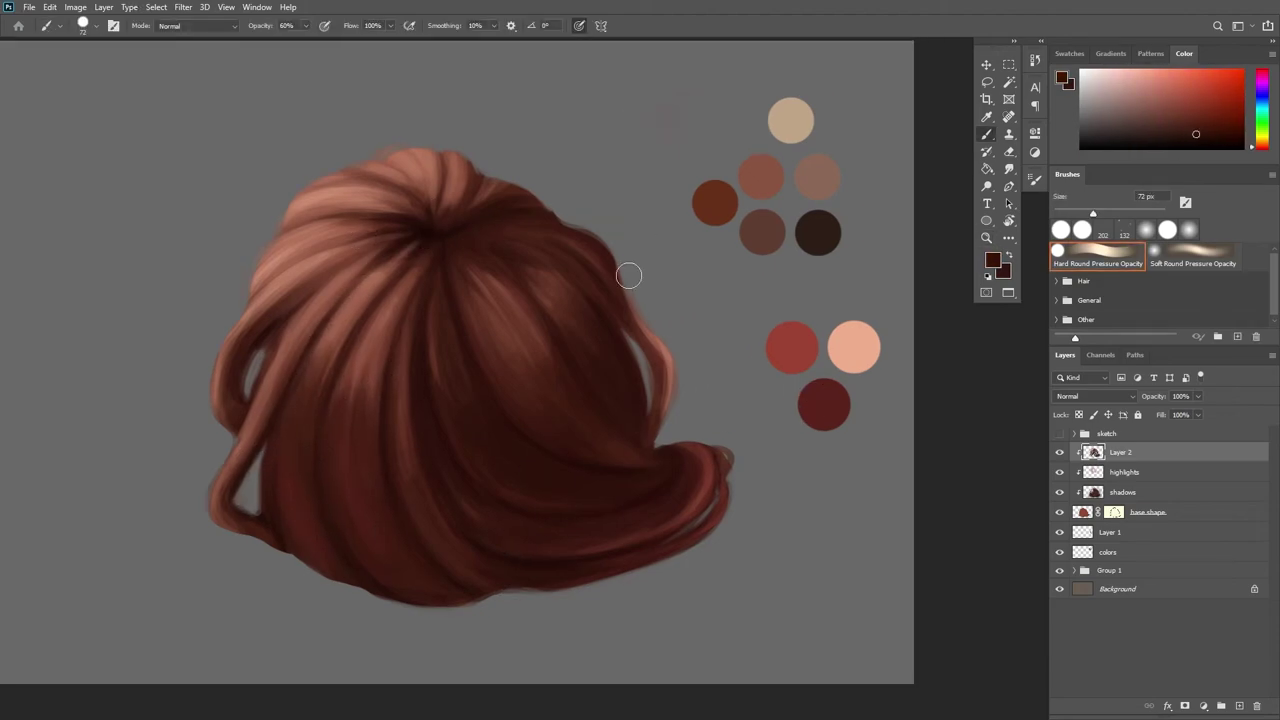
pyautogui.keyDown('alt'); pyautogui.click(577, 304); pyautogui.keyUp('alt')
pyautogui.keyDown('alt'); pyautogui.click(454, 237); pyautogui.keyUp('alt')
pyautogui.keyDown('alt'); pyautogui.click(423, 169); pyautogui.keyUp('alt')
# Touch up the left loops' outline on the base shape mask in white and reselect Layer 2
pyautogui.press('x')
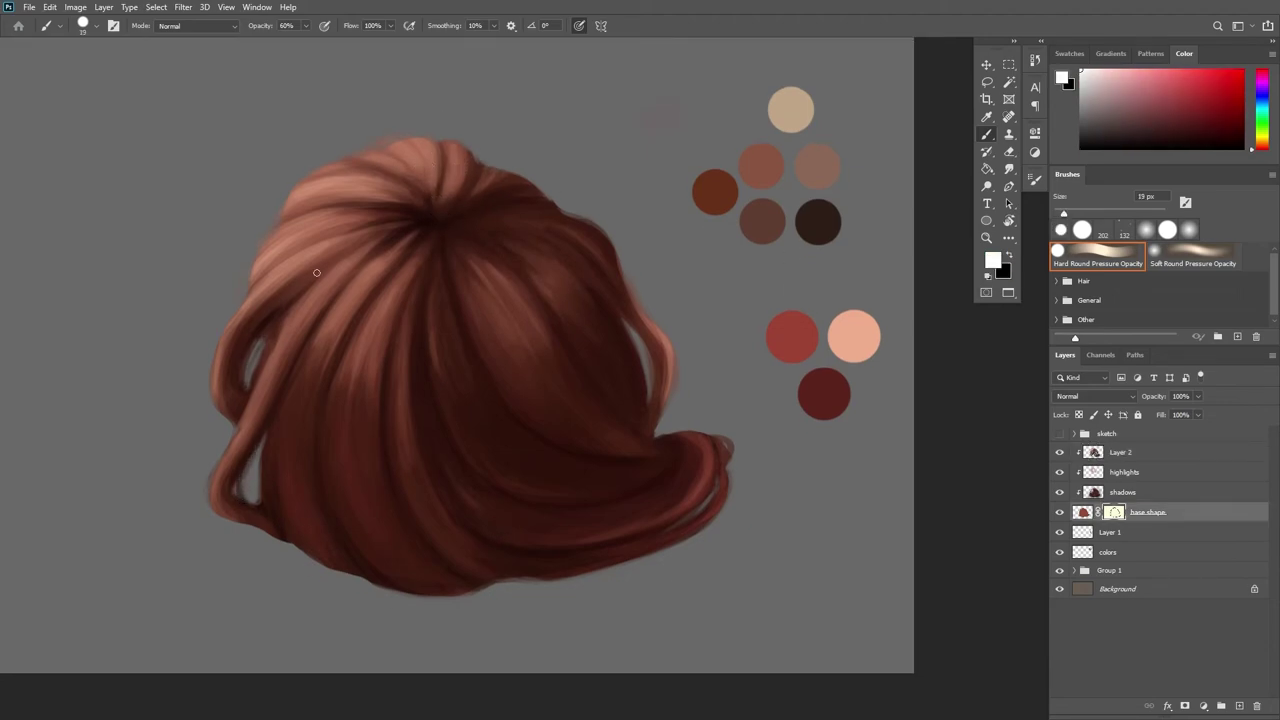
pyautogui.hotkey('alt', ']')
pyautogui.hotkey('alt', ']')
pyautogui.hotkey('alt', ']')
# Darken the strands beside the lower-left loop with a sampled dark red and a 44 px brush
pyautogui.keyDown('alt'); pyautogui.click(280, 503); pyautogui.keyUp('alt')
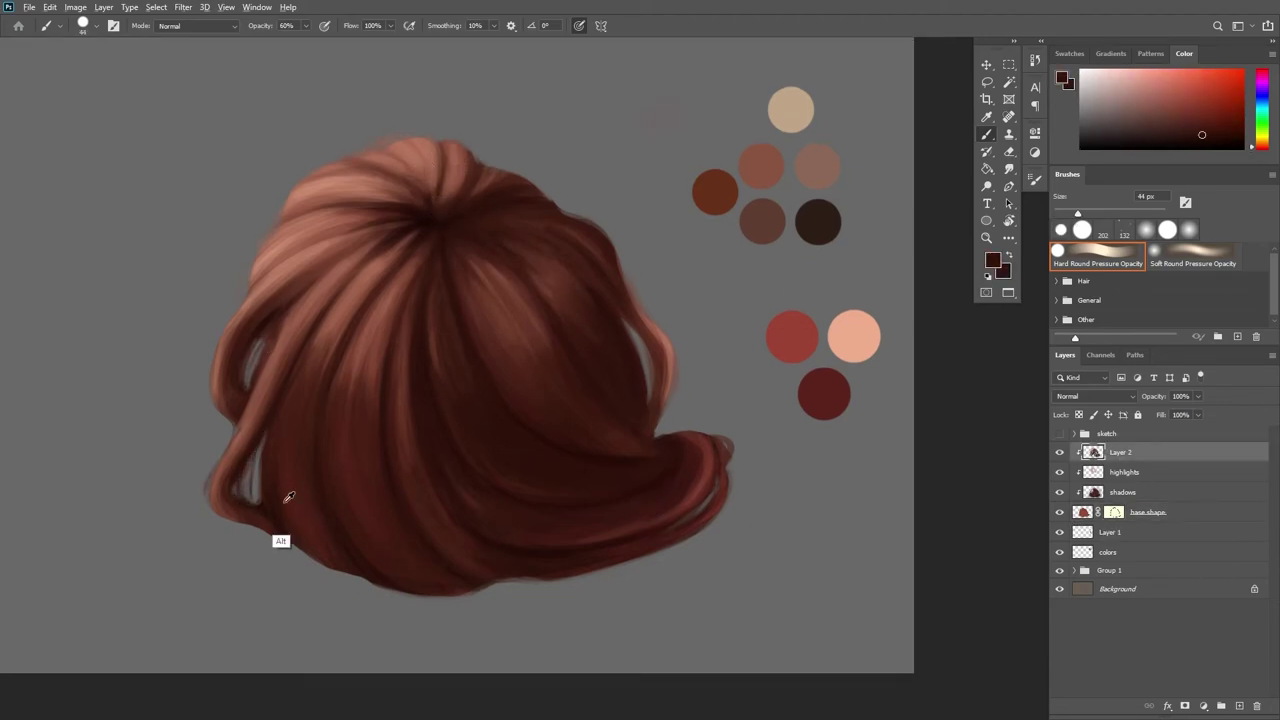
pyautogui.moveTo(272, 505); pyautogui.dragTo(269, 432)
pyautogui.moveTo(323, 317); pyautogui.dragTo(276, 522)
pyautogui.keyDown('alt'); pyautogui.click(304, 521); pyautogui.keyUp('alt')
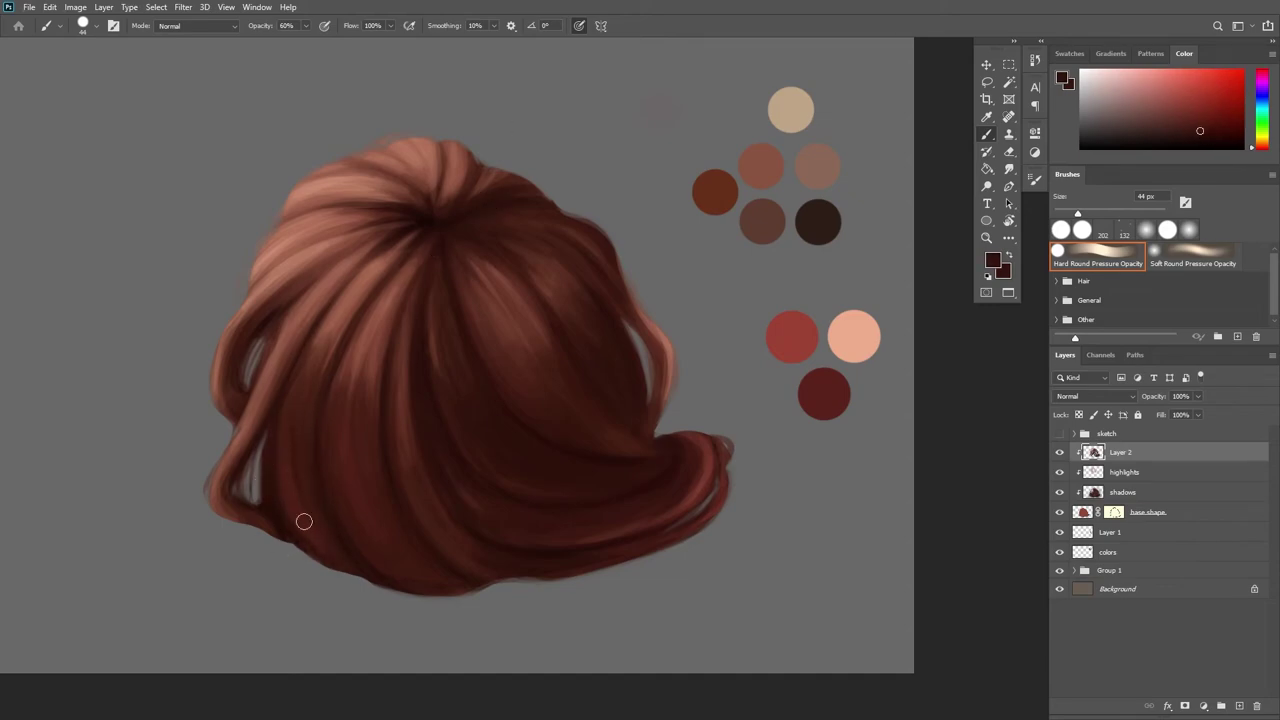
# Blend the strands across the crown and its right side with sampled reddish browns
pyautogui.keyDown('alt'); pyautogui.click(386, 266); pyautogui.keyUp('alt')
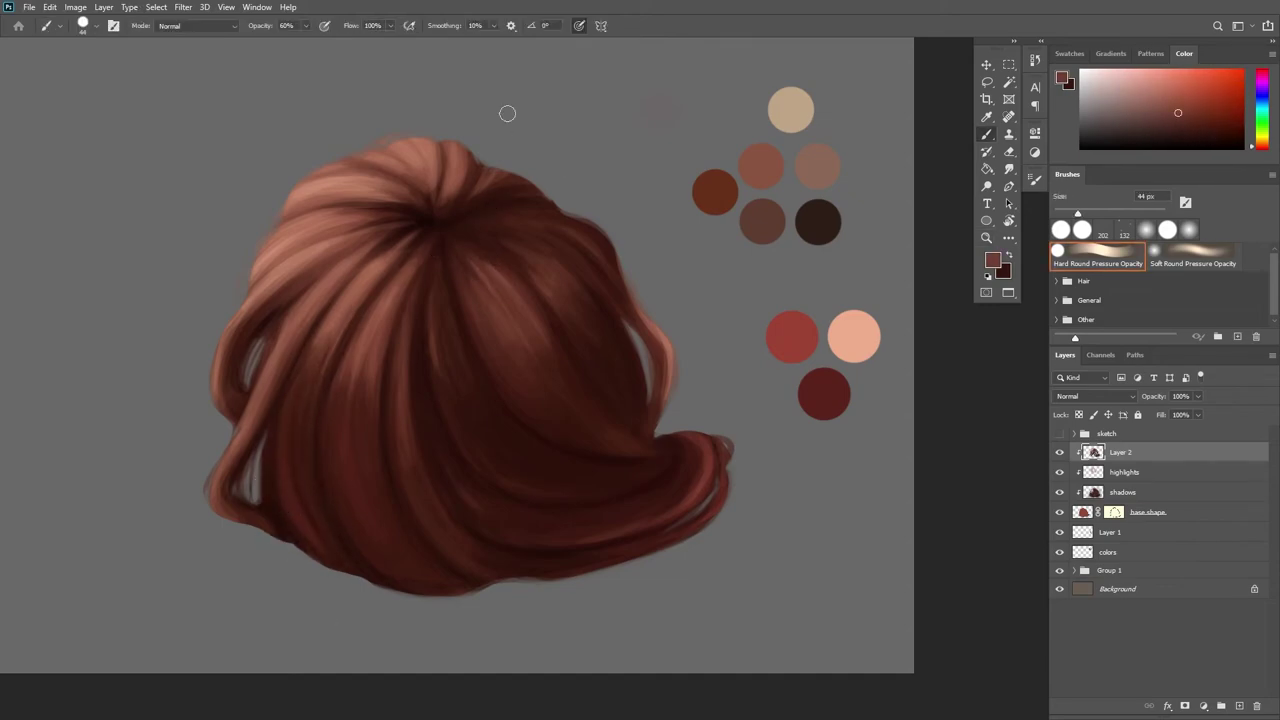
pyautogui.keyDown('alt'); pyautogui.click(480, 260); pyautogui.keyUp('alt')
pyautogui.keyDown('alt'); pyautogui.click(614, 342); pyautogui.keyUp('alt')
pyautogui.keyDown('alt'); pyautogui.click(503, 171); pyautogui.keyUp('alt')
pyautogui.keyDown('alt'); pyautogui.click(274, 516); pyautogui.keyUp('alt')
pyautogui.keyDown('alt'); pyautogui.click(694, 471); pyautogui.keyUp('alt')
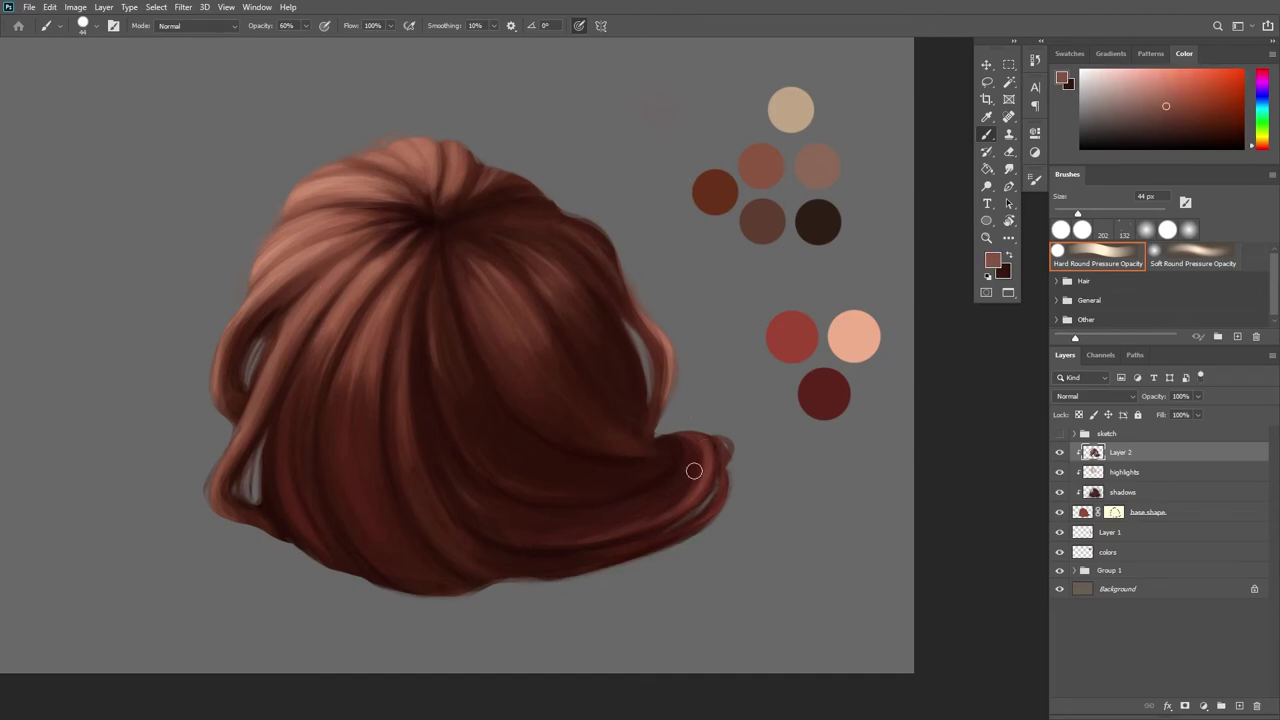
# Highlight the flipped-out end's curve and blend its shadows with sampled dark reds and a 100 px brush
pyautogui.moveTo(694, 468); pyautogui.dragTo(680, 504)
pyautogui.press(']')
pyautogui.press(']')
pyautogui.press(']')
pyautogui.press(']')
pyautogui.press(']')
pyautogui.press(']')
pyautogui.press(']')
pyautogui.keyDown('alt'); pyautogui.click(684, 473); pyautogui.keyUp('alt')
pyautogui.keyDown('alt'); pyautogui.click(675, 437); pyautogui.keyUp('alt')
pyautogui.keyDown('alt'); pyautogui.click(653, 483); pyautogui.keyUp('alt')
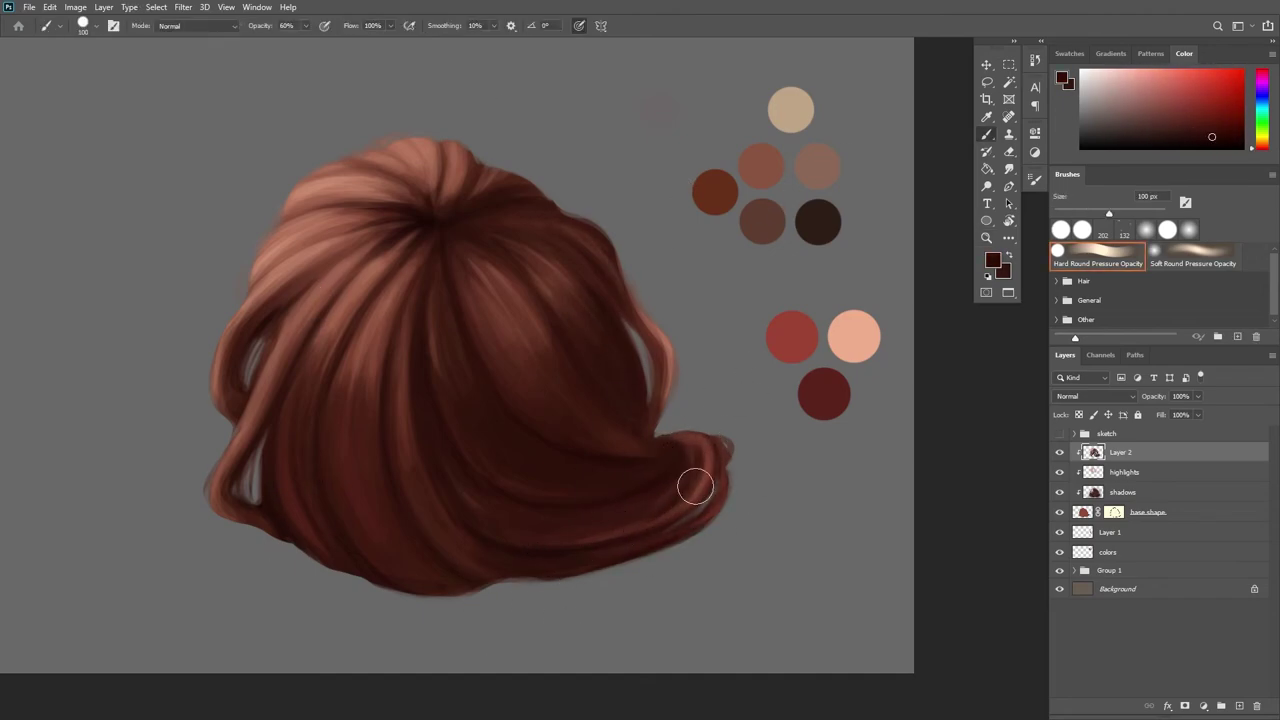
# Smooth the flipped-out end's lower edge with a tone sampled from its tip
pyautogui.keyDown('alt'); pyautogui.click(692, 482); pyautogui.keyUp('alt')
pyautogui.moveTo(617, 559); pyautogui.dragTo(694, 528)
pyautogui.moveTo(764, 483); pyautogui.dragTo(756, 483)
pyautogui.keyDown('alt'); pyautogui.click(648, 425); pyautogui.keyUp('alt')
# Reduce the brush to 27 px and reveal stray hairs along the right outline on the base shape mask
pyautogui.moveTo(1109, 214); pyautogui.dragTo(1069, 215)
pyautogui.click(1083, 513)
pyautogui.keyDown('alt'); pyautogui.click(311, 259); pyautogui.keyUp('alt')
pyautogui.click(1110, 513)
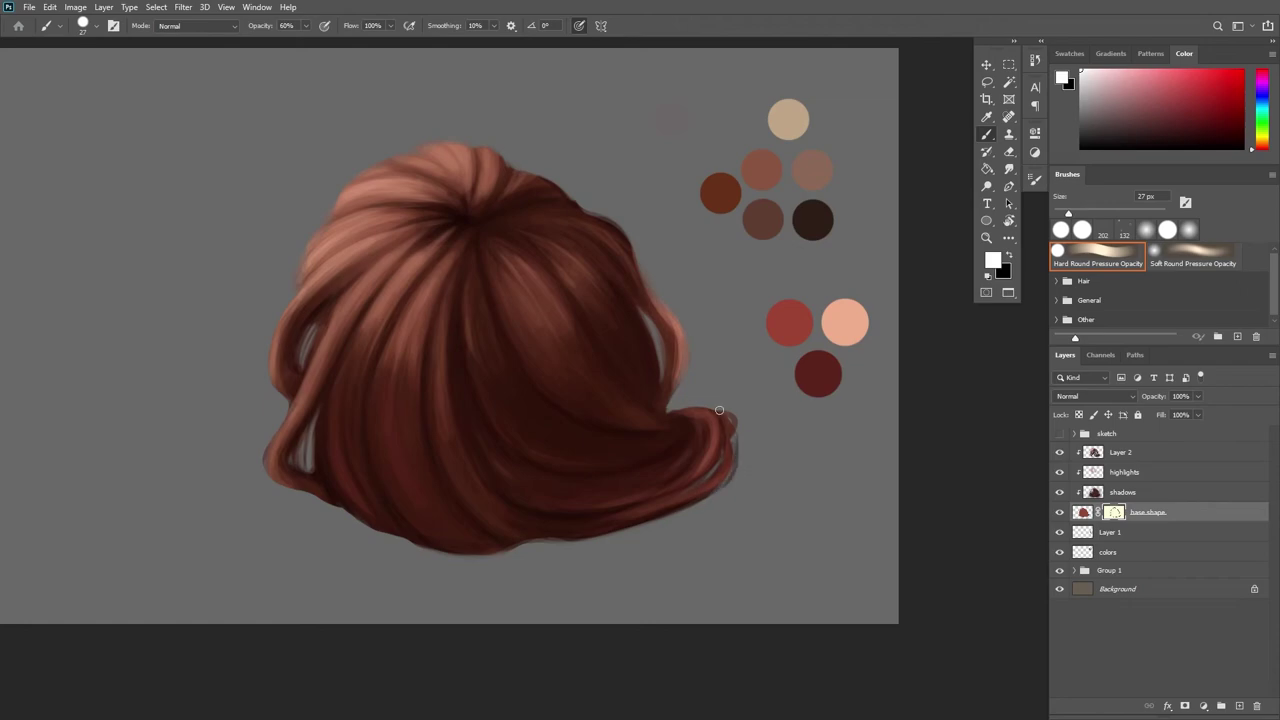
pyautogui.moveTo(621, 253); pyautogui.dragTo(621, 236)
# Reveal thin wisps along the left outline on the base shape mask using a 23 px brush and white
pyautogui.click(1083, 513)
pyautogui.moveTo(1100, 214); pyautogui.dragTo(1066, 214)
pyautogui.moveTo(348, 230); pyautogui.dragTo(362, 221)
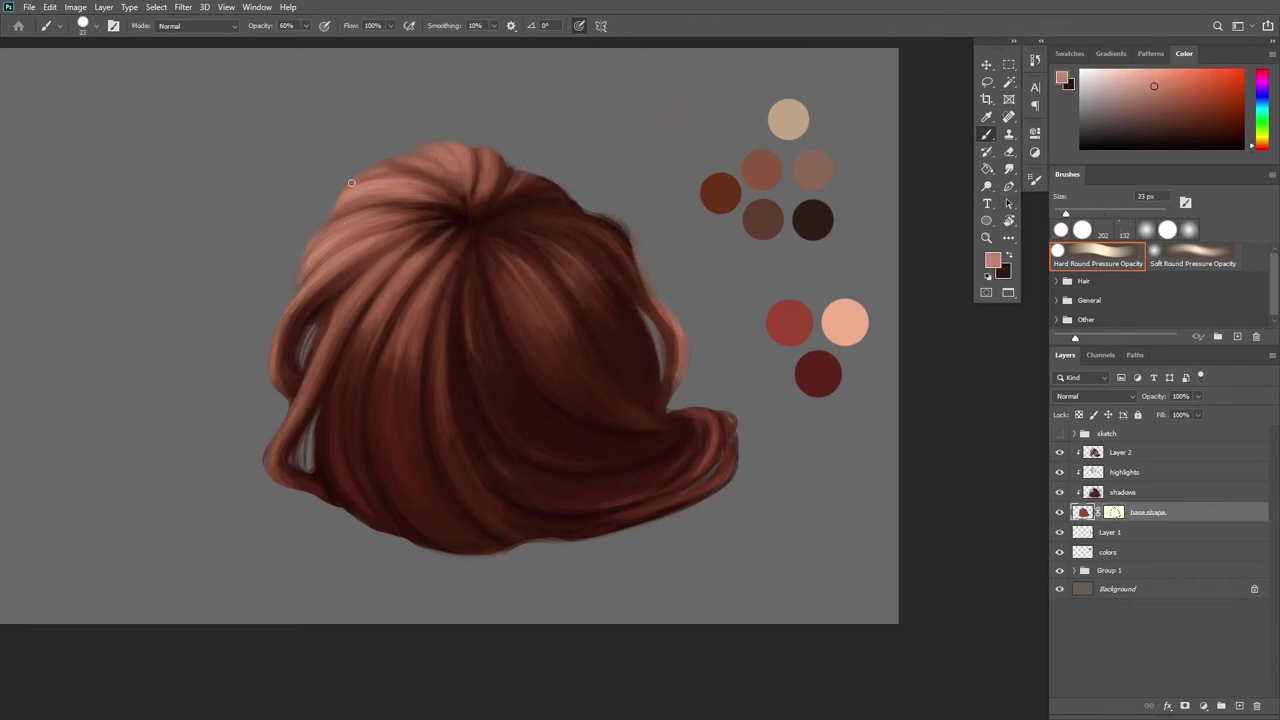
pyautogui.click(1118, 512)
pyautogui.moveTo(287, 284); pyautogui.dragTo(332, 224)
pyautogui.keyDown('alt'); pyautogui.click(299, 451); pyautogui.keyUp('alt')
pyautogui.press('d')
pyautogui.press('x')
# Rename Layer 2 as details and add a new unclipped layer above it
pyautogui.click(1160, 453)
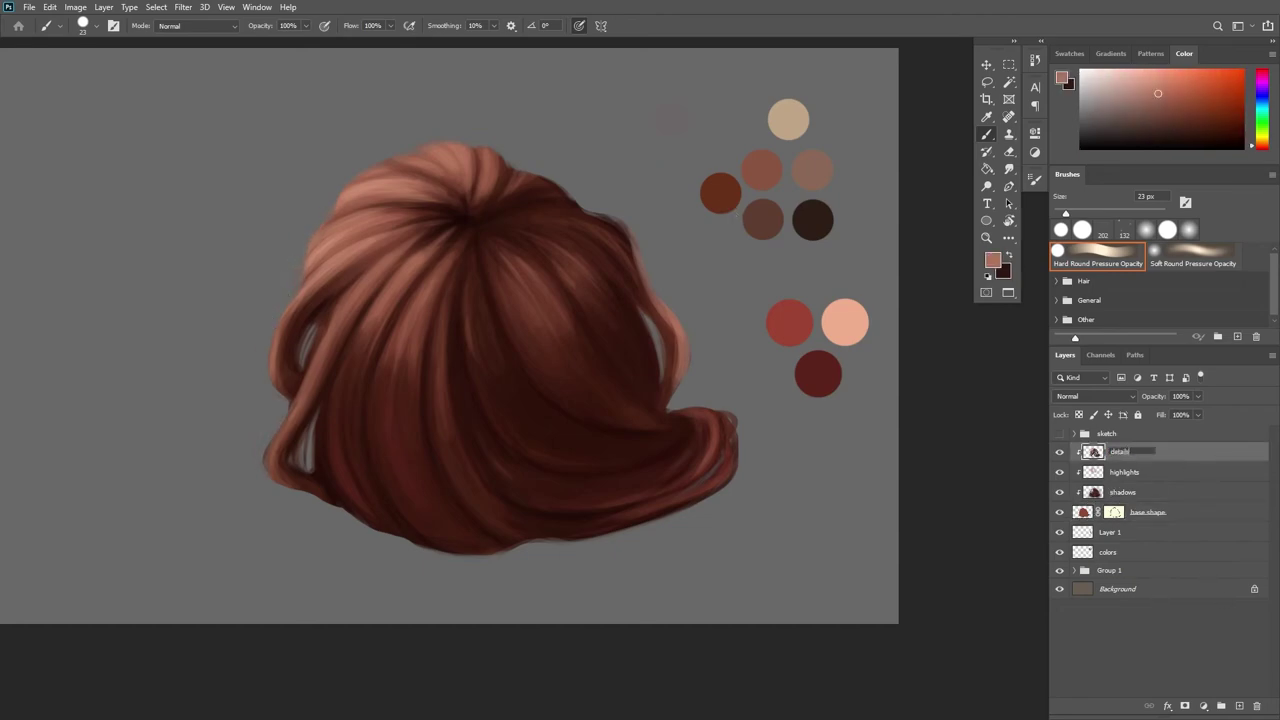
pyautogui.keyDown('alt'); pyautogui.click(326, 270); pyautogui.keyUp('alt')
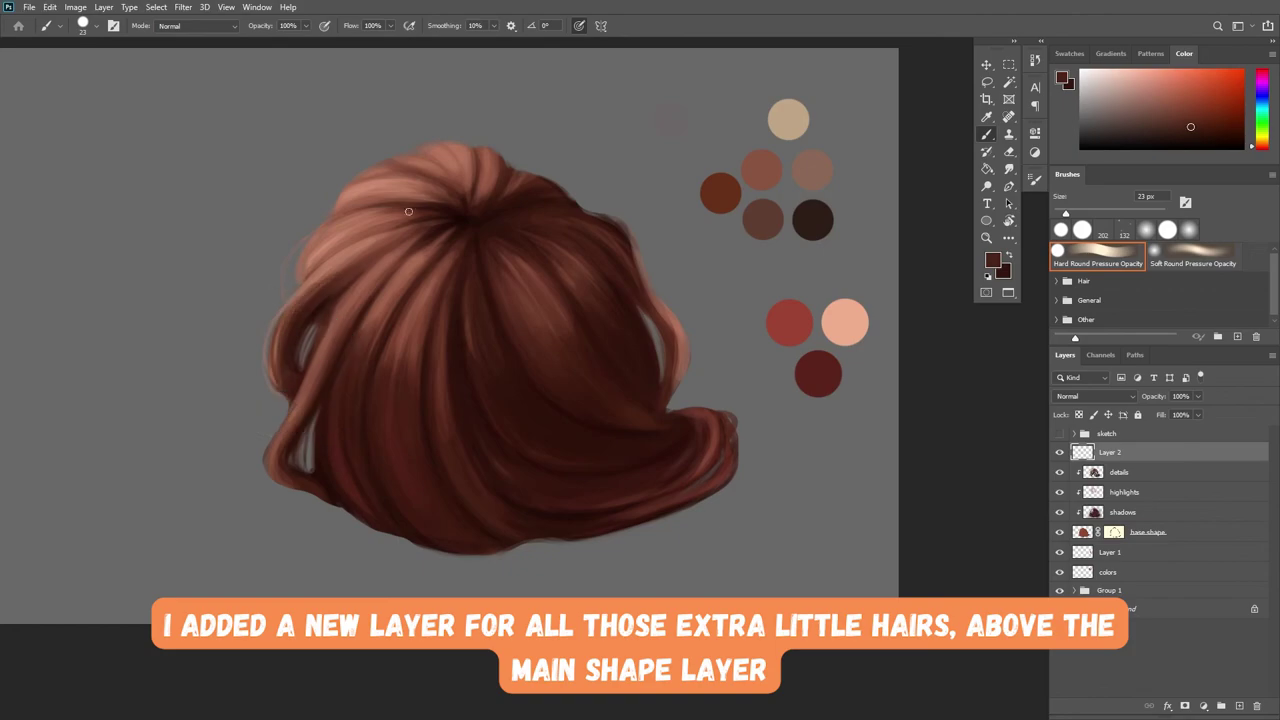
# Draw fine stray hairs around the two left loops on the new layer with sampled hair tones
pyautogui.moveTo(328, 278); pyautogui.dragTo(286, 322)
pyautogui.keyDown('alt'); pyautogui.click(312, 398); pyautogui.keyUp('alt')
pyautogui.keyDown('alt'); pyautogui.click(315, 401); pyautogui.keyUp('alt')
pyautogui.moveTo(288, 406); pyautogui.dragTo(266, 450)
pyautogui.keyDown('alt'); pyautogui.click(312, 361); pyautogui.keyUp('alt')
pyautogui.moveTo(316, 343); pyautogui.dragTo(264, 472)
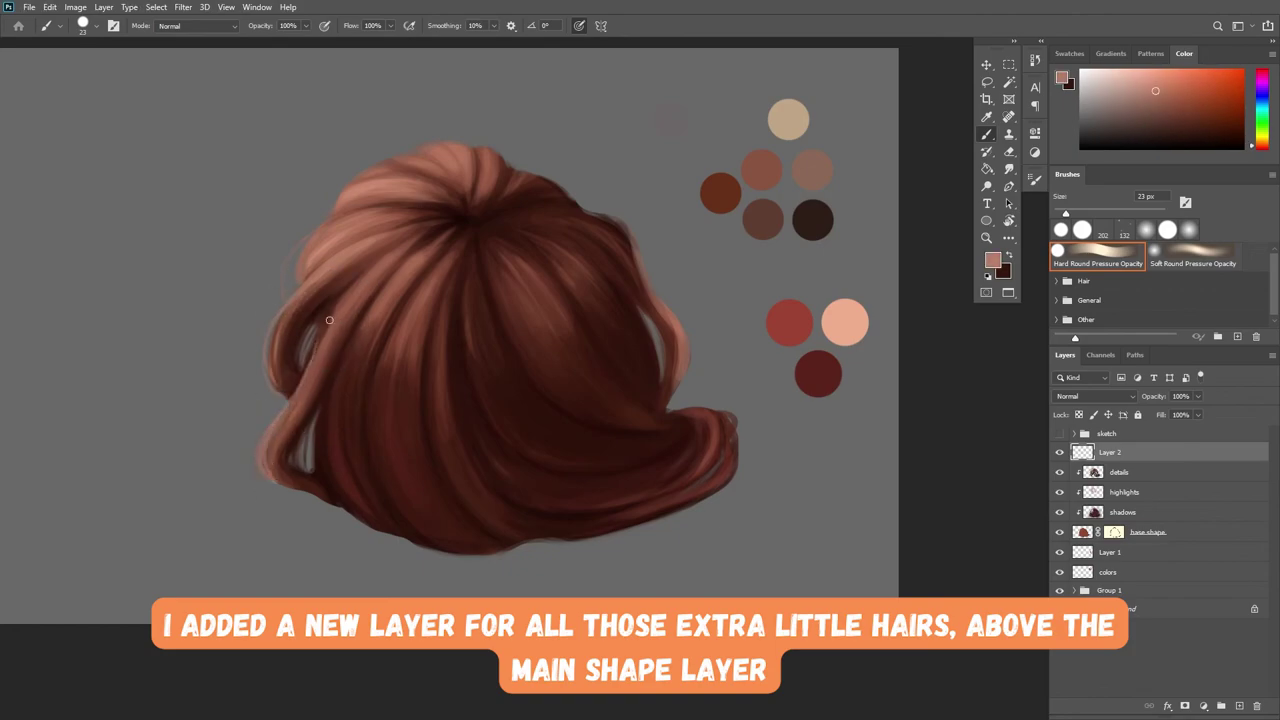
# Draw fine stray hairs around the left loops and along the upper right outline on Layer 2 with sampled hair tones
pyautogui.moveTo(328, 322); pyautogui.dragTo(282, 424)
pyautogui.keyDown('alt'); pyautogui.click(310, 399); pyautogui.keyUp('alt')
pyautogui.keyDown('alt'); pyautogui.click(618, 240); pyautogui.keyUp('alt')
pyautogui.moveTo(600, 214)
pyautogui.mouseDown()
pyautogui.moveTo(642, 250)
pyautogui.moveTo(622, 226)
pyautogui.mouseUp()
pyautogui.keyDown('alt'); pyautogui.click(588, 222); pyautogui.keyUp('alt')
# Switch to the details layer and darken the strands by the crown and right side with a sampled near-black, reducing the brush to 102 px
pyautogui.click(1119, 472)
pyautogui.keyDown('alt'); pyautogui.click(474, 224); pyautogui.keyUp('alt')
pyautogui.moveTo(1066, 213); pyautogui.dragTo(1091, 213)
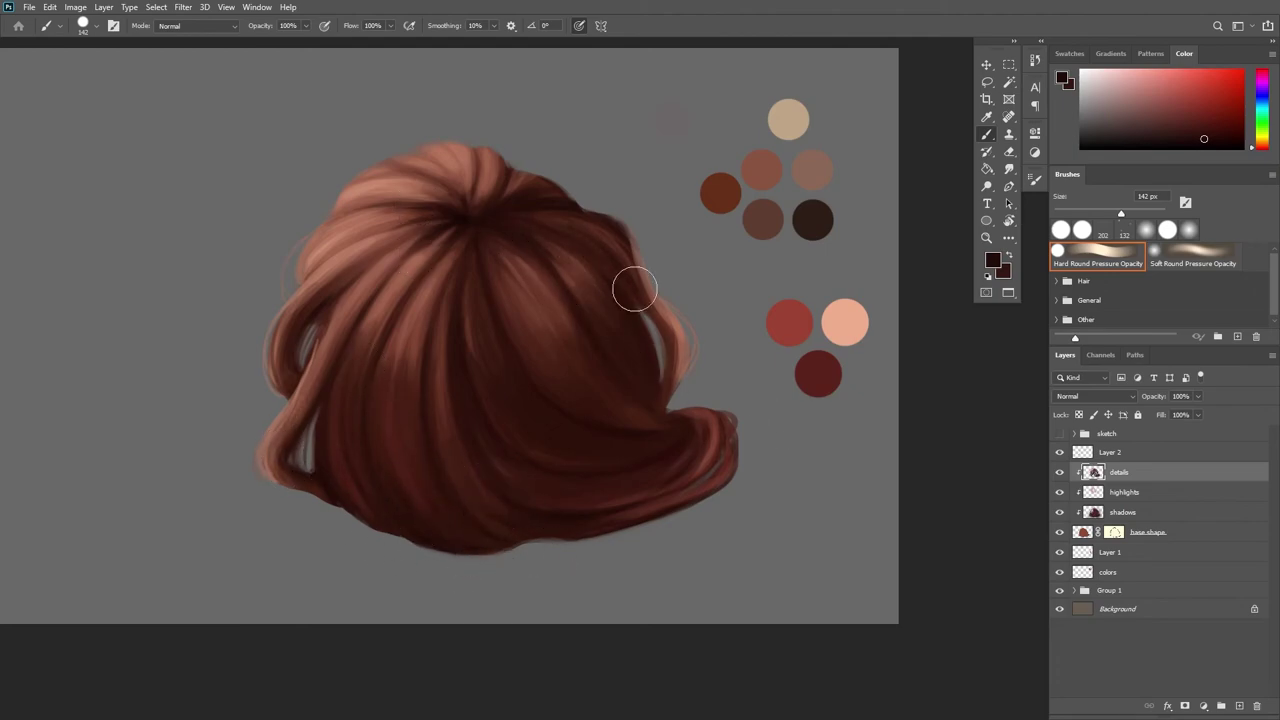
pyautogui.press('[')
pyautogui.press('[')
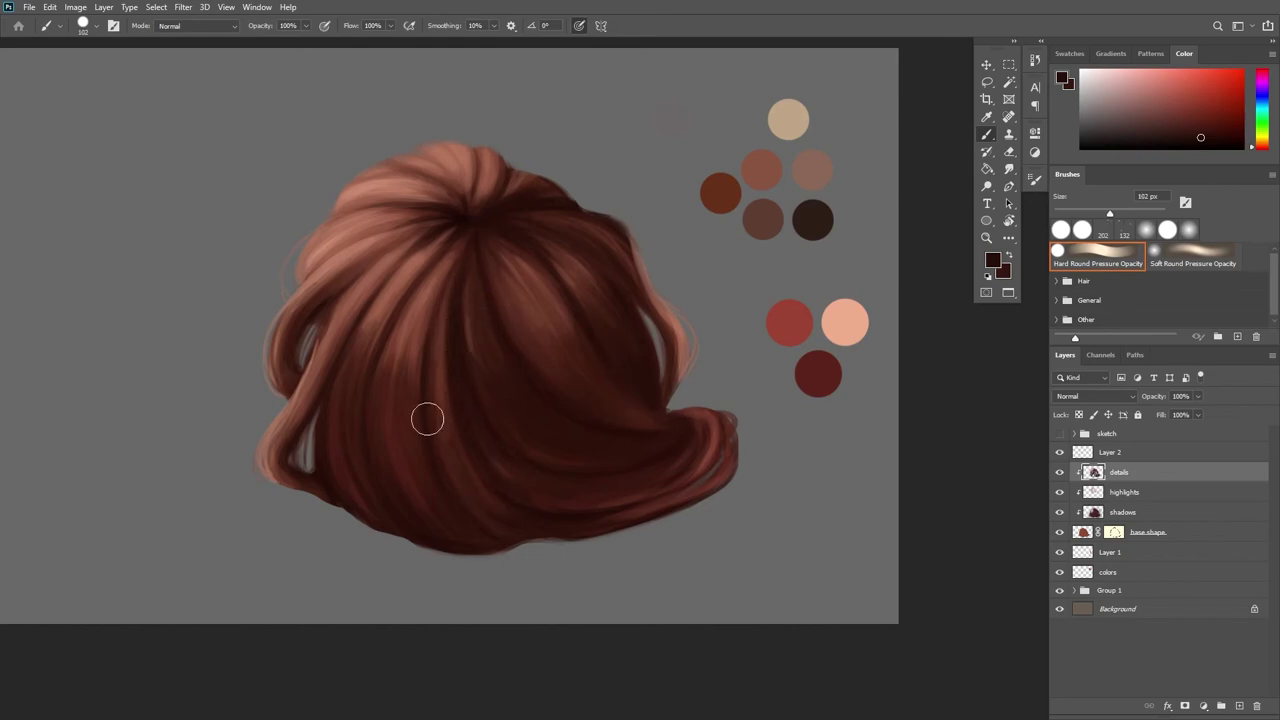
# Blend the central strands below the crown on the details layer with deep red and sampled dark tones, using a 166 px brush
pyautogui.press(']')
pyautogui.press(']')
pyautogui.press(']')
pyautogui.keyDown('alt'); pyautogui.click(818, 381); pyautogui.keyUp('alt')
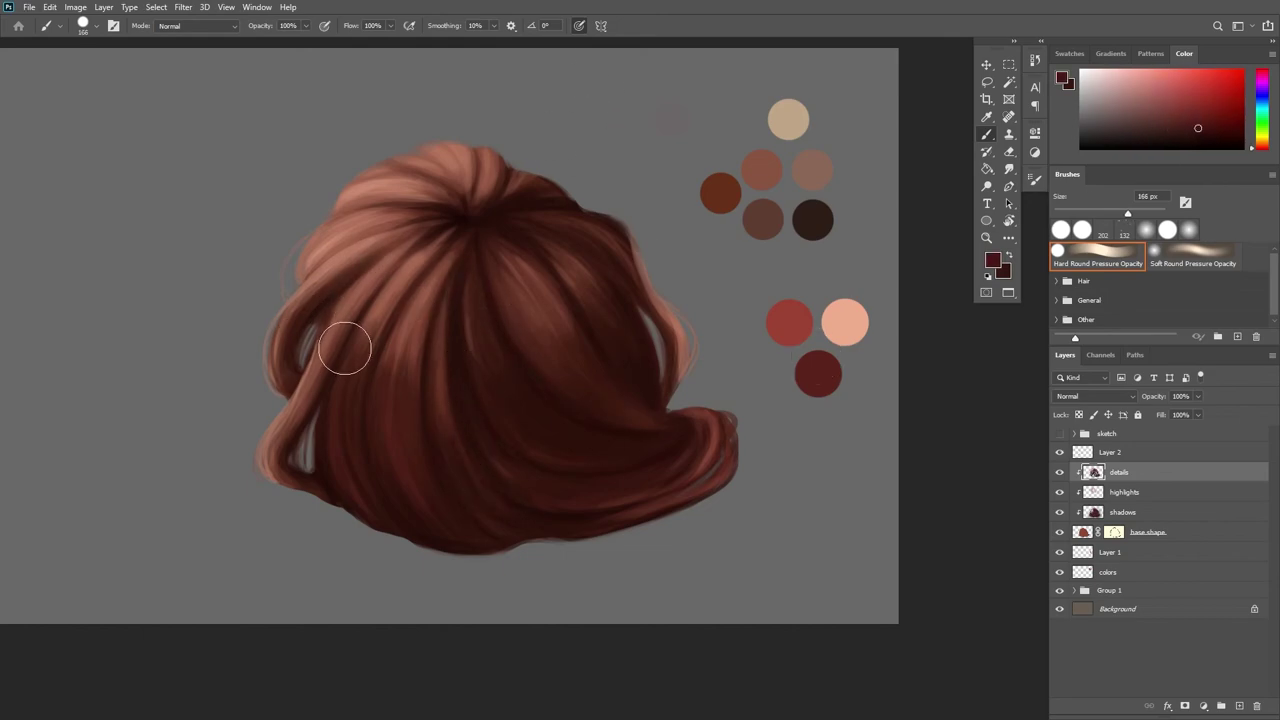
pyautogui.keyDown('alt'); pyautogui.click(455, 281); pyautogui.keyUp('alt')
pyautogui.moveTo(456, 282); pyautogui.dragTo(453, 360)
pyautogui.keyDown('alt'); pyautogui.click(542, 458); pyautogui.keyUp('alt')
# Refine the shadow in the left loop and the light strands above it on the details layer with a 58 px brush
pyautogui.scroll(1, 318, 430)
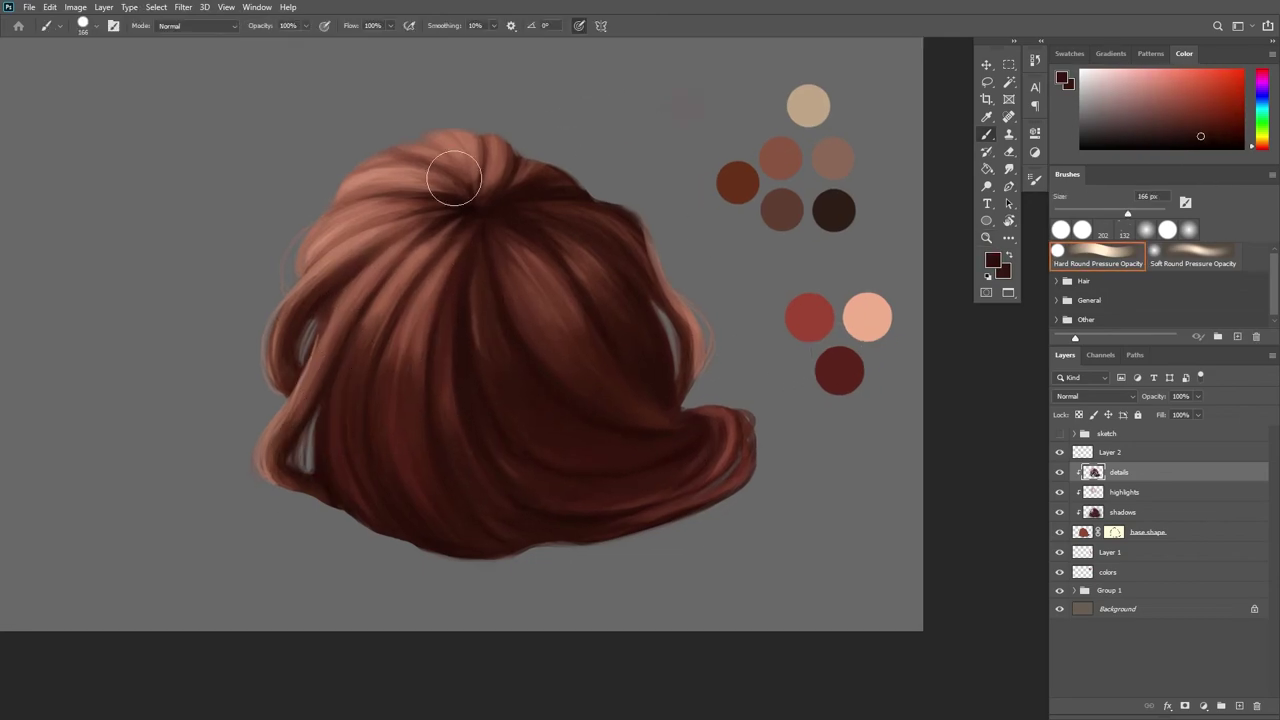
pyautogui.press('[')
pyautogui.press('[')
pyautogui.press('[')
pyautogui.press('[')
pyautogui.press('[')
pyautogui.keyDown('alt'); pyautogui.click(316, 367); pyautogui.keyUp('alt')
pyautogui.moveTo(318, 368); pyautogui.dragTo(294, 408)
pyautogui.keyDown('alt'); pyautogui.click(322, 357); pyautogui.keyUp('alt')
pyautogui.keyDown('alt'); pyautogui.click(331, 277); pyautogui.keyUp('alt')
pyautogui.moveTo(326, 332); pyautogui.dragTo(354, 291)
pyautogui.moveTo(402, 248); pyautogui.dragTo(362, 286)
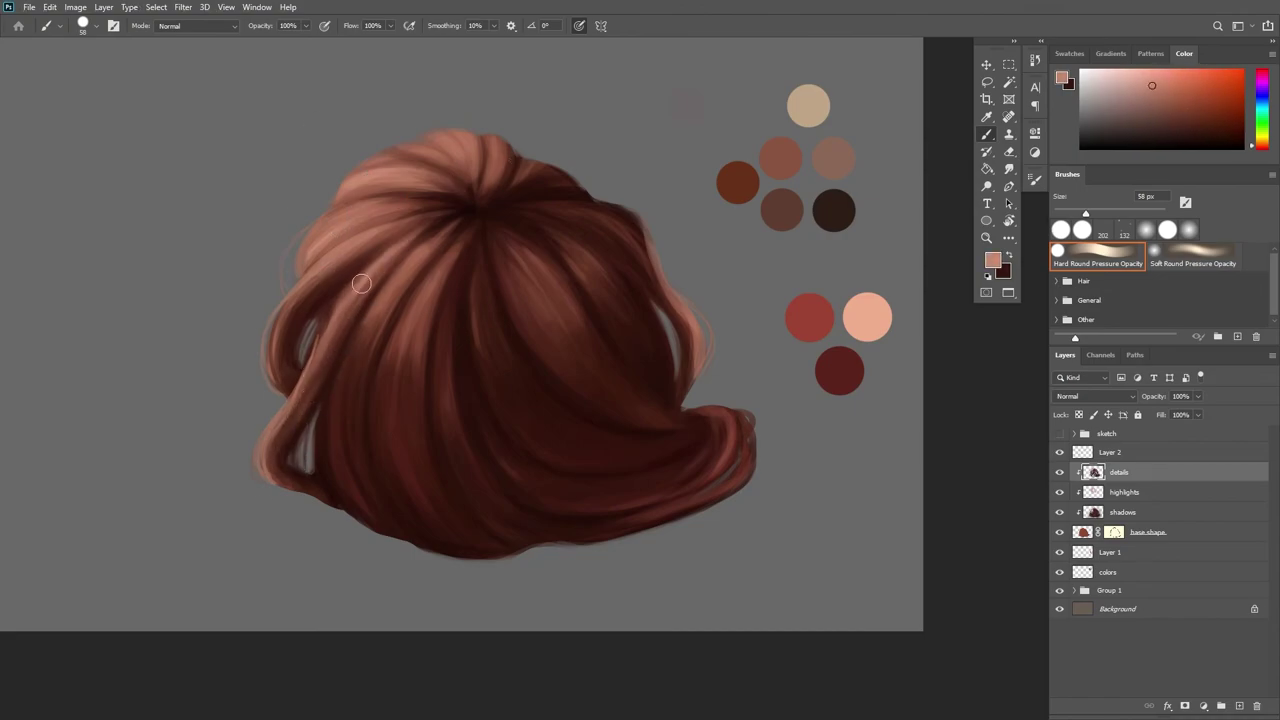
# Touch up the strands right of the crown and in the lower centre with sampled dark tones and a 36 px brush
pyautogui.scroll(-1, 606, 278)
pyautogui.keyDown('alt'); pyautogui.click(597, 372); pyautogui.keyUp('alt')
pyautogui.keyDown('alt'); pyautogui.click(510, 165); pyautogui.keyUp('alt')
pyautogui.moveTo(514, 228); pyautogui.dragTo(543, 243)
pyautogui.hotkey('ctrl', 'z')
pyautogui.keyDown('alt'); pyautogui.click(530, 230); pyautogui.keyUp('alt')
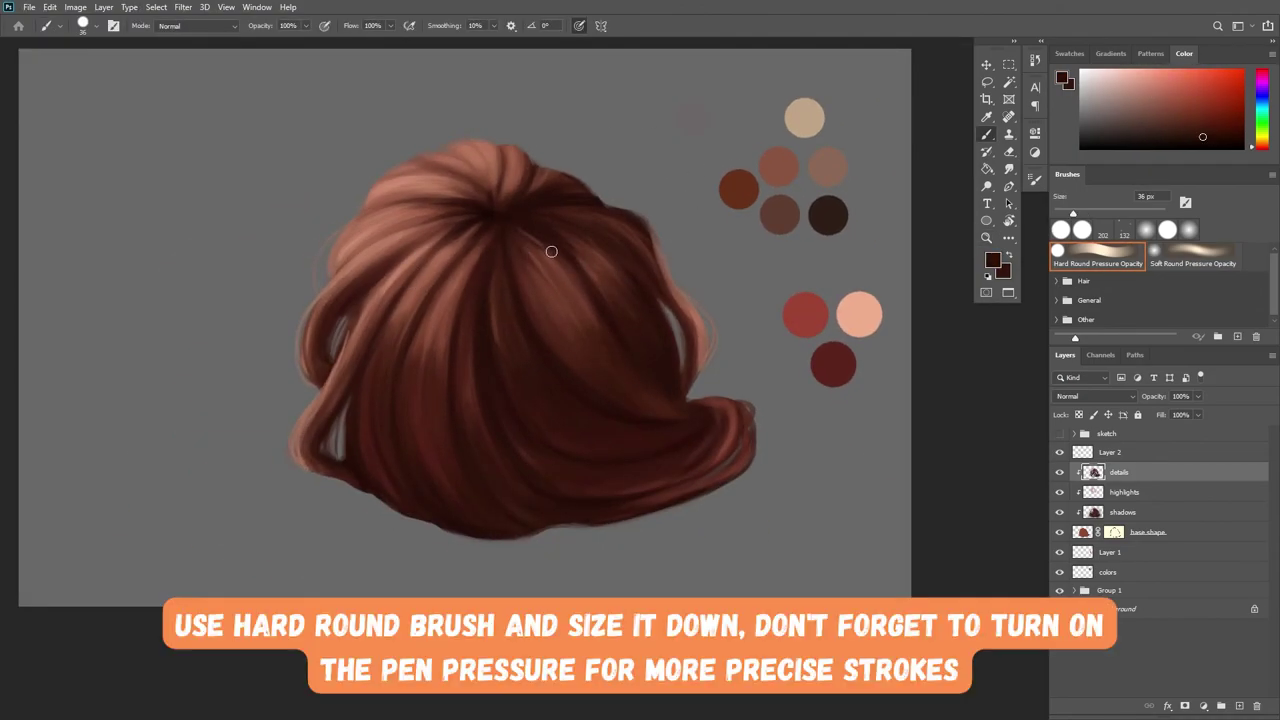
pyautogui.keyDown('alt'); pyautogui.click(611, 331); pyautogui.keyUp('alt')
pyautogui.moveTo(611, 360); pyautogui.dragTo(530, 380)
# Select Layer 2 and paint thin strands around the flipped hair tip with sampled reds and a 30 px brush
pyautogui.click(1110, 452)
pyautogui.moveTo(635, 387)
pyautogui.mouseDown()
pyautogui.moveTo(723, 454)
pyautogui.moveTo(732, 528)
pyautogui.mouseUp()
pyautogui.keyDown('alt'); pyautogui.click(730, 470); pyautogui.keyUp('alt')
pyautogui.press('[')
pyautogui.press('[')
pyautogui.press('[')
pyautogui.keyDown('alt'); pyautogui.click(722, 470); pyautogui.keyUp('alt')
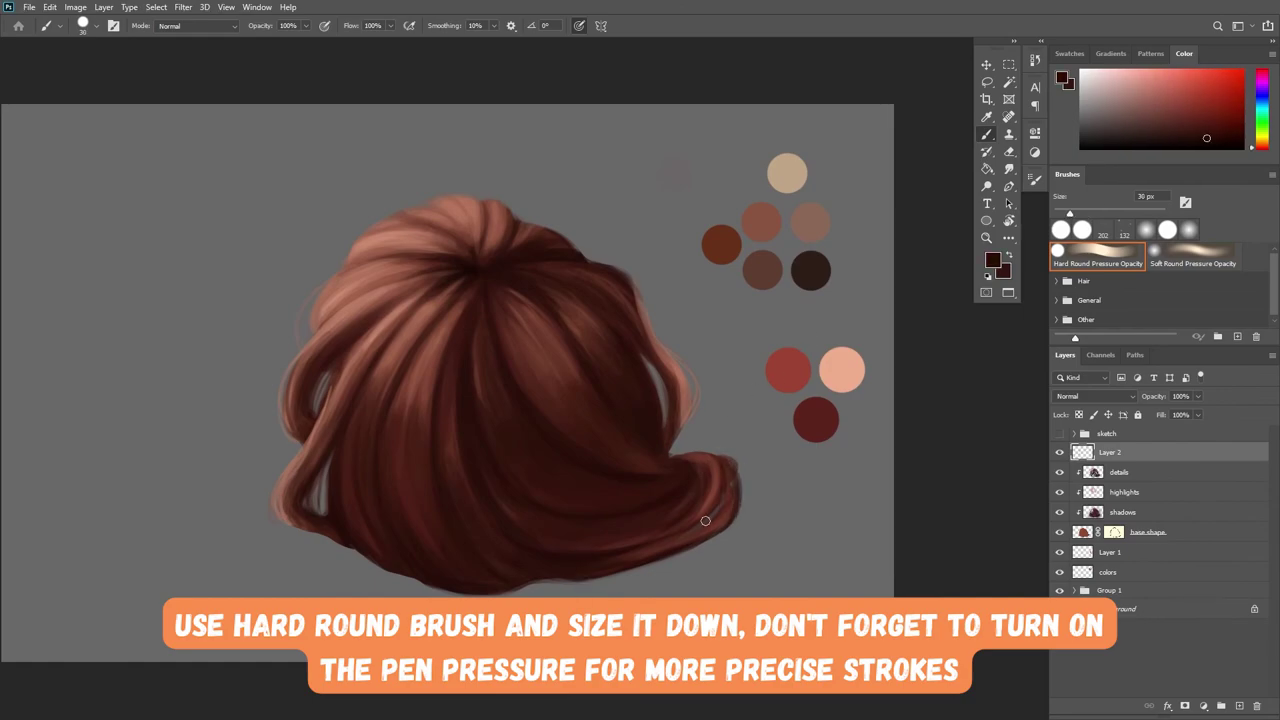
pyautogui.keyDown('alt'); pyautogui.click(710, 498); pyautogui.keyUp('alt')
pyautogui.keyDown('alt'); pyautogui.click(722, 493); pyautogui.keyUp('alt')
pyautogui.keyDown('alt'); pyautogui.click(724, 500); pyautogui.keyUp('alt')
# Paint a thin dark strand along the inner edge of the lower left loop with a sampled shadow tone
pyautogui.press('z')
pyautogui.press('b')
pyautogui.keyDown('alt'); pyautogui.click(338, 510); pyautogui.keyUp('alt')
pyautogui.moveTo(334, 511); pyautogui.dragTo(329, 466)
# Add dark flyaway strands along the bottom outline of the hair on Layer 2 with a 52 px brush
pyautogui.press('z')
pyautogui.moveTo(440, 400); pyautogui.dragTo(511, 385)
pyautogui.press('b')
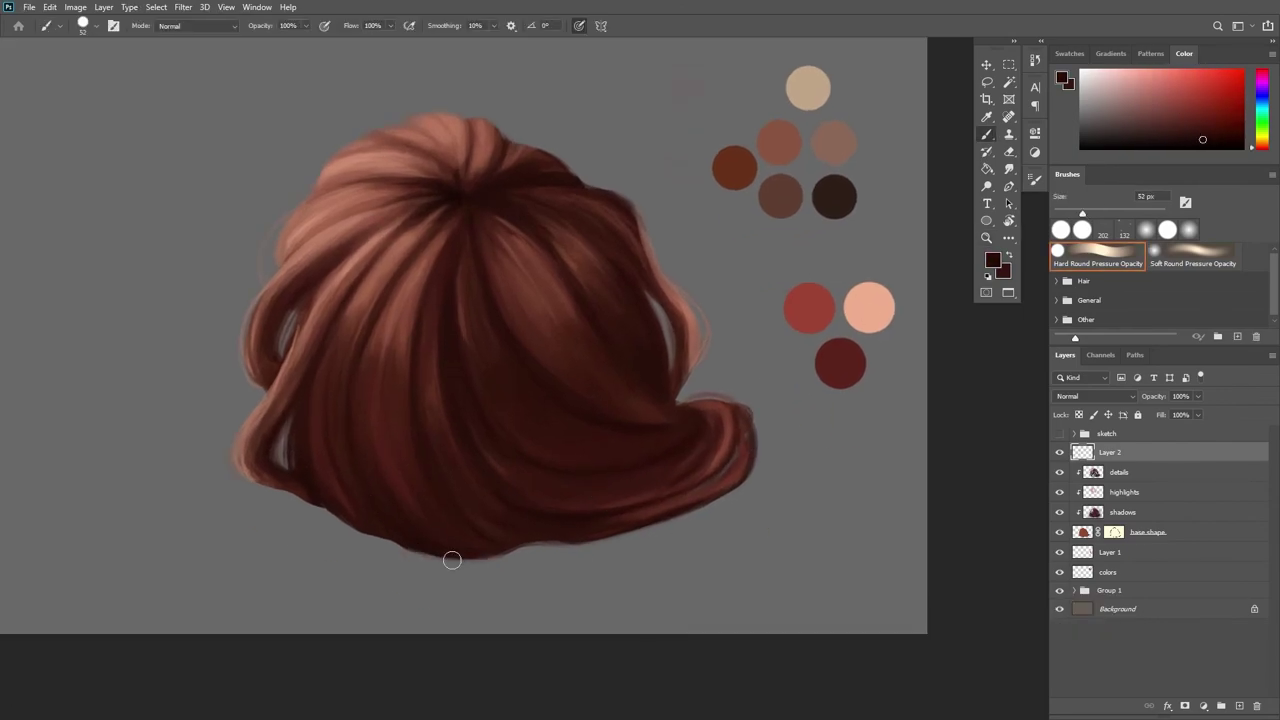
pyautogui.moveTo(322, 500); pyautogui.dragTo(396, 525)
pyautogui.moveTo(515, 547); pyautogui.dragTo(674, 517)
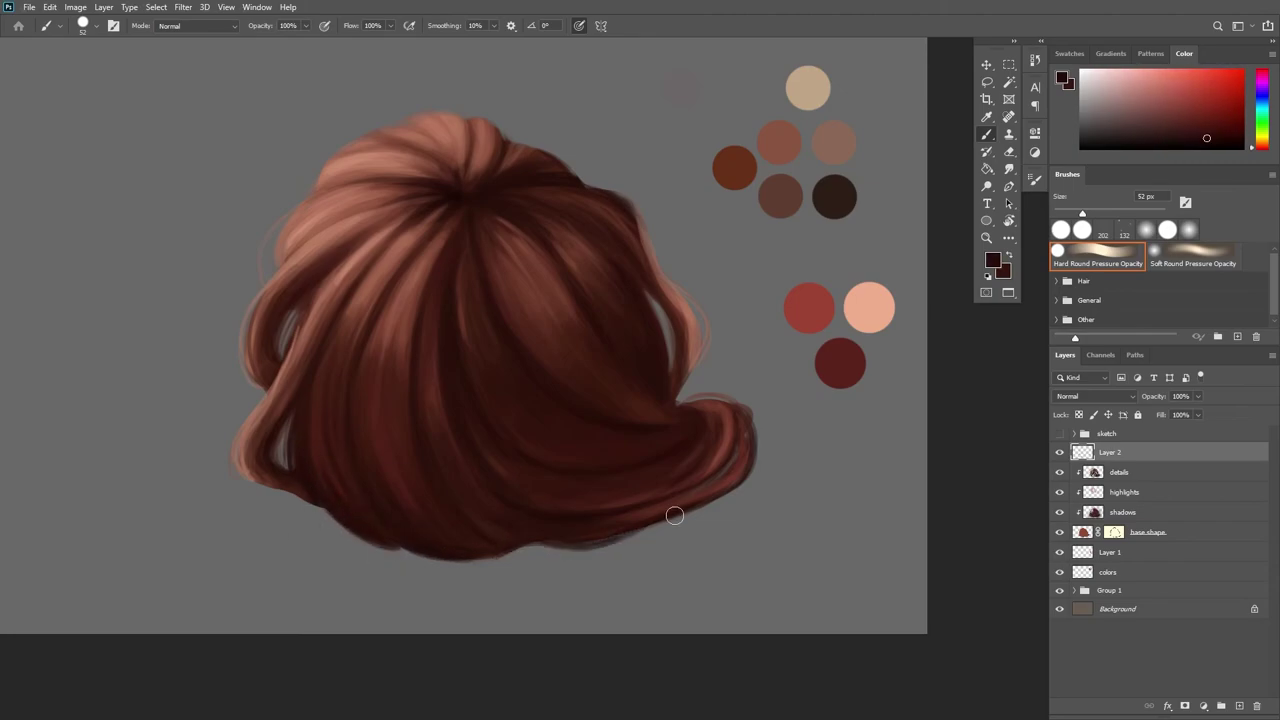
pyautogui.moveTo(570, 546); pyautogui.dragTo(660, 525)
# Reduce the brush and draw a loose curved strand around the outer edge of the flipped tip
pyautogui.press('[')
pyautogui.press('[')
pyautogui.press('[')
pyautogui.moveTo(733, 490)
pyautogui.mouseDown()
pyautogui.moveTo(766, 427)
pyautogui.moveTo(702, 502)
pyautogui.mouseUp()
pyautogui.keyDown('alt'); pyautogui.click(738, 478); pyautogui.keyUp('alt')
pyautogui.moveTo(742, 486)
pyautogui.mouseDown()
pyautogui.moveTo(754, 414)
pyautogui.moveTo(764, 458)
pyautogui.mouseUp()
# Deepen the strands along the bottom edge and around the crown on Layer 2 with sampled dark tones and a 66 px brush
pyautogui.keyDown('alt'); pyautogui.click(518, 540); pyautogui.keyUp('alt')
pyautogui.press(']')
pyautogui.press(']')
pyautogui.press(']')
pyautogui.press(']')
pyautogui.moveTo(474, 172); pyautogui.dragTo(460, 269)
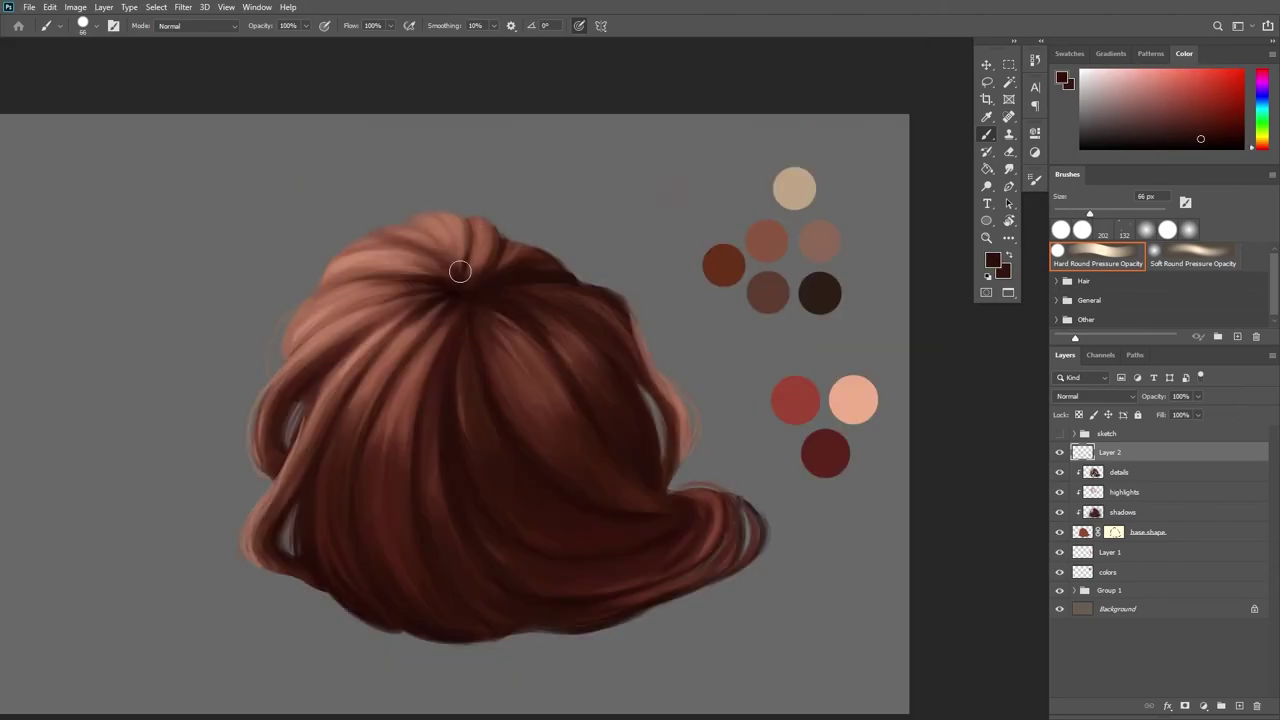
pyautogui.press('r')
pyautogui.moveTo(656, 520)
pyautogui.mouseDown()
pyautogui.moveTo(760, 414)
pyautogui.moveTo(748, 426)
pyautogui.mouseUp()
pyautogui.keyDown('alt'); pyautogui.click(428, 515); pyautogui.keyUp('alt')
pyautogui.keyDown('alt'); pyautogui.click(476, 502); pyautogui.keyUp('alt')
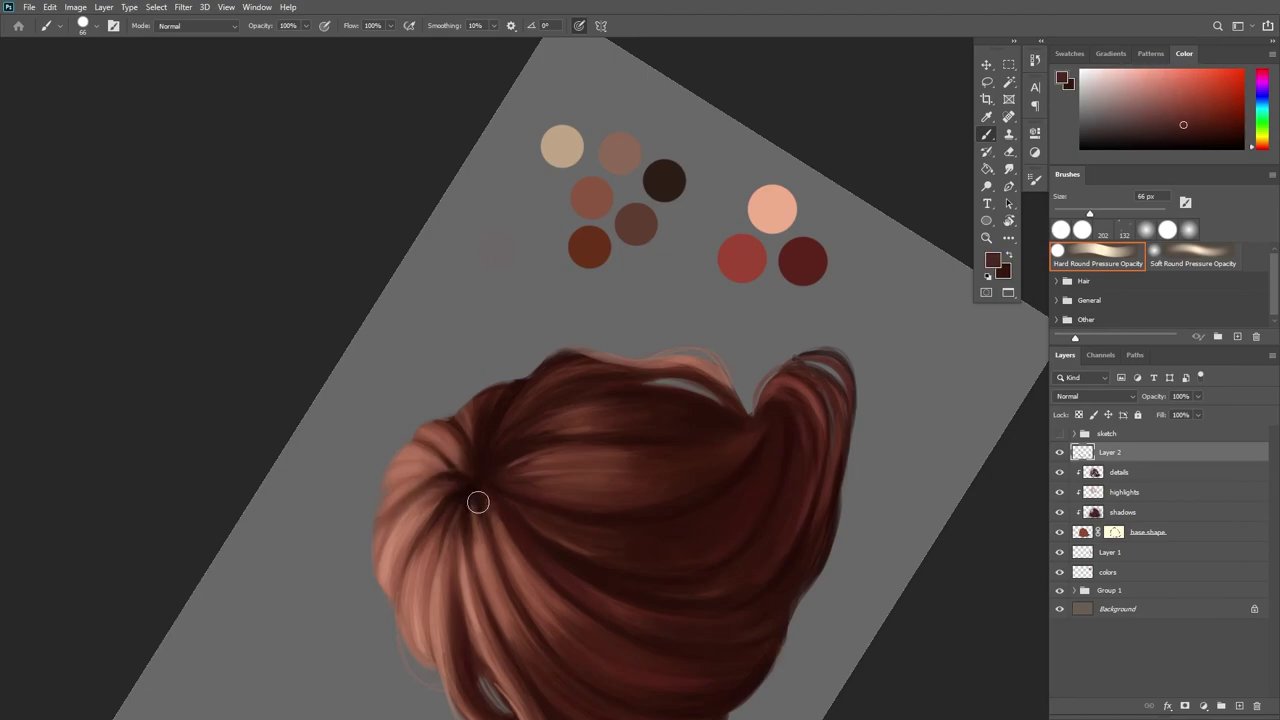
pyautogui.press('Escape')
# Draw light stray hairs over the top of the crown on Layer 2 with sampled highlight tones and a 37 px brush
pyautogui.moveTo(415, 221); pyautogui.dragTo(469, 308)
pyautogui.keyDown('alt'); pyautogui.click(500, 342); pyautogui.keyUp('alt')
pyautogui.moveTo(568, 216); pyautogui.dragTo(610, 218)
pyautogui.press('[')
pyautogui.press('[')
pyautogui.press('[')
pyautogui.keyDown('alt'); pyautogui.click(518, 328); pyautogui.keyUp('alt')
pyautogui.keyDown('alt'); pyautogui.click(475, 323); pyautogui.keyUp('alt')
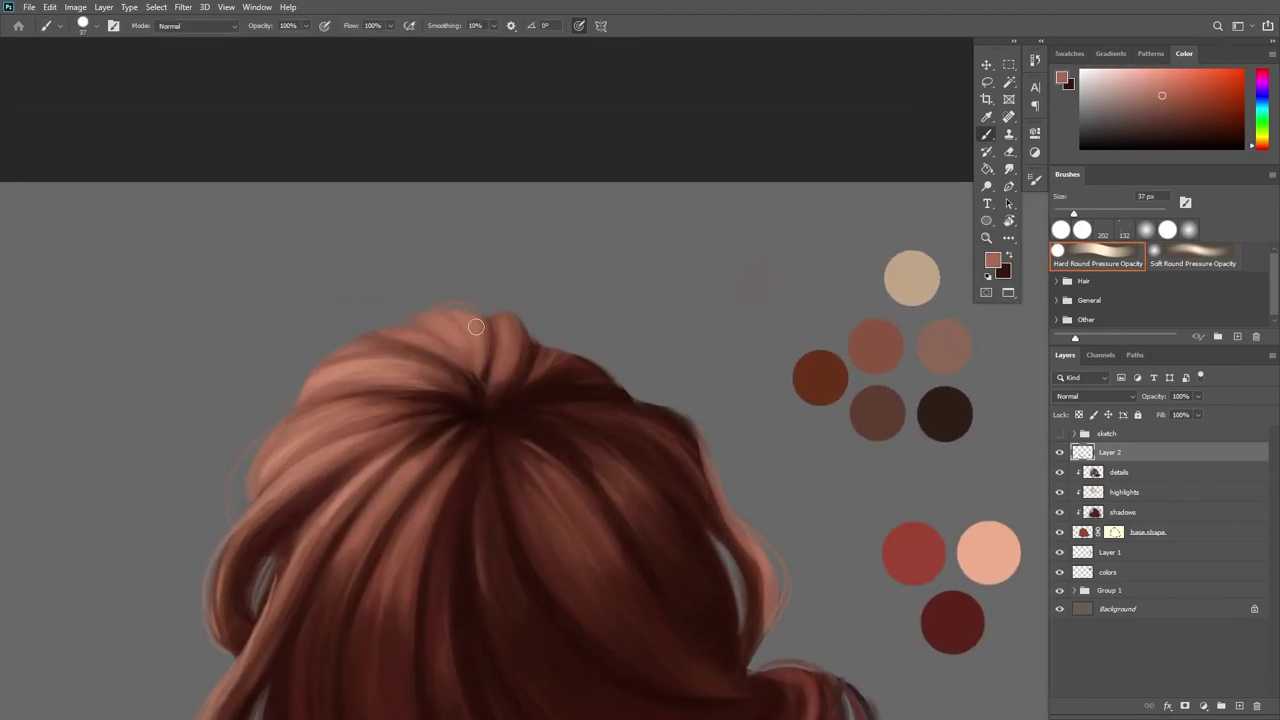
pyautogui.keyDown('alt'); pyautogui.click(478, 318); pyautogui.keyUp('alt')
# Extend light stray hairs along the upper left outline with tones sampled from the adjacent strands
pyautogui.keyDown('alt'); pyautogui.click(351, 357); pyautogui.keyUp('alt')
pyautogui.keyDown('alt'); pyautogui.click(375, 341); pyautogui.keyUp('alt')
pyautogui.keyDown('alt'); pyautogui.click(309, 388); pyautogui.keyUp('alt')
pyautogui.moveTo(503, 281); pyautogui.dragTo(443, 385)
pyautogui.keyDown('alt'); pyautogui.click(394, 336); pyautogui.keyUp('alt')
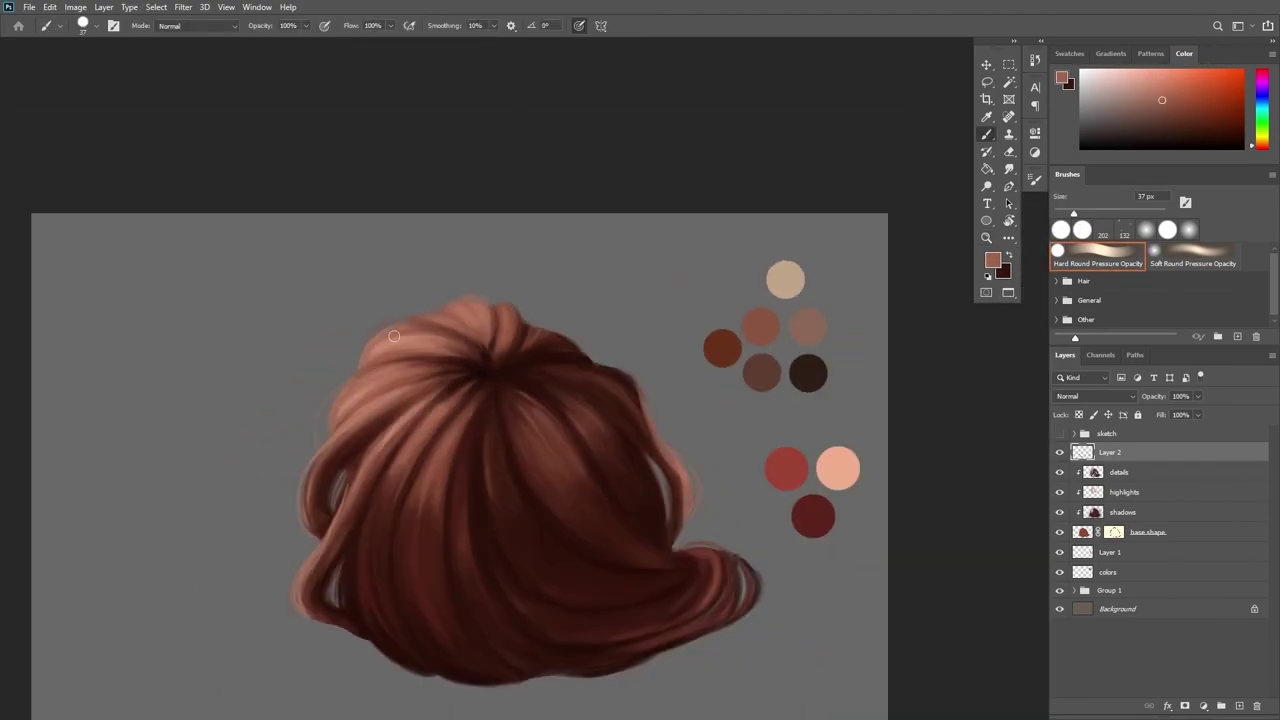
# Reduce the brush to 20 px and draw fine hairs over and beneath the flipped tip with sampled tones
pyautogui.moveTo(648, 334); pyautogui.dragTo(593, 284)
pyautogui.press('[')
pyautogui.press('[')
pyautogui.press('[')
pyautogui.keyDown('alt'); pyautogui.click(698, 527); pyautogui.keyUp('alt')
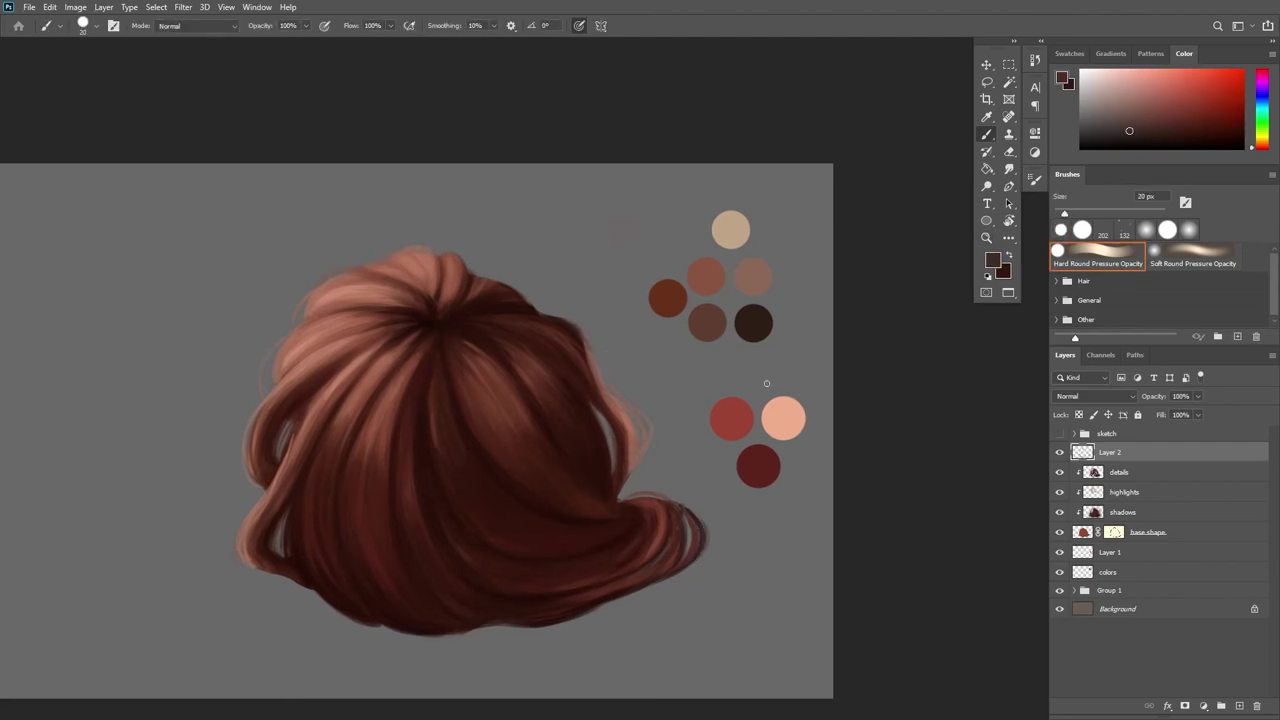
pyautogui.moveTo(648, 505); pyautogui.dragTo(681, 499)
pyautogui.keyDown('alt'); pyautogui.click(657, 535); pyautogui.keyUp('alt')
pyautogui.moveTo(648, 548); pyautogui.dragTo(600, 579)
pyautogui.keyDown('alt'); pyautogui.click(637, 563); pyautogui.keyUp('alt')
pyautogui.keyDown('alt'); pyautogui.click(673, 519); pyautogui.keyUp('alt')
pyautogui.moveTo(682, 555); pyautogui.dragTo(658, 574)
# Draw thin stray hairs along the upper right outline and right loop with sampled tones
pyautogui.moveTo(776, 418); pyautogui.dragTo(736, 466)
pyautogui.moveTo(736, 466)
pyautogui.mouseDown()
pyautogui.moveTo(668, 496)
pyautogui.moveTo(704, 479)
pyautogui.mouseUp()
pyautogui.keyDown('alt'); pyautogui.click(548, 340); pyautogui.keyUp('alt')
pyautogui.moveTo(532, 331); pyautogui.dragTo(556, 322)
pyautogui.keyDown('alt'); pyautogui.click(583, 376); pyautogui.keyUp('alt')
pyautogui.keyDown('alt'); pyautogui.click(508, 586); pyautogui.keyUp('alt')
pyautogui.keyDown('alt'); pyautogui.click(357, 384); pyautogui.keyUp('alt')
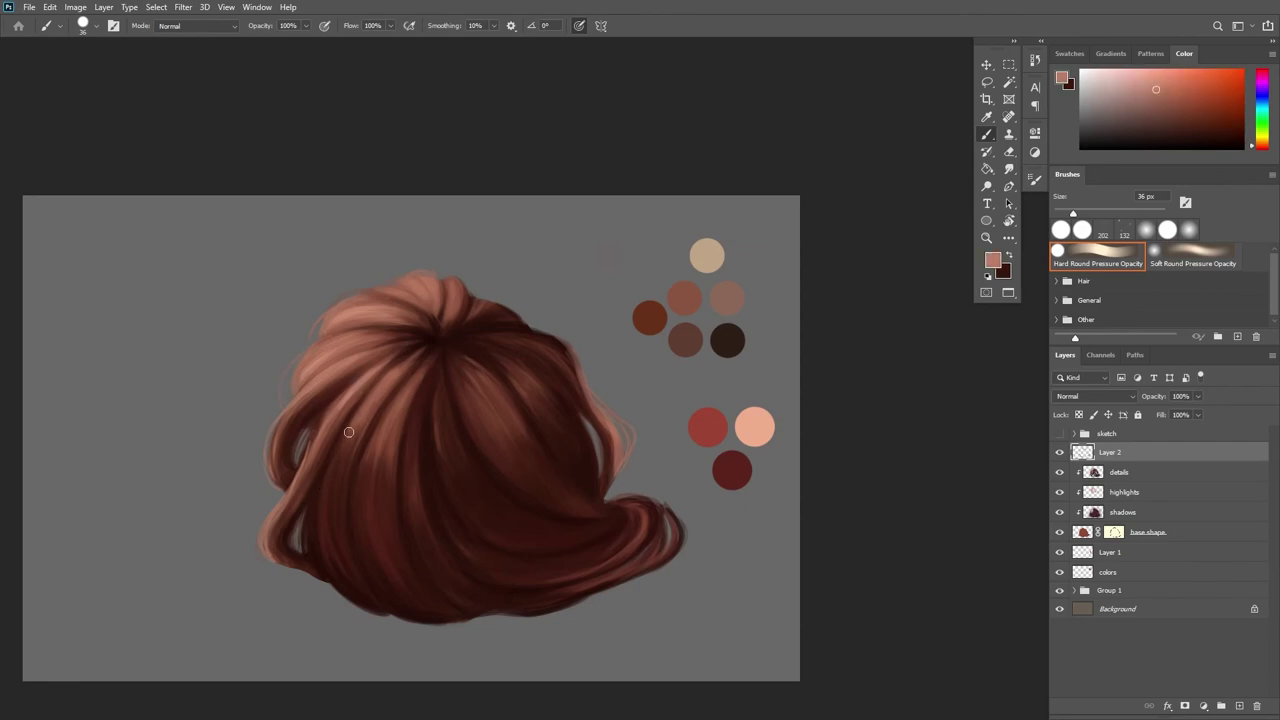
# Paint loose strands over the left side and lower edge of the hair with sampled tones and a 36 px brush
pyautogui.moveTo(400, 386); pyautogui.dragTo(348, 369)
pyautogui.keyDown('alt'); pyautogui.click(495, 586); pyautogui.keyUp('alt')
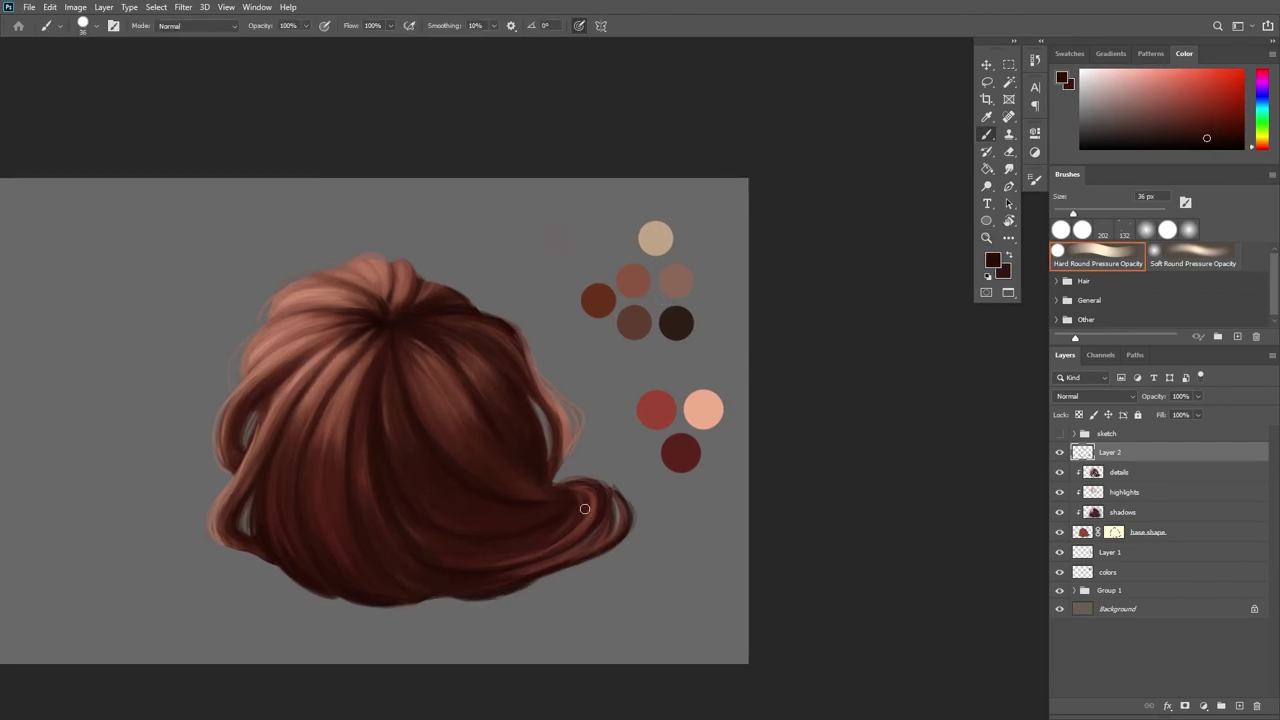
pyautogui.moveTo(530, 238); pyautogui.dragTo(560, 236)
pyautogui.keyDown('alt'); pyautogui.click(414, 666); pyautogui.keyUp('alt')
pyautogui.moveTo(326, 407); pyautogui.dragTo(307, 481)
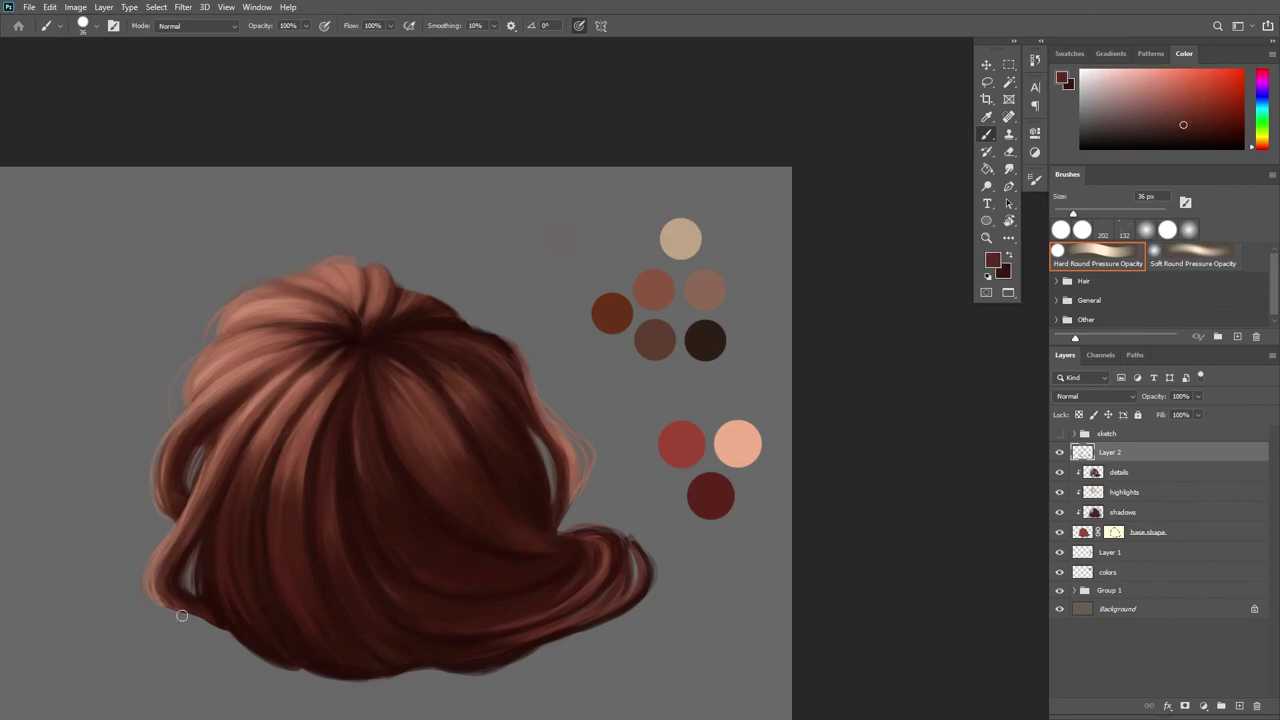
# Enlarge the brush to 67 px and deepen the shadow below the crown with a sampled dark tone
pyautogui.press(']')
pyautogui.press(']')
pyautogui.press(']')
pyautogui.press(']')
pyautogui.keyDown('alt'); pyautogui.click(346, 357); pyautogui.keyUp('alt')
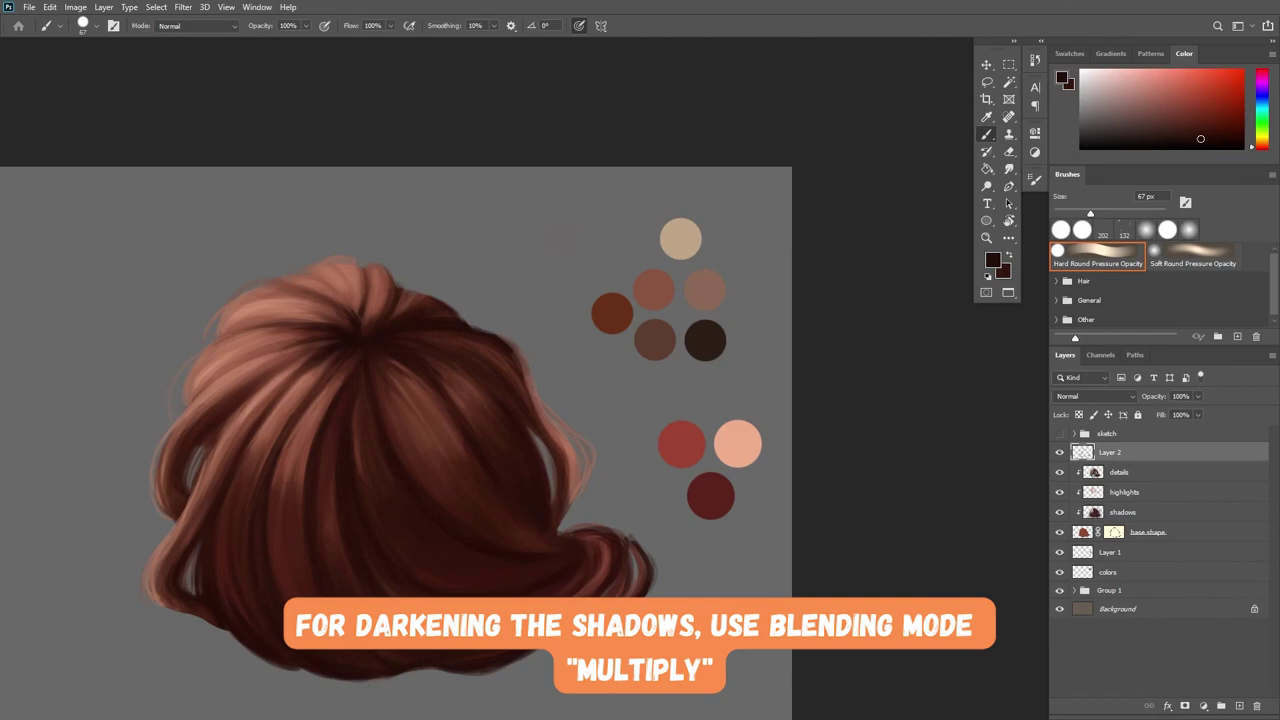
# Reduce the brush to 30 px and paint dark strands along the upper right of the crown with sampled tones
pyautogui.keyDown('alt'); pyautogui.click(452, 322); pyautogui.keyUp('alt')
pyautogui.press('[')
pyautogui.press('[')
pyautogui.press('[')
pyautogui.press('[')
pyautogui.press('[')
pyautogui.moveTo(449, 308); pyautogui.dragTo(503, 339)
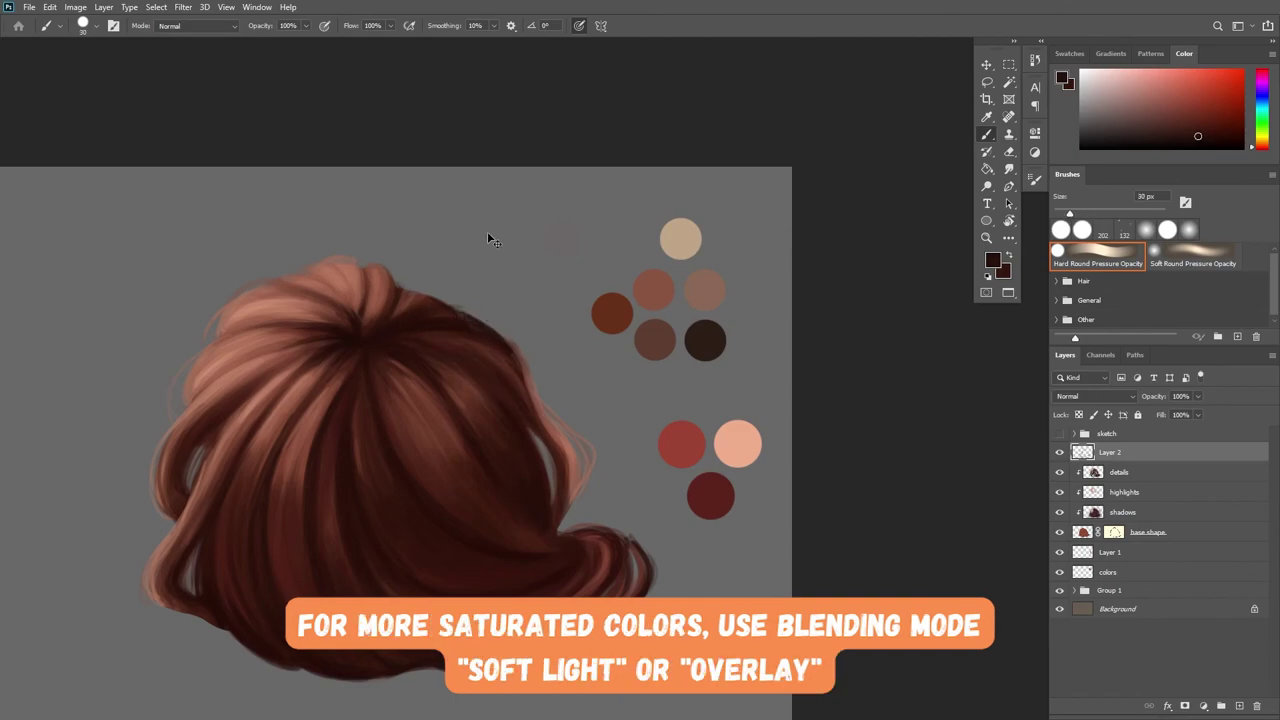
pyautogui.keyDown('alt'); pyautogui.click(484, 346); pyautogui.keyUp('alt')
pyautogui.keyDown('alt'); pyautogui.click(454, 329); pyautogui.keyUp('alt')
pyautogui.keyDown('alt'); pyautogui.click(430, 372); pyautogui.keyUp('alt')
# Blend the strands across the centre and right side of the hair with tones sampled from neighbouring areas
pyautogui.press('z')
pyautogui.moveTo(580, 232)
pyautogui.mouseDown()
pyautogui.moveTo(554, 323)
pyautogui.moveTo(627, 430)
pyautogui.moveTo(589, 475)
pyautogui.mouseUp()
pyautogui.keyDown('alt'); pyautogui.click(490, 432); pyautogui.keyUp('alt')
pyautogui.keyDown('alt'); pyautogui.click(404, 515); pyautogui.keyUp('alt')
pyautogui.keyDown('alt'); pyautogui.click(564, 428); pyautogui.keyUp('alt')
# Shrink the brush and add fine hairs near the right loop with a sampled reddish brown
pyautogui.press('[')
pyautogui.press('[')
pyautogui.press('[')
pyautogui.press('[')
pyautogui.press('[')
pyautogui.press('[')
pyautogui.keyDown('alt'); pyautogui.click(621, 458); pyautogui.keyUp('alt')
pyautogui.keyDown('alt'); pyautogui.click(621, 458); pyautogui.keyUp('alt')
# Darken the central and right-hand strands with a 154 px hard round brush and a sampled deep brown
pyautogui.press('z')
pyautogui.moveTo(739, 498); pyautogui.dragTo(711, 491)
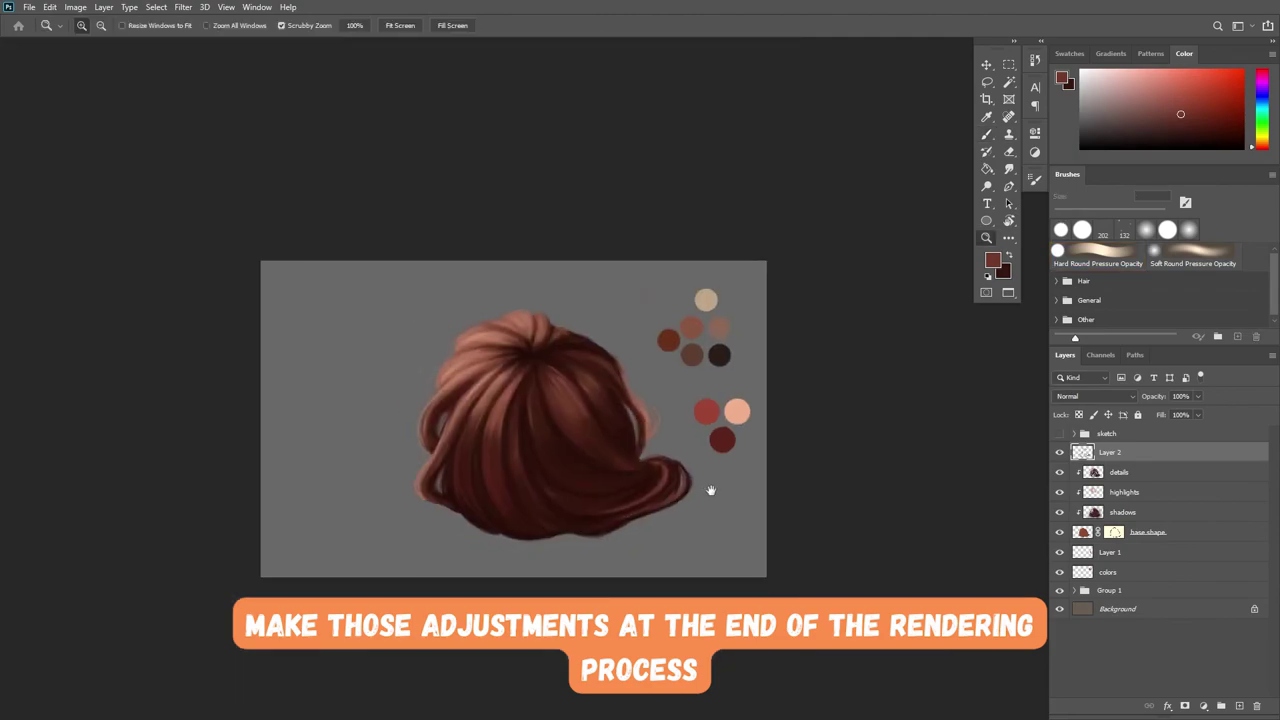
pyautogui.moveTo(686, 442); pyautogui.dragTo(722, 442)
pyautogui.click(1125, 213)
pyautogui.keyDown('alt'); pyautogui.click(481, 434); pyautogui.keyUp('alt')
pyautogui.keyDown('alt'); pyautogui.click(458, 388); pyautogui.keyUp('alt')
pyautogui.moveTo(591, 484); pyautogui.dragTo(465, 312)
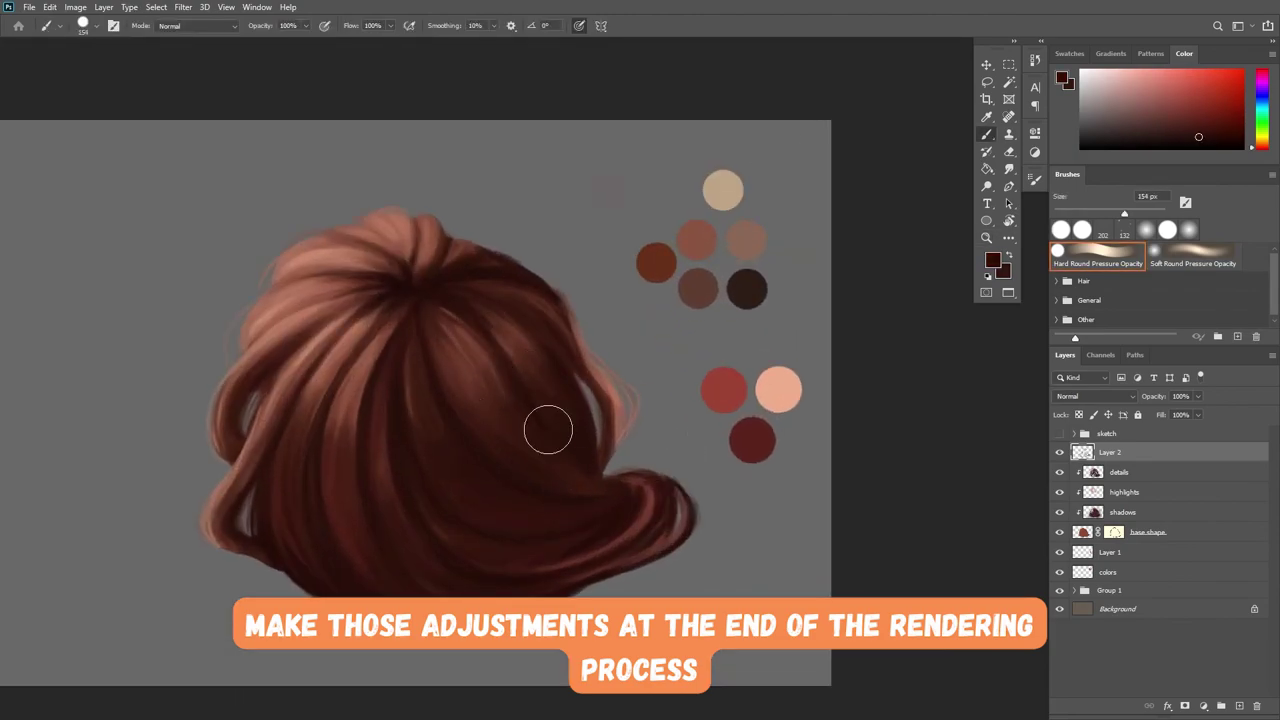
# Add a new layer above Layer 2, set its blending mode to Soft Light and choose the Soft Round Pressure Opacity brush
pyautogui.press('z')
pyautogui.moveTo(604, 237); pyautogui.dragTo(576, 237)
pyautogui.click(1239, 706)
pyautogui.moveTo(454, 230); pyautogui.dragTo(478, 230)
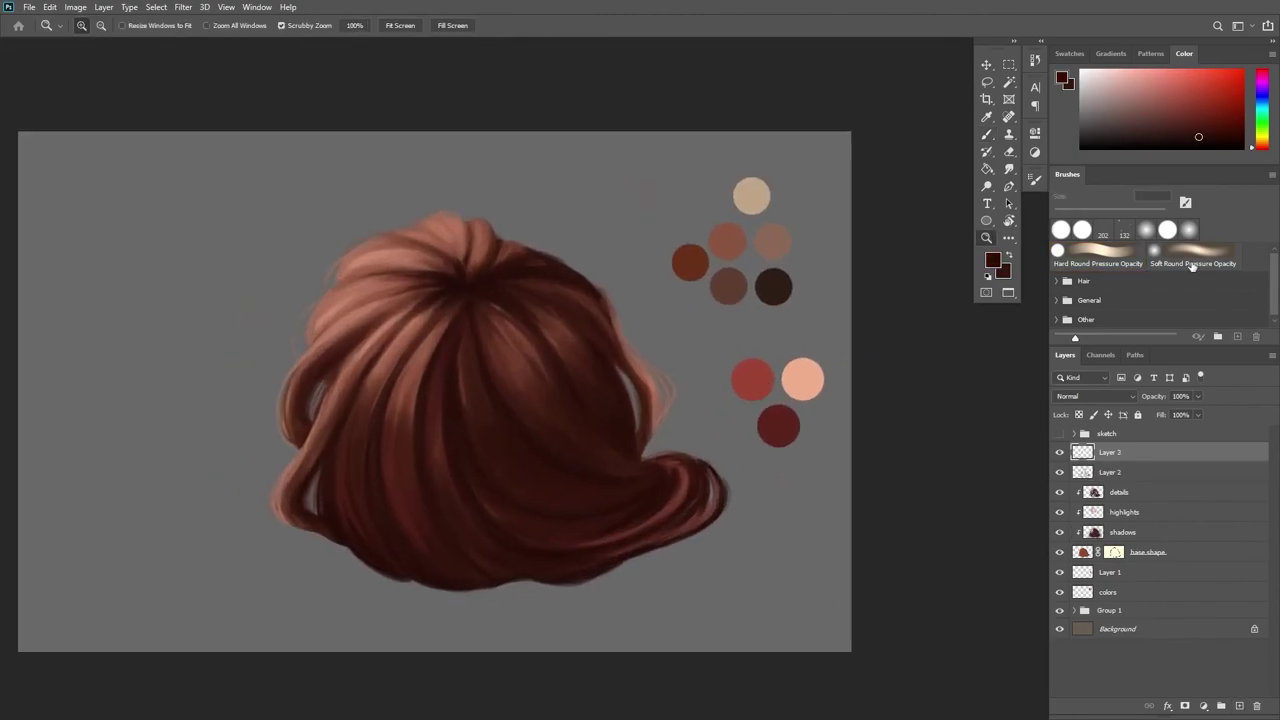
pyautogui.click(1193, 258)
pyautogui.click(1095, 397)
pyautogui.click(1085, 525)
# Glaze a sampled dark red over the lower right hair on the Soft Light layer with a 958 px brush
pyautogui.keyDown('alt'); pyautogui.click(403, 445); pyautogui.keyUp('alt')
pyautogui.click(1155, 213)
pyautogui.moveTo(563, 431); pyautogui.dragTo(582, 567)
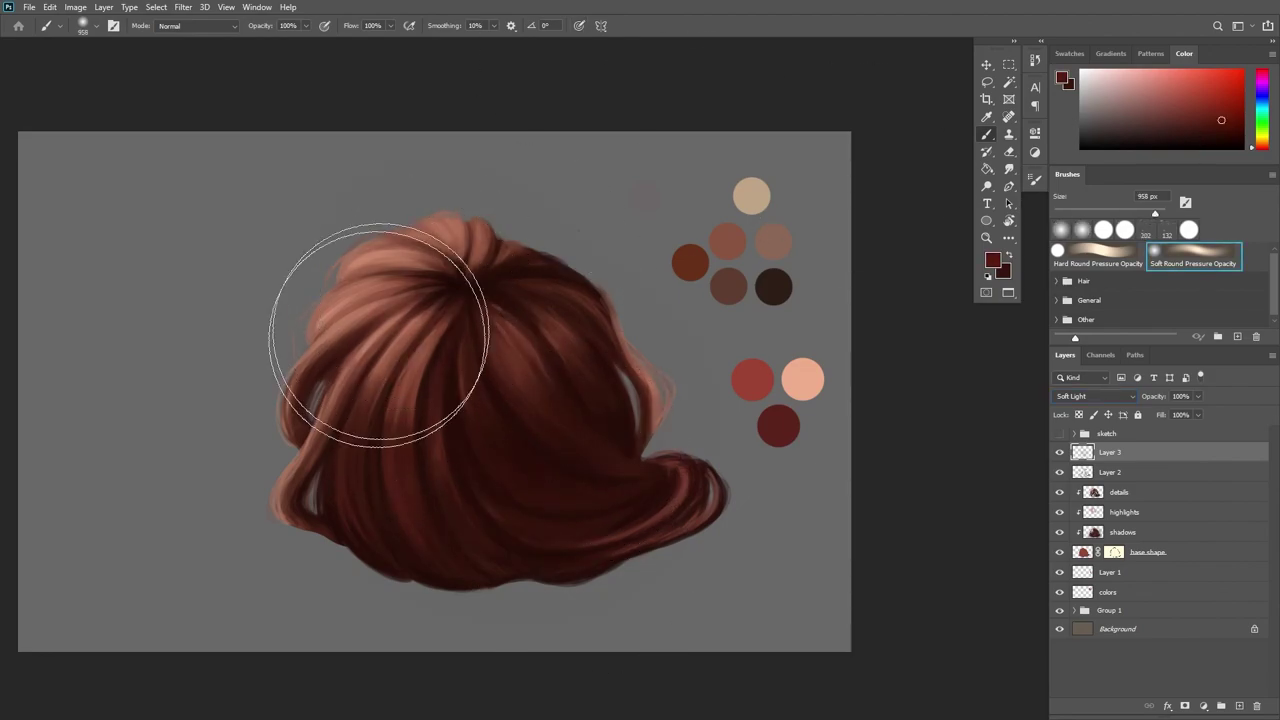
# Glaze the dark red over the left strands and the lower right edge of the hair on Layer 3
pyautogui.moveTo(380, 334); pyautogui.dragTo(349, 480)
pyautogui.moveTo(666, 380); pyautogui.dragTo(681, 590)
# Group the layers from Layer 2 down to base shape and clip Layer 3 to that group
pyautogui.click(1190, 472)
pyautogui.keyDown('shift'); pyautogui.click(1199, 552); pyautogui.keyUp('shift')
pyautogui.hotkey('ctrl', 'g')
pyautogui.keyDown('alt'); pyautogui.click(1120, 462); pyautogui.keyUp('alt')
# Add a new clipped layer between Layer 3 and the hair group and set its blending mode to Multiply
pyautogui.click(1239, 706)
pyautogui.click(1095, 397)
pyautogui.click(1085, 409)
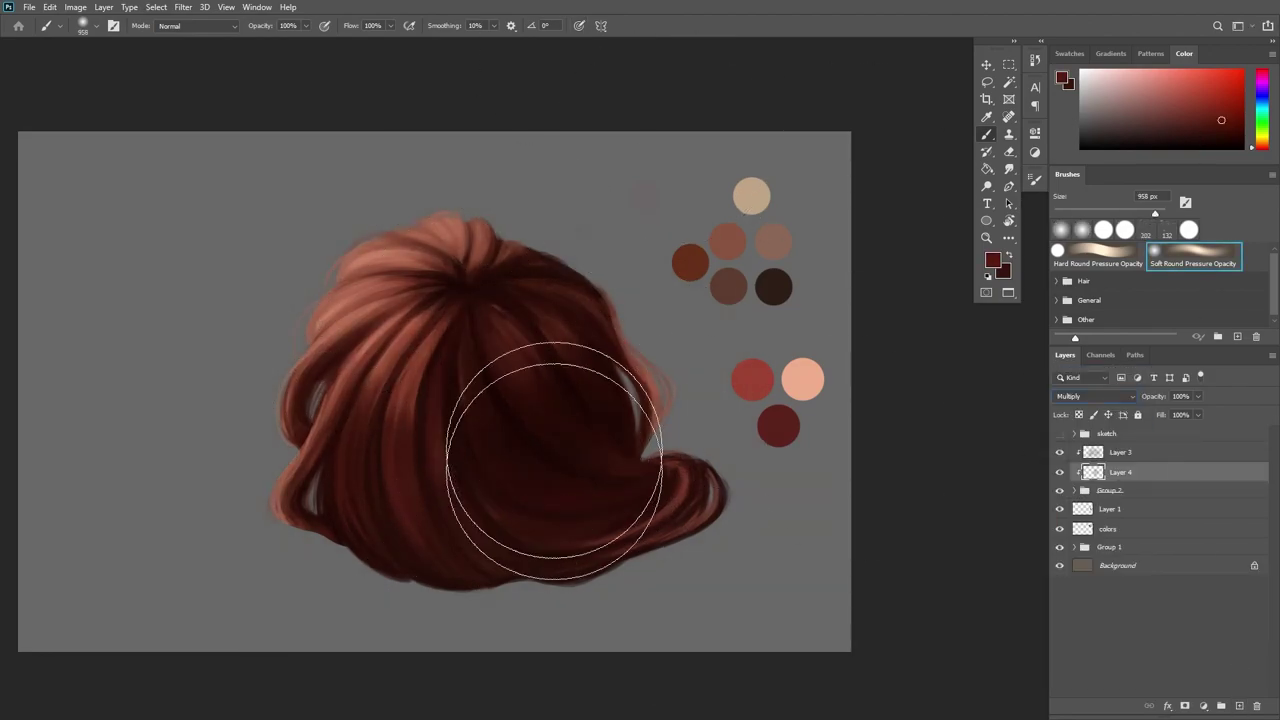
# On the Soft Light Layer 3, glaze a saturated orange-yellow over the left strands with a 123 px soft brush
pyautogui.press('z')
pyautogui.click(1180, 452)
pyautogui.press('b')
pyautogui.click(1260, 144)
pyautogui.click(1226, 95)
pyautogui.press('z')
pyautogui.moveTo(520, 395); pyautogui.dragTo(562, 395)
pyautogui.press('b')
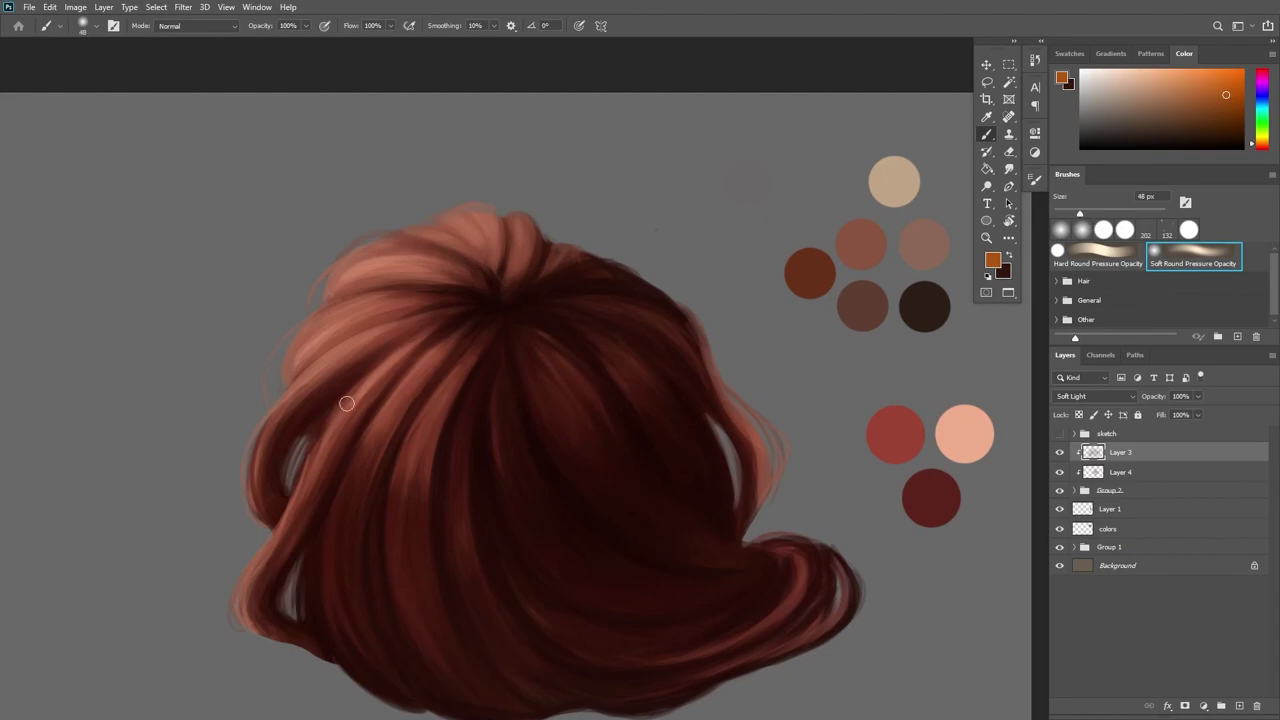
pyautogui.click(1260, 140)
pyautogui.click(1206, 86)
pyautogui.click(1116, 213)
pyautogui.moveTo(338, 364)
pyautogui.mouseDown()
pyautogui.moveTo(420, 310)
pyautogui.moveTo(261, 476)
pyautogui.mouseUp()
# Brush pale yellow highlights over the crown, the central strands and the right-hand loop at 123 px
pyautogui.click(1143, 73)
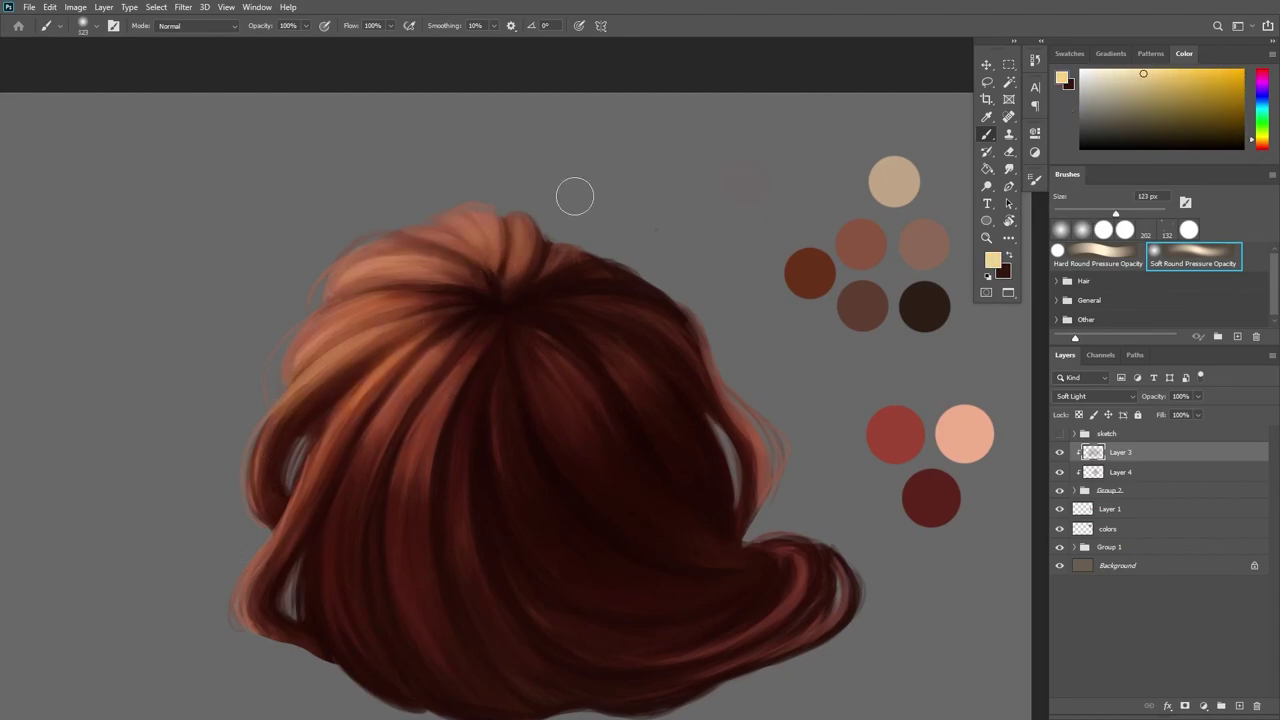
pyautogui.moveTo(450, 250); pyautogui.dragTo(335, 325)
pyautogui.moveTo(440, 350); pyautogui.dragTo(410, 460)
pyautogui.moveTo(748, 418); pyautogui.dragTo(770, 492)
pyautogui.moveTo(502, 379); pyautogui.dragTo(459, 267)
pyautogui.keyDown('ctrl'); pyautogui.moveTo(593, 543); pyautogui.dragTo(560, 543); pyautogui.keyUp('ctrl')
pyautogui.moveTo(520, 335); pyautogui.dragTo(560, 390)
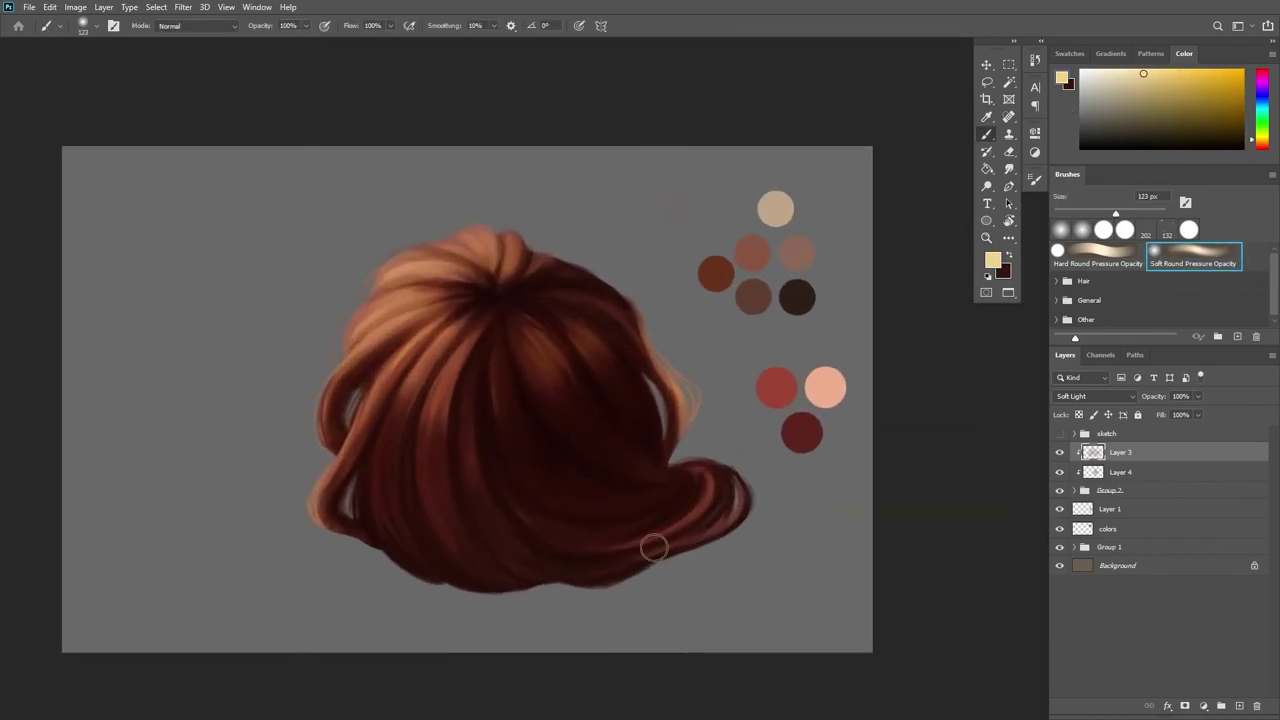
# Enrich the lower strands with the sampled red swatch at 55 px and glaze a sampled hair tone over the upper left strands
pyautogui.keyDown('alt'); pyautogui.click(776, 387); pyautogui.keyUp('alt')
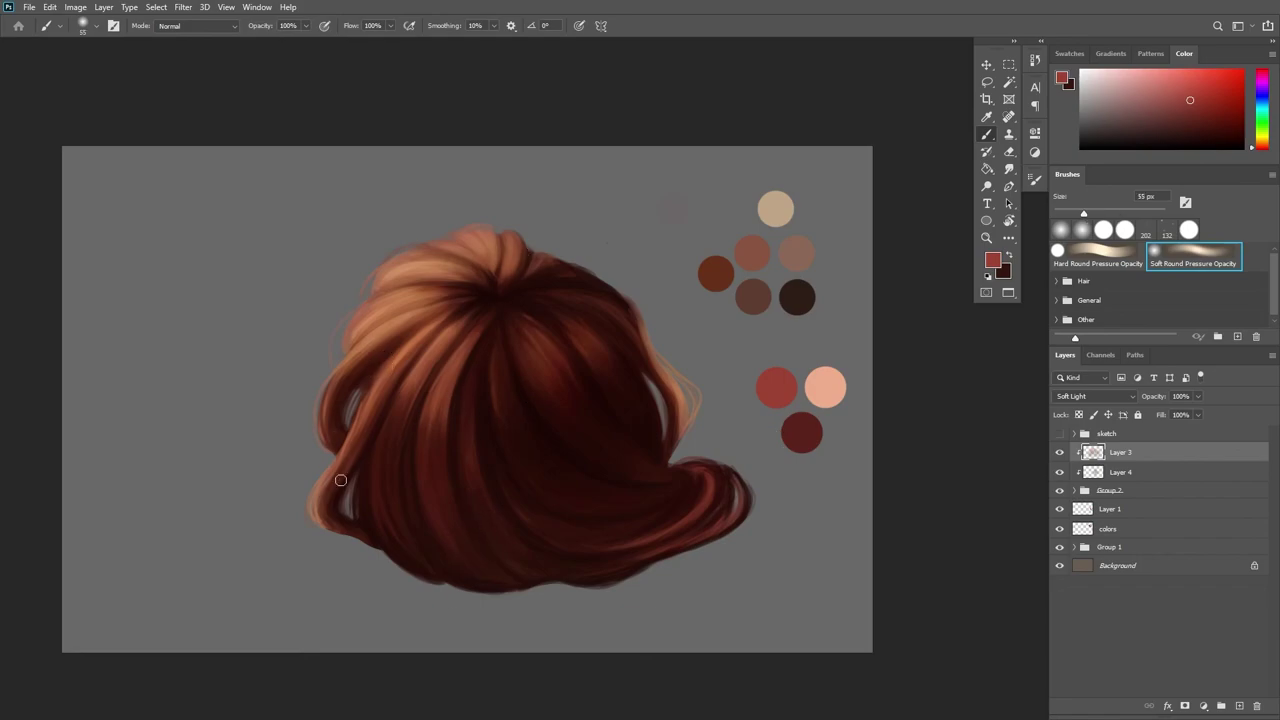
pyautogui.keyDown('alt'); pyautogui.click(333, 437); pyautogui.keyUp('alt')
pyautogui.moveTo(365, 312); pyautogui.dragTo(400, 362)
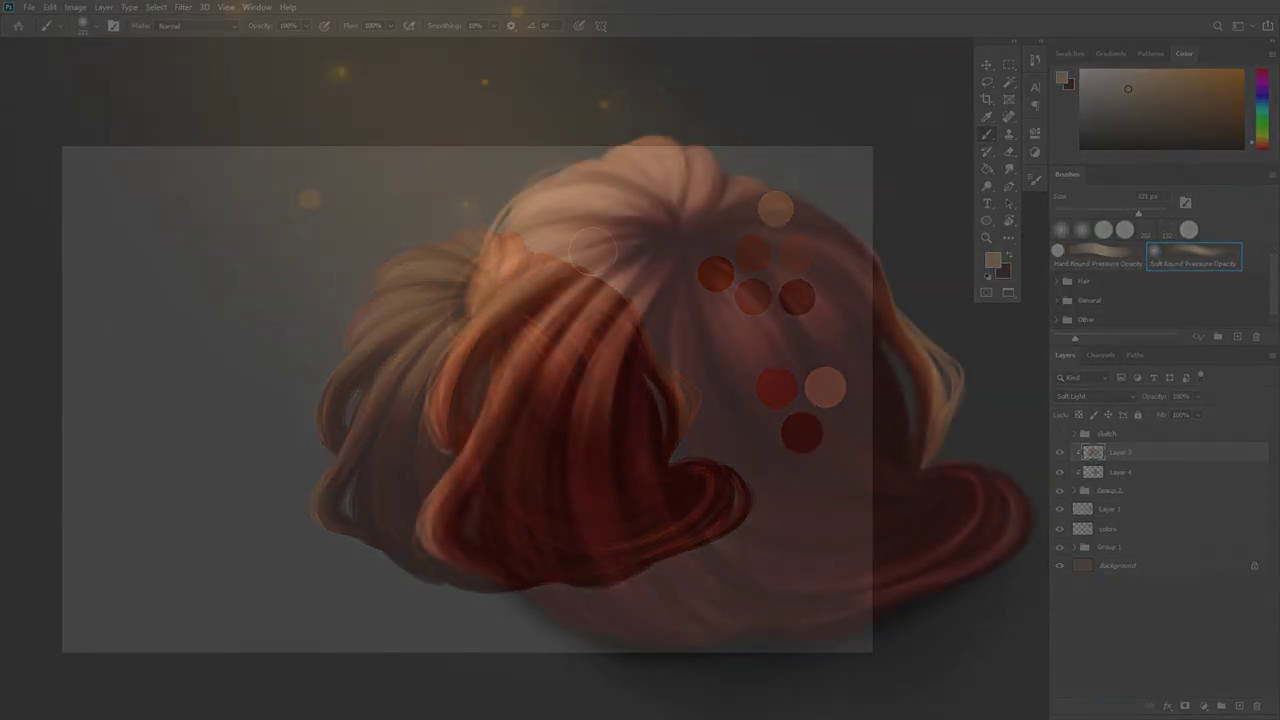